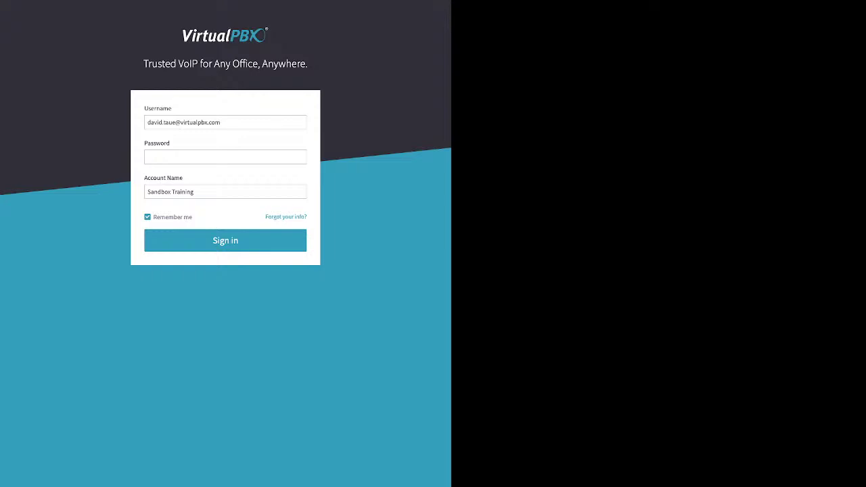
Sign in to the VirtualPBX portal by entering the account password on the login form.
drag(265, 216, 307, 217)
click(225, 157)
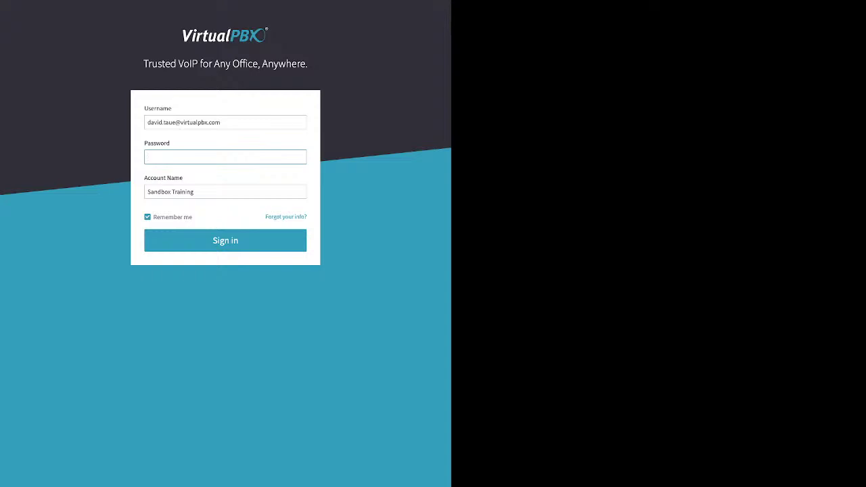
text(••••)
key(Return)
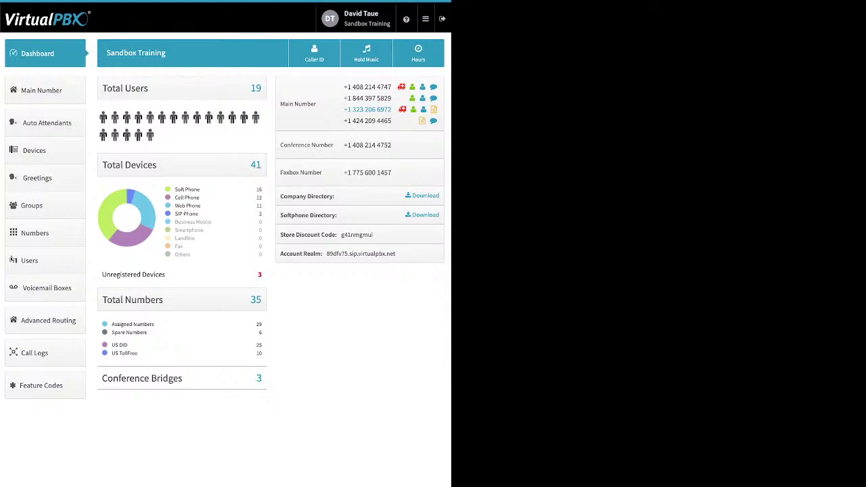
View personal user settings and the Password change form, then switch to Account settings.
click(359, 18)
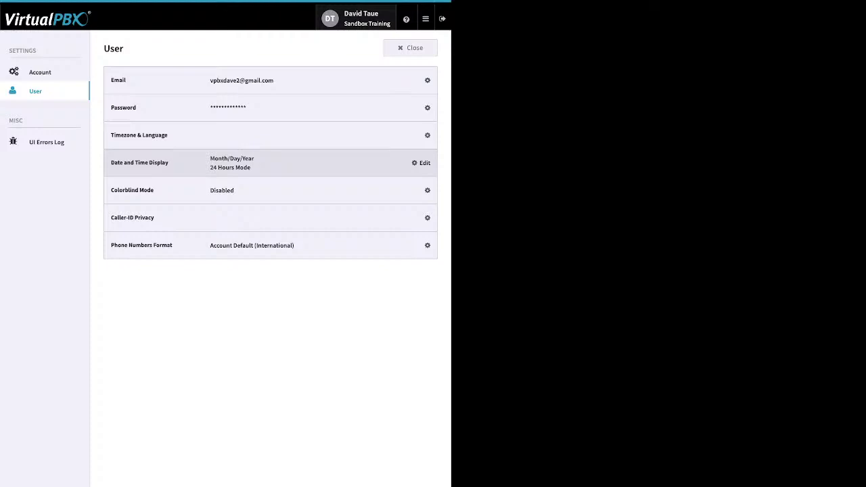
click(423, 107)
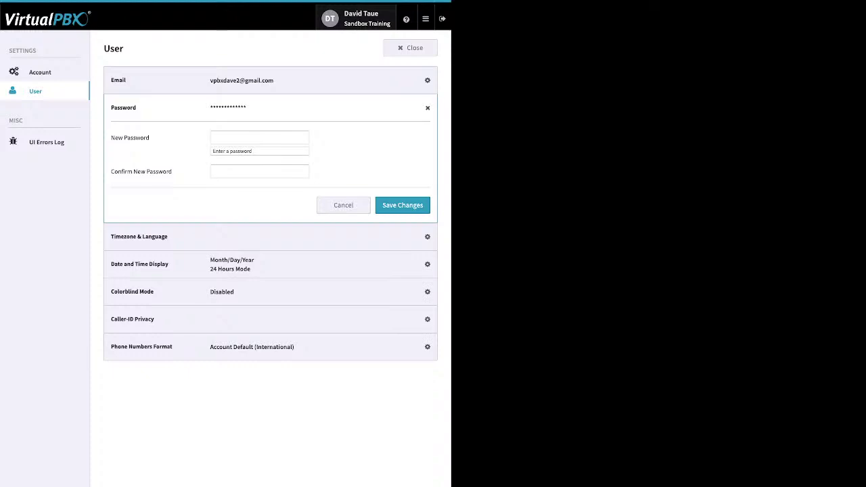
click(40, 71)
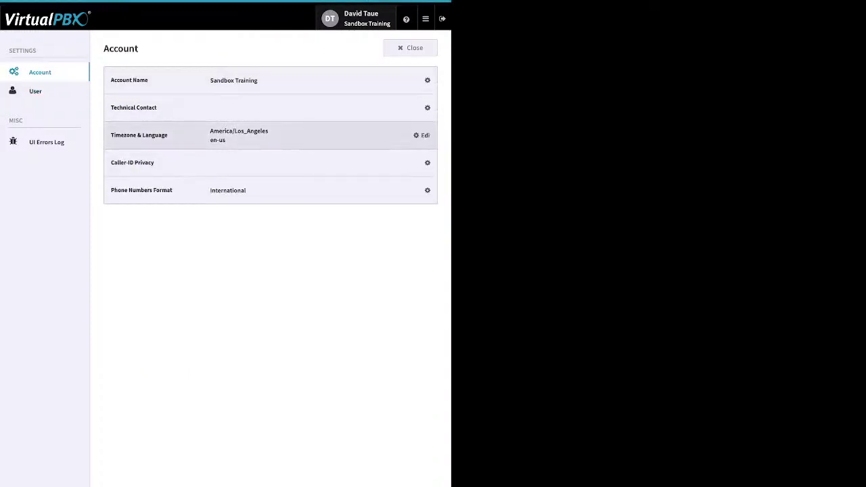
Expand the Timezone & Language edit form (America/Los_Angeles, en-us), then return to User settings.
click(422, 135)
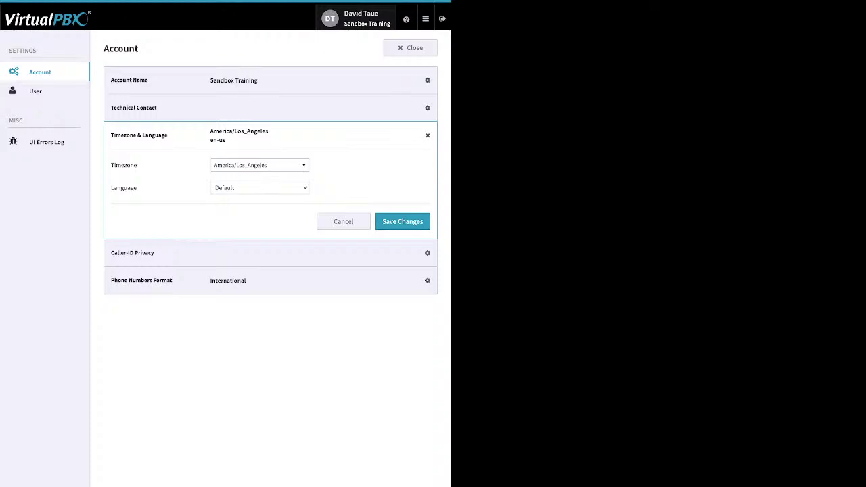
click(35, 91)
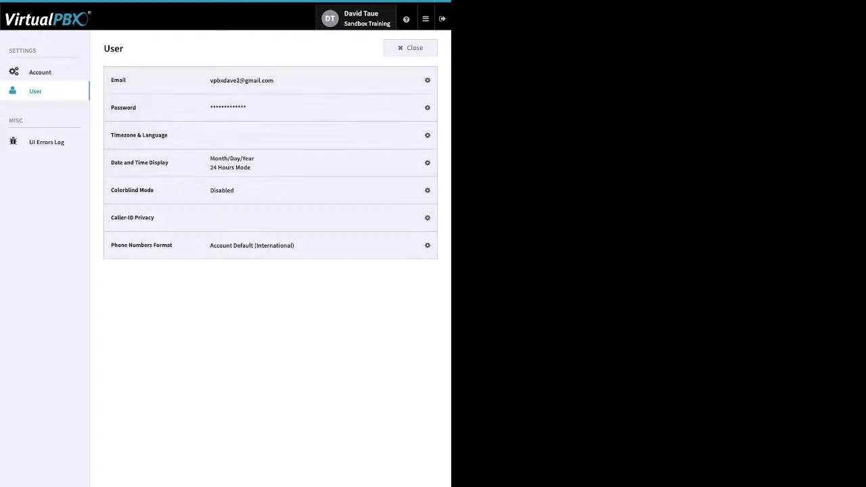
Close the User settings page to return to the dashboard.
click(410, 47)
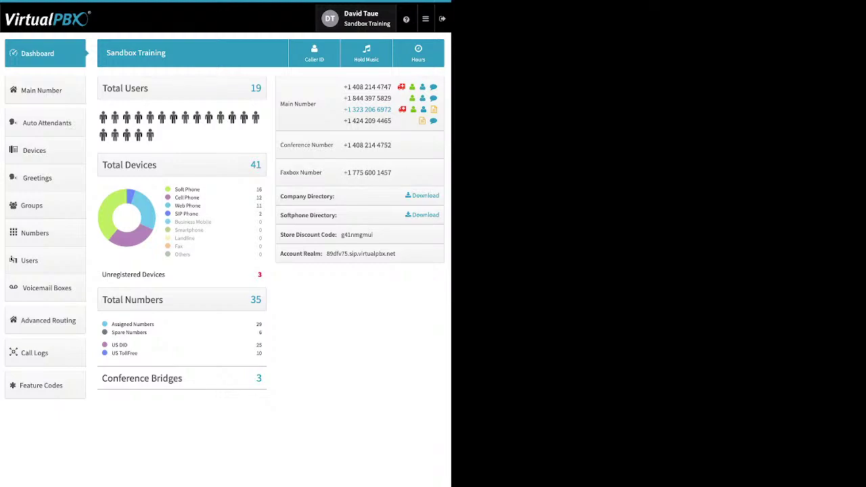
click(406, 19)
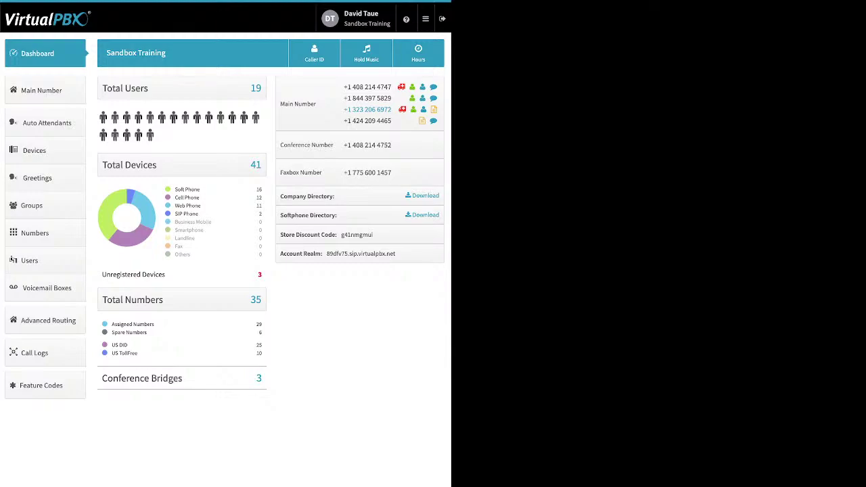
drag(200, 190, 174, 189)
drag(201, 198, 175, 198)
drag(201, 205, 175, 205)
drag(199, 213, 175, 214)
key(ctrl+a)
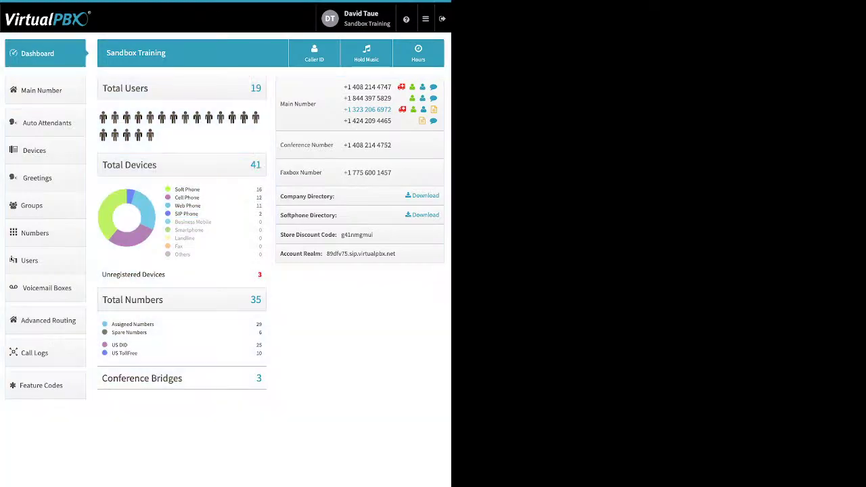
drag(102, 274, 165, 274)
drag(147, 332, 111, 324)
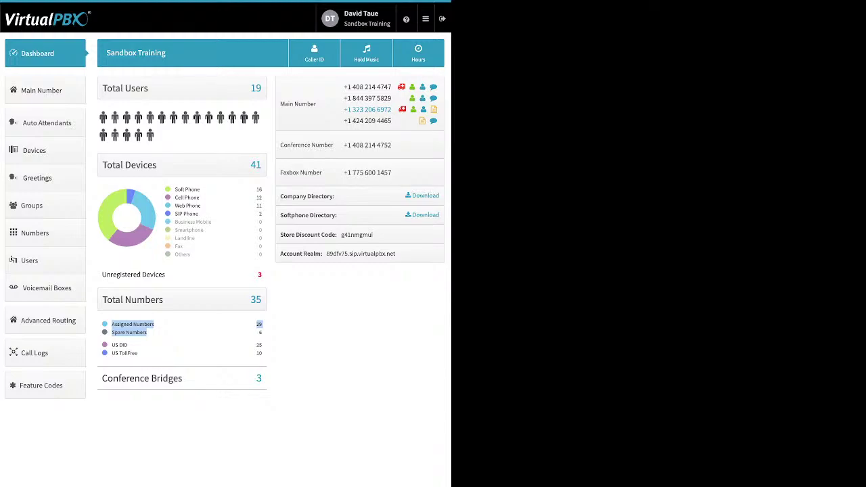
drag(138, 353, 111, 345)
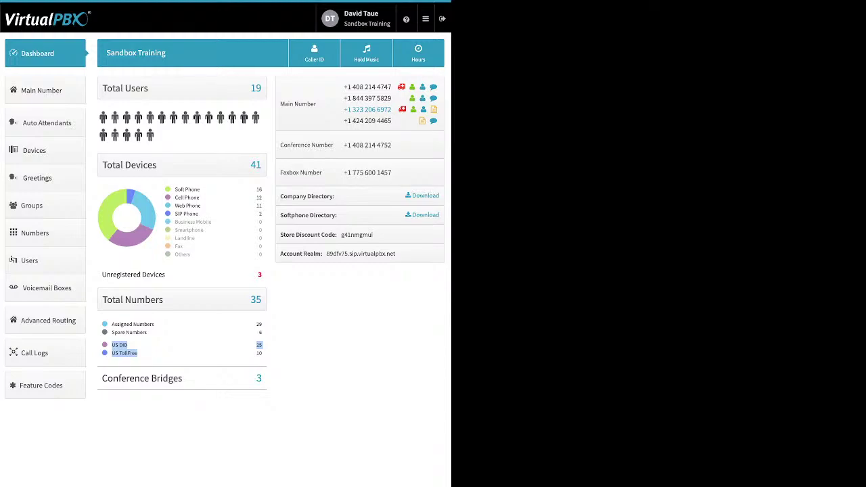
Highlight the Conference Bridges total of 3 on the Sandbox Training dashboard.
drag(183, 378, 101, 378)
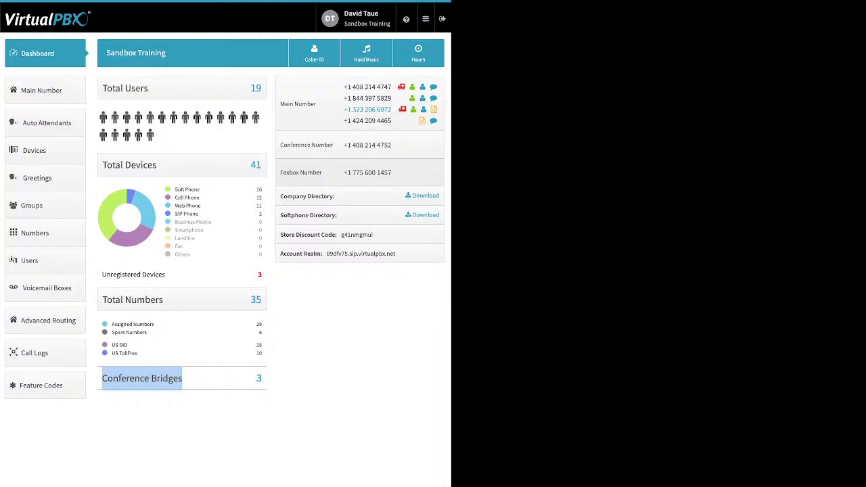
drag(334, 196, 280, 196)
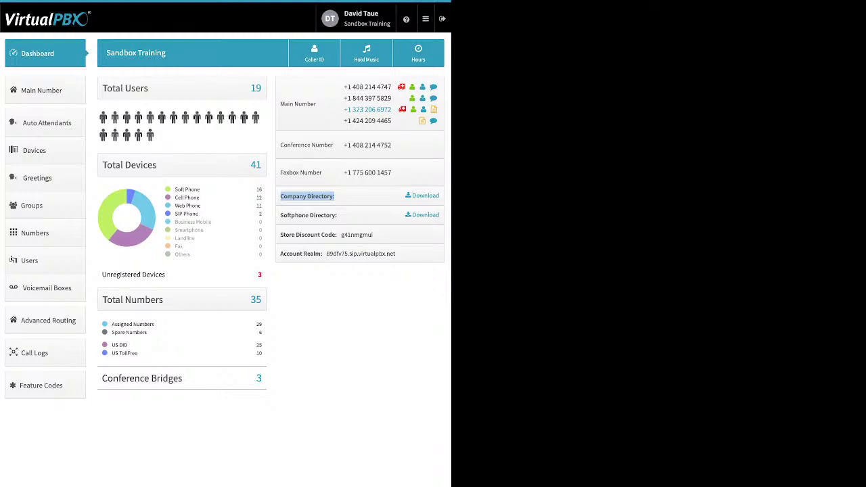
drag(337, 215, 295, 215)
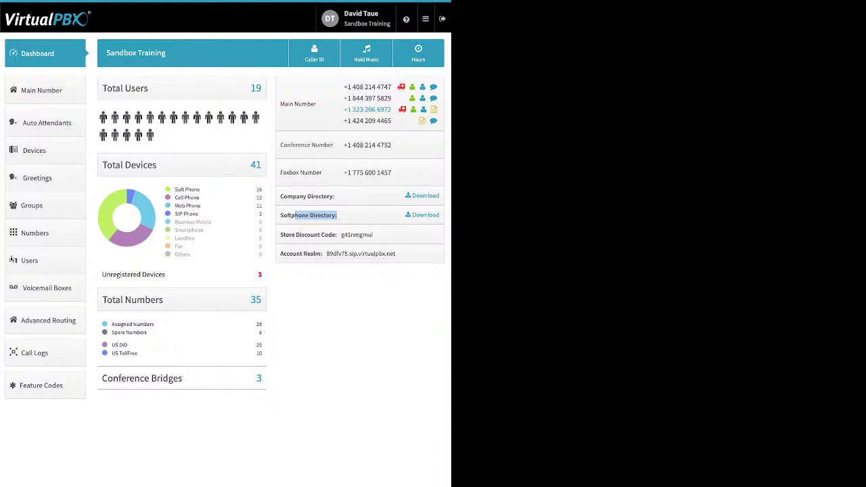
Highlight the Store Discount Code and Account Realm labels, then open Company Caller ID.
drag(280, 235, 337, 235)
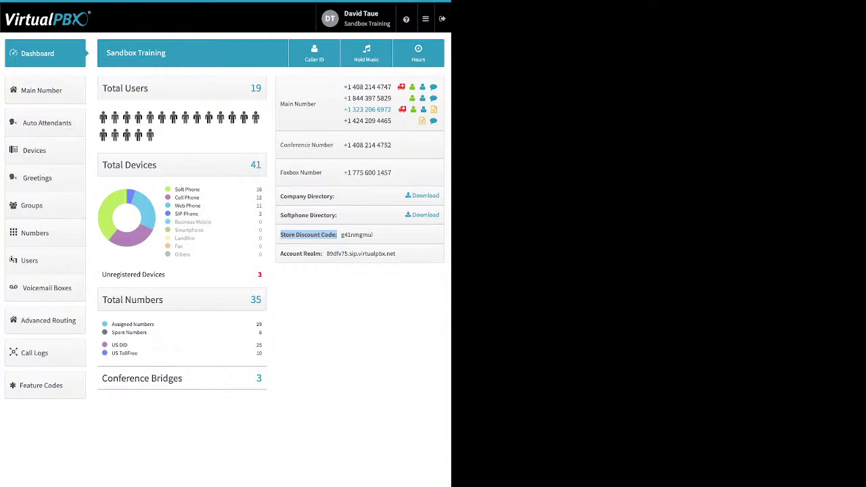
drag(280, 254, 322, 253)
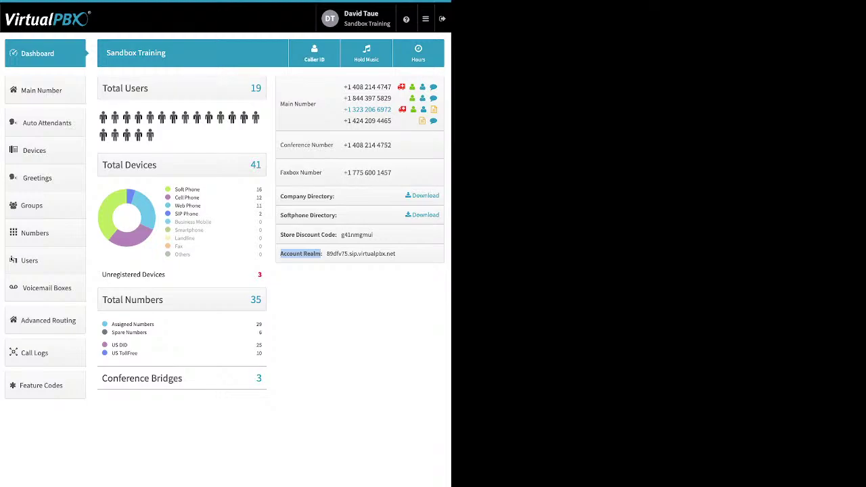
click(314, 53)
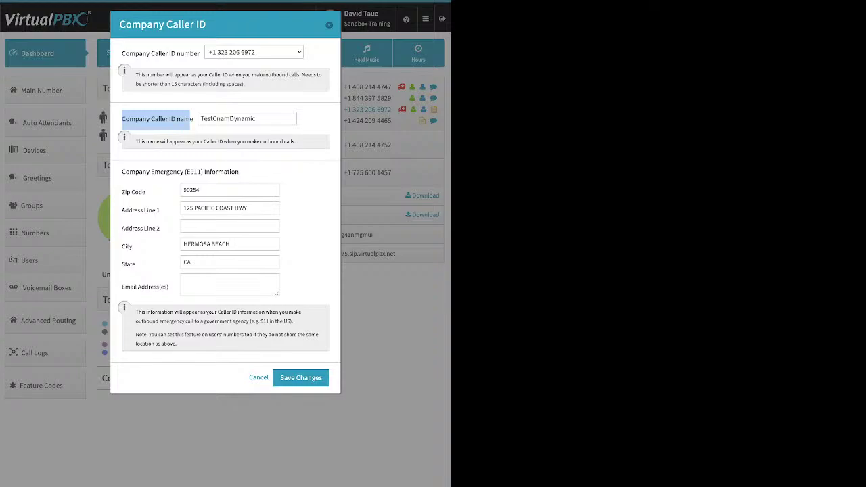
Dismiss the Company Caller ID dialog without saving any changes.
key(Return)
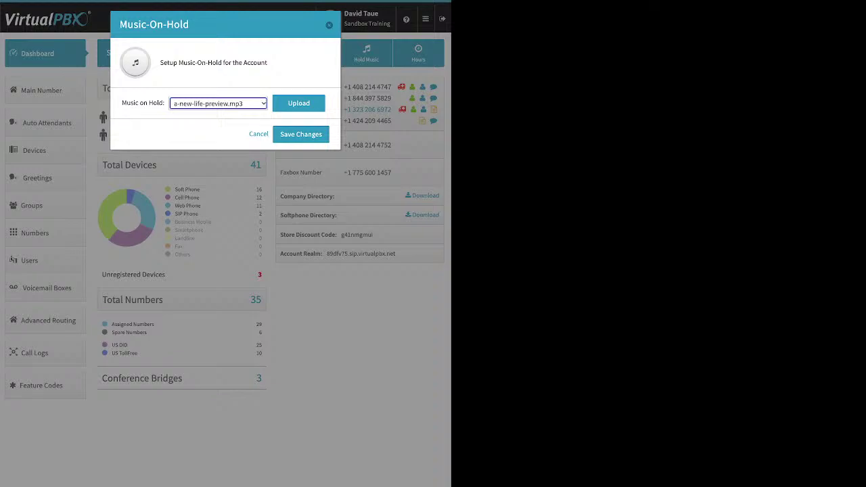
Reveal the Browse row for uploading hold music, then back out of the Music-On-Hold dialog.
key(Tab)
key(Return)
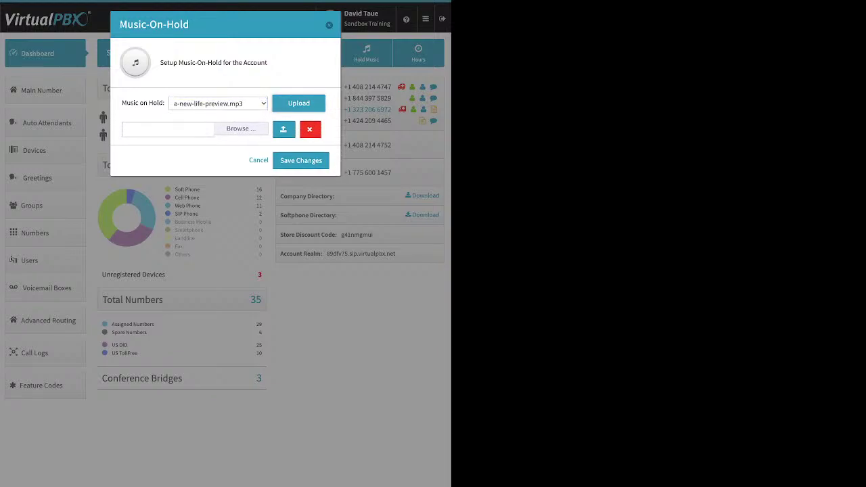
key(shift+Tab)
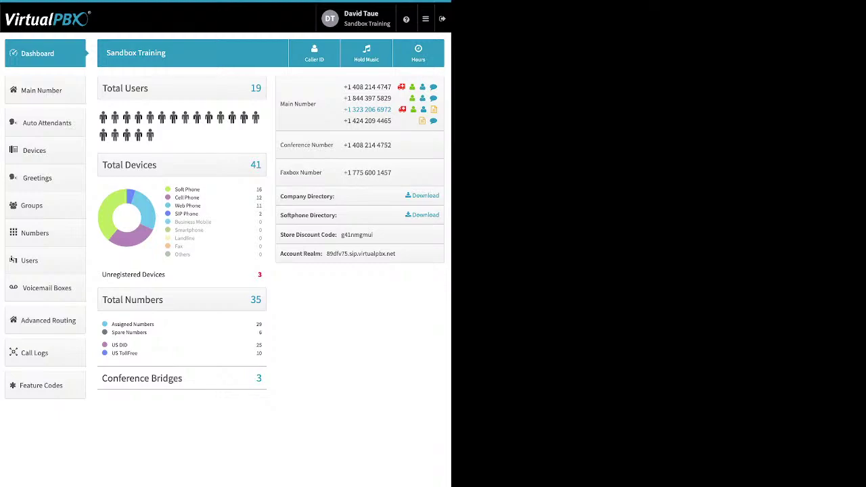
click(41, 90)
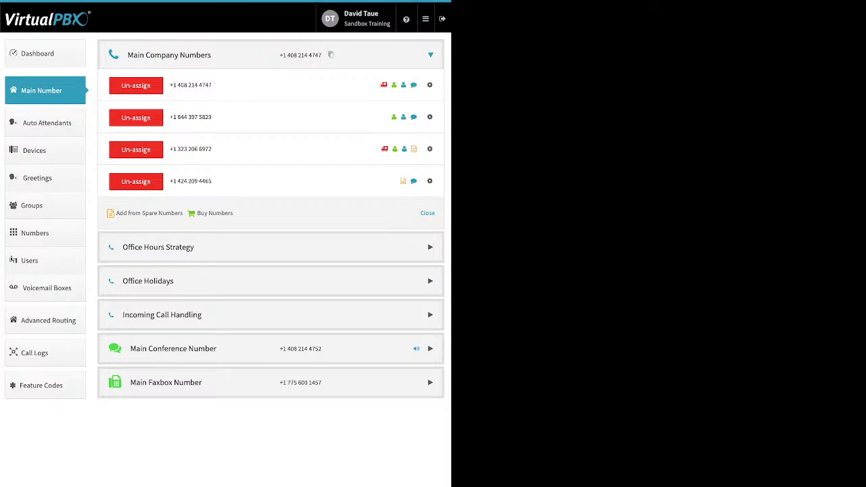
click(135, 181)
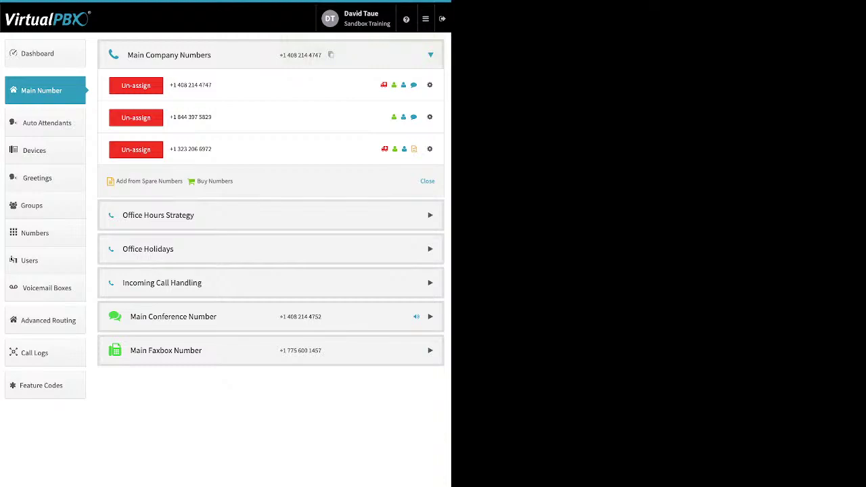
click(149, 181)
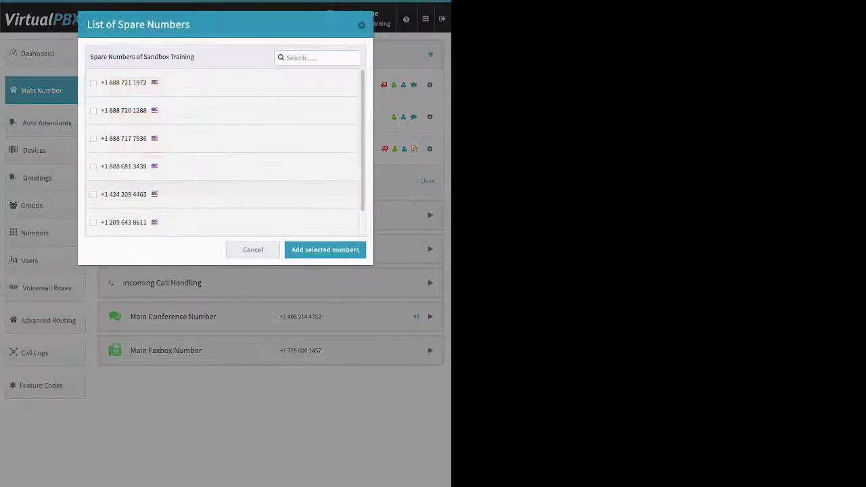
click(315, 58)
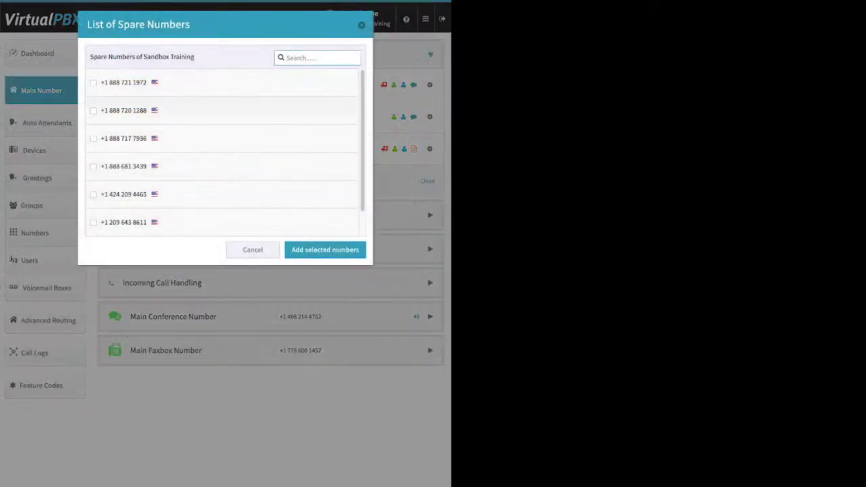
scroll(223, 152, down, 1)
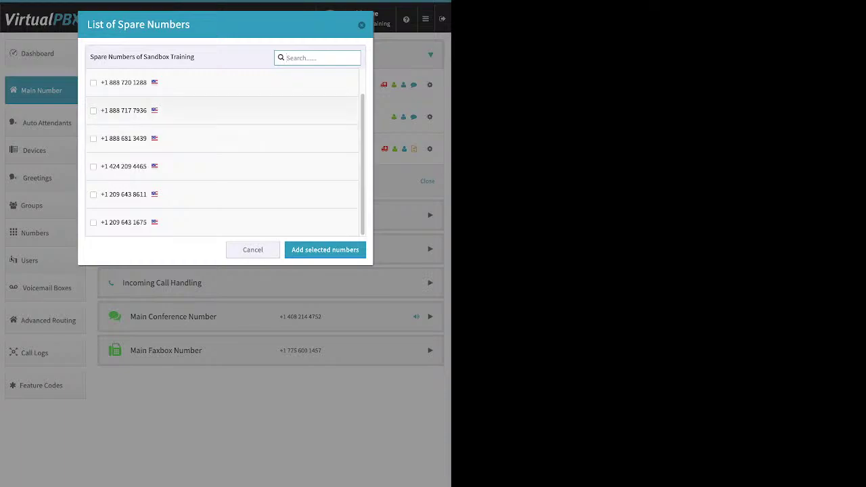
click(93, 110)
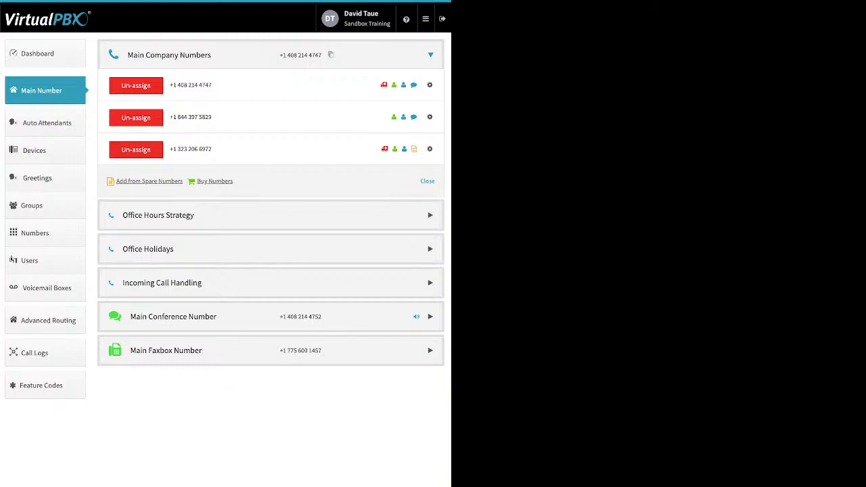
click(214, 181)
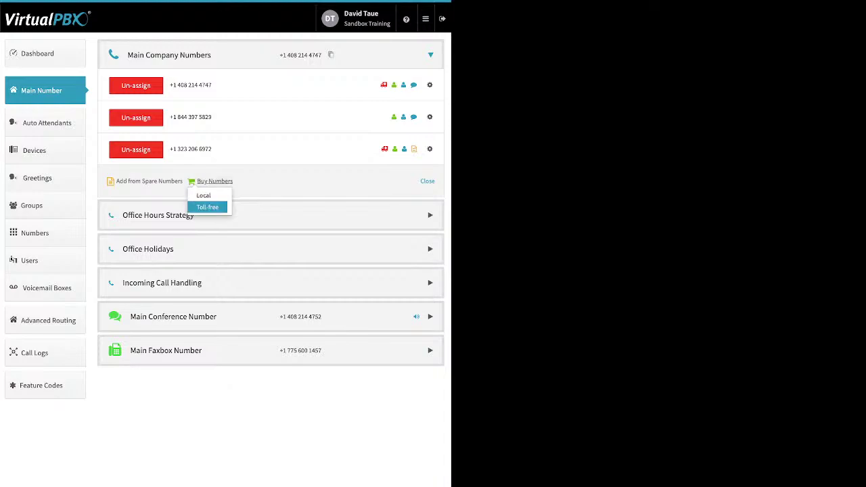
click(208, 207)
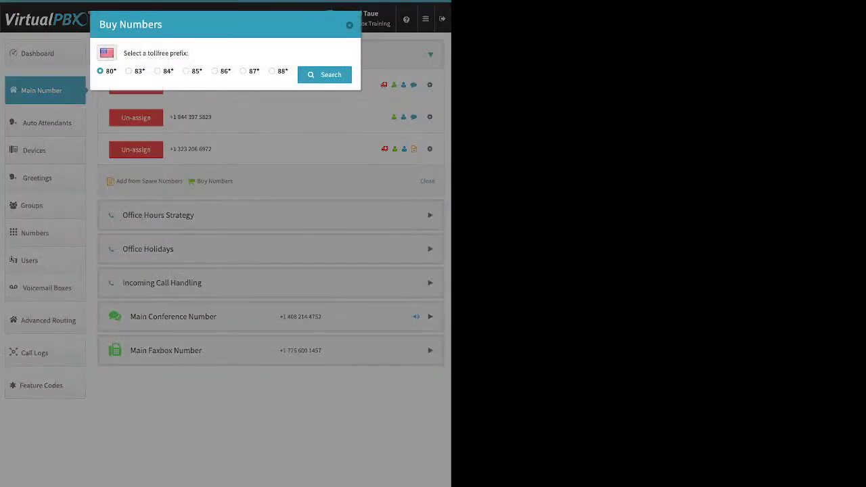
click(214, 71)
click(324, 74)
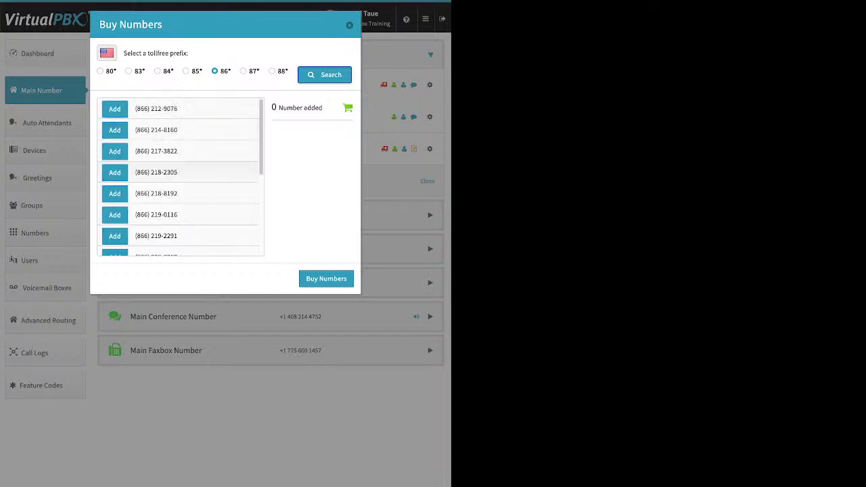
scroll(181, 177, down, 3)
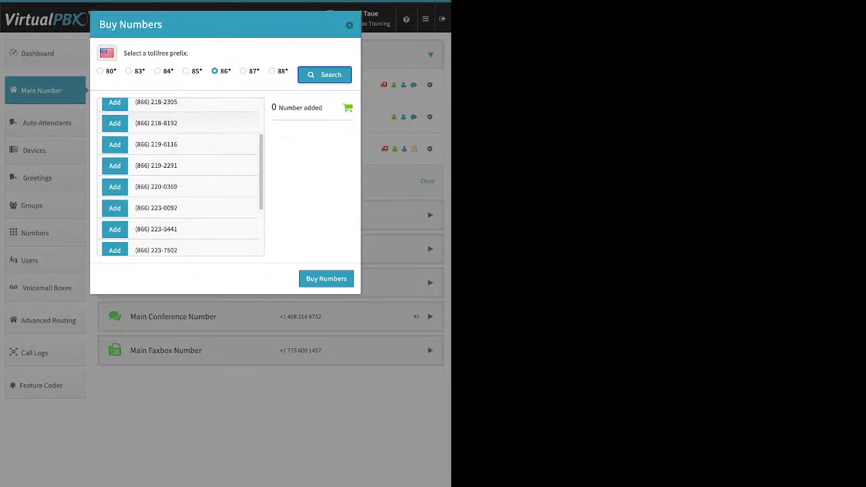
scroll(181, 177, down, 5)
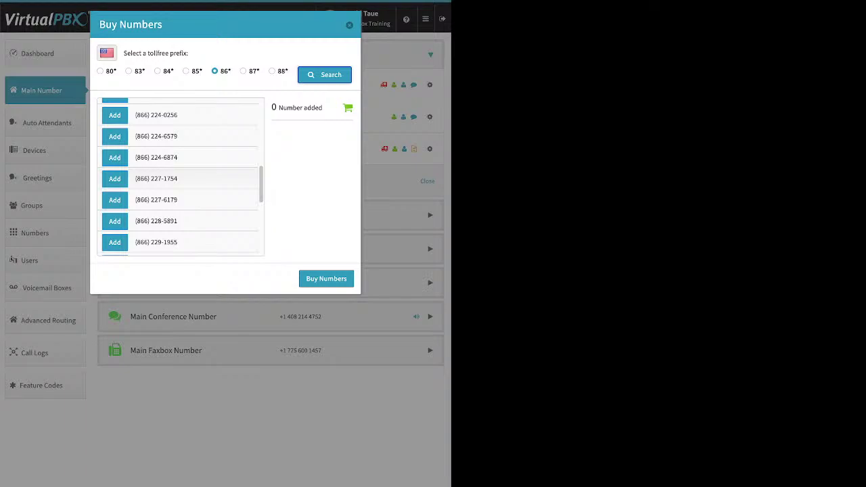
click(114, 157)
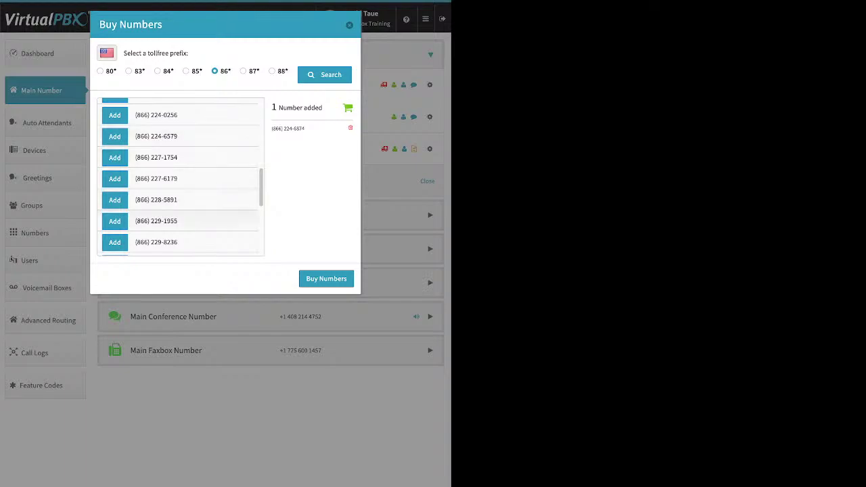
Purchase the carted 866 number, then begin buying a local number.
click(326, 278)
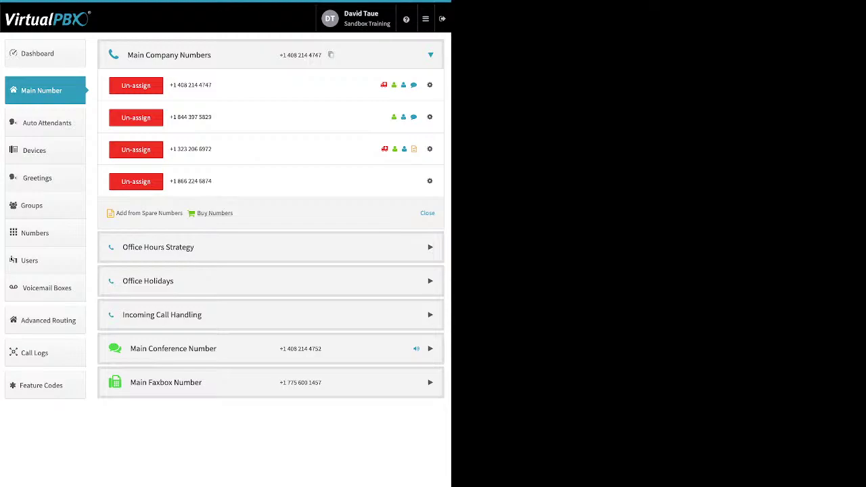
click(215, 213)
click(204, 227)
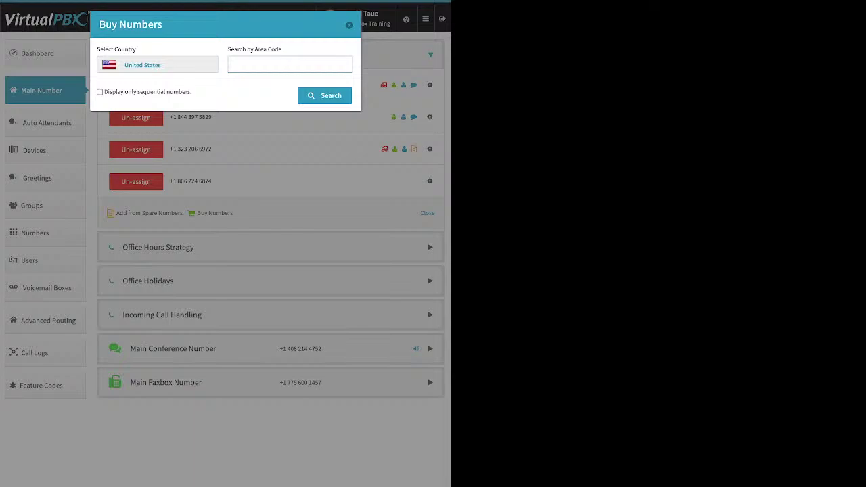
Search available local numbers by area code 310, then 424, then 323.
text(310)
key(Return)
key(ctrl+a)
key(BackSpace)
text(424)
key(Return)
text(323)
key(Return)
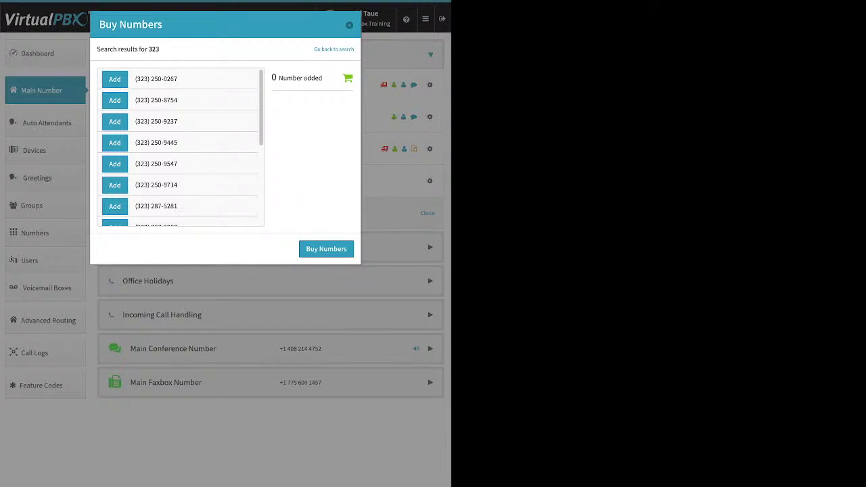
Close the Buy Numbers window without purchasing any 323 number.
key(Escape)
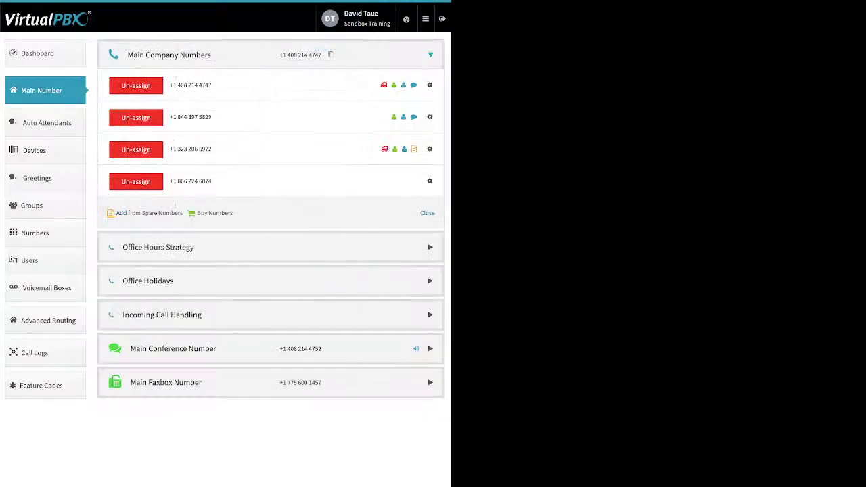
Turn on inbound caller ID name for the 866 number and save it.
click(429, 181)
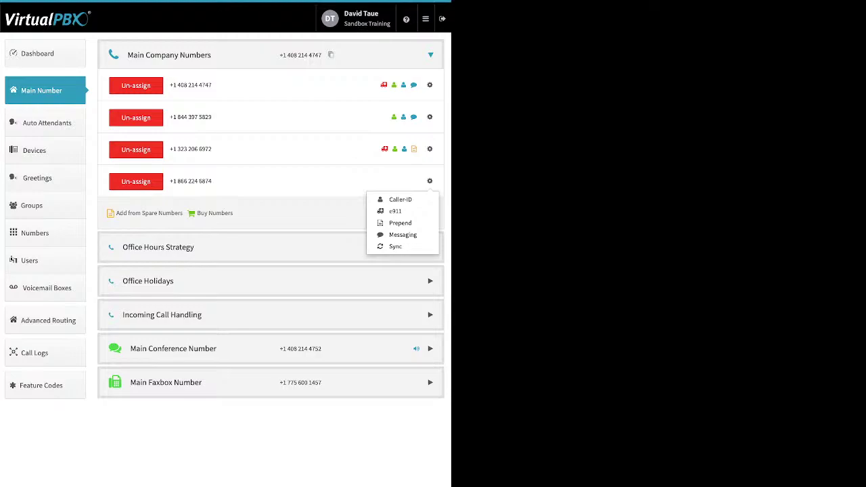
click(389, 199)
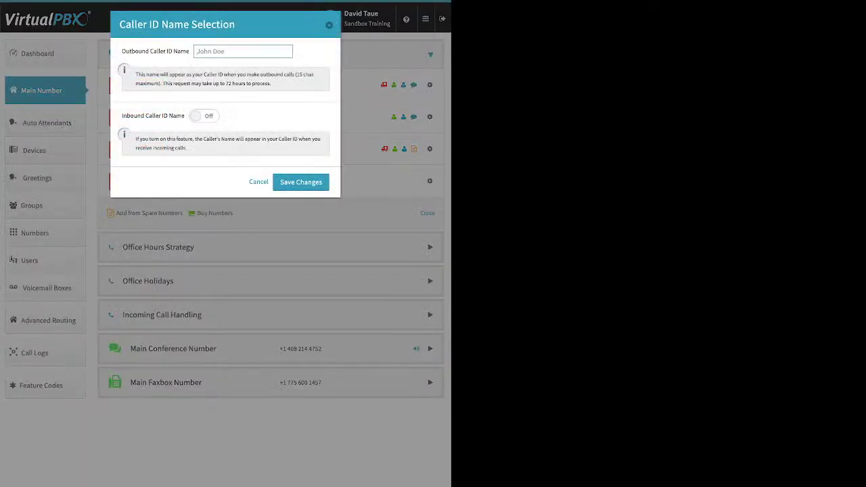
click(203, 116)
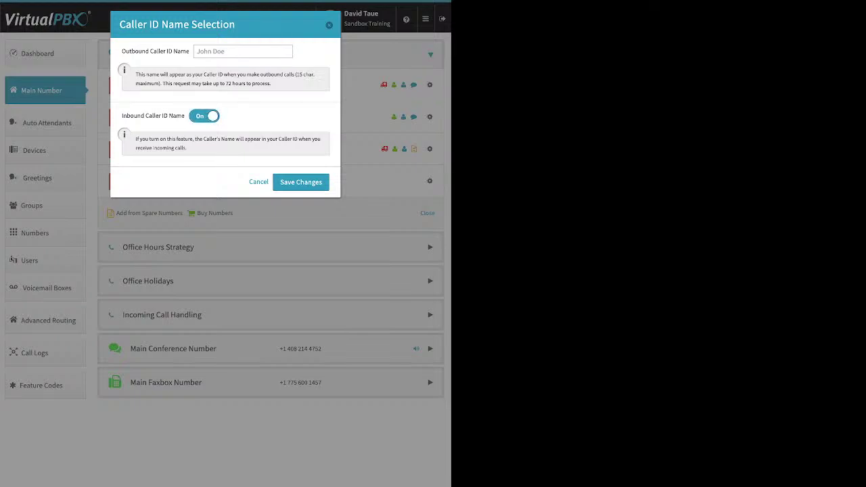
click(300, 182)
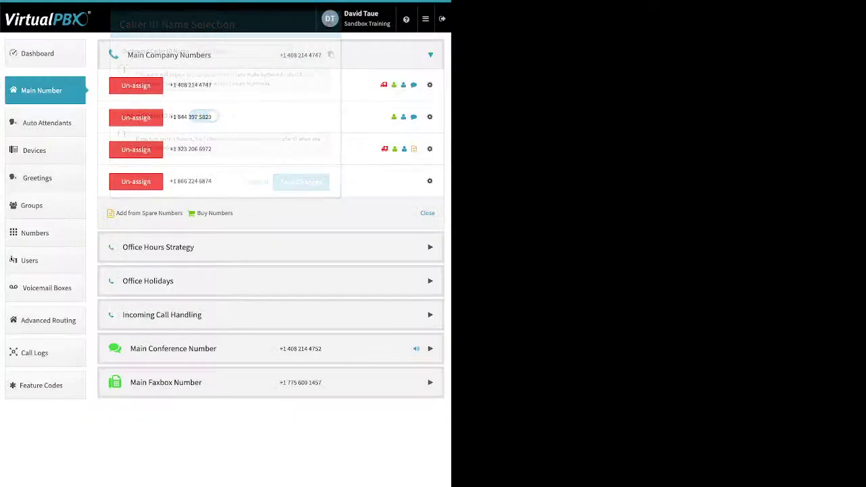
View the 866 number's 911 location settings and leave them unchanged.
click(429, 181)
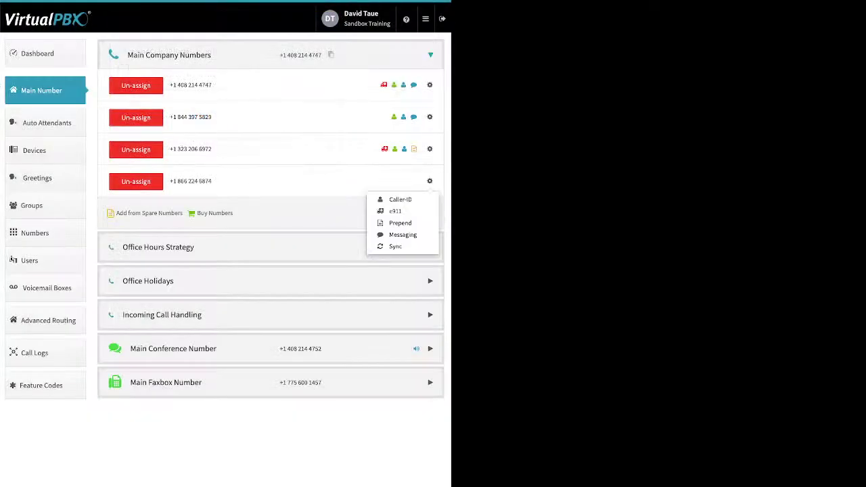
click(395, 211)
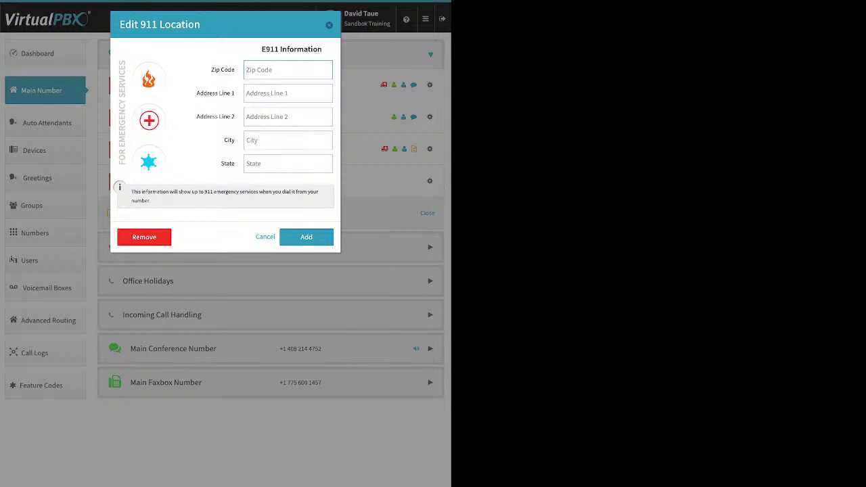
key(Escape)
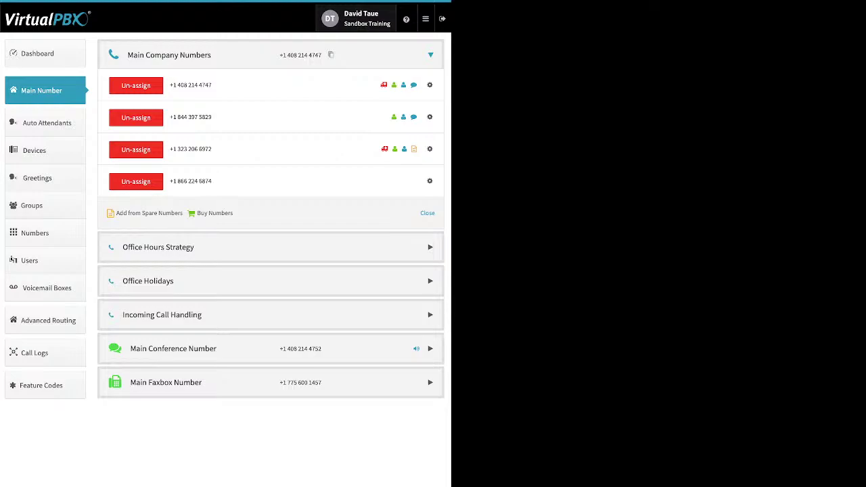
Set the last company number's prepend text to 'new Location'.
click(430, 180)
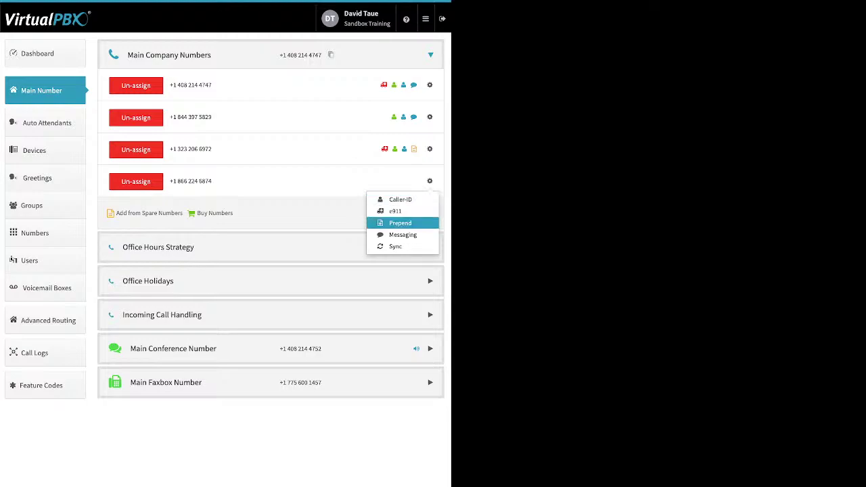
click(400, 223)
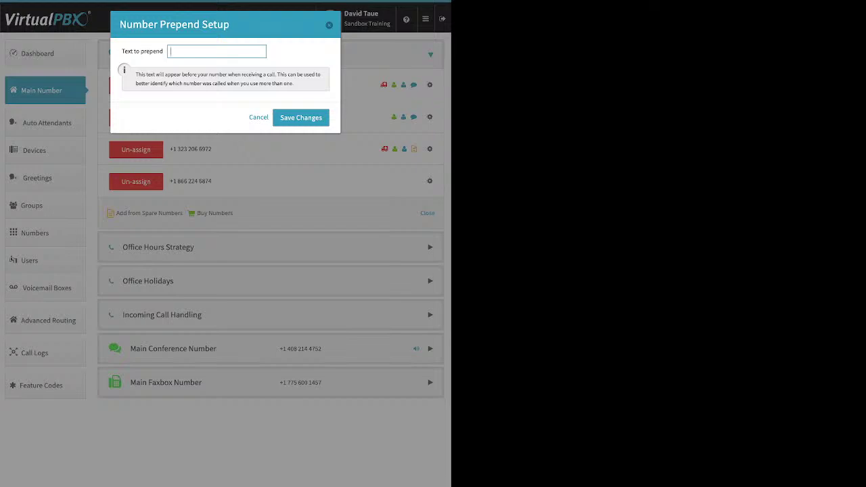
text(new Location)
key(Return)
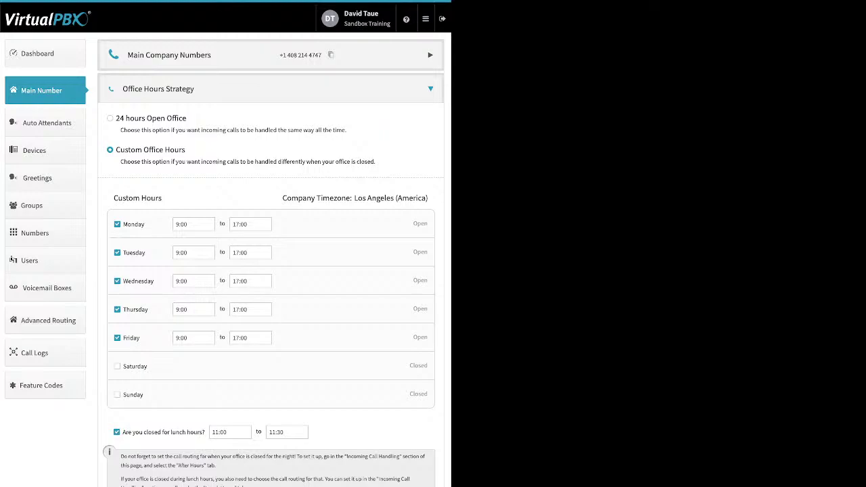
Check the Monday 9:00–17:00 and lunch time choices unchanged, then untick the lunch closure.
drag(187, 118, 125, 118)
click(183, 224)
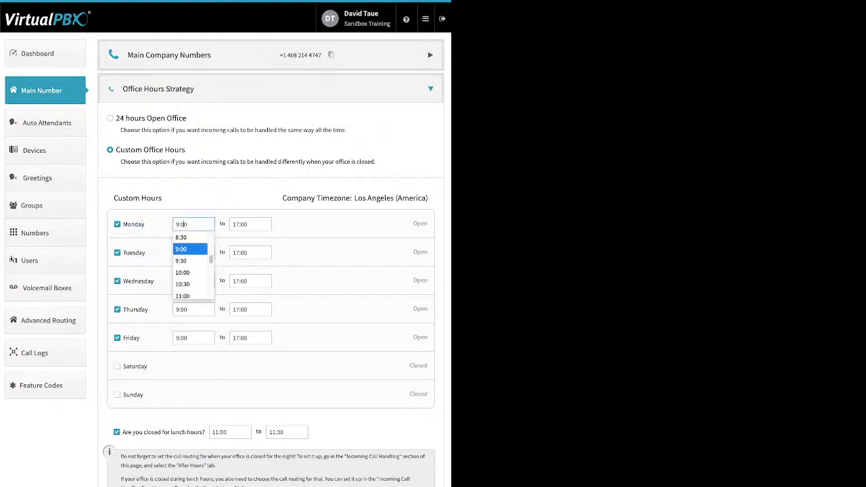
click(250, 224)
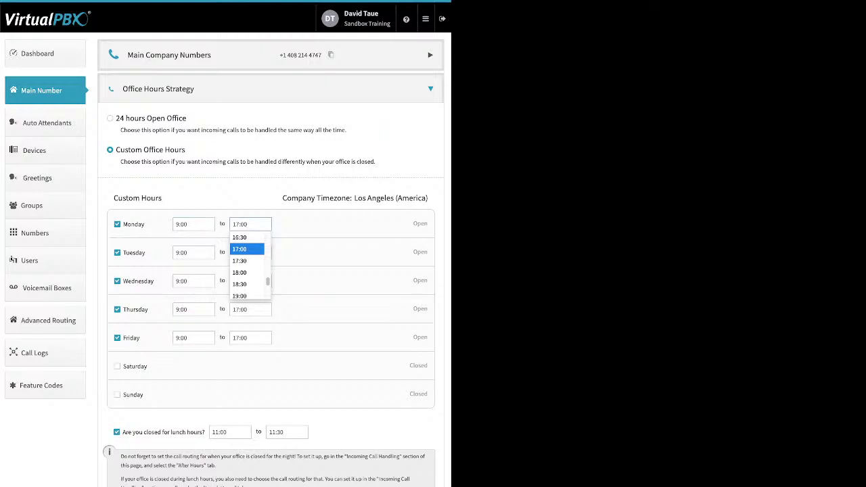
key(Escape)
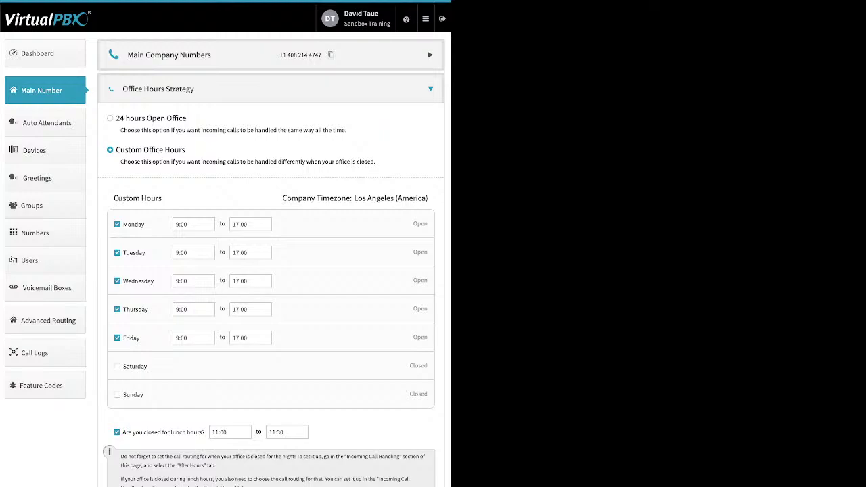
click(230, 431)
key(Tab)
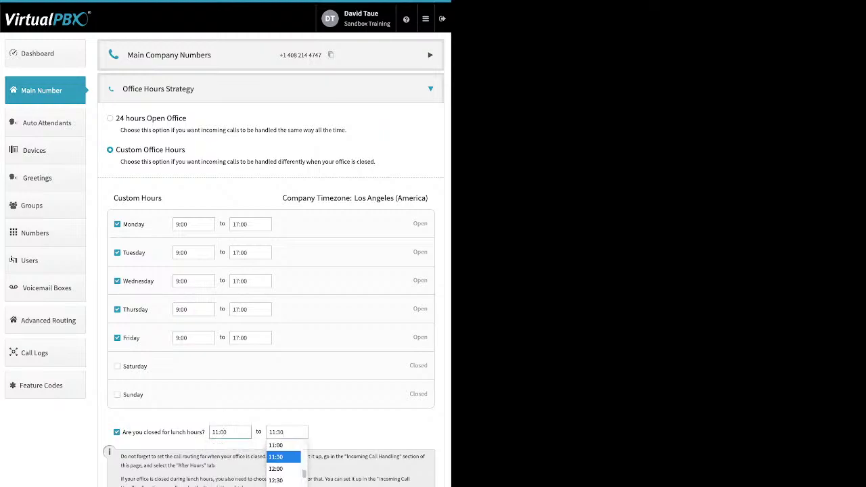
key(Return)
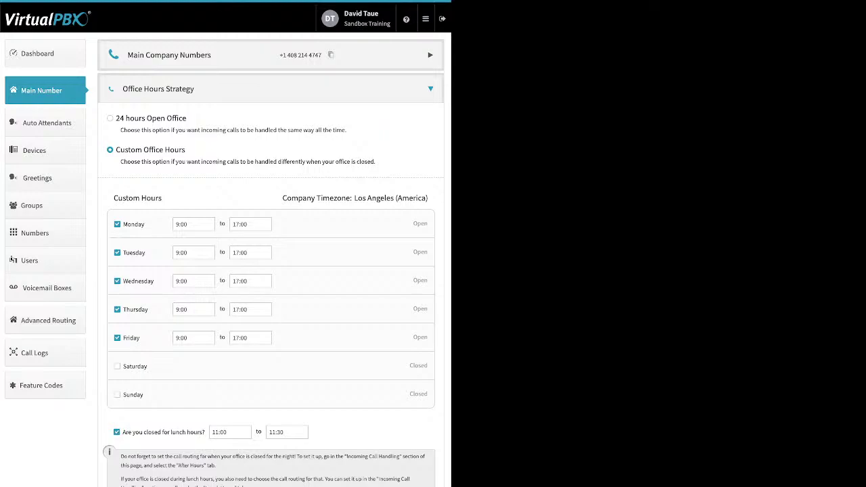
click(117, 431)
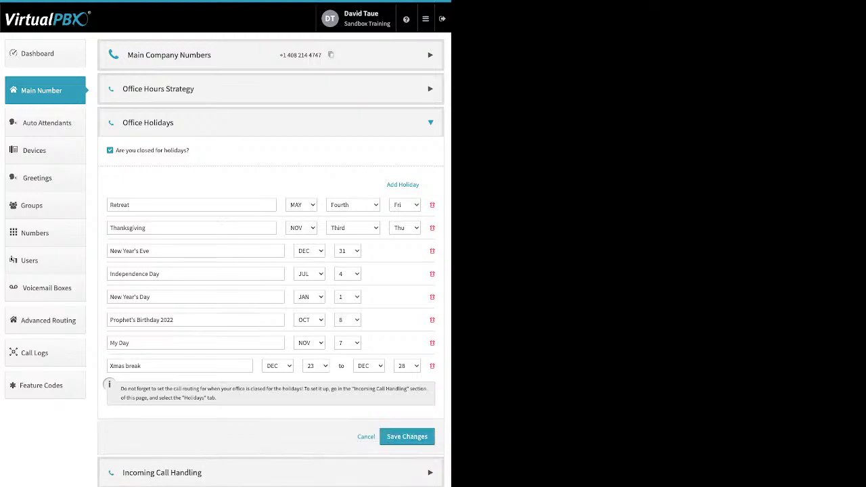
Review the New Year's Eve, Xmas break and Thanksgiving holidays without adding any, then close Office Holidays.
drag(190, 150, 119, 150)
drag(387, 184, 420, 184)
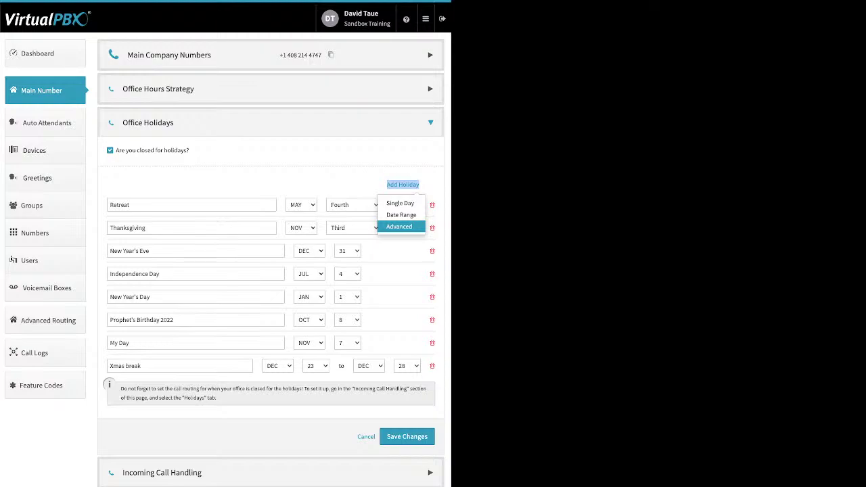
click(203, 228)
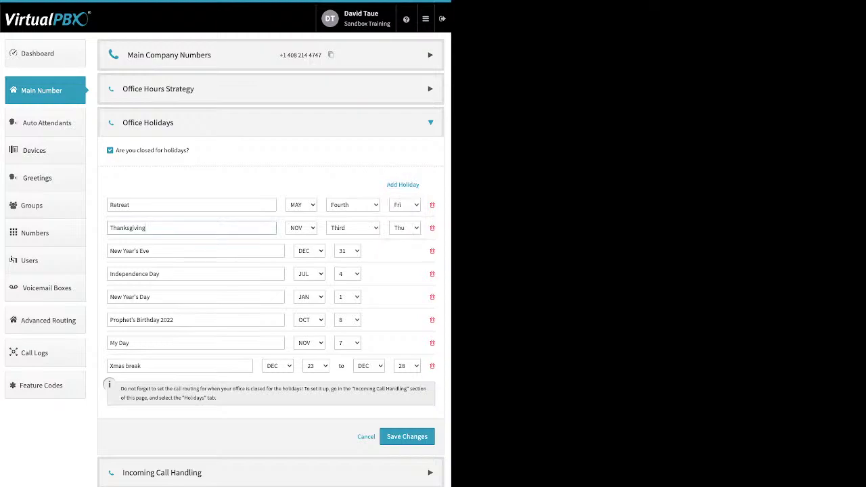
triple_click(129, 250)
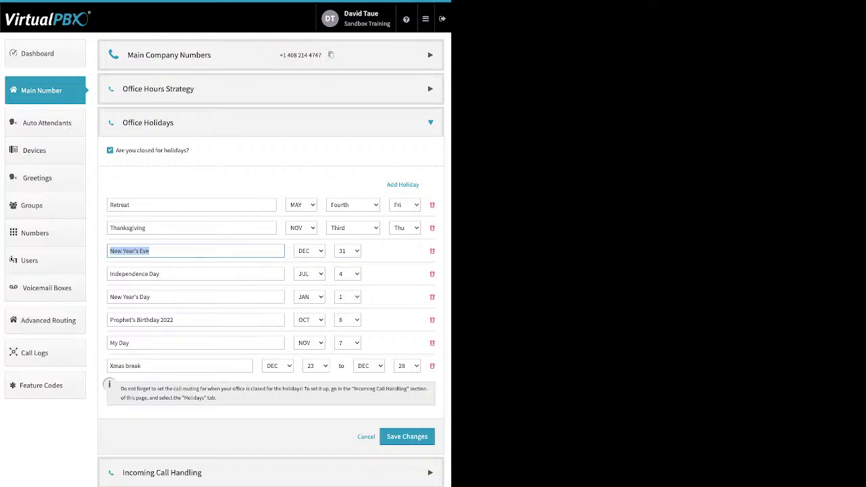
triple_click(125, 365)
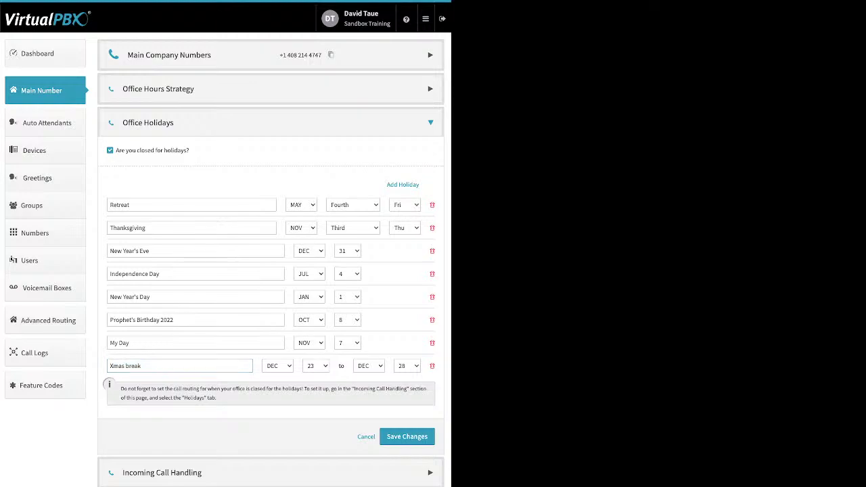
double_click(127, 228)
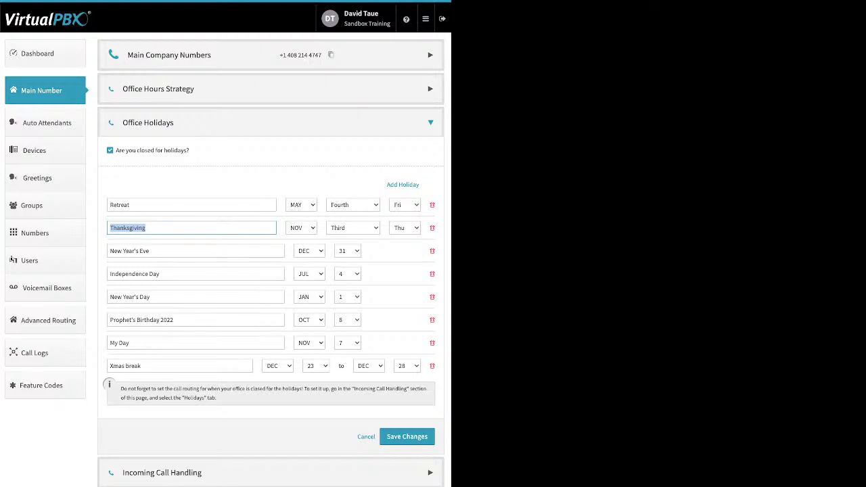
key(Return)
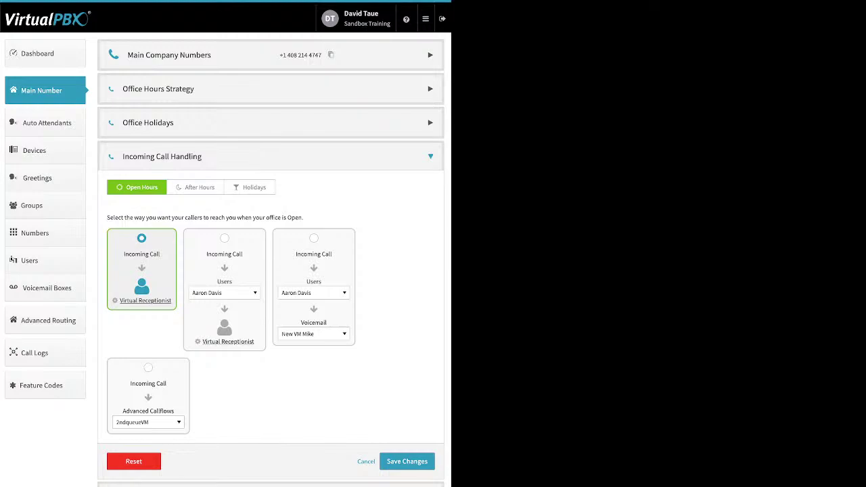
Check the After Hours and Holidays call handling, then return to Open Hours.
click(195, 188)
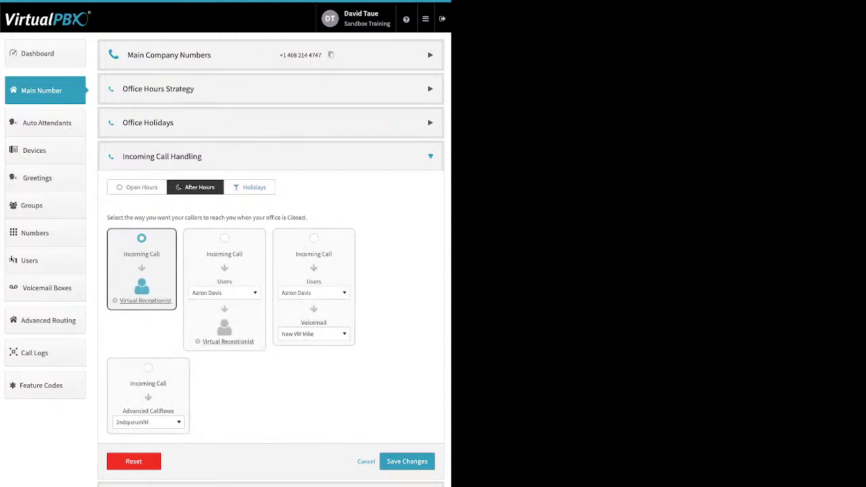
click(250, 187)
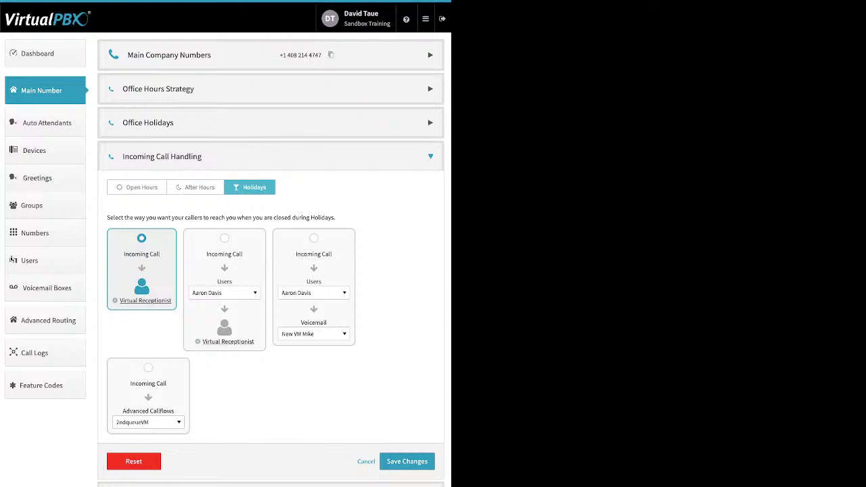
click(137, 187)
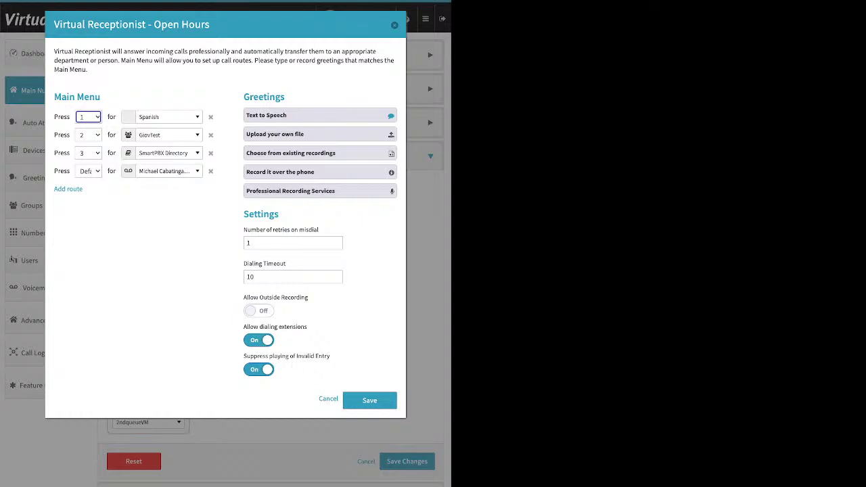
Append a new route row under the Main Menu using Add route.
drag(54, 97, 101, 97)
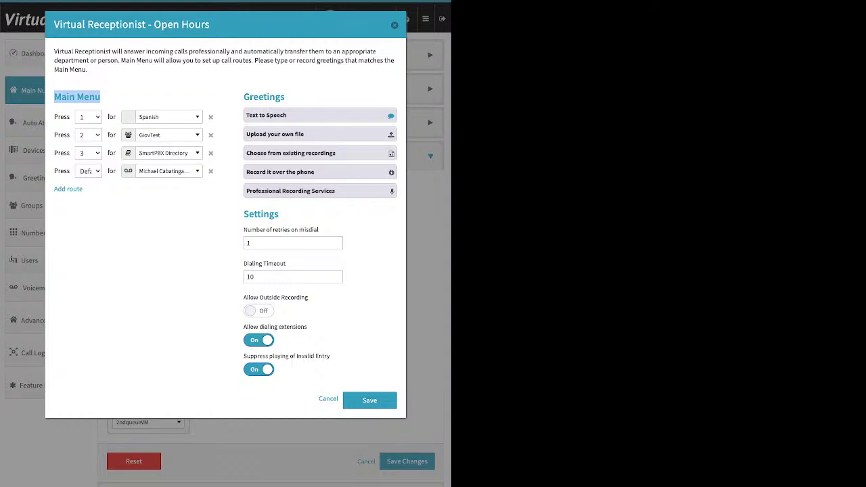
drag(54, 189, 83, 189)
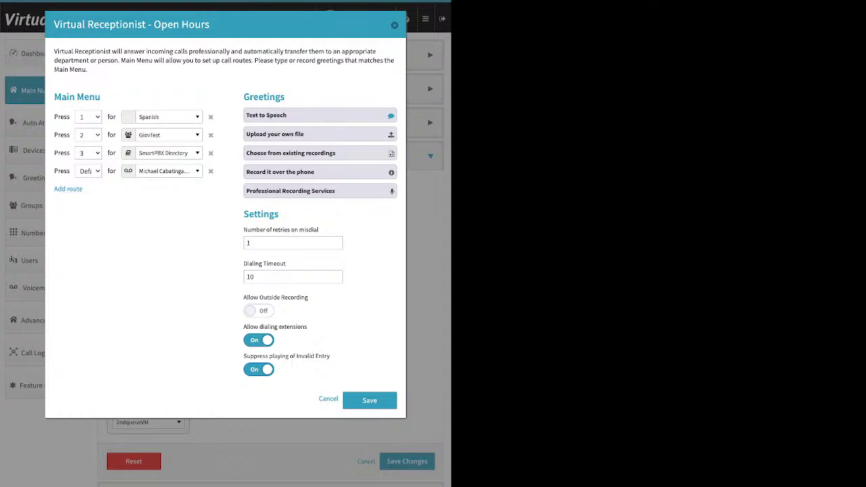
click(68, 189)
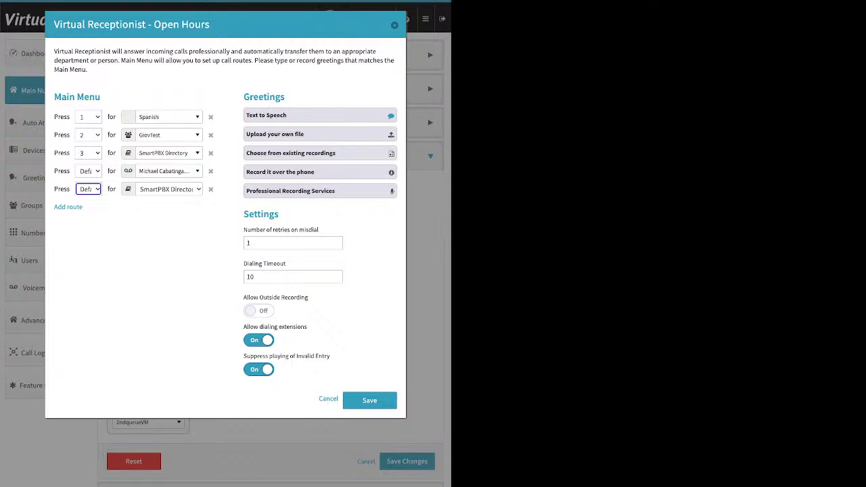
Open the Press 1 destination list and browse the user, call queue and device entries.
click(166, 117)
scroll(182, 196, down, 3)
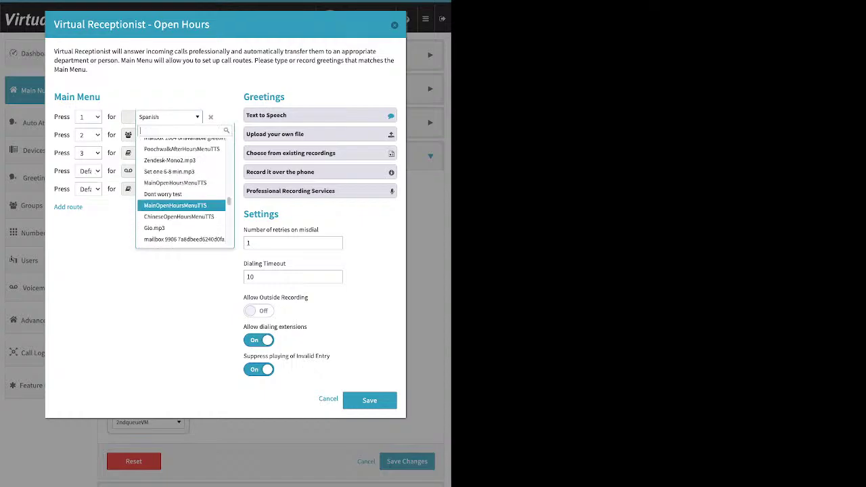
scroll(181, 180, up, 5)
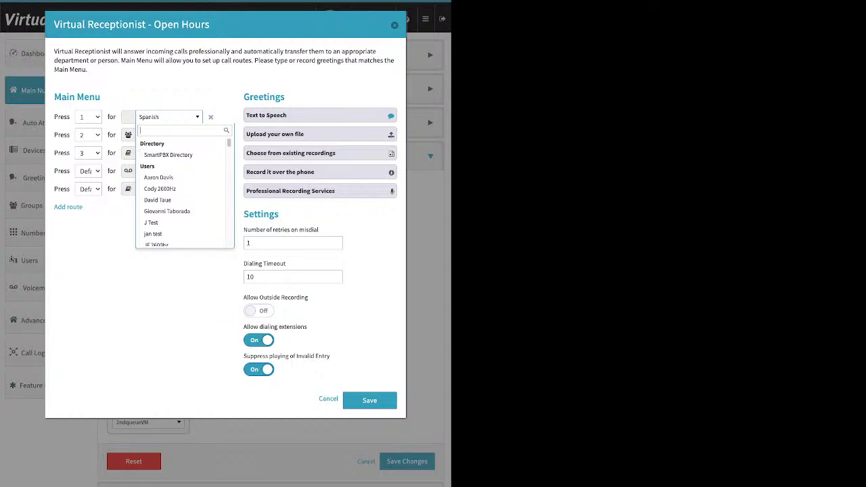
key(Down)
key(Down)
key(Down)
key(Down)
key(Down)
key(Down)
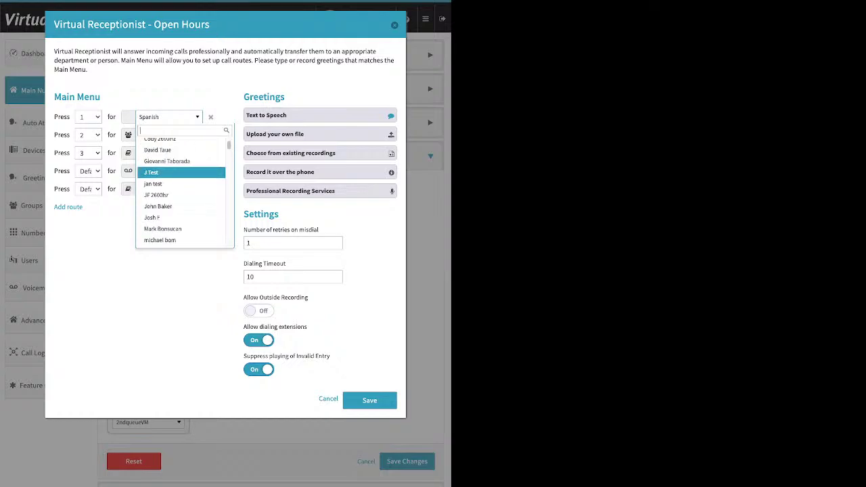
key(Down)
key(Down)
key(Down)
key(Down)
key(Down)
key(Down)
key(Down)
key(Down)
key(Down)
key(Down)
key(Down)
key(Down)
key(Down)
key(Down)
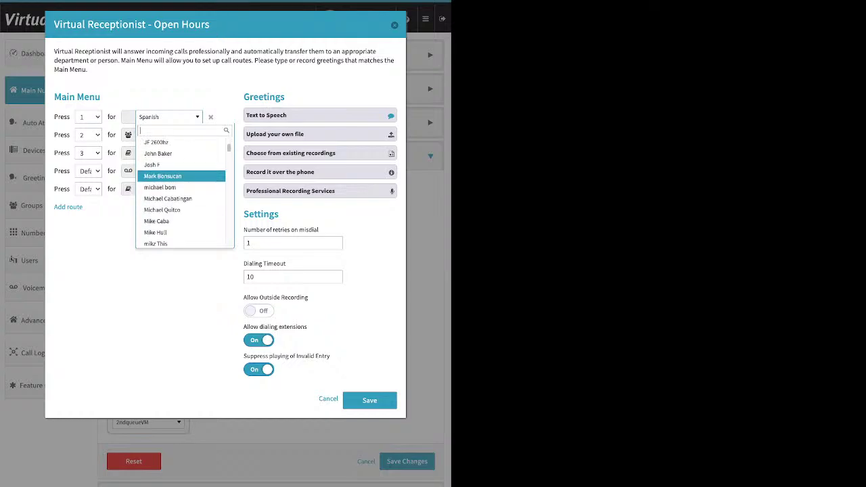
key(Down)
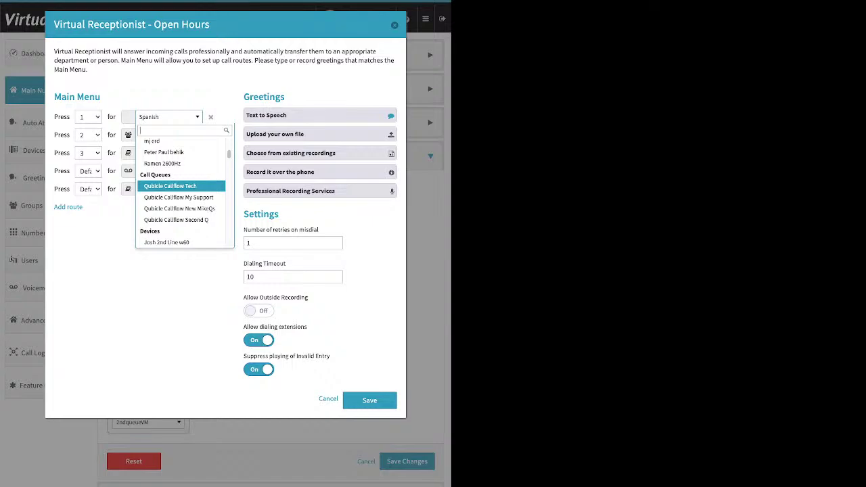
key(Down)
key(Down)
key(Down)
key(Down)
key(Down)
key(Down)
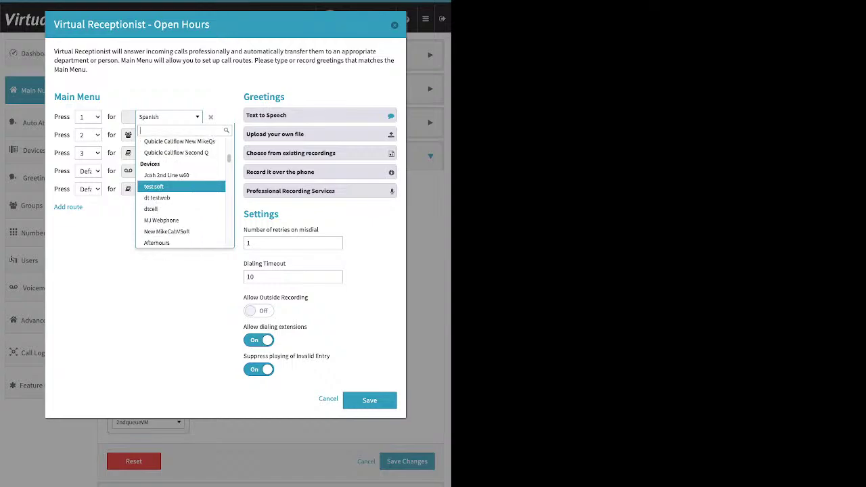
key(Down)
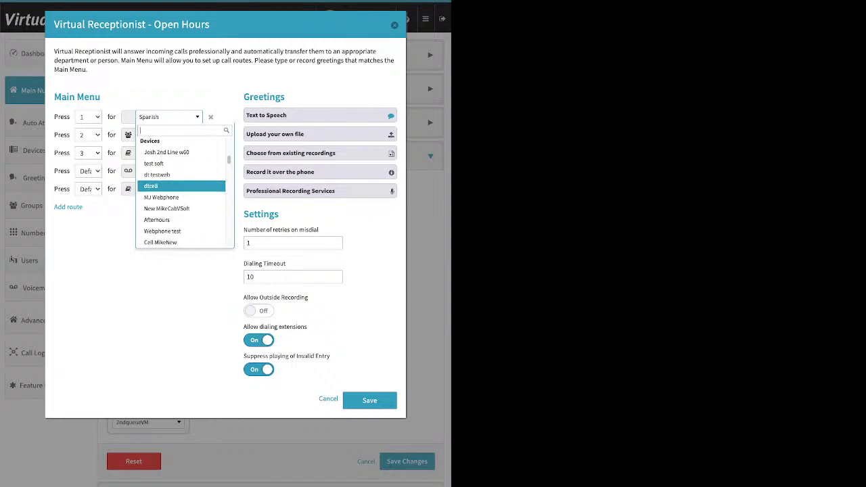
key(Down)
key(Down)
key(Down)
key(Down)
key(Down)
key(Down)
key(Down)
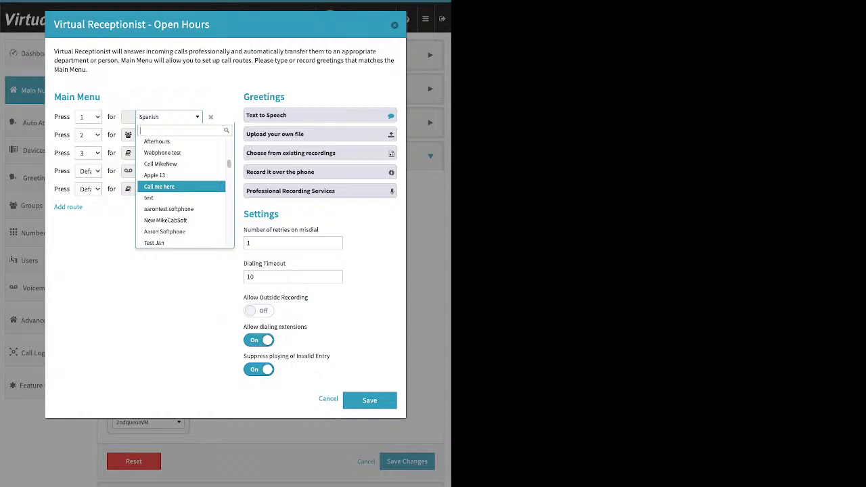
key(Down)
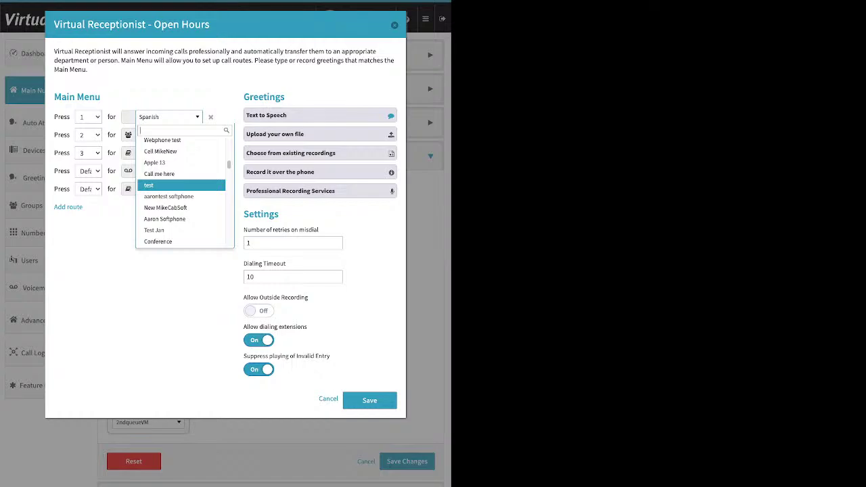
key(Down)
key(Down)
key(Down)
key(Down)
key(Down)
key(Down)
key(Down)
key(Down)
key(Down)
key(Down)
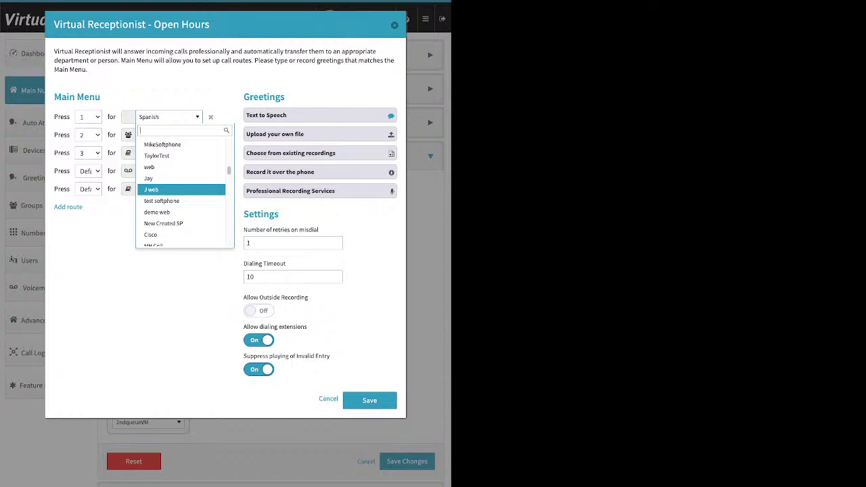
Browse the Media recordings and Groups, settling on the 2ndqueueVM advanced callflow.
key(Down)
key(Down)
key(Down)
key(Down)
key(Down)
key(Down)
key(Down)
key(Down)
key(Down)
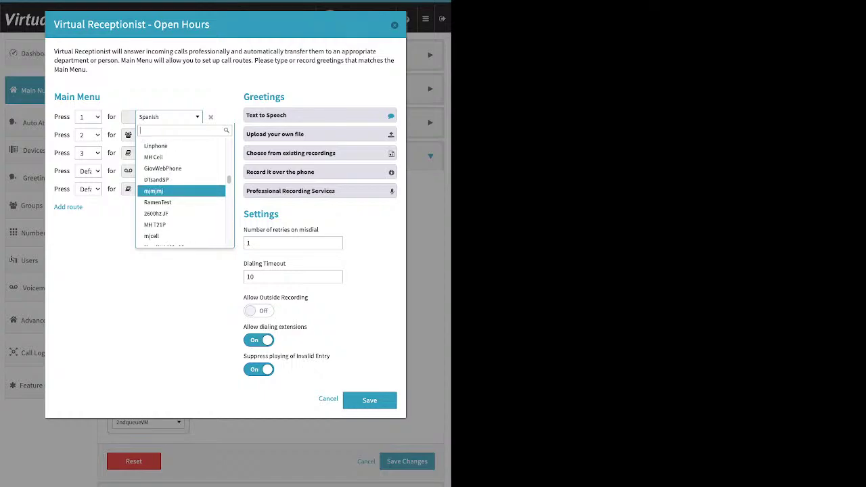
key(Down)
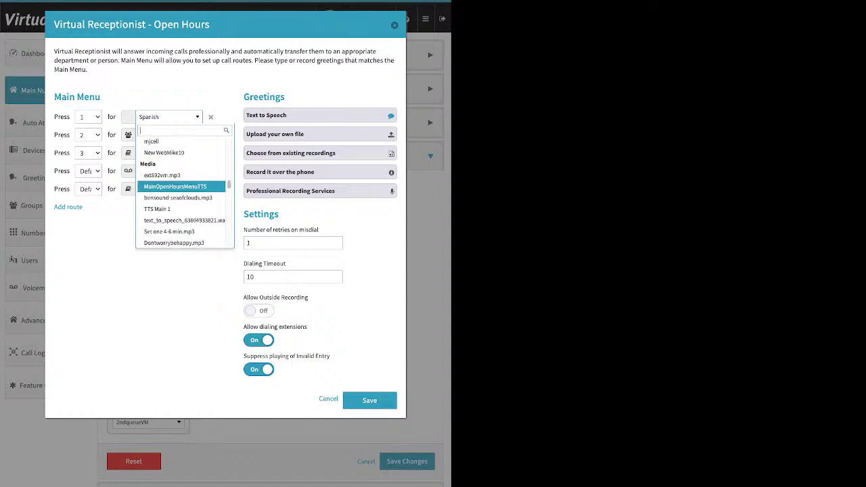
key(Down)
key(Down)
key(Down)
key(Down)
key(Down)
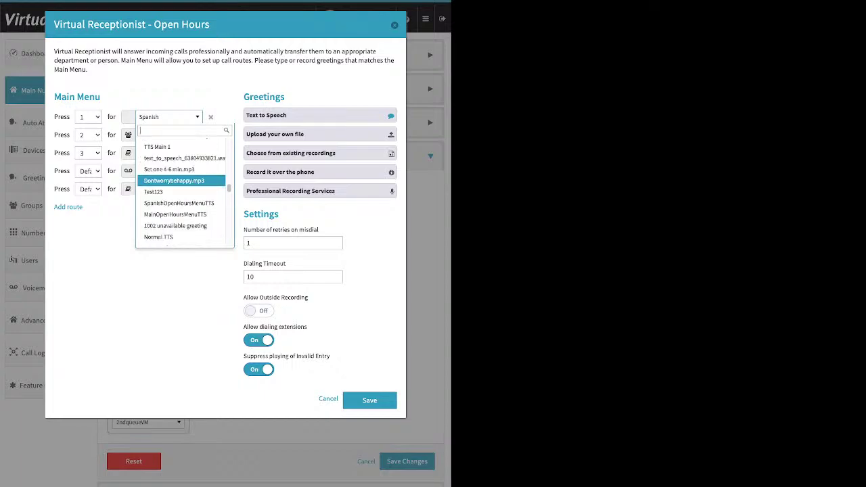
key(Down)
key(Down)
key(Down)
key(Down)
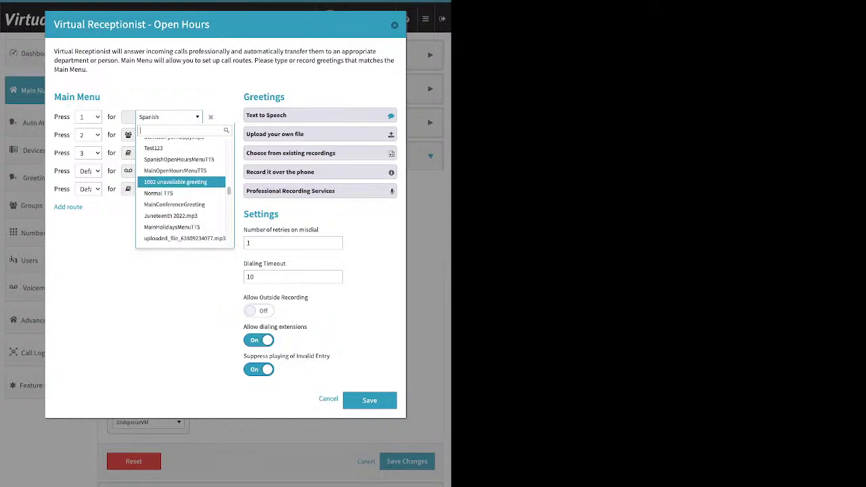
key(Down)
key(Down)
key(Down)
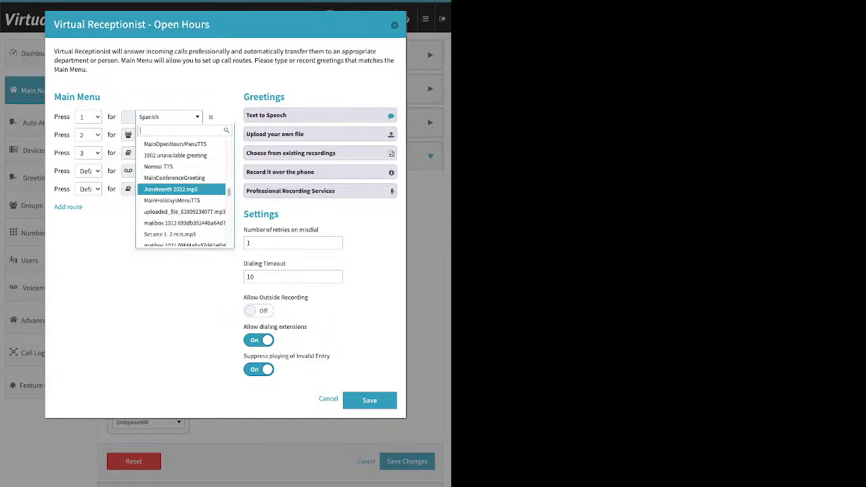
key(Down)
key(Down)
key(Down)
key(Down)
key(Down)
key(Down)
key(Down)
key(Down)
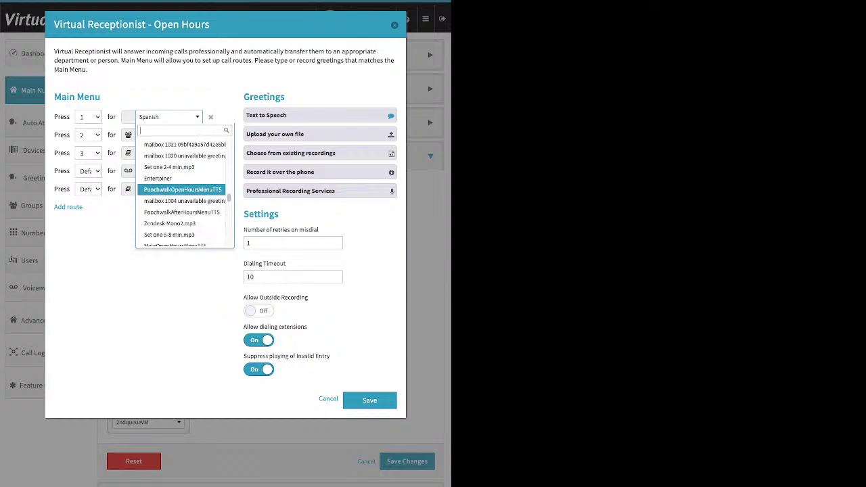
key(Down)
key(Down)
key(Down)
key(Down)
key(Down)
key(Down)
key(Down)
key(Down)
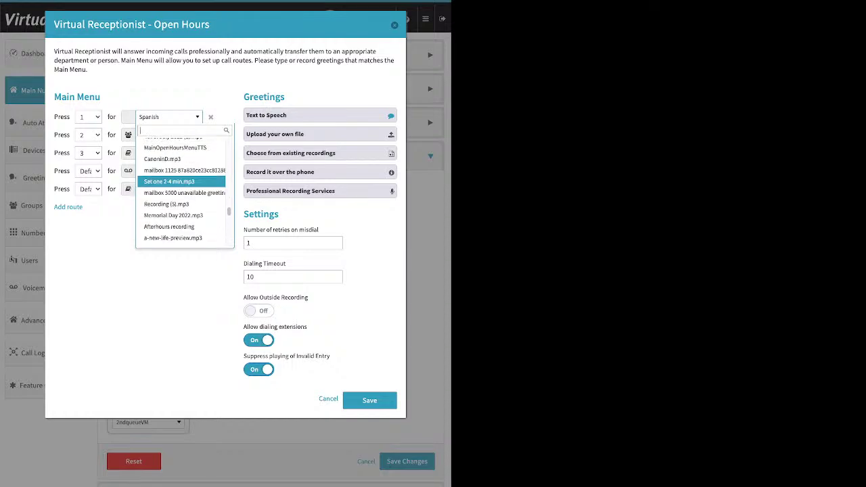
key(Down)
key(Down)
key(Down)
key(Down)
key(Down)
key(Down)
key(Down)
key(Down)
key(Down)
key(Down)
key(Down)
key(Down)
key(Down)
key(Down)
key(Down)
key(Down)
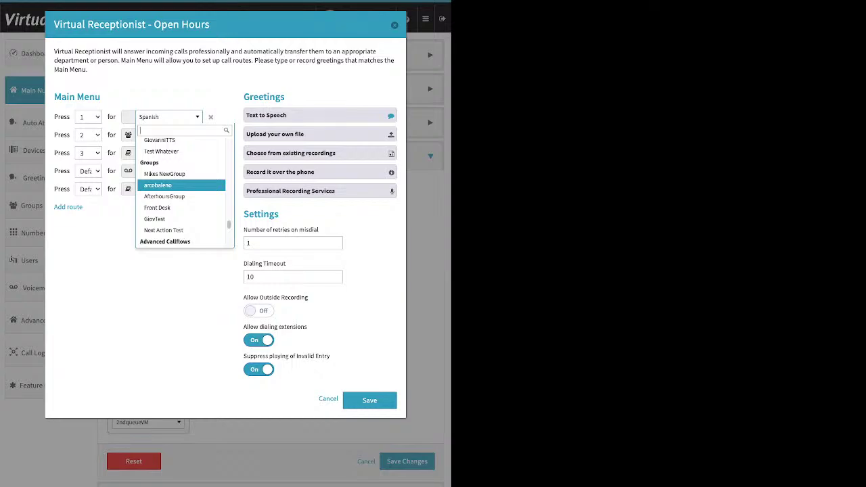
key(Up)
key(Down)
key(Down)
key(Down)
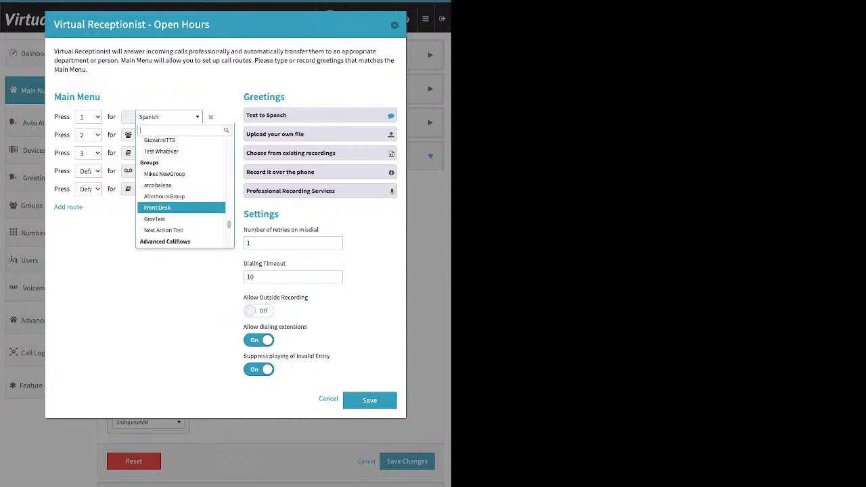
key(Down)
key(Down)
key(Up)
key(Up)
key(Up)
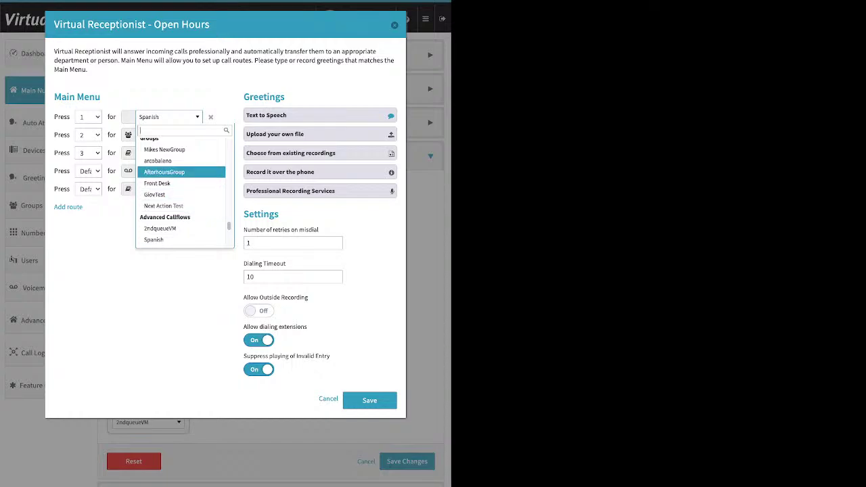
key(Up)
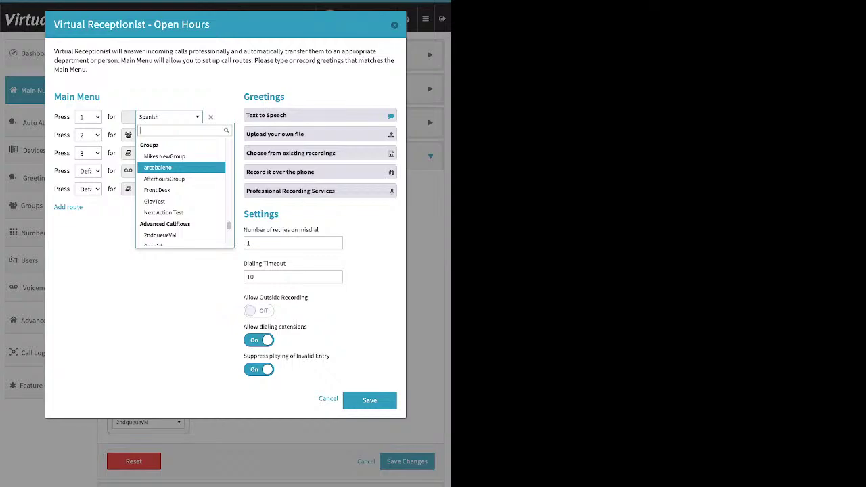
key(Down)
key(Down)
key(Down)
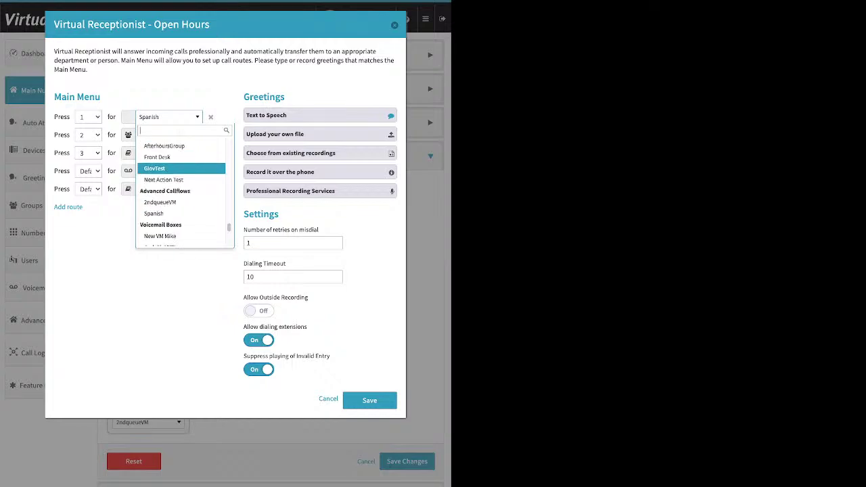
key(Down)
key(Down)
key(Down)
key(Up)
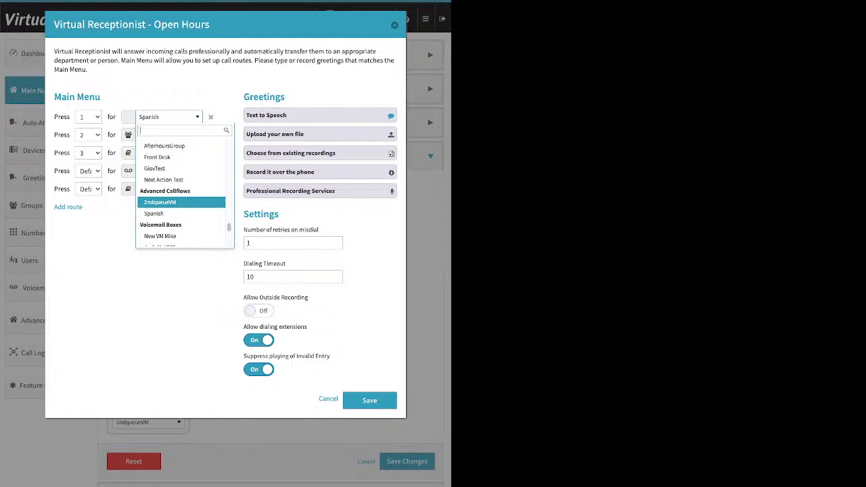
Browse the destination list and choose Front Desk under Groups as the Press 1 destination.
key(Down)
key(Down)
key(Down)
key(Down)
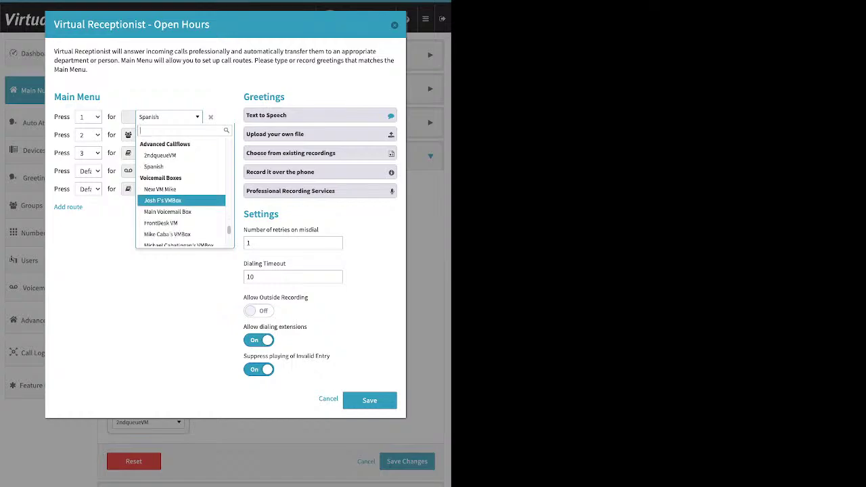
key(Down)
key(Down)
key(Down)
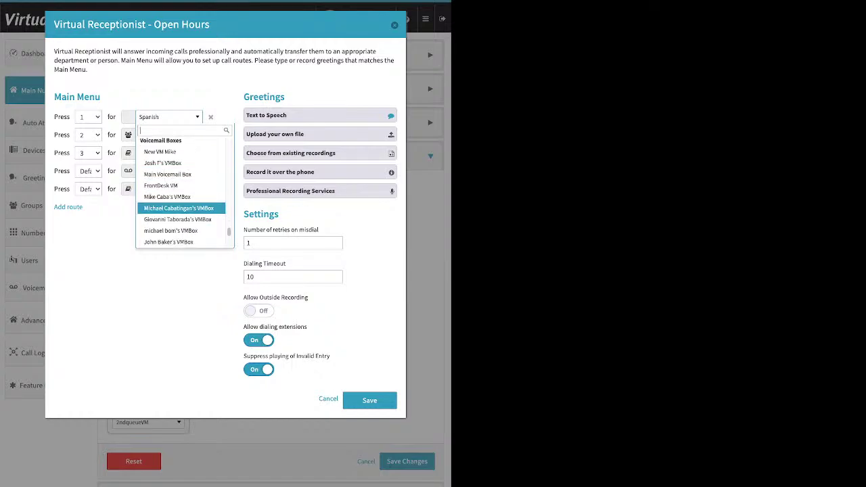
key(Up)
key(Up)
key(Up)
key(Up)
key(Up)
key(Up)
key(Up)
scroll(184, 192, up, 3)
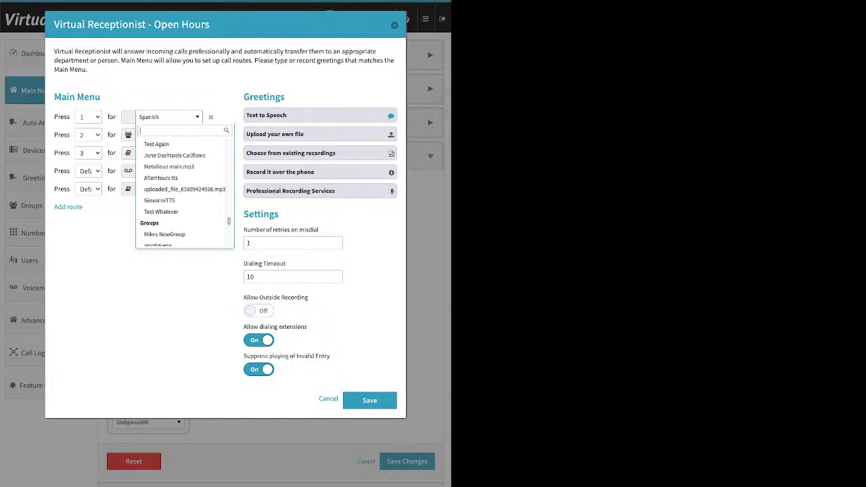
scroll(183, 224, down, 2)
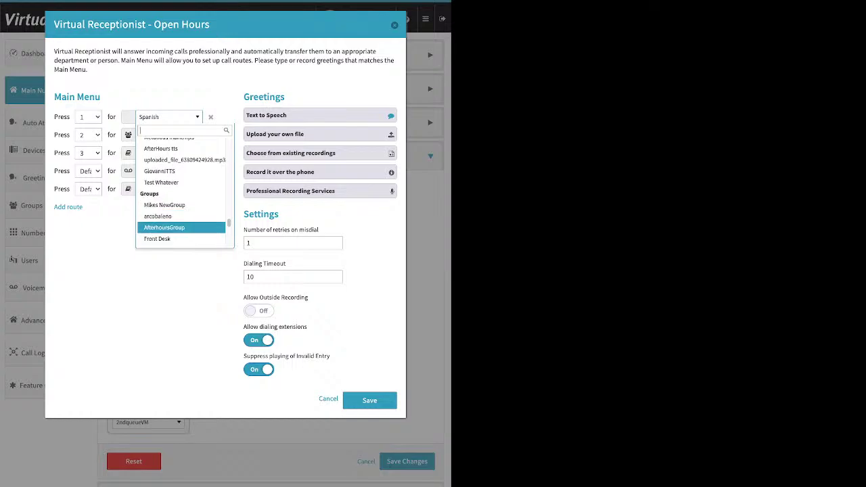
scroll(183, 224, down, 1)
click(181, 232)
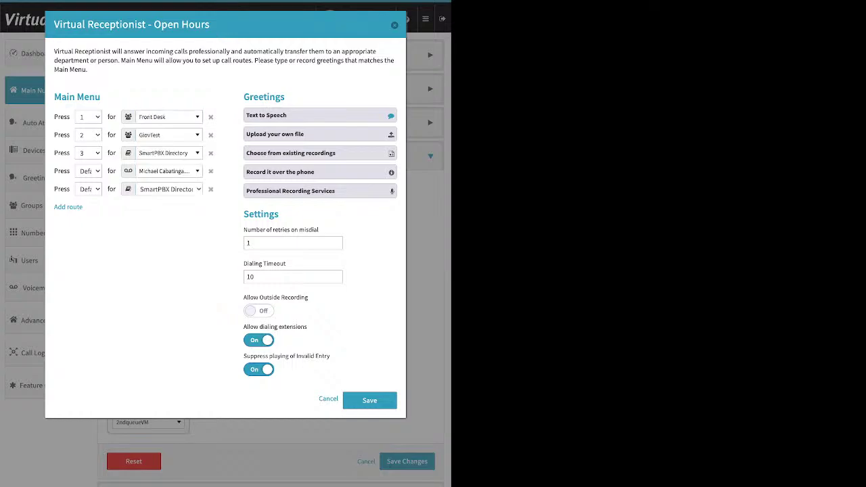
Highlight the Greetings heading and expand the Text to Speech greeting message box.
drag(286, 96, 244, 97)
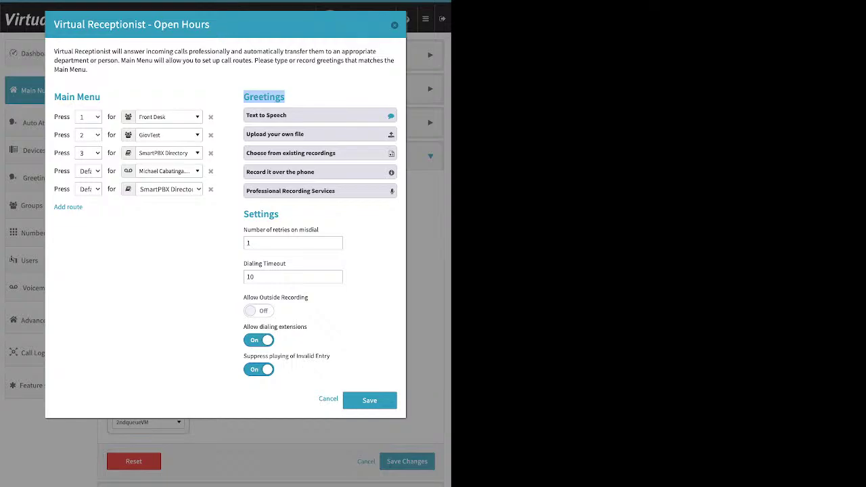
click(266, 115)
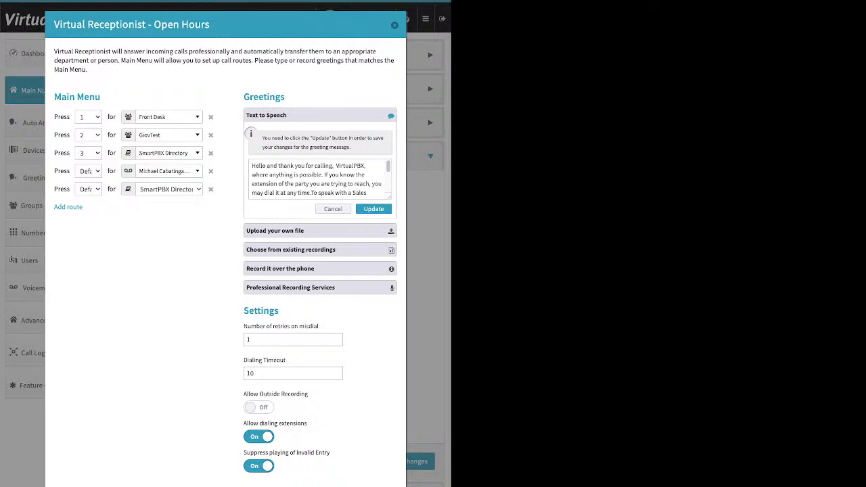
Highlight 'Open Hours' in the dialog title and expand the 'Upload your own file' option.
drag(189, 25, 154, 24)
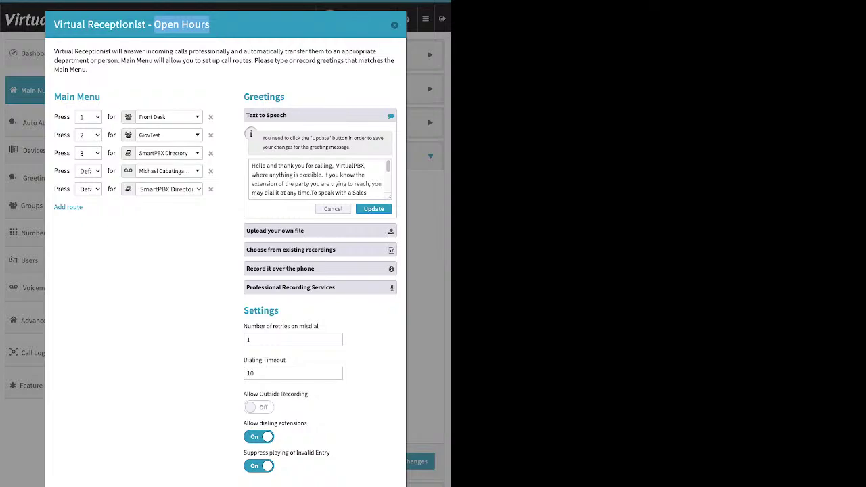
click(274, 230)
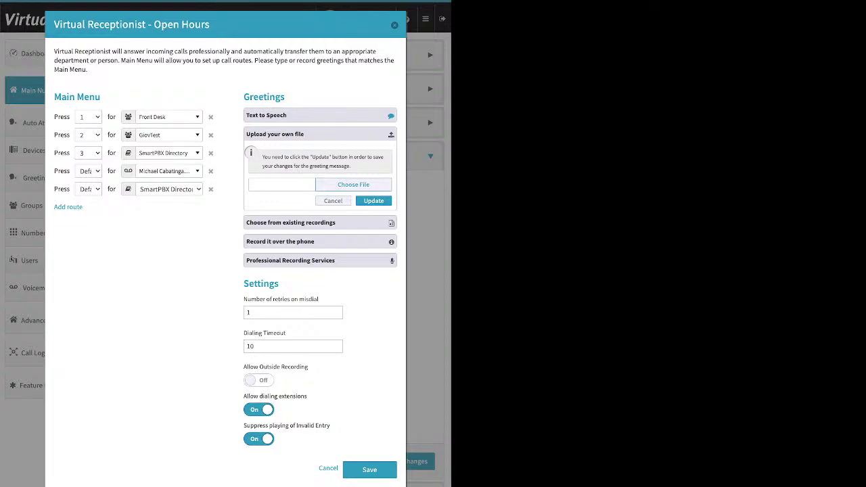
Expand 'Choose from existing recordings', showing MainOpenHoursMenuTTS as the chosen recording.
click(290, 223)
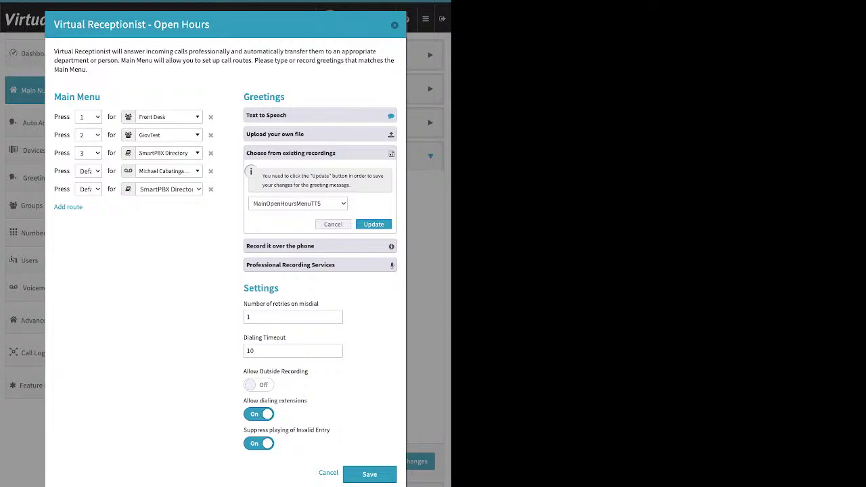
Pick Test123 as the greeting recording, then expand the 'Record it over the phone' instructions.
click(297, 203)
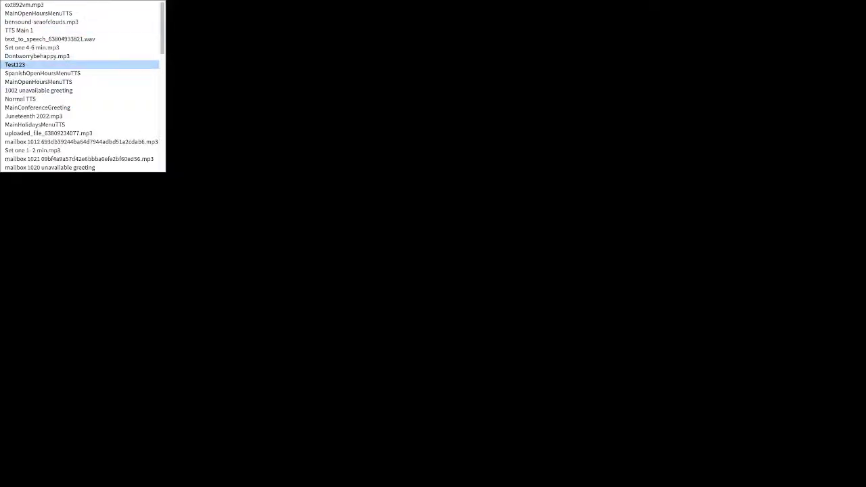
click(20, 63)
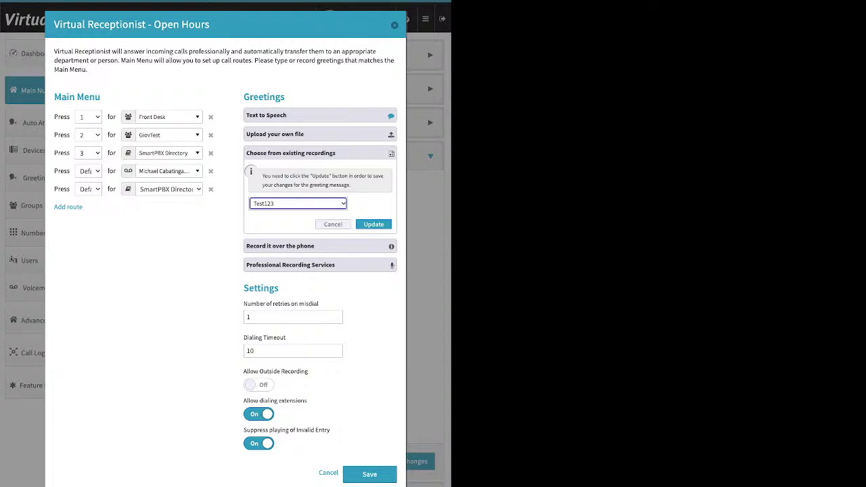
click(280, 246)
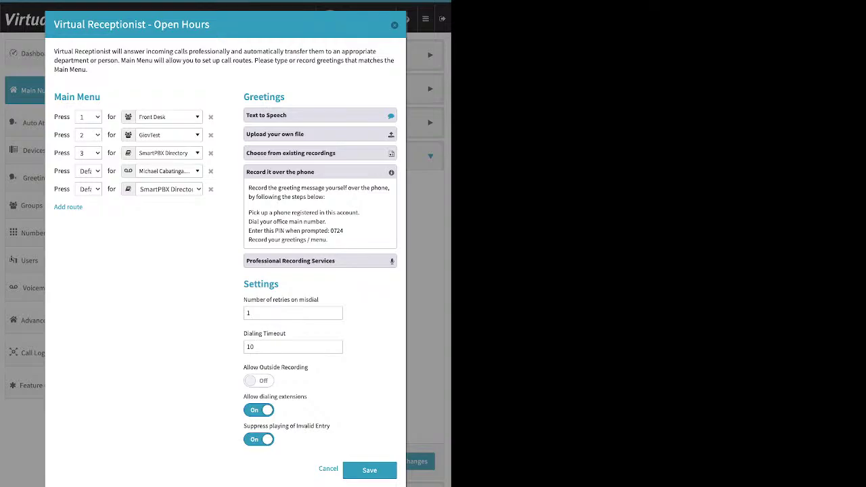
Switch 'Suppress playing of Invalid Entry' Off and highlight the first phone-recording step and Settings heading.
click(259, 439)
drag(249, 212, 357, 213)
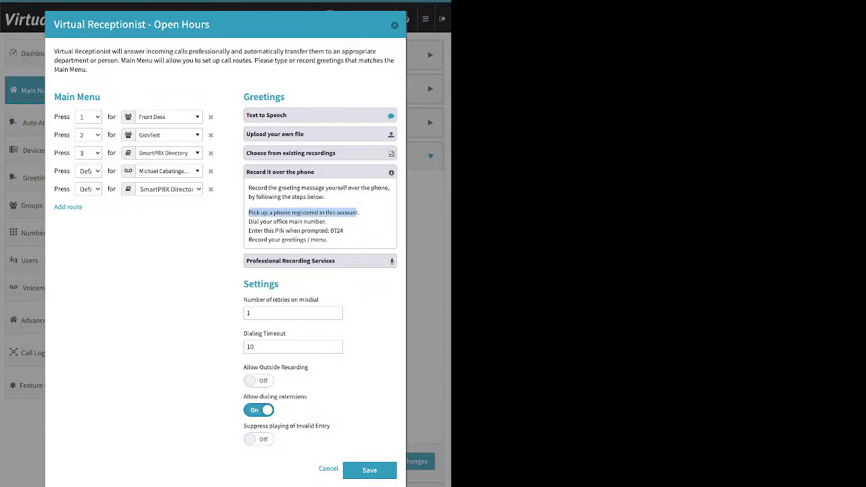
drag(278, 284, 257, 284)
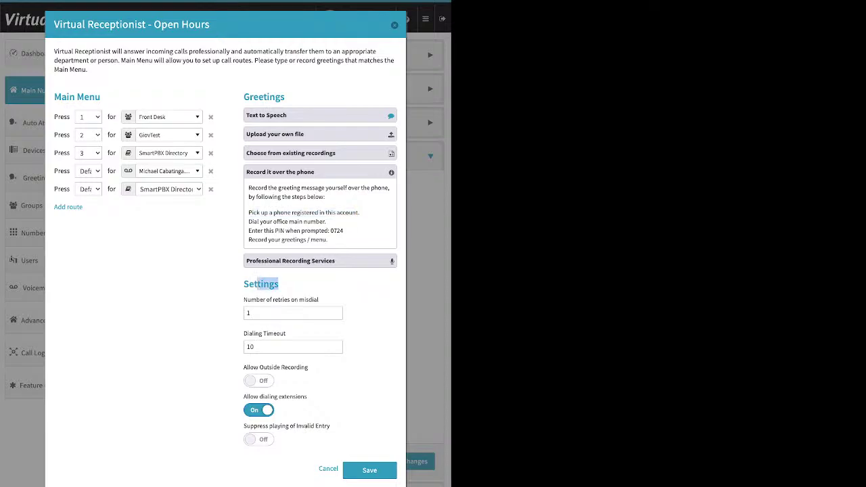
drag(308, 367, 244, 367)
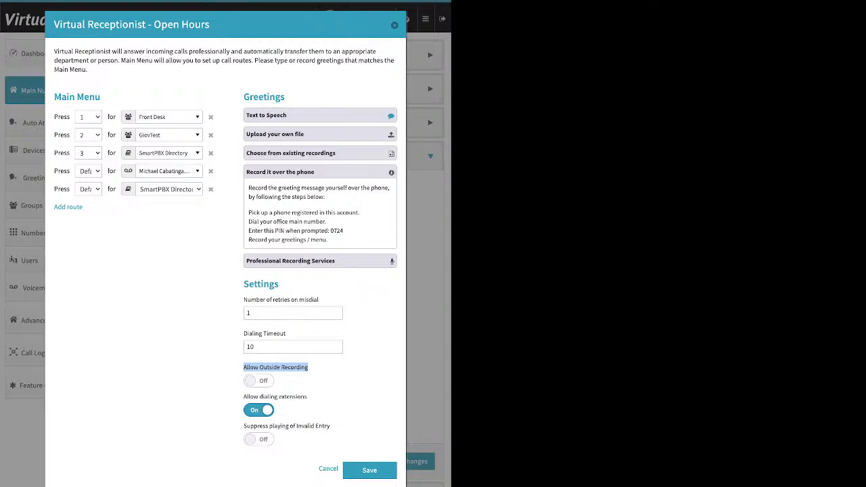
click(259, 380)
drag(344, 231, 330, 231)
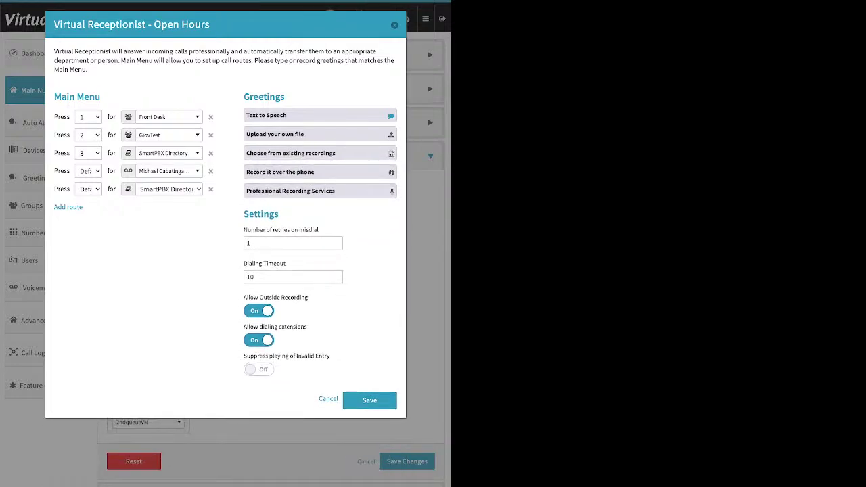
drag(278, 213, 249, 213)
drag(320, 230, 247, 230)
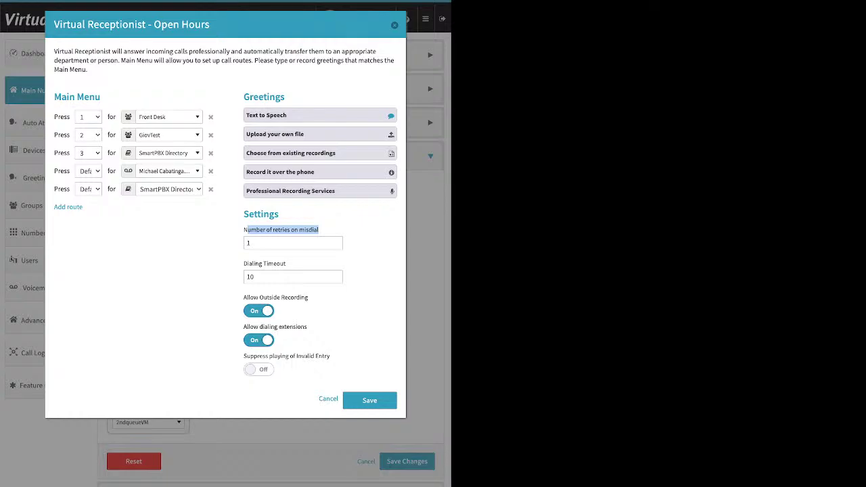
drag(244, 263, 286, 263)
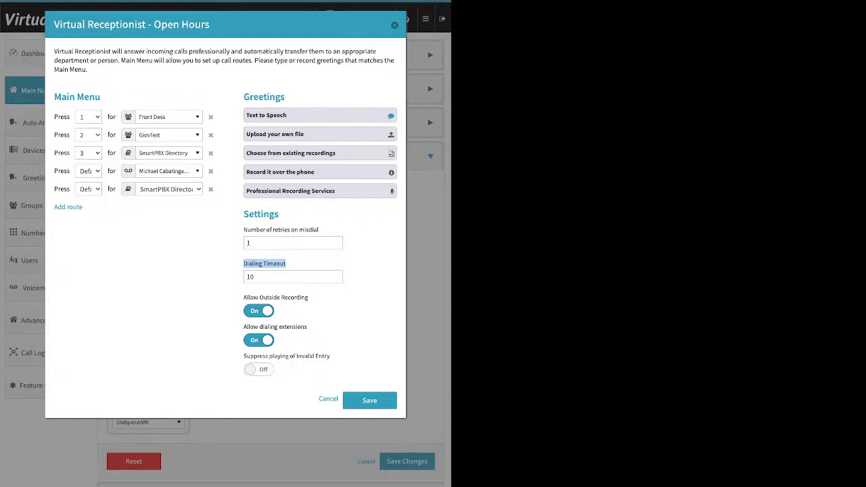
Delete the SmartPBX Directory and voicemail Default routes, leaving only keys 1, 2 and 3.
click(210, 188)
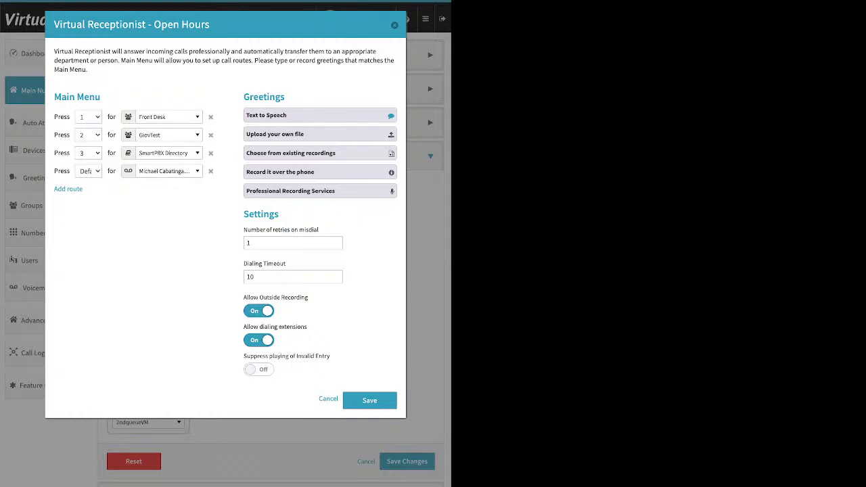
drag(286, 264, 244, 264)
click(293, 243)
key(Tab)
click(210, 172)
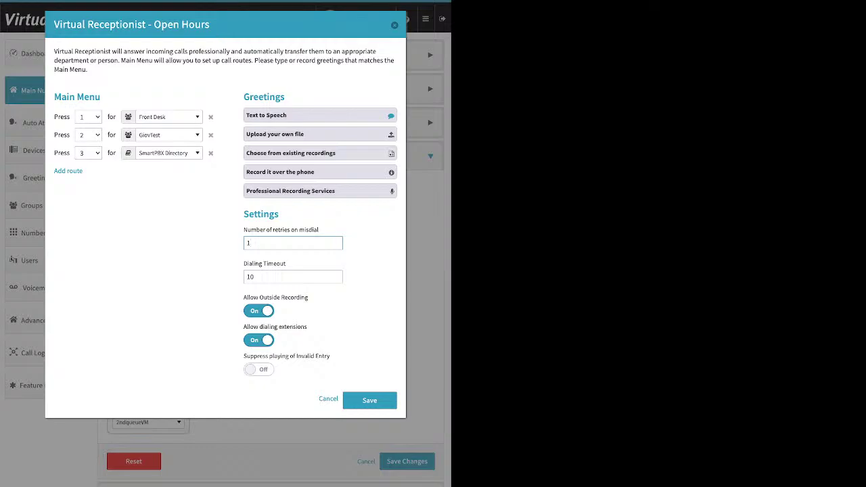
Change the dialing timeout from 10 to 5.
click(256, 276)
key(ctrl+a)
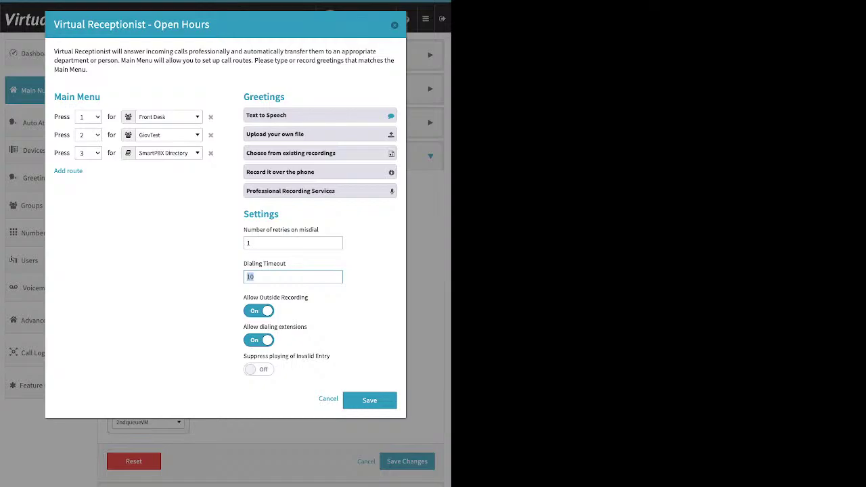
text(5)
key(Tab)
Turn off outside recording, keep dialing extensions allowed, and turn on Invalid Entry suppression.
drag(308, 297, 250, 297)
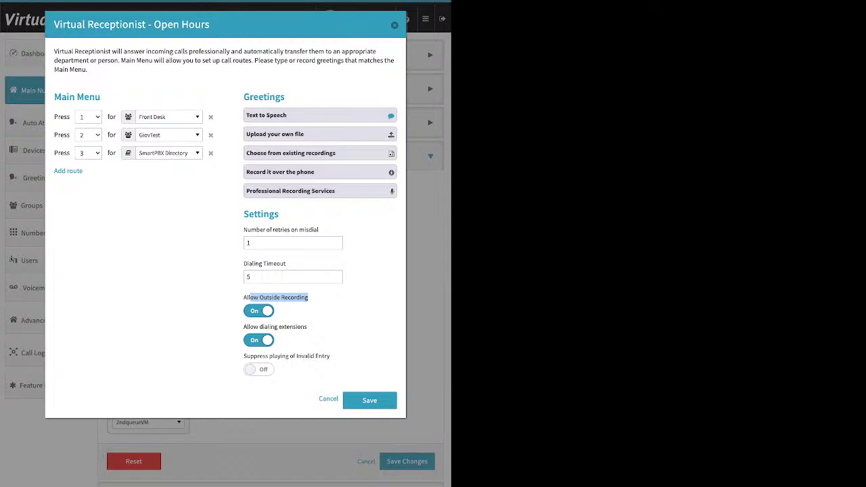
key(space)
drag(308, 327, 243, 327)
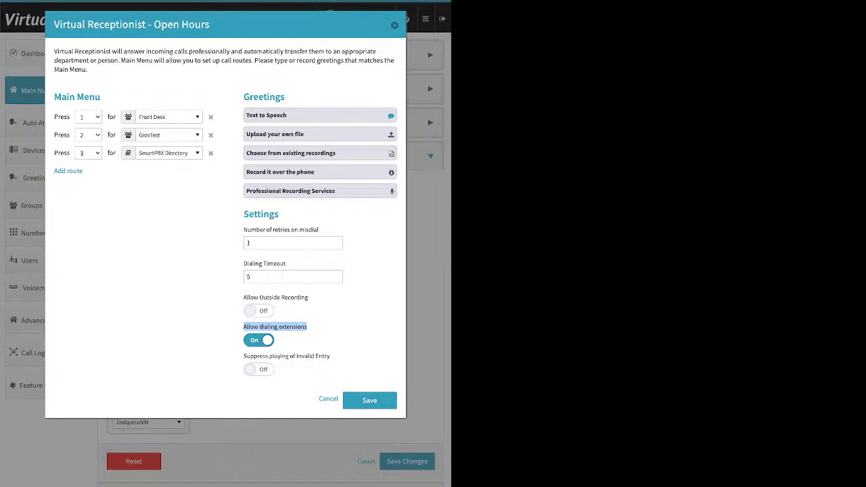
key(space)
key(space)
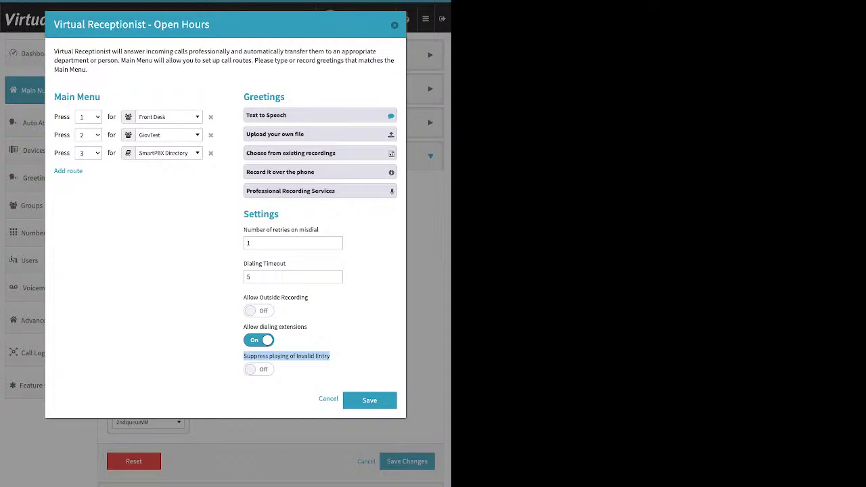
click(258, 369)
Save the receptionist settings and call strategy, then select the Users → Virtual Receptionist card.
click(370, 399)
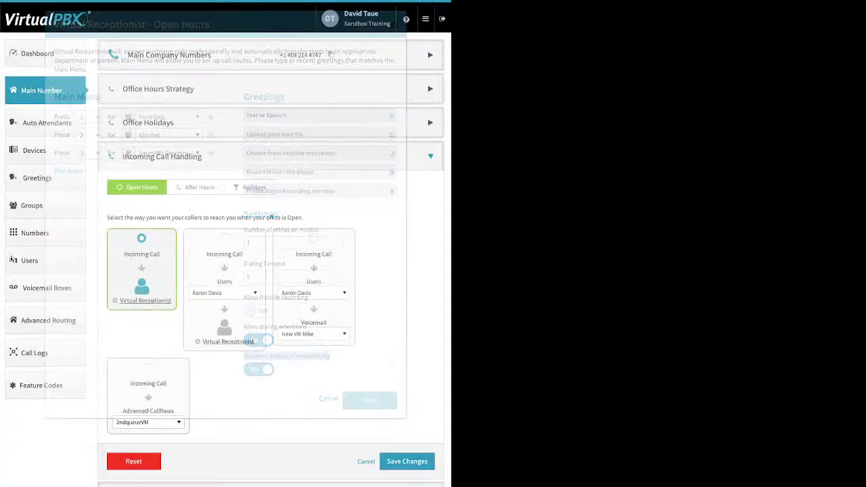
click(406, 461)
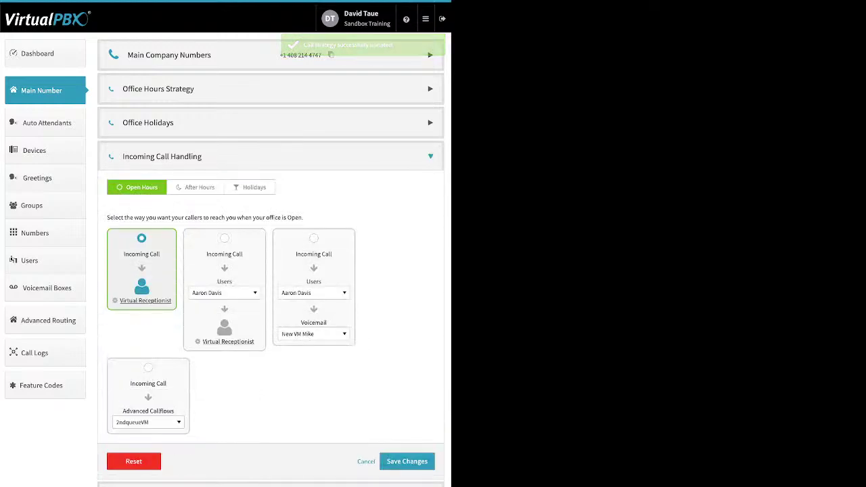
click(224, 238)
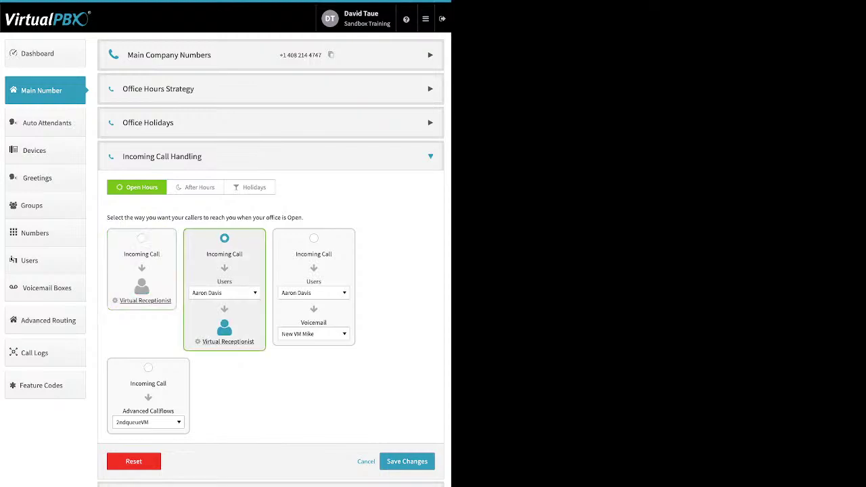
Scroll the call-target list down to Groups and choose Front Desk to ring before the receptionist.
click(223, 292)
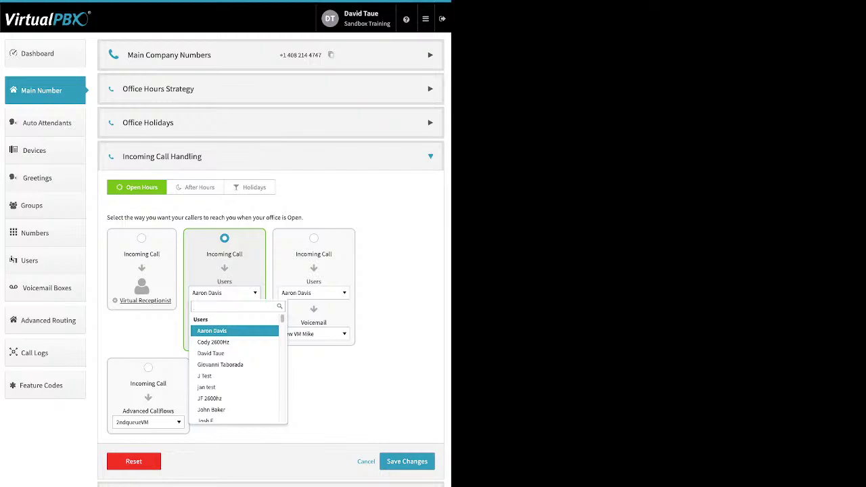
scroll(234, 365, down, 3)
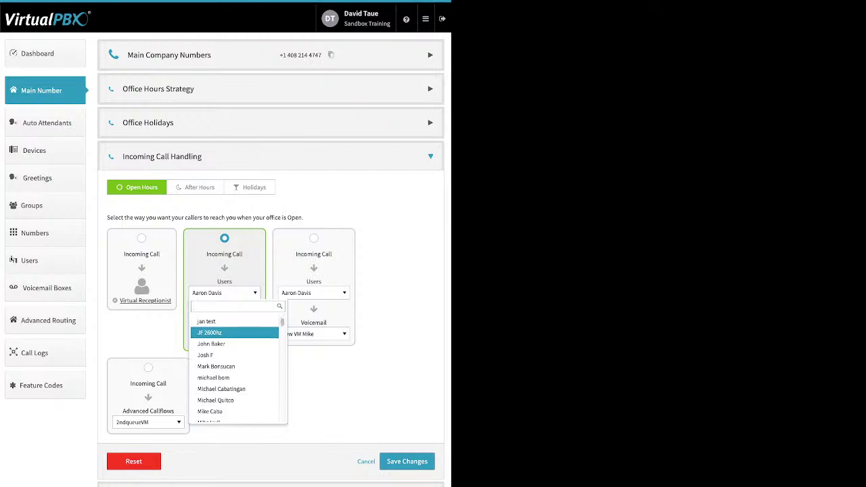
scroll(234, 365, down, 5)
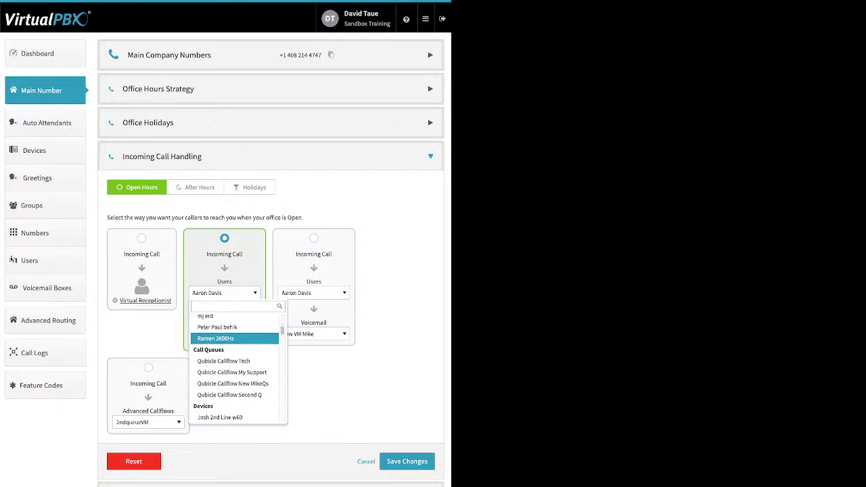
scroll(234, 365, down, 1)
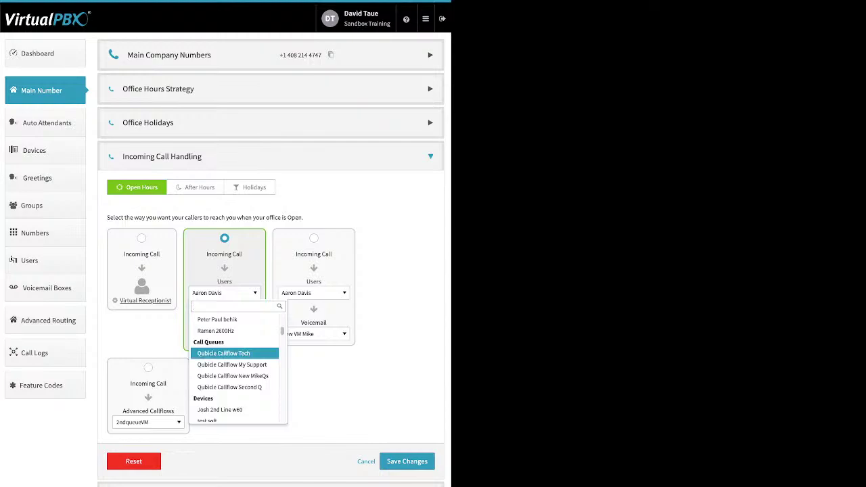
scroll(234, 353, down, 5)
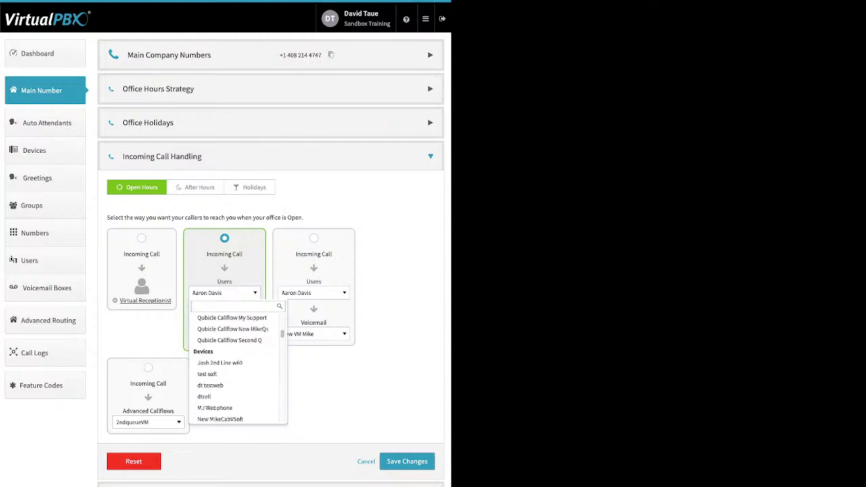
scroll(234, 353, down, 5)
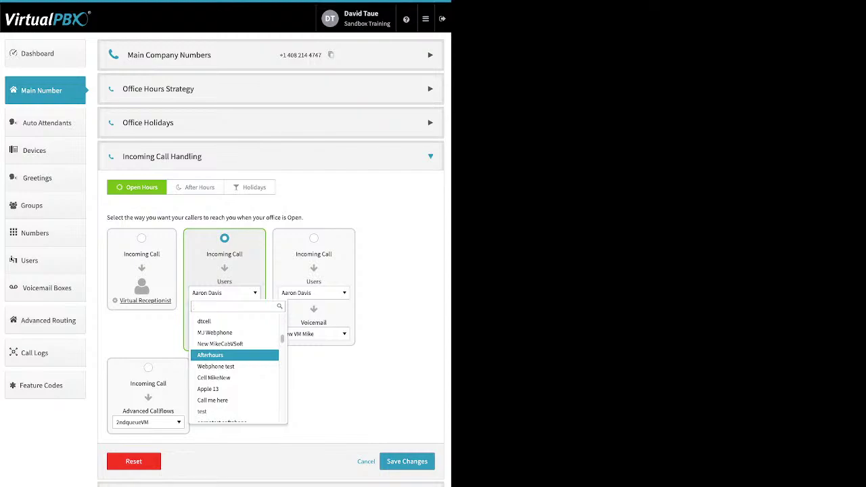
scroll(234, 350, down, 2)
scroll(234, 350, down, 3)
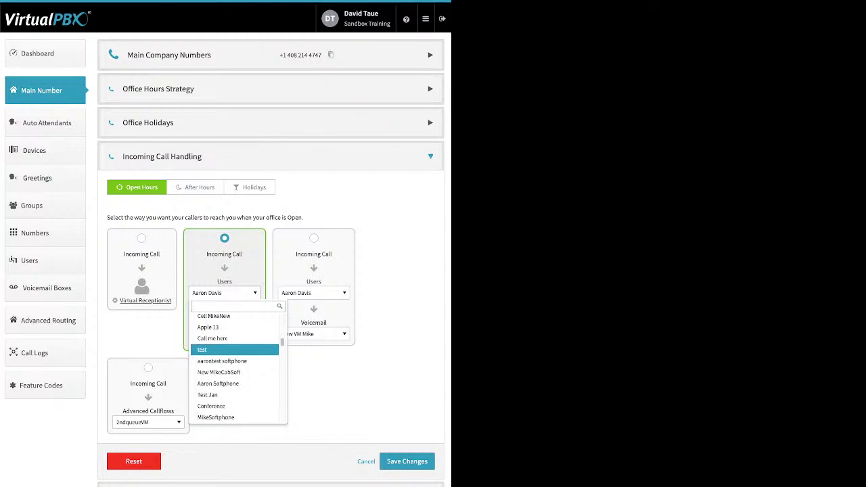
scroll(234, 350, down, 6)
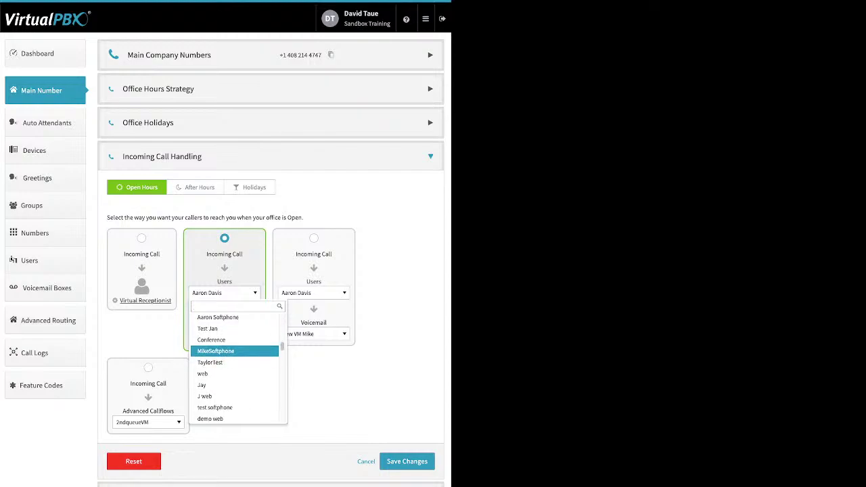
scroll(234, 350, down, 10)
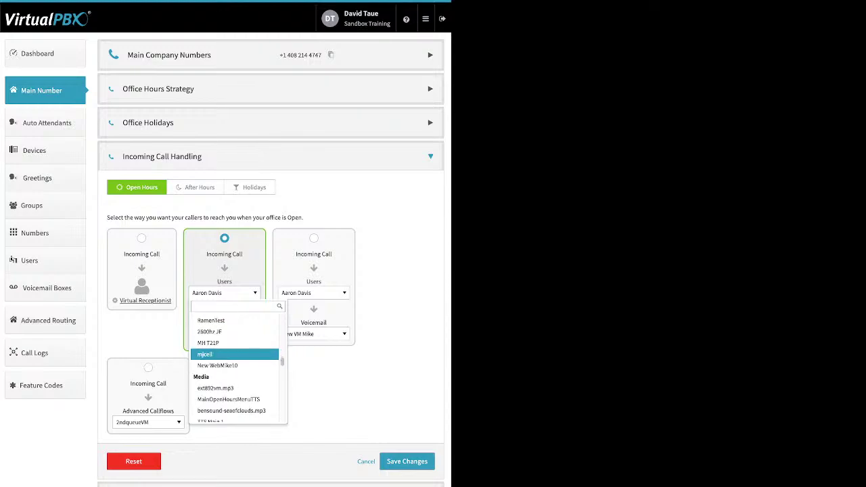
scroll(234, 351, down, 3)
scroll(234, 350, down, 3)
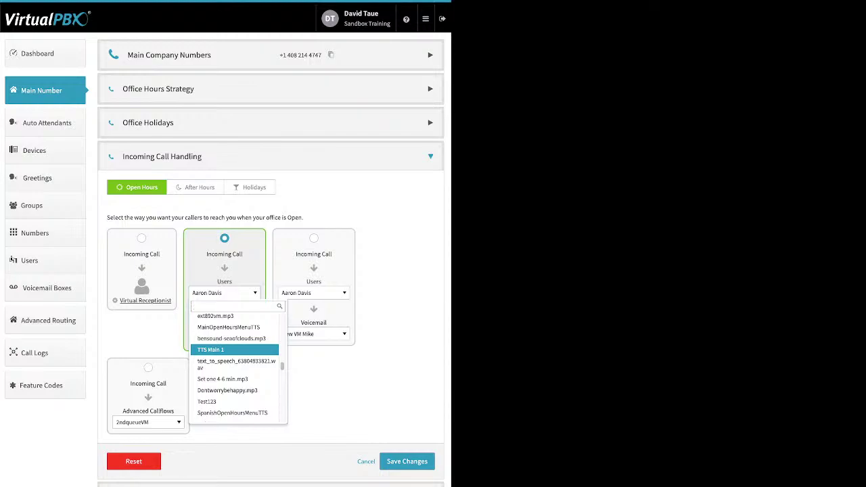
scroll(234, 349, down, 10)
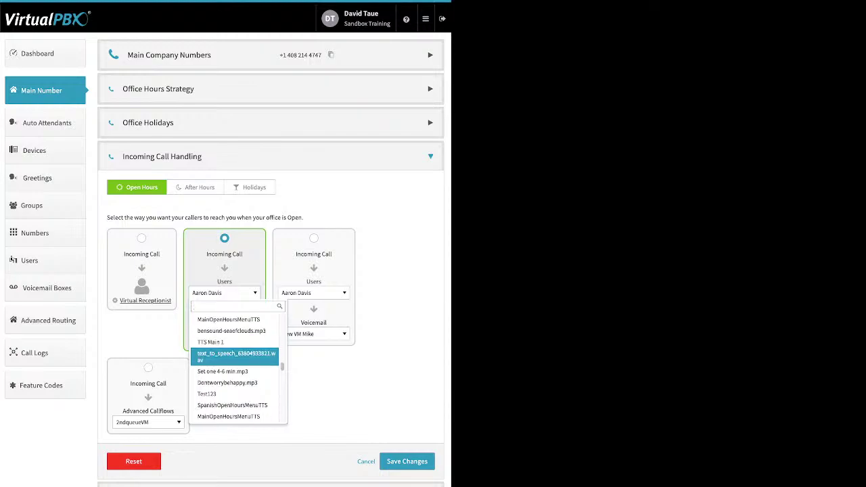
scroll(234, 355, down, 10)
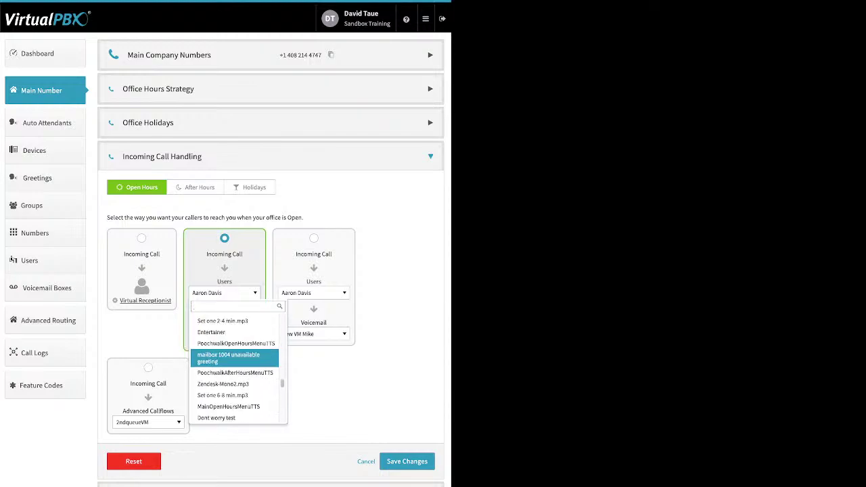
scroll(234, 353, down, 10)
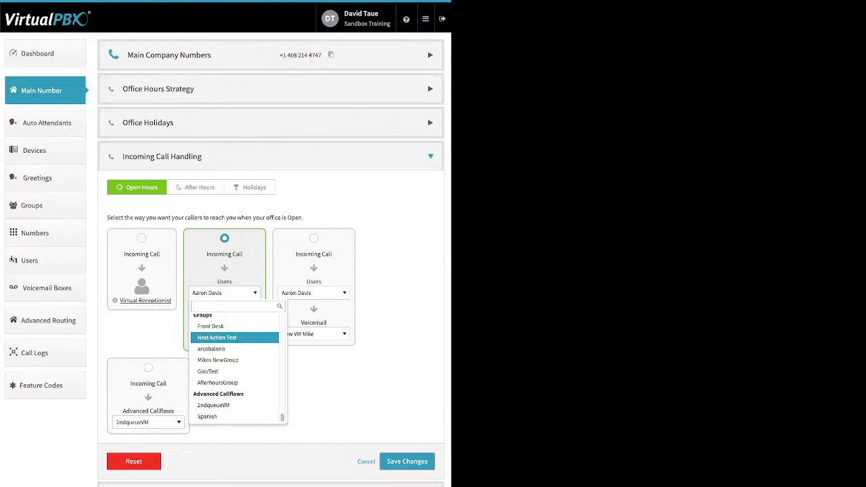
click(210, 326)
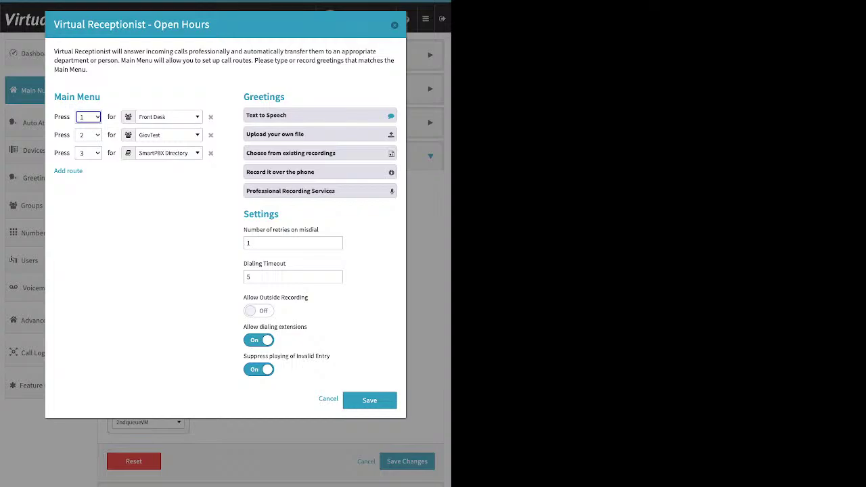
Close the Open Hours receptionist dialog and switch to the After Hours tab.
key(Escape)
click(195, 188)
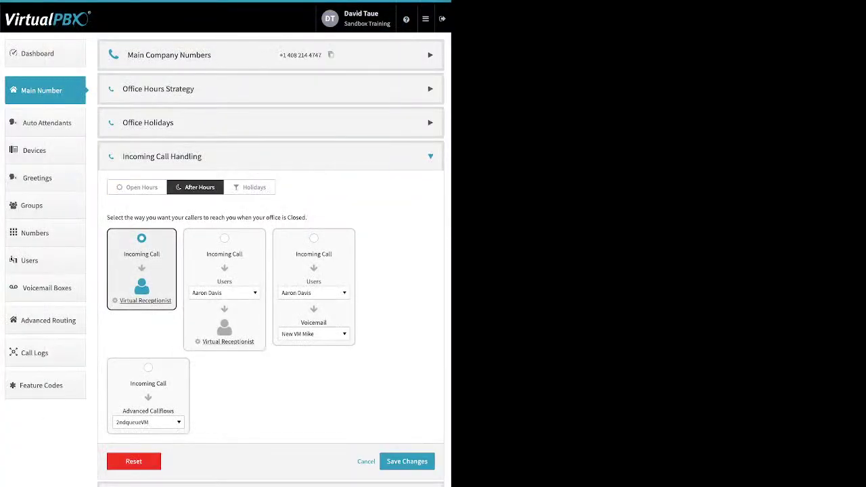
Have after-hours calls ring the Front Desk group before the Virtual Receptionist.
click(224, 238)
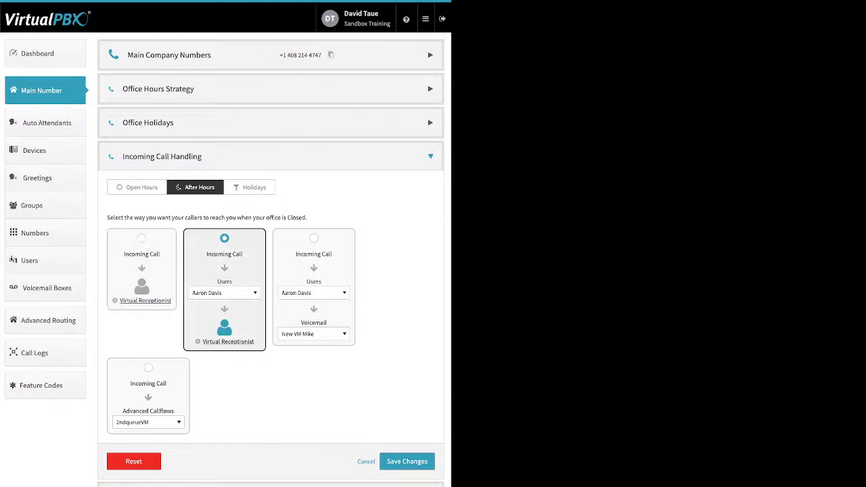
click(224, 293)
key(Down)
key(Down)
key(Down)
key(Down)
key(Down)
key(Down)
key(Down)
key(Down)
key(Down)
key(Down)
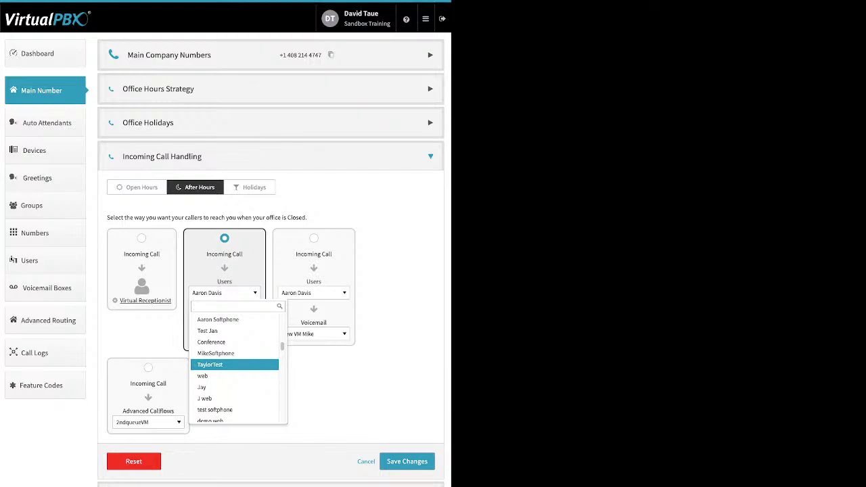
key(Down)
key(Down)
key(Down)
key(Down)
key(Down)
key(Down)
key(Down)
key(Down)
key(Down)
key(Down)
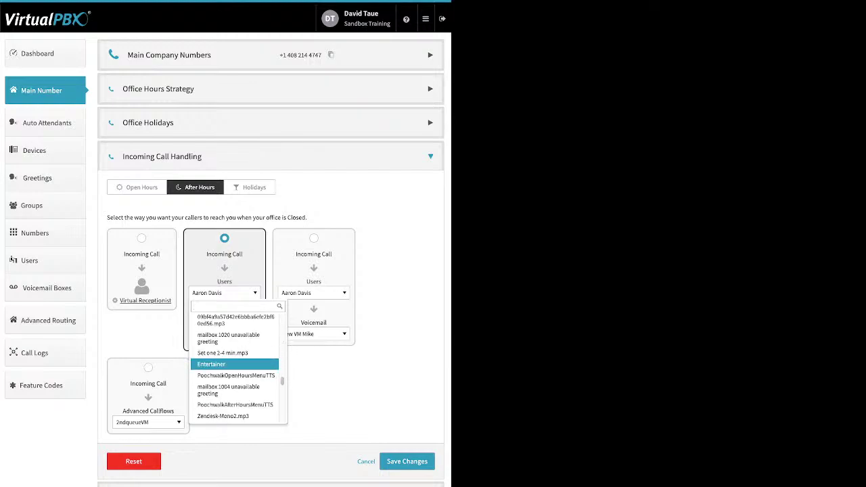
key(Down)
key(Down)
key(Down)
key(Down)
key(Down)
key(Down)
key(Down)
key(Down)
key(Down)
key(Down)
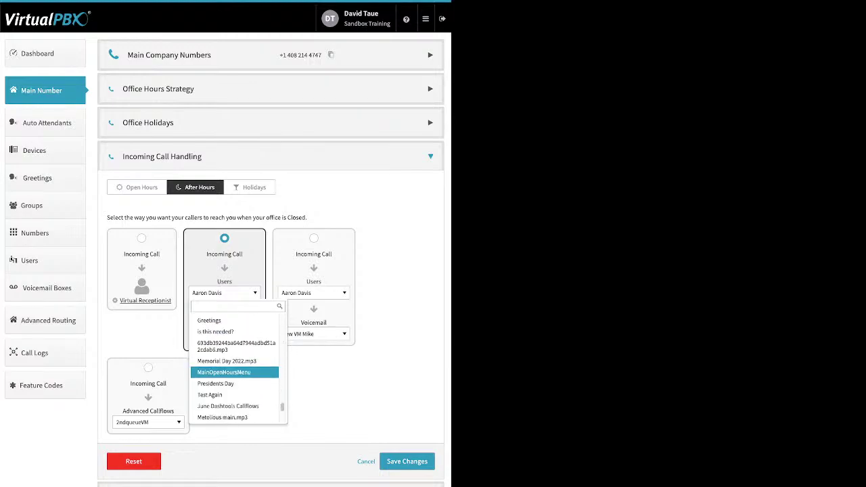
key(Down)
key(Down)
key(Down)
key(Down)
key(Down)
key(Down)
key(Down)
key(Down)
key(Down)
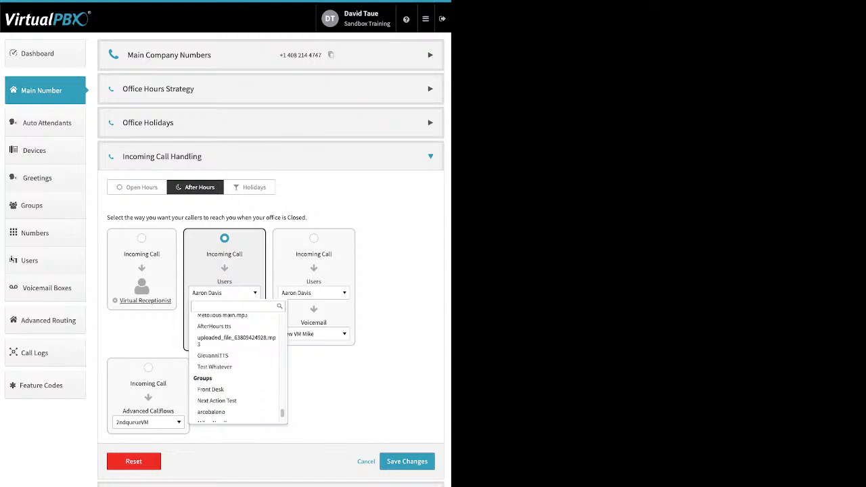
key(Down)
key(Return)
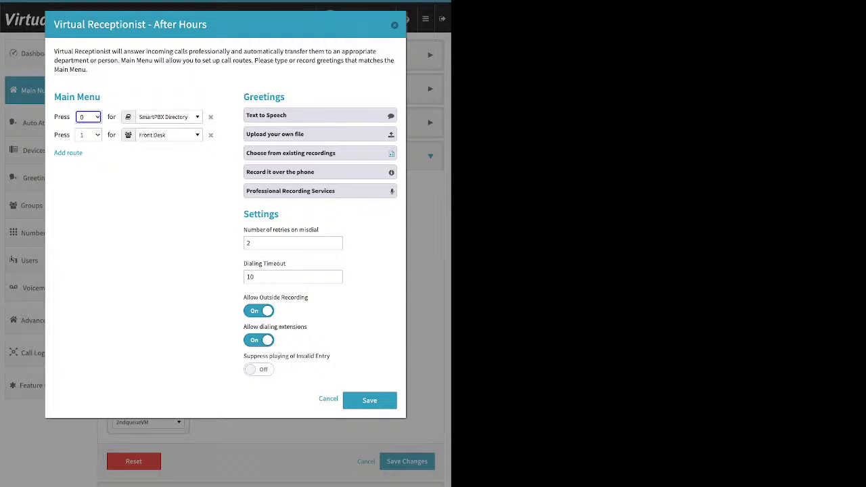
key(Escape)
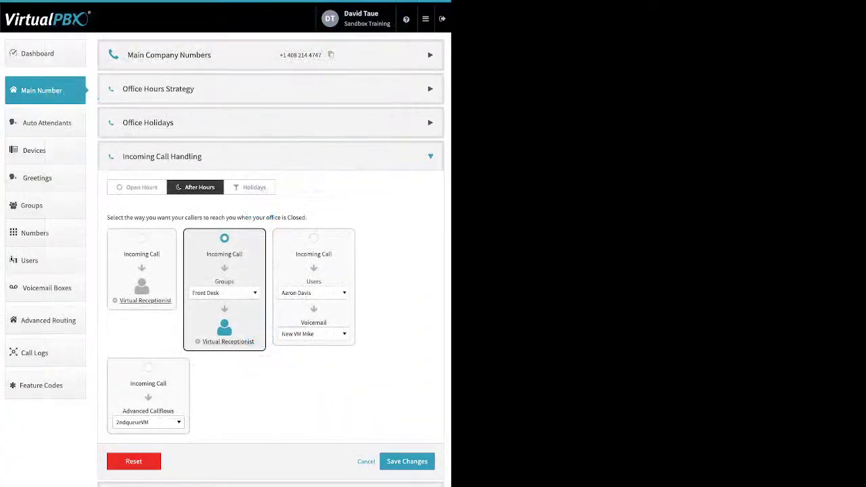
Set the after-hours Users/Voicemail route to Skip to Voicemail, keeping the current voicemail box.
click(314, 238)
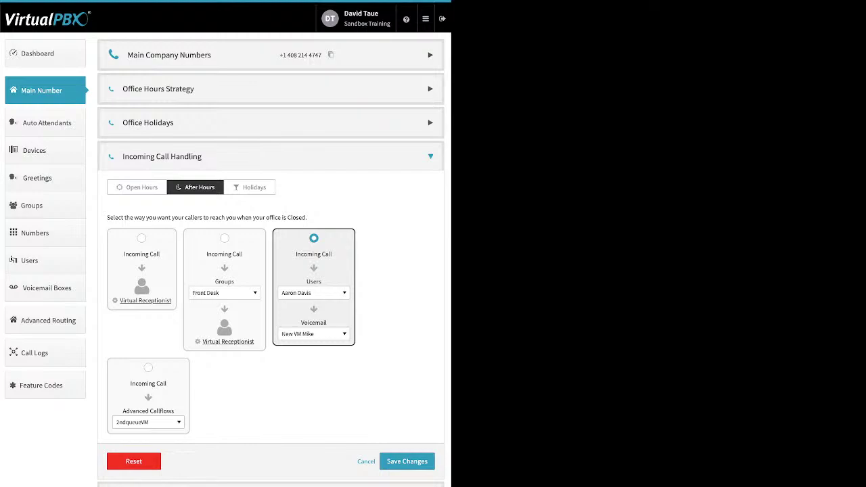
click(314, 293)
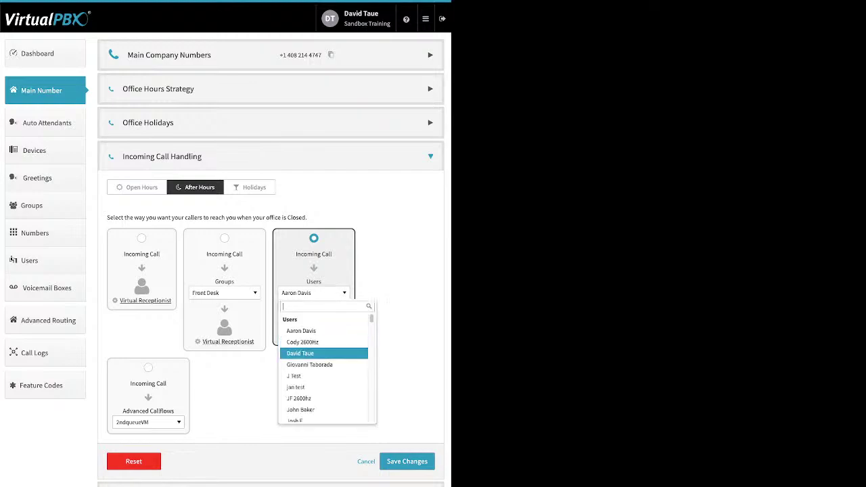
scroll(323, 352, down, 5)
scroll(324, 351, down, 1)
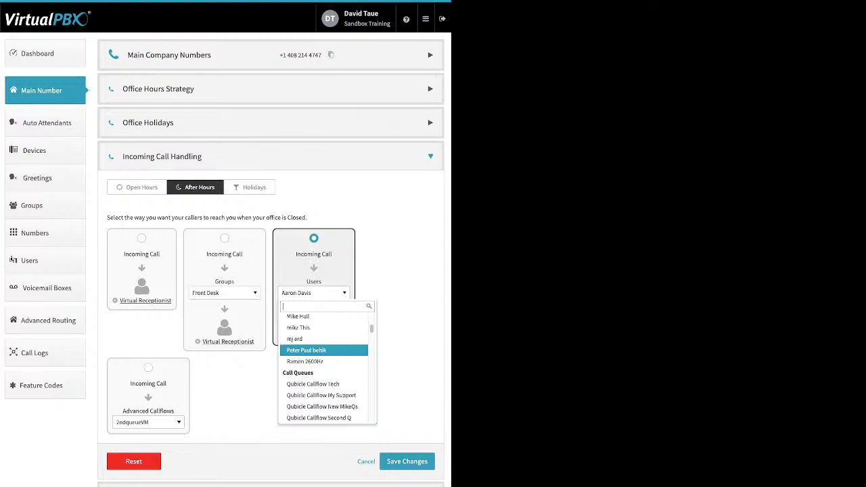
scroll(324, 347, down, 2)
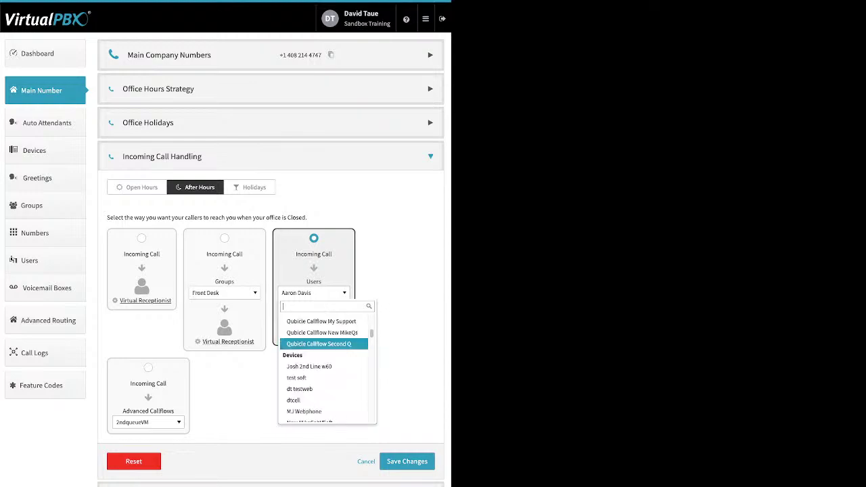
scroll(324, 345, down, 5)
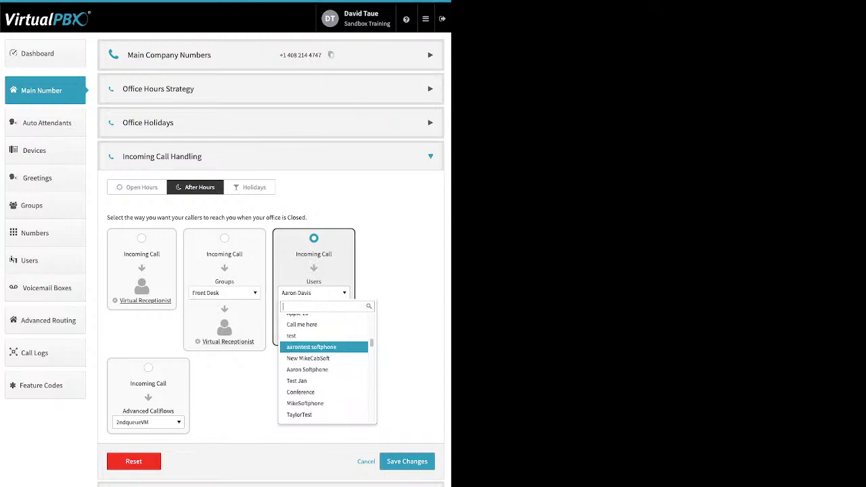
scroll(323, 346, down, 8)
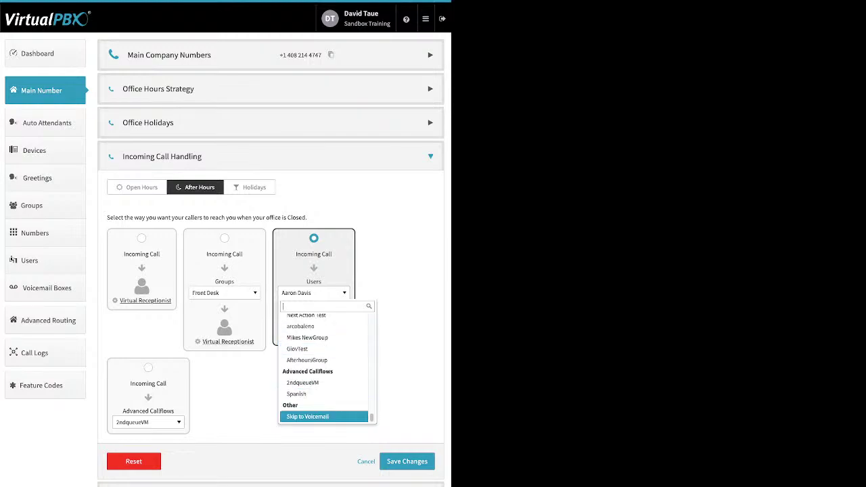
click(323, 416)
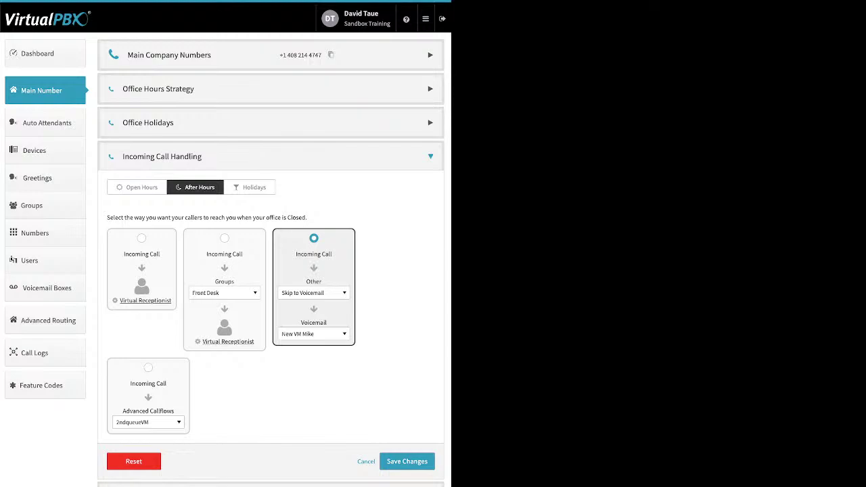
click(313, 333)
key(Return)
On the Holidays tab, try Skip to Voicemail, then choose the 2ndqueueVM advanced callflow and save.
click(250, 186)
click(313, 238)
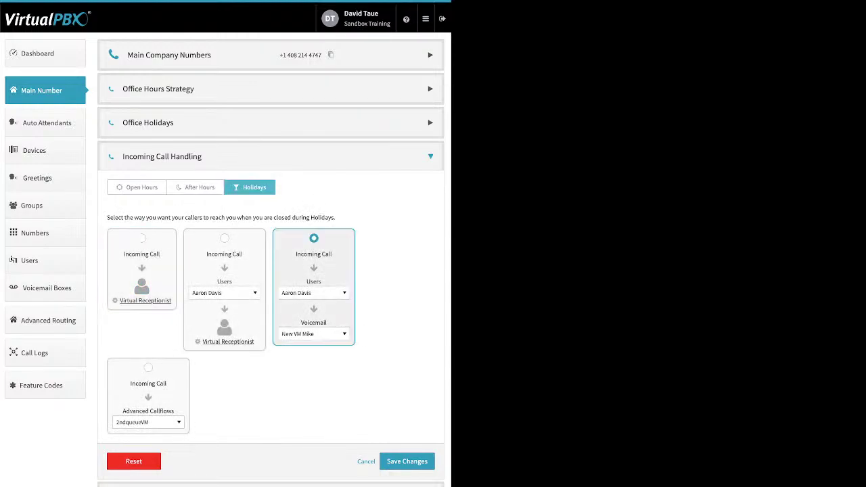
click(313, 333)
scroll(327, 365, down, 5)
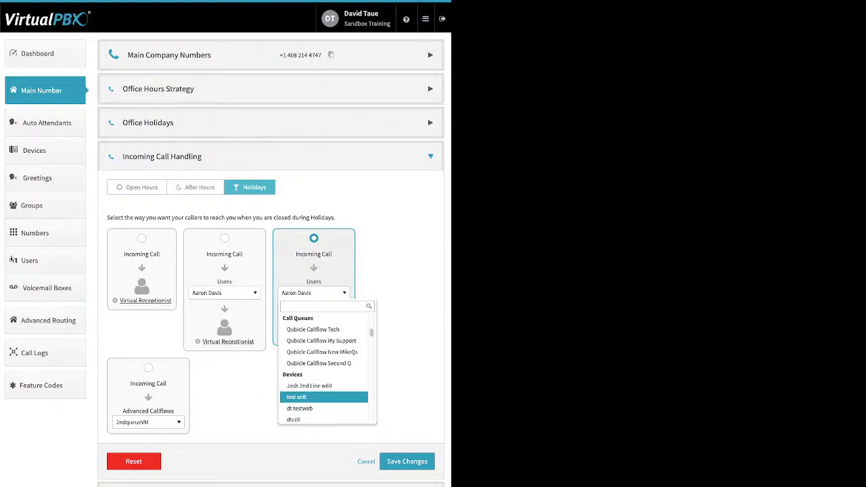
scroll(327, 366, down, 5)
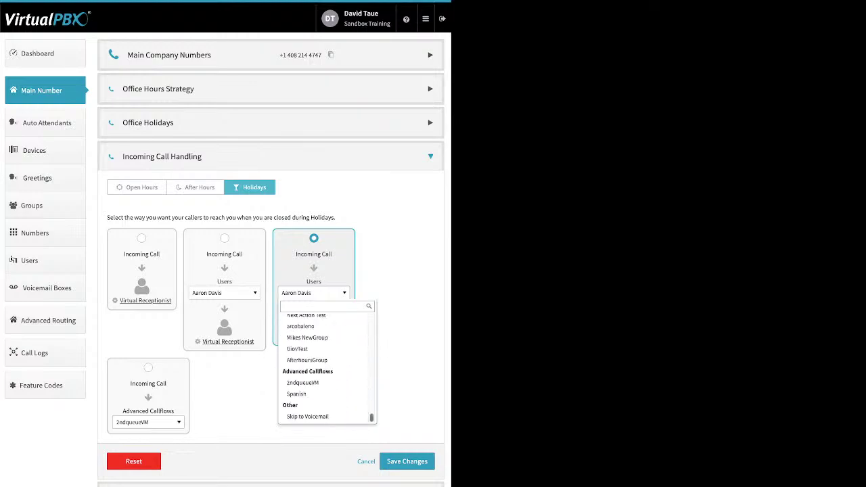
click(311, 414)
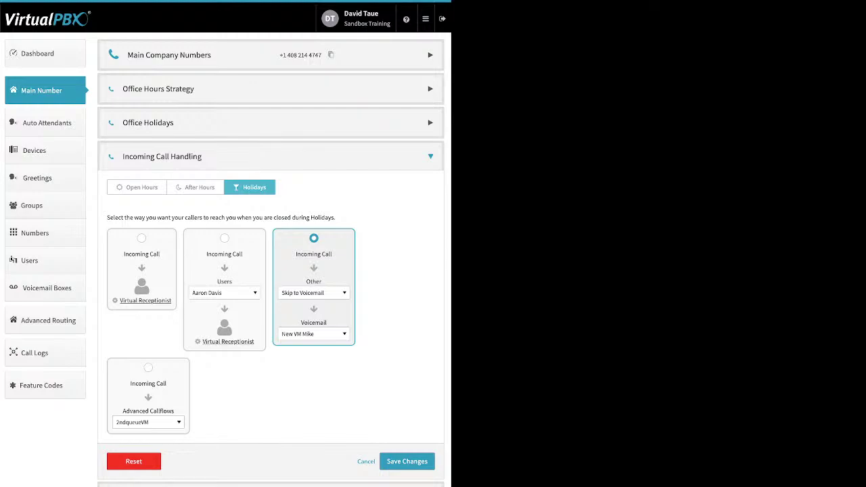
click(148, 368)
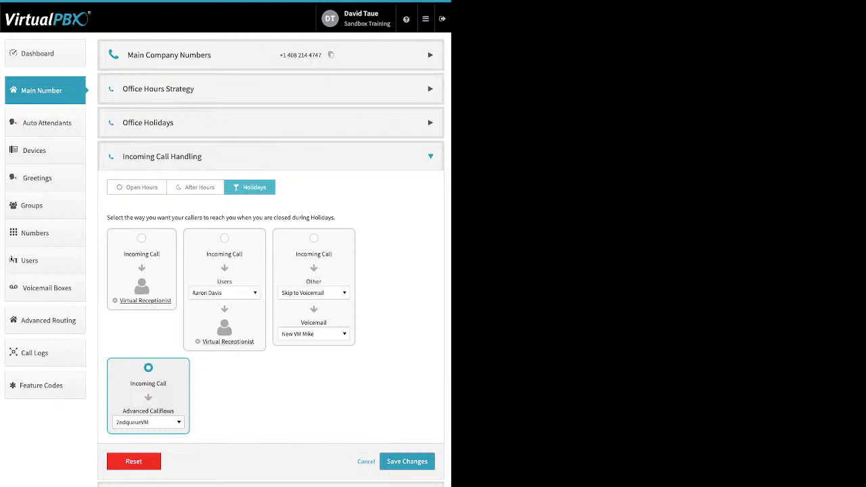
click(407, 461)
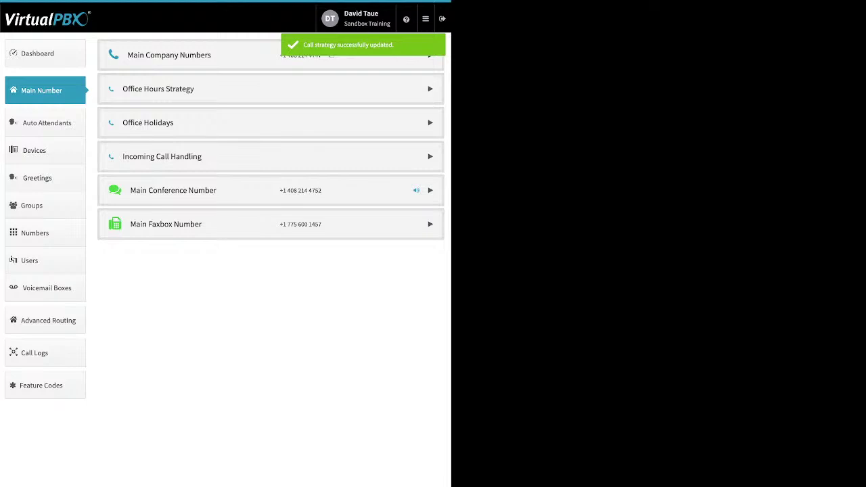
Disable the Main Conference Number's custom greeting, then expand the Main Faxbox Number.
click(431, 190)
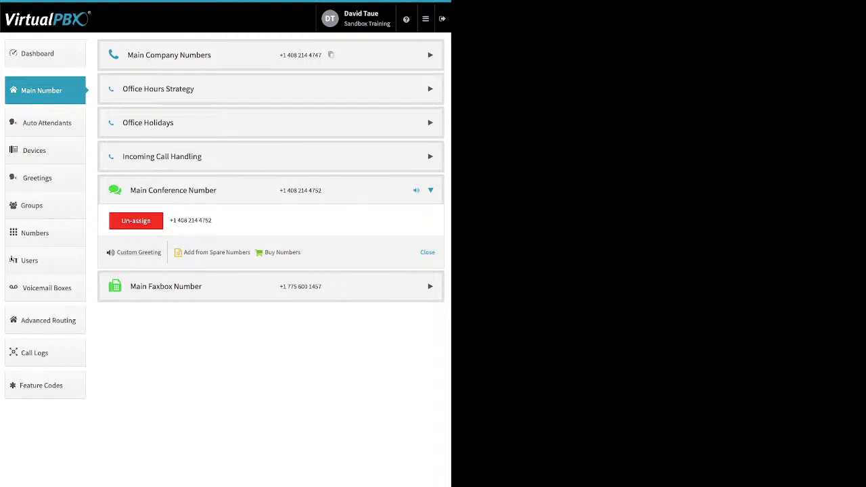
click(138, 252)
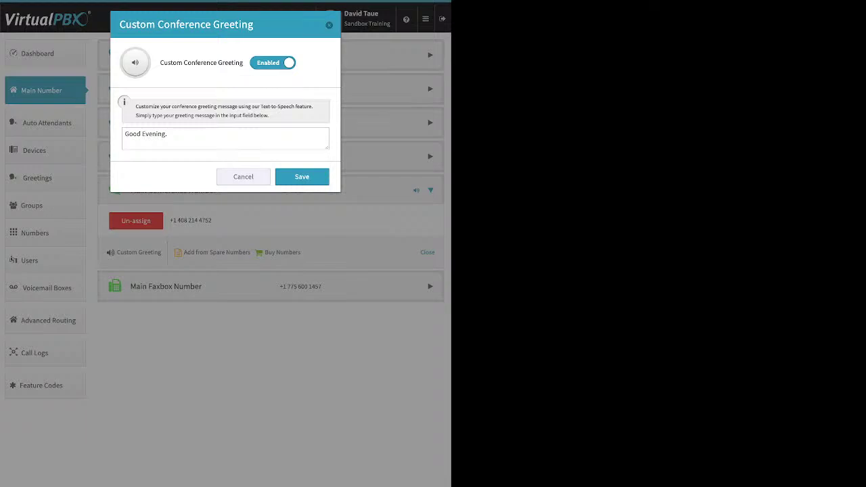
click(167, 134)
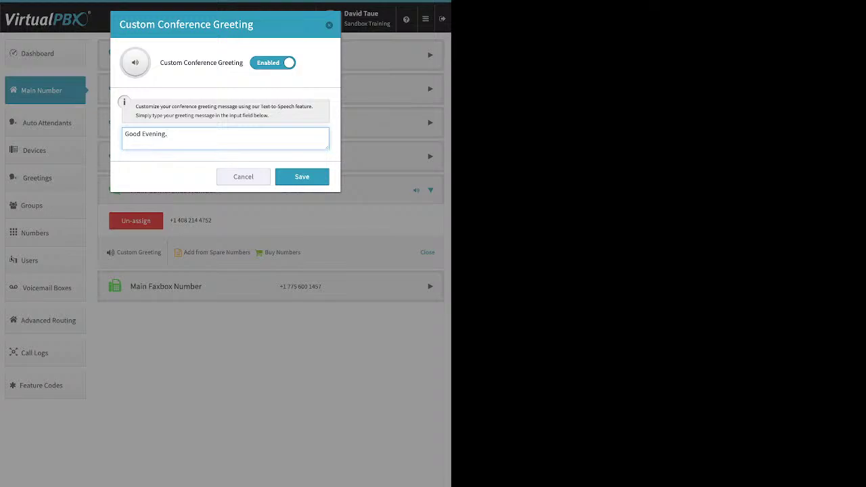
click(273, 62)
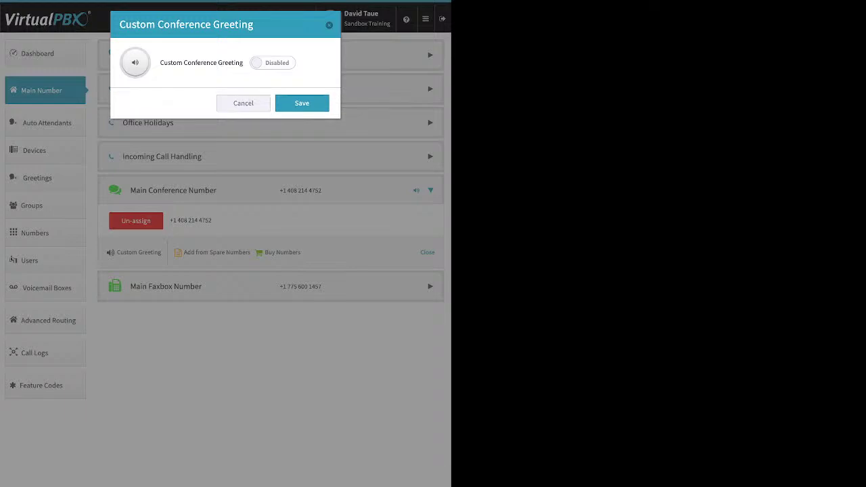
key(Return)
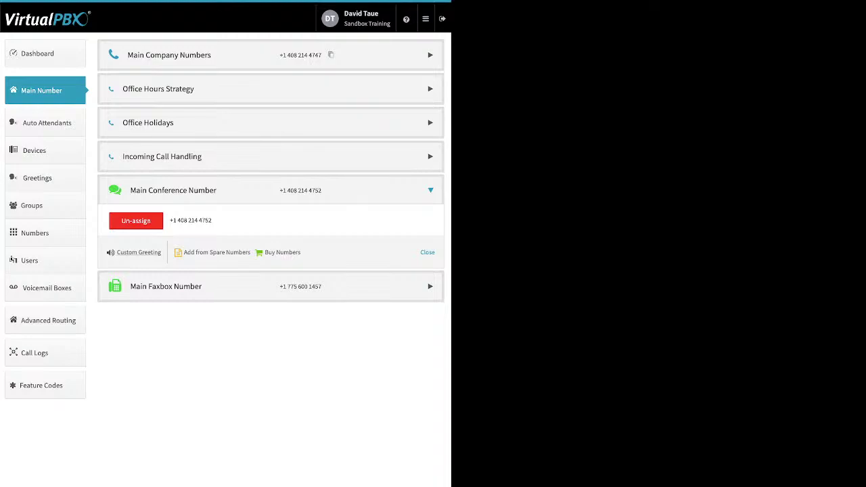
click(166, 287)
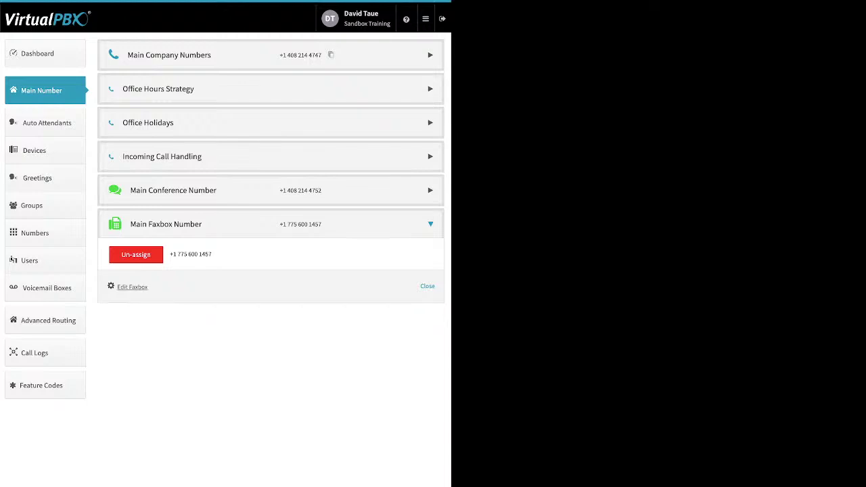
Save the Main Faxbox notification email and virtualpbx.com email permissions, then go to Auto Attendants.
click(132, 287)
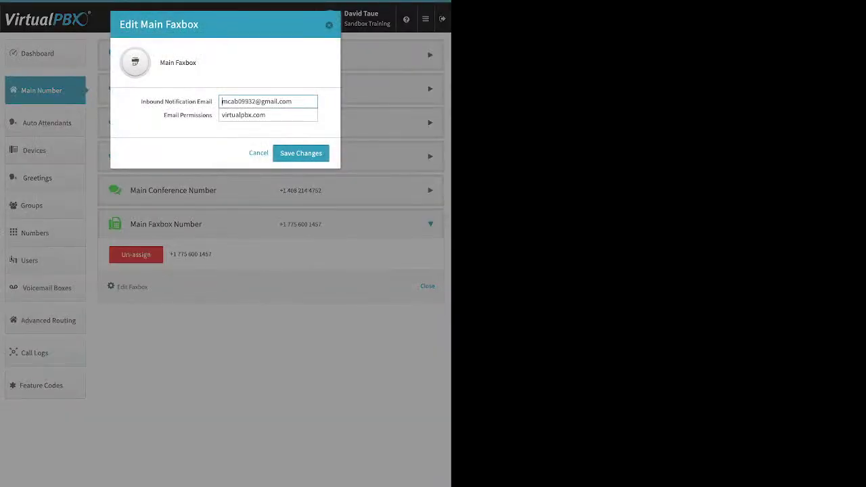
drag(141, 102, 211, 101)
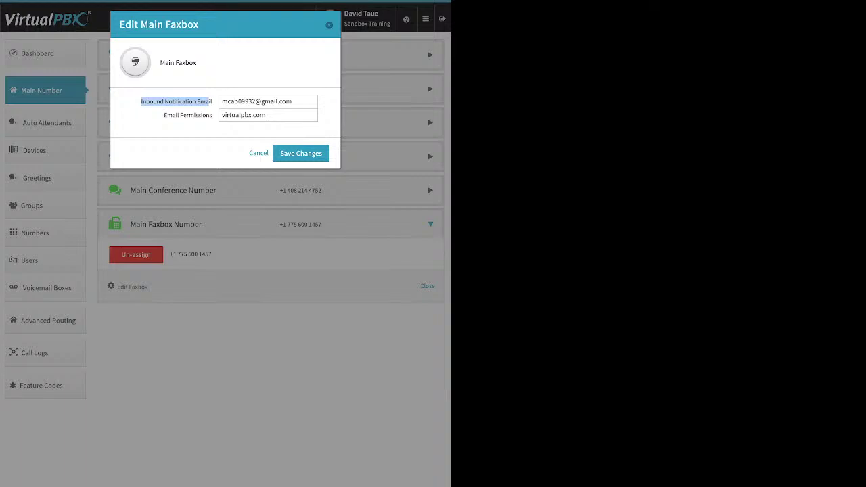
click(222, 115)
triple_click(188, 115)
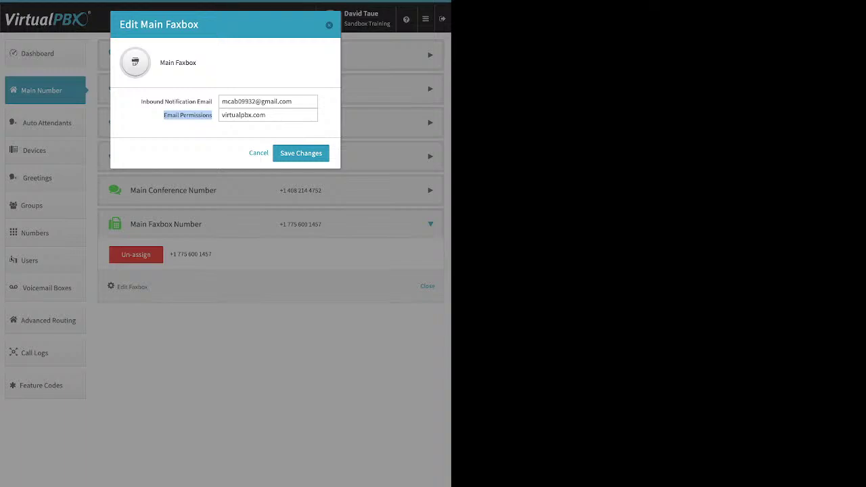
click(300, 153)
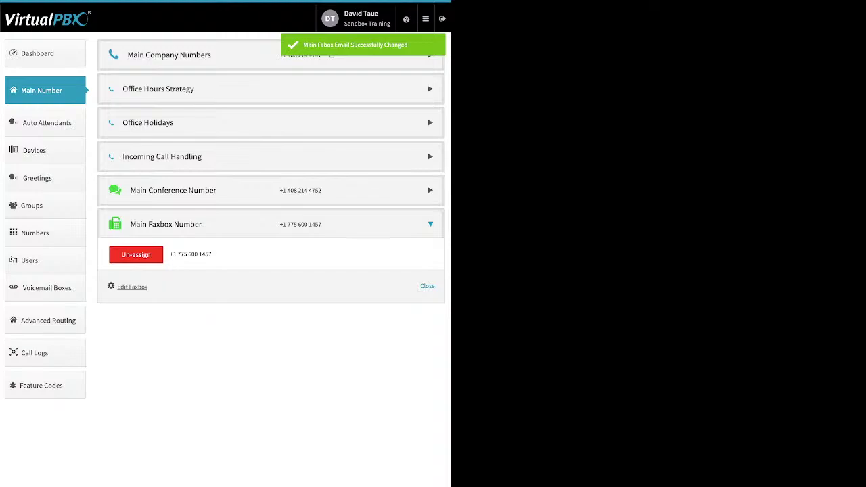
click(47, 122)
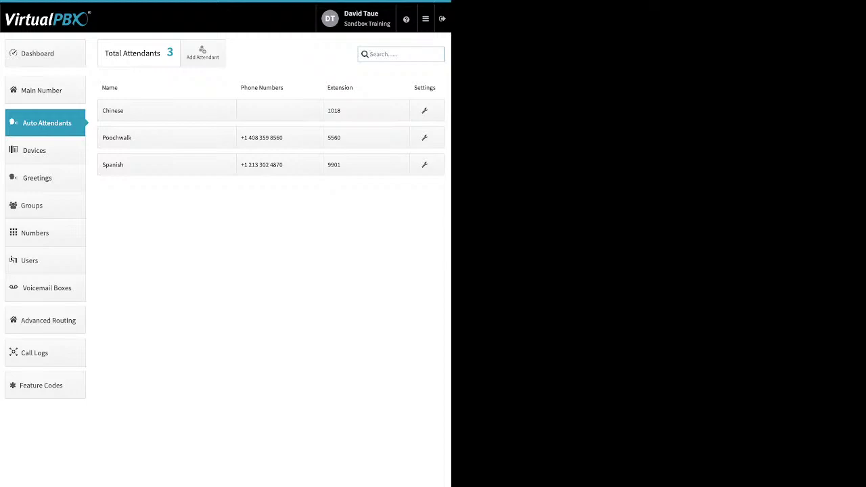
Dismiss the new attendant form and expand Poochwalk's settings.
click(202, 53)
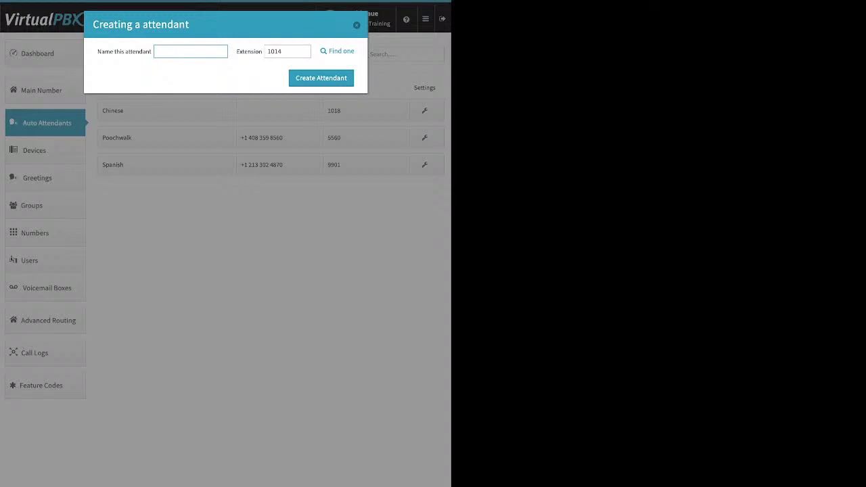
key(Escape)
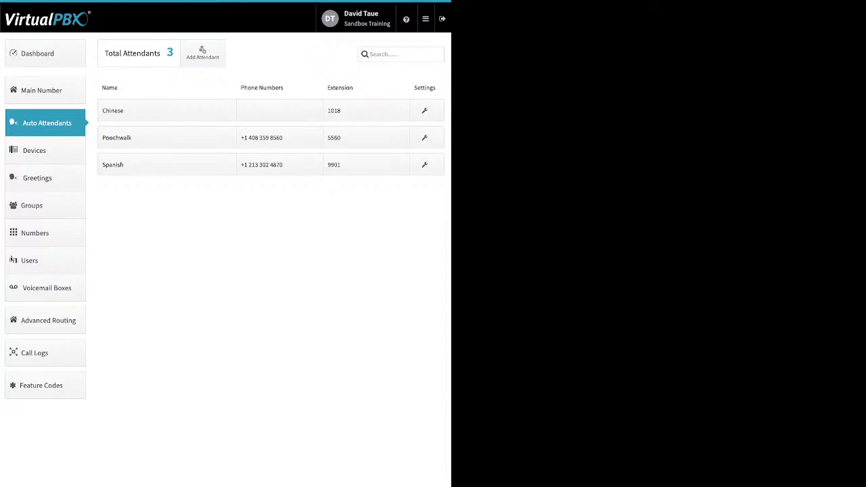
click(135, 137)
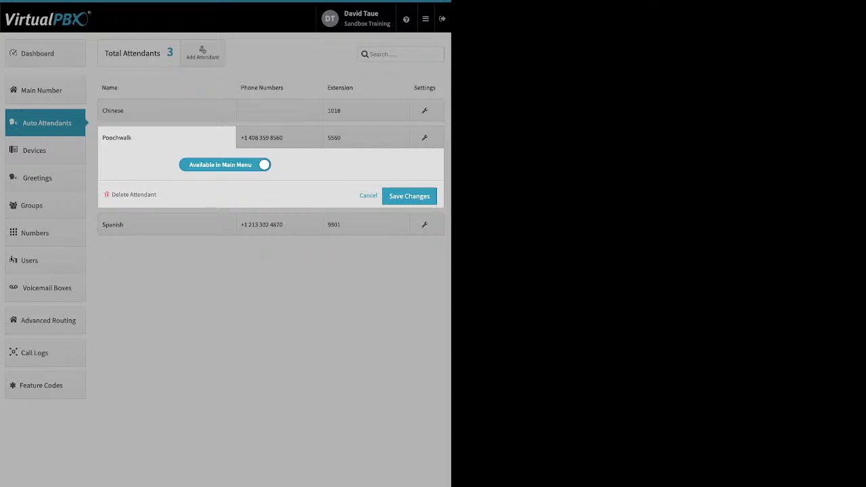
Toggle Poochwalk's Available in Main Menu option and briefly view the Spanish attendant's settings.
click(225, 165)
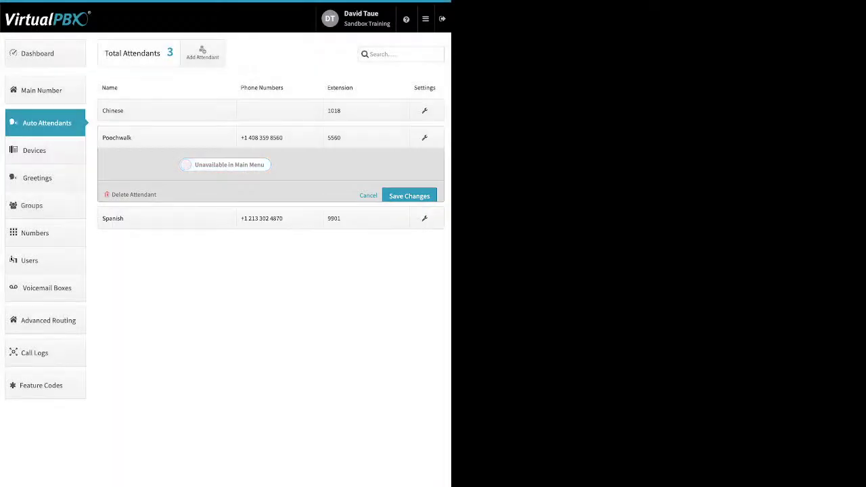
click(167, 165)
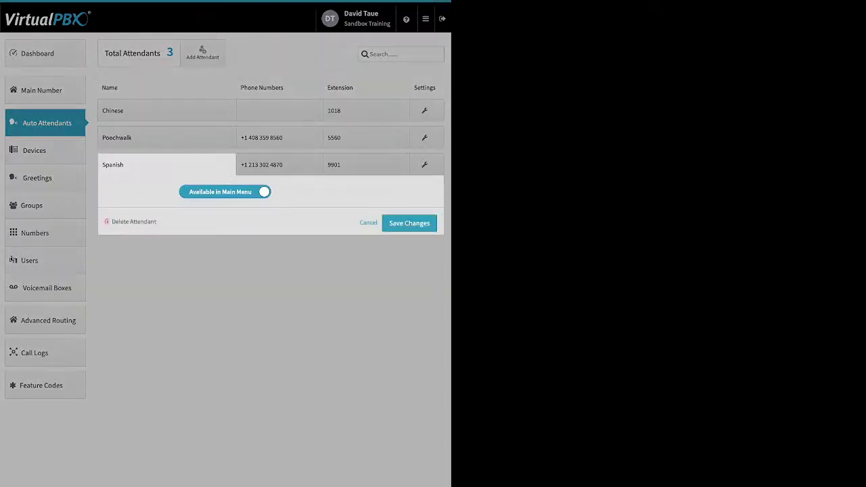
key(Escape)
click(271, 137)
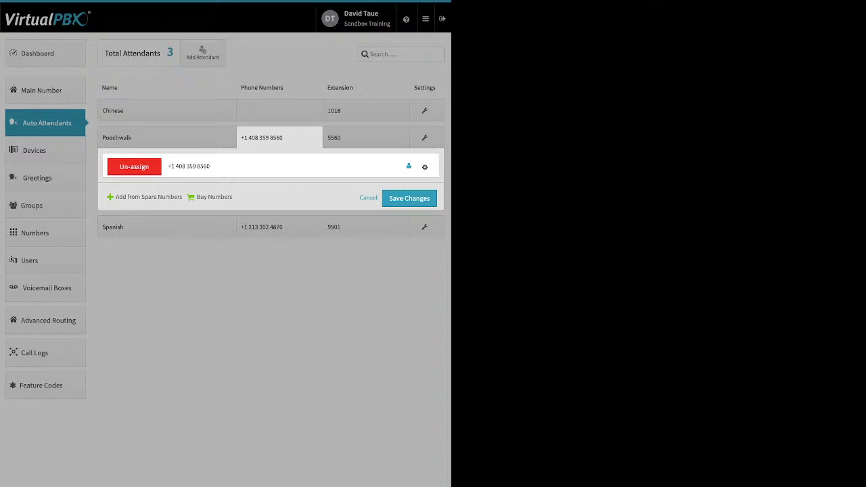
click(425, 167)
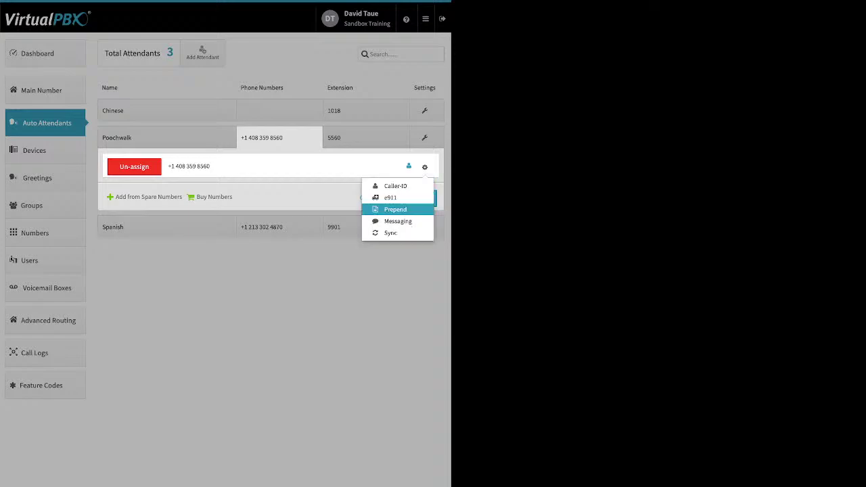
key(Escape)
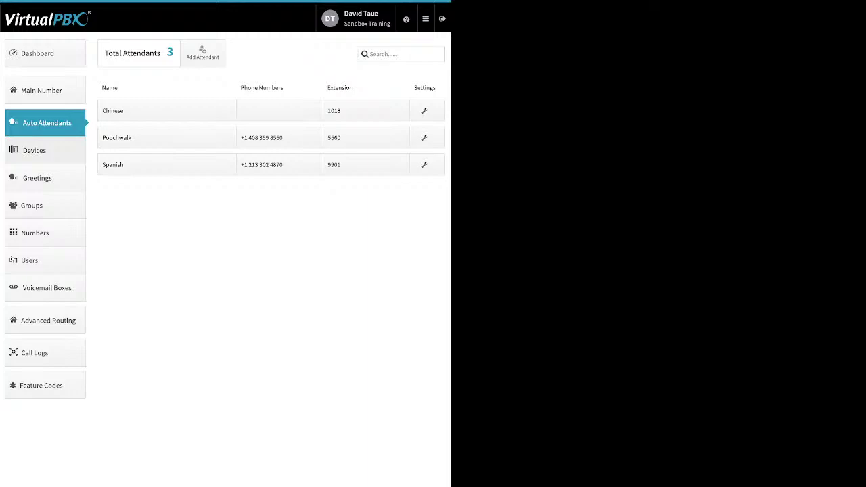
click(34, 150)
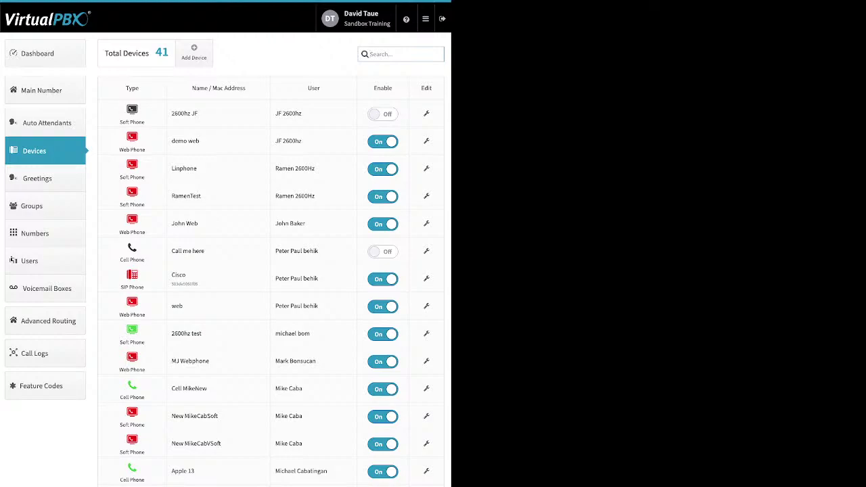
Switch on the Call me here device and show the Add Device type list.
click(382, 251)
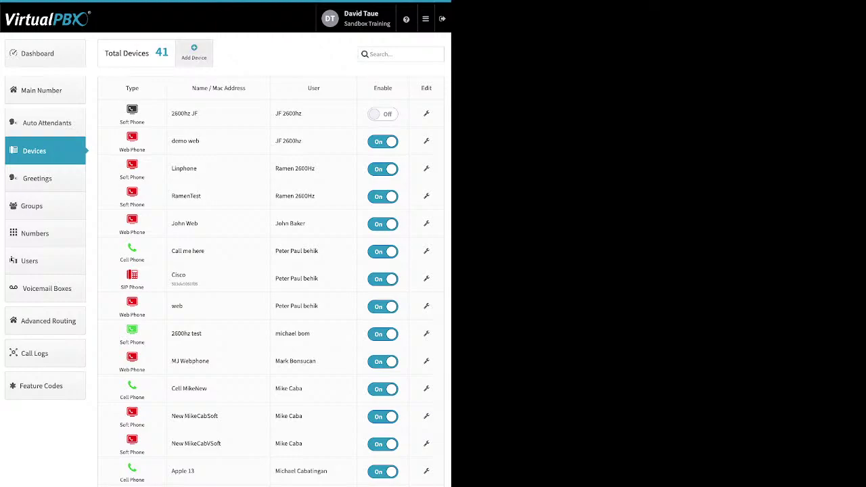
click(194, 52)
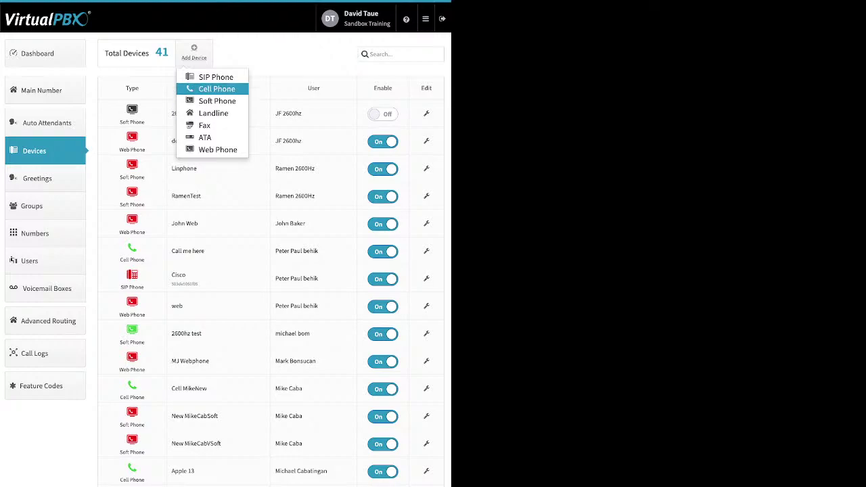
Start a new SIP phone and, after browsing Htek, choose the Cisco 525g model.
click(215, 76)
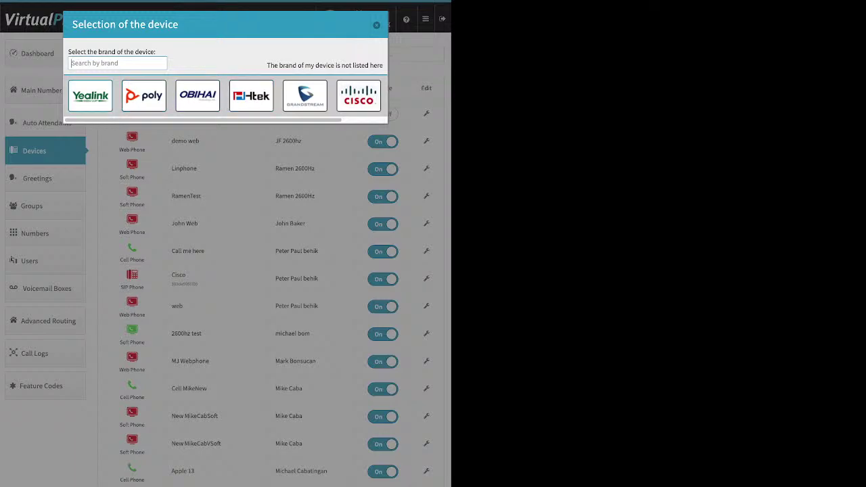
scroll(228, 271, down, 3)
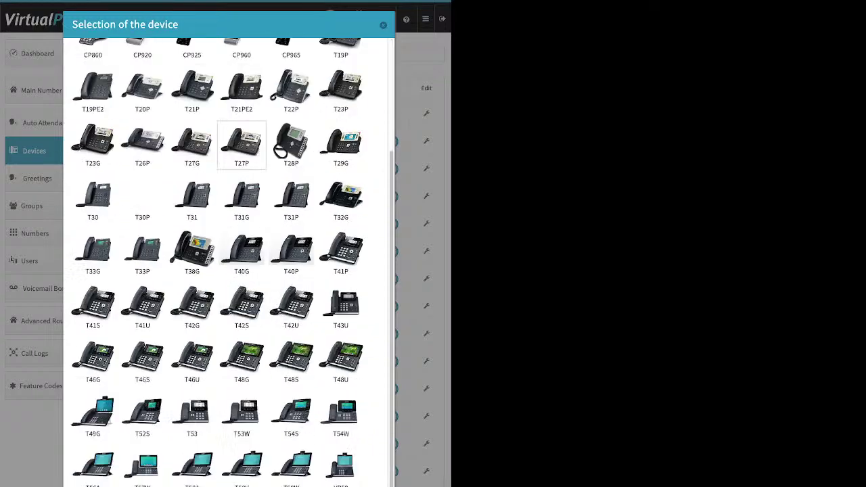
scroll(228, 271, up, 3)
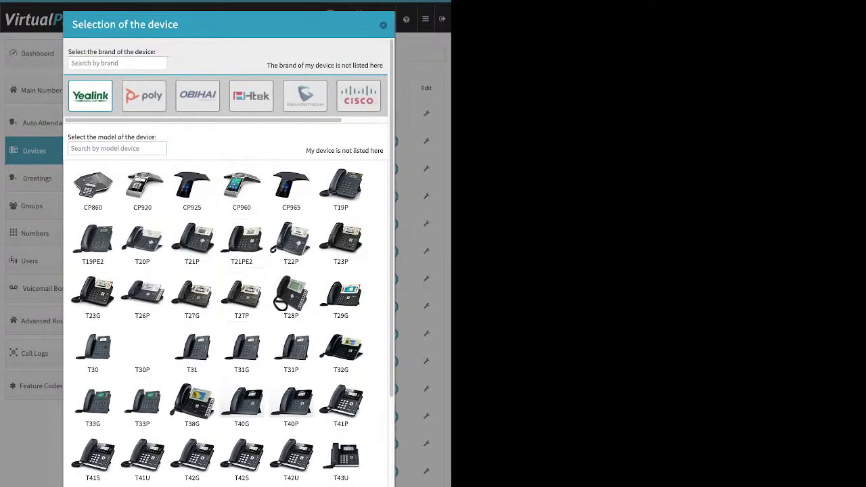
click(251, 95)
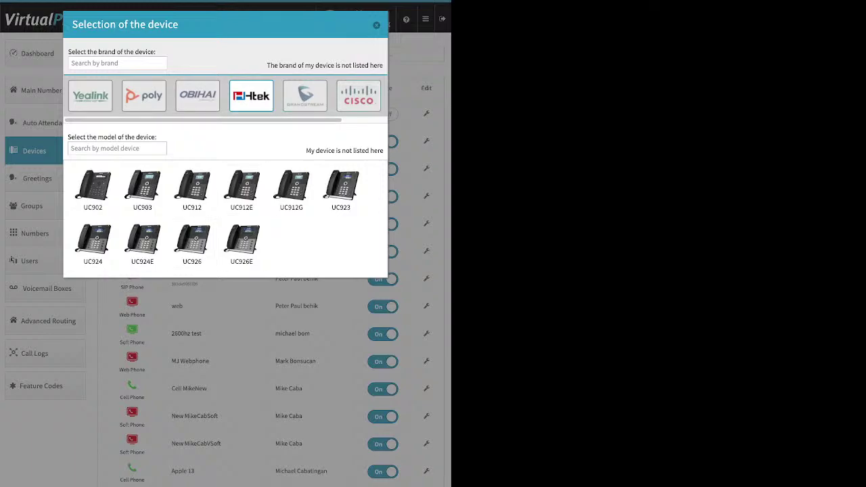
click(359, 96)
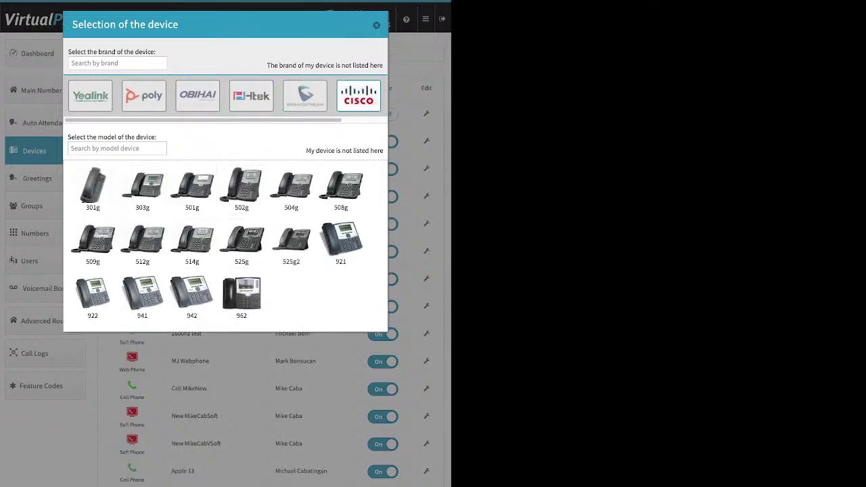
click(241, 242)
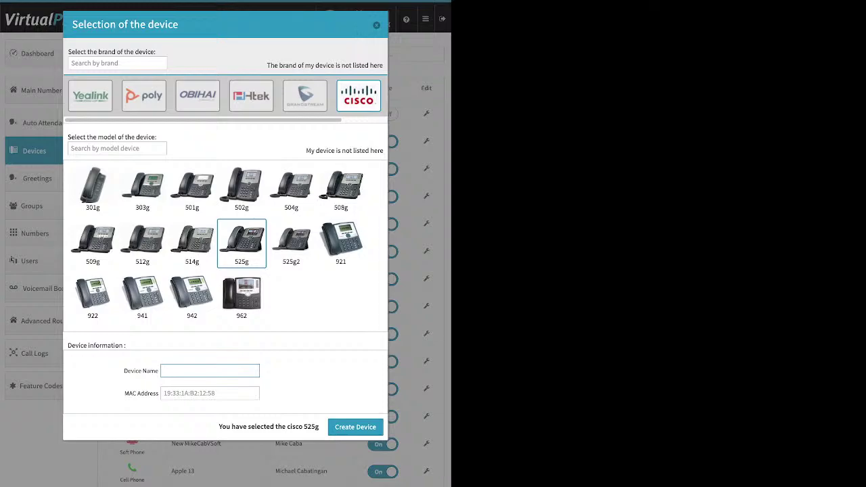
Highlight the MAC Address field, then cancel the Cisco 525g setup without creating a device.
drag(125, 393, 159, 393)
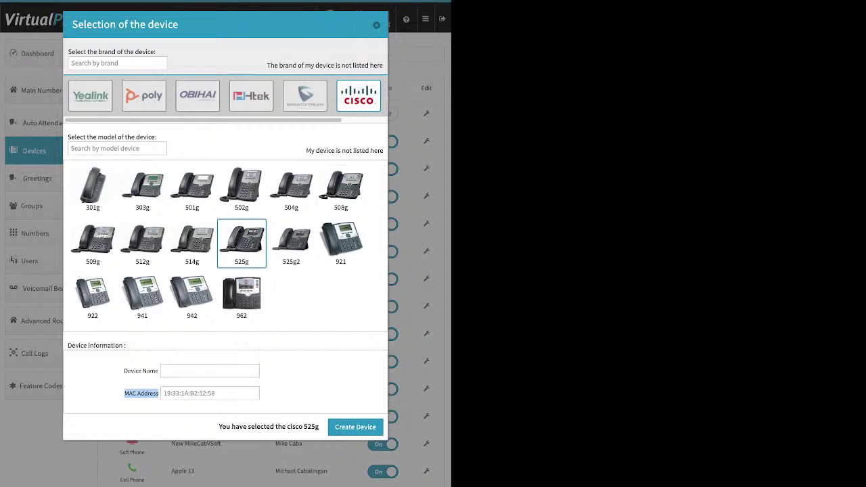
key(Escape)
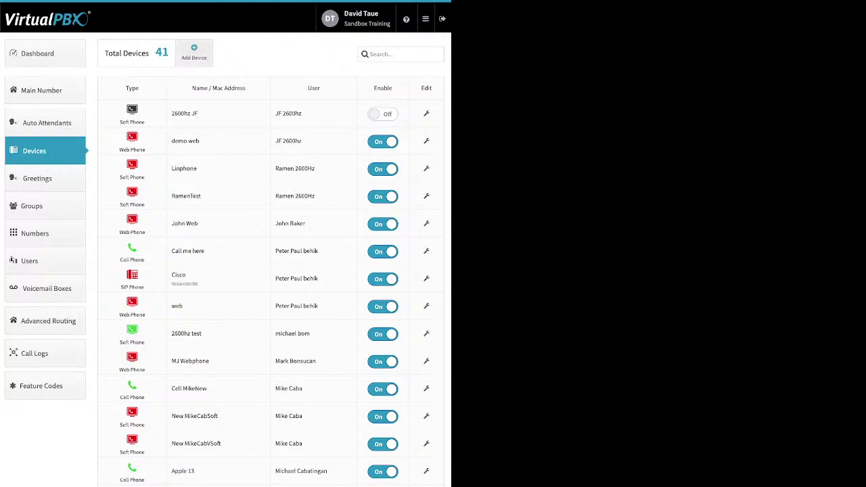
Start adding a cell phone device, look over its Device Name and number fields, then cancel.
click(193, 53)
click(217, 88)
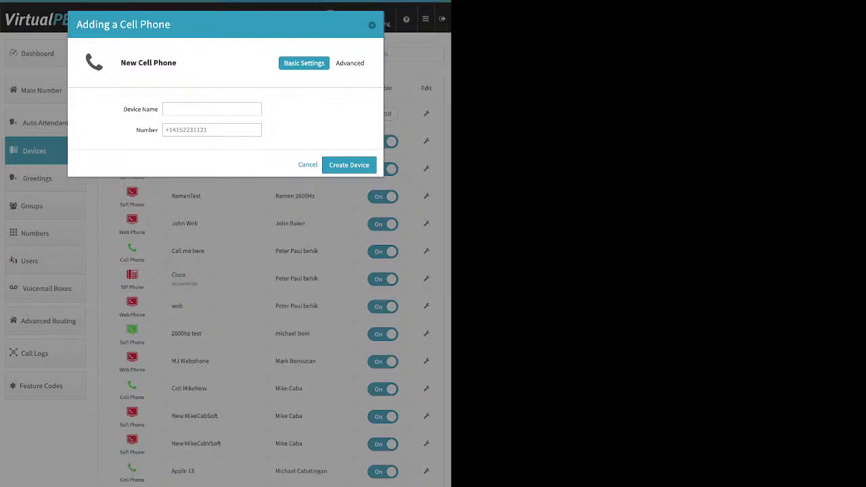
drag(123, 109, 151, 109)
click(212, 129)
key(Escape)
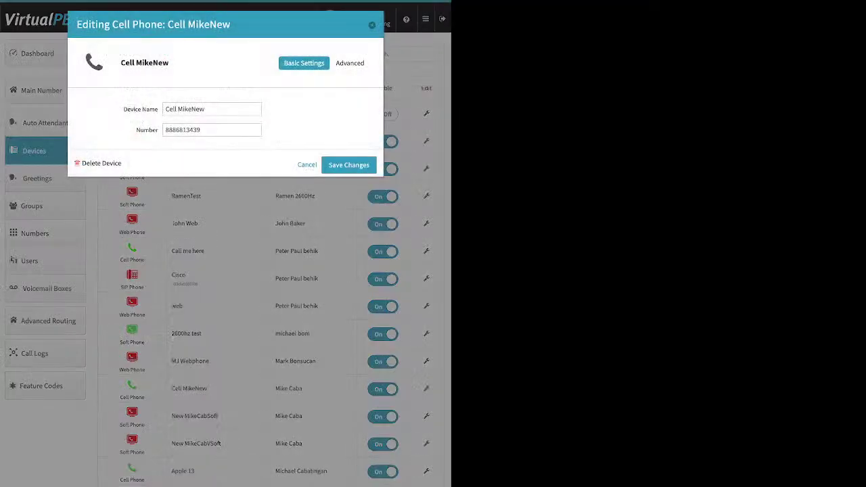
Show the Advanced > Options settings for the Cell MikeNew device.
click(350, 63)
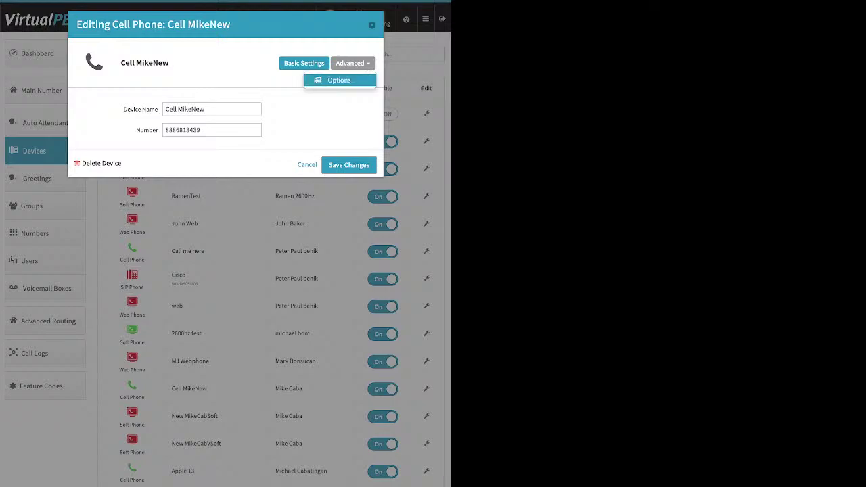
click(338, 80)
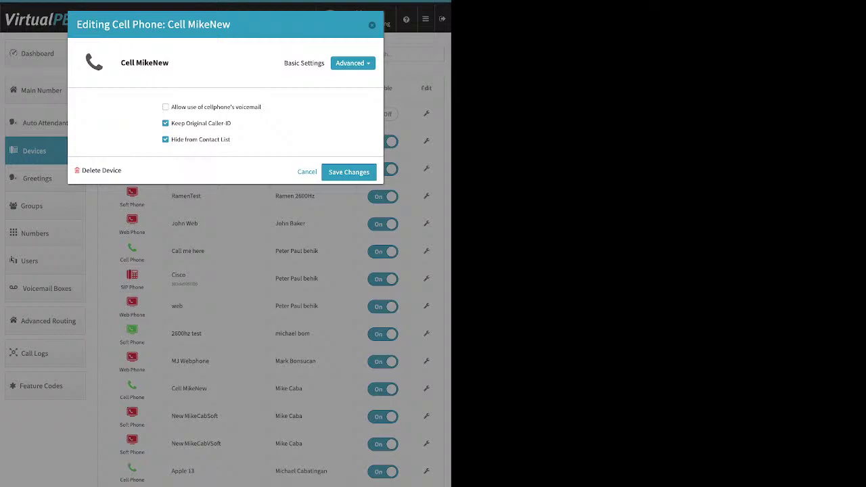
Tick 'Allow use of cellphone's voicemail' for Cell MikeNew, then untick it again.
drag(262, 107, 170, 107)
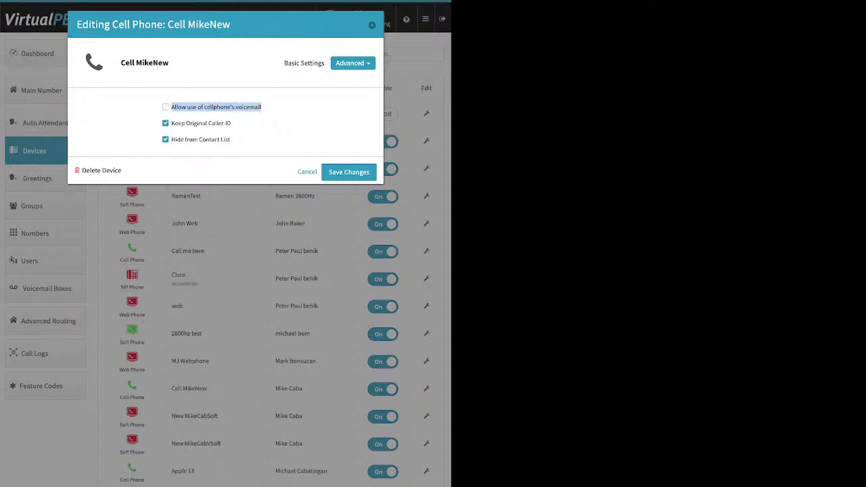
click(261, 107)
click(261, 107)
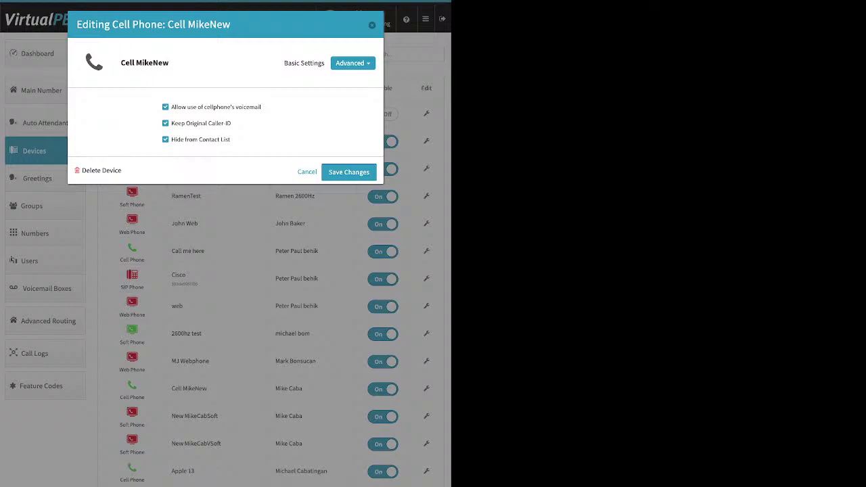
click(165, 107)
Untick Keep Original Caller-ID, close the Cell MikeNew editor, and return to the Dashboard.
drag(232, 123, 170, 123)
key(space)
key(Return)
click(37, 54)
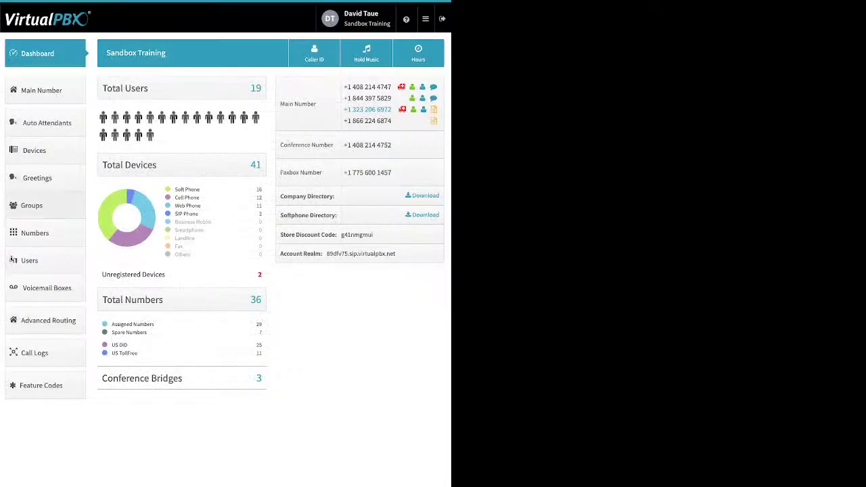
Start adding a Soft Phone device from the Devices page and dismiss the 911 warning.
click(37, 151)
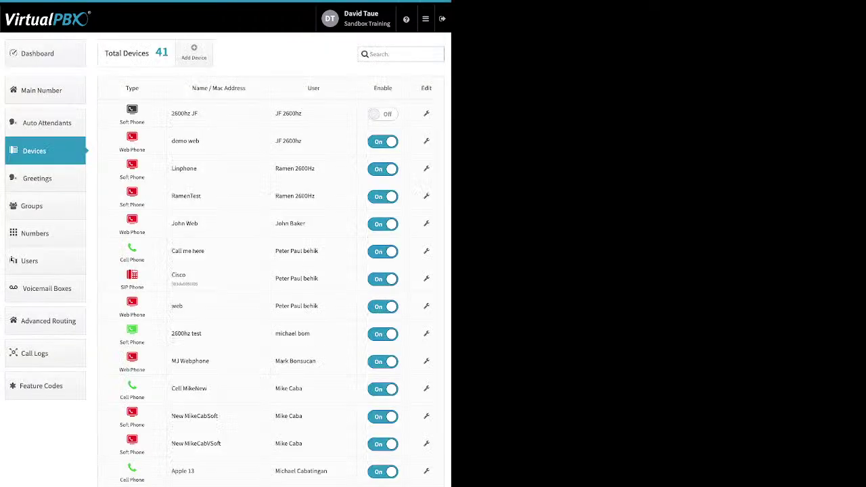
click(193, 52)
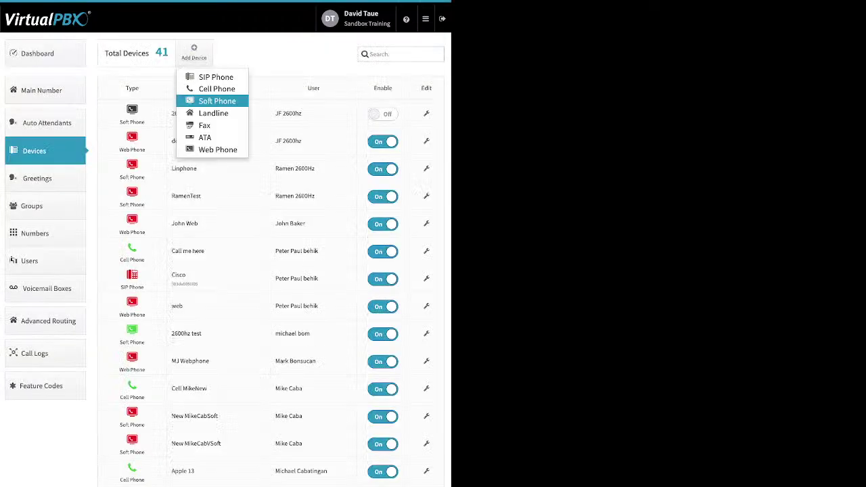
click(217, 101)
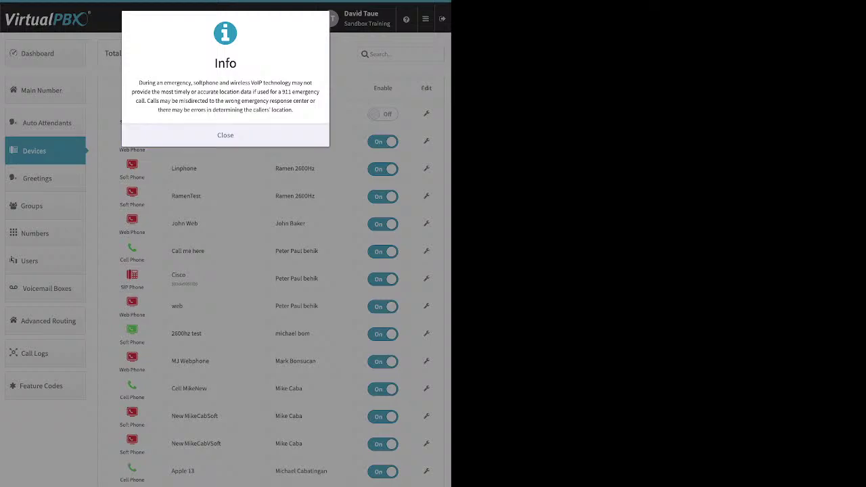
click(225, 135)
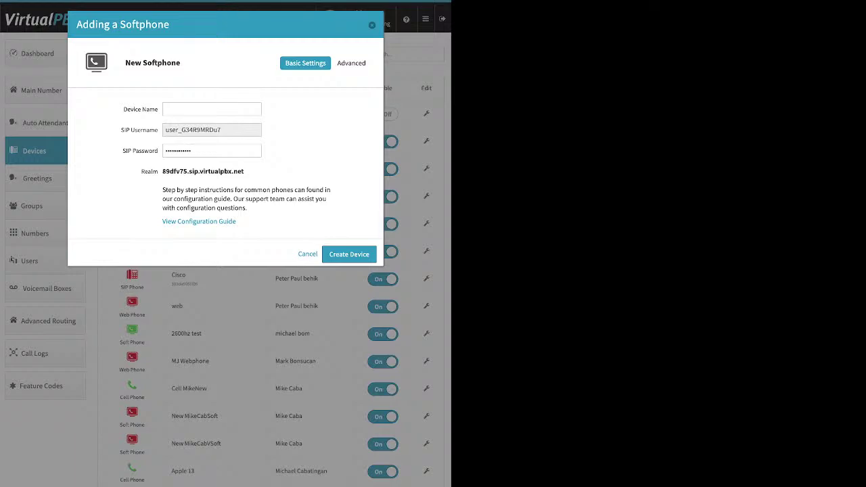
Review the softphone's name, SIP username, password and realm fields, then cancel the form.
click(211, 109)
key(Tab)
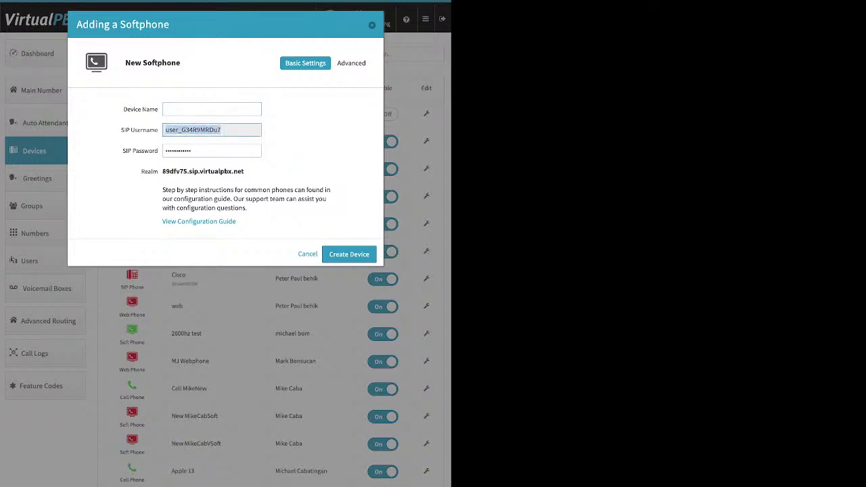
key(Tab)
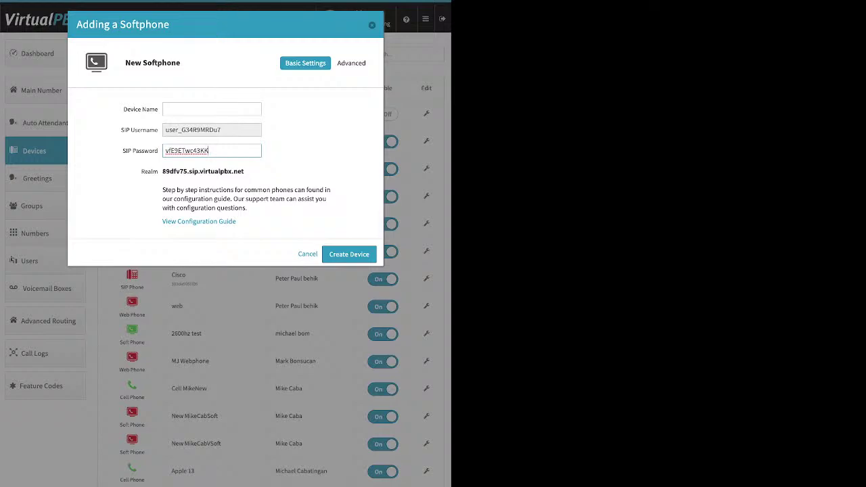
key(ctrl+a)
drag(244, 171, 162, 171)
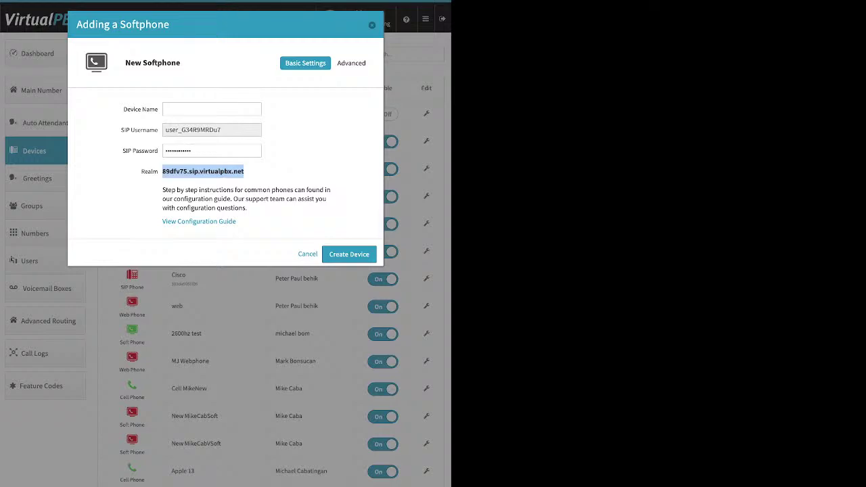
key(Escape)
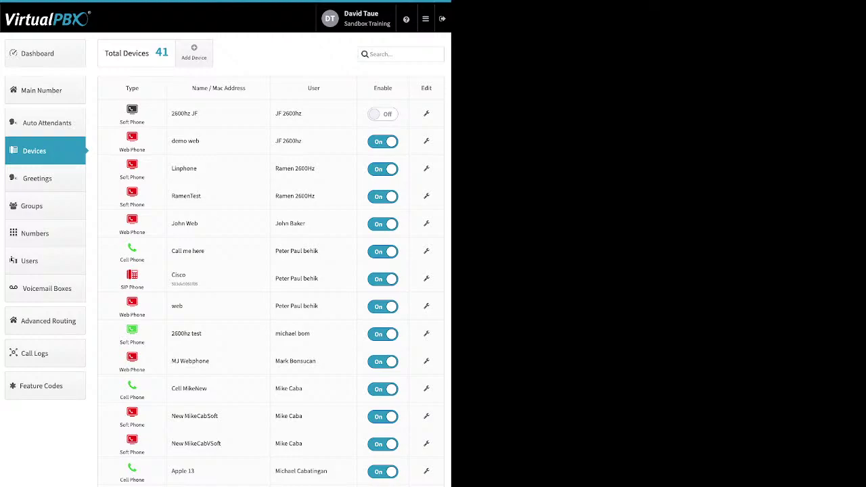
Open the demo web webphone device's editor from the Devices list.
click(194, 52)
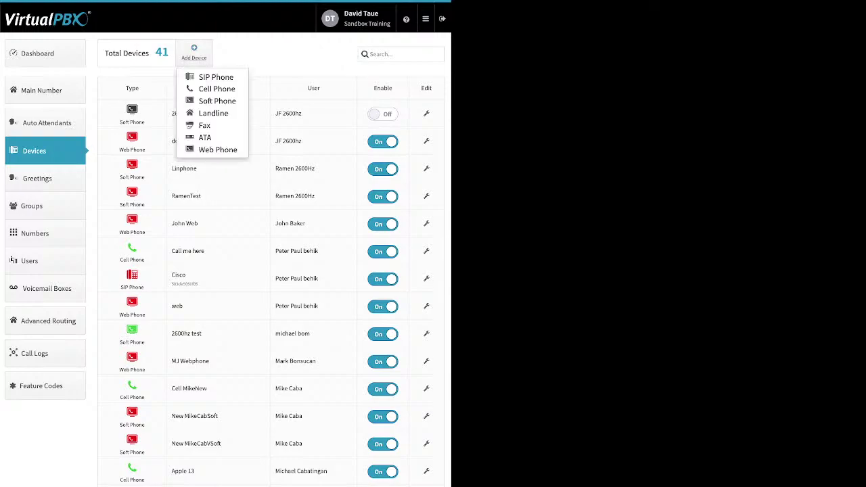
key(Escape)
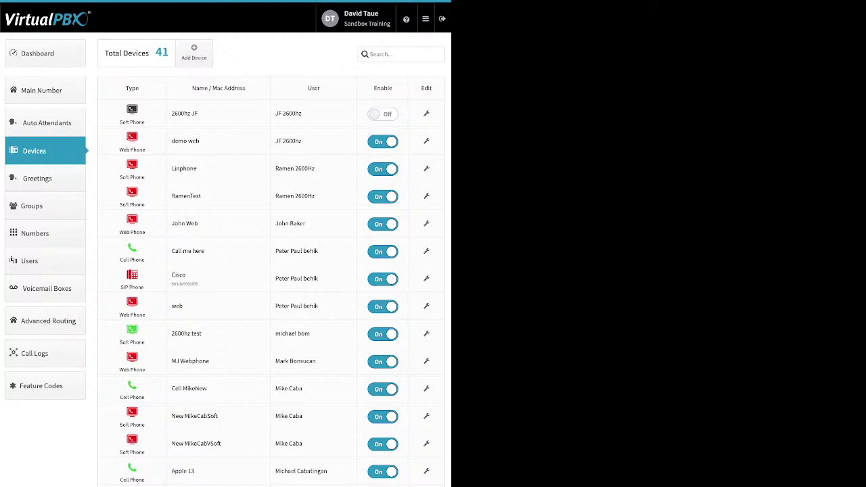
click(426, 140)
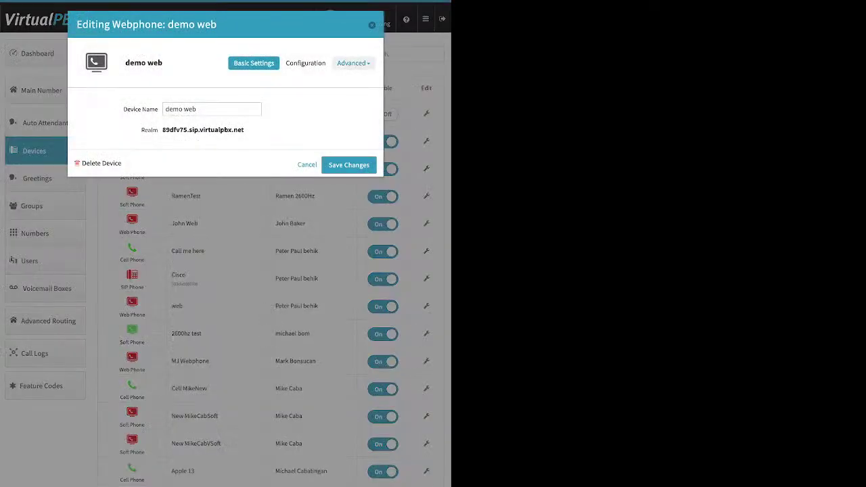
Check demo web's Advanced > Audio codec settings, close its editor, and open the Cisco phone's Advanced menu.
click(351, 63)
click(318, 81)
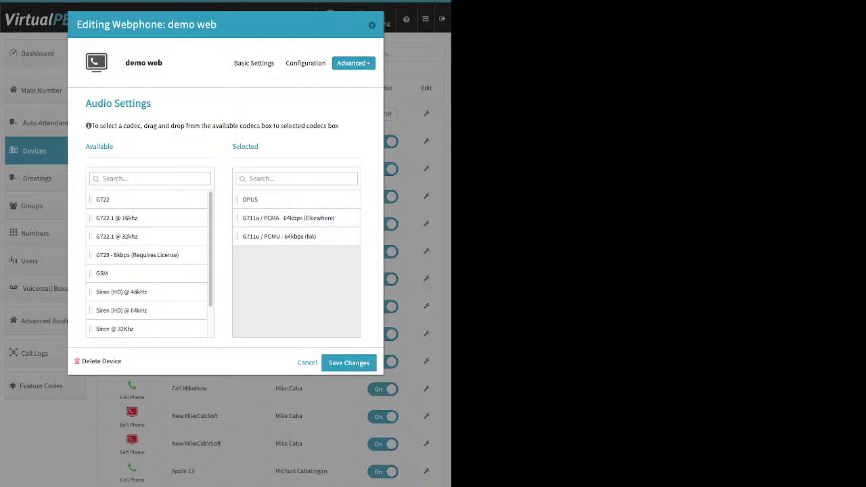
key(Escape)
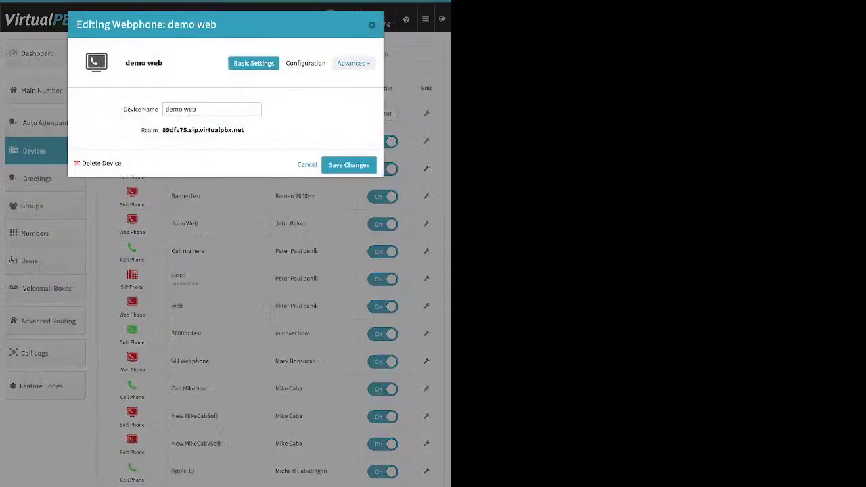
click(353, 63)
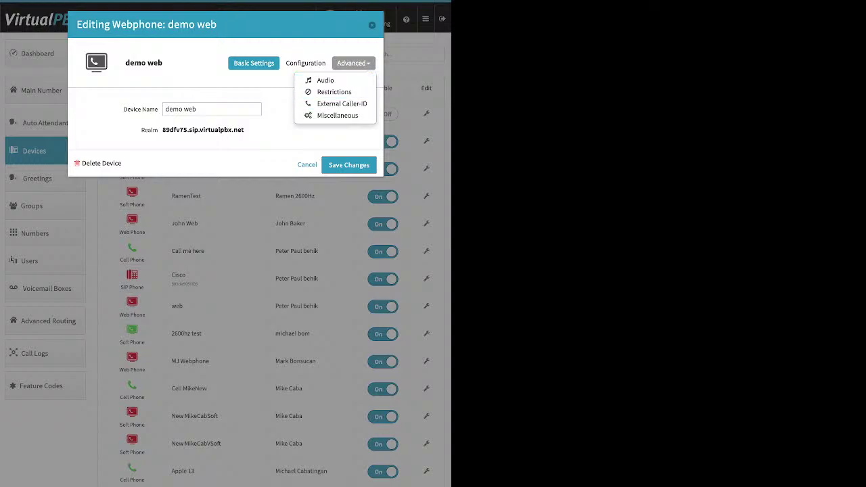
key(Escape)
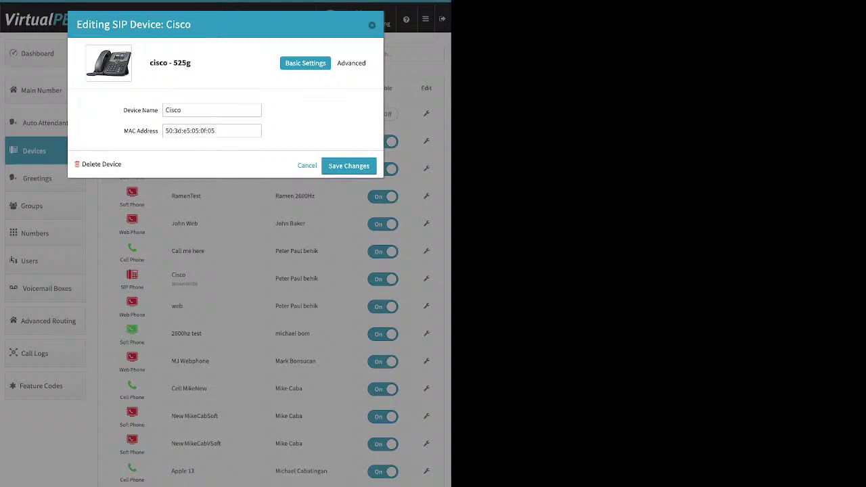
click(352, 63)
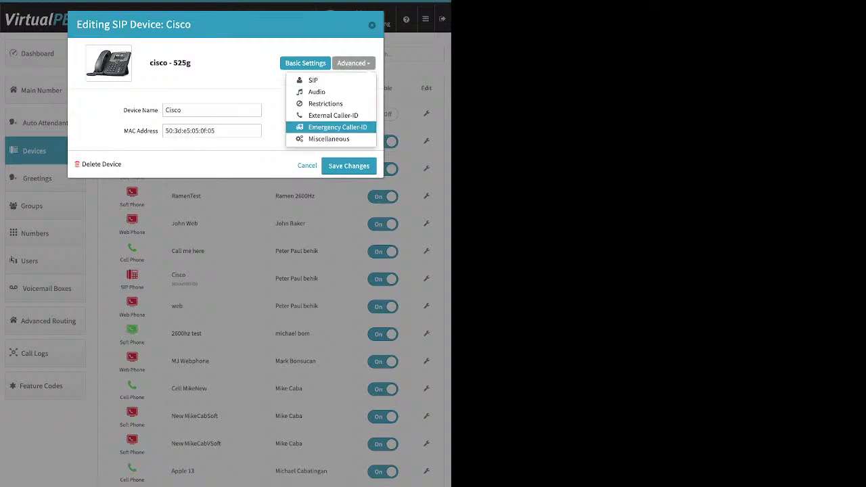
View the Cisco phone's Emergency Caller-ID number choices, close the editor, and go to Greetings.
click(337, 127)
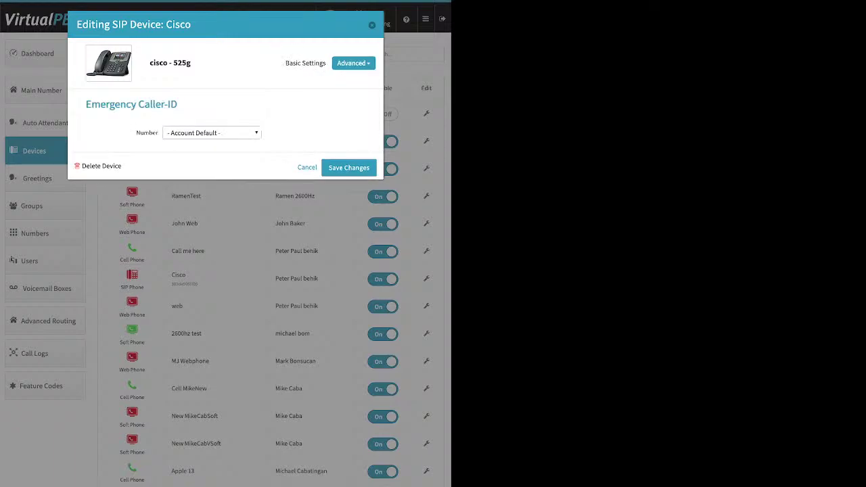
click(211, 133)
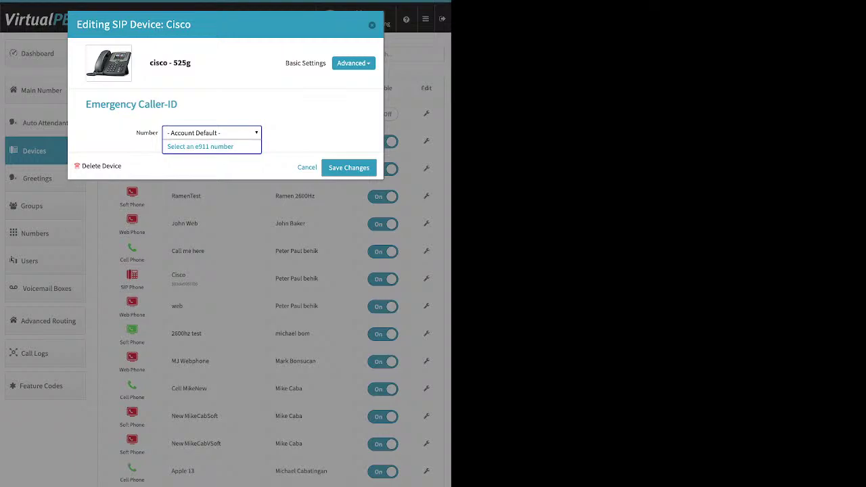
key(Escape)
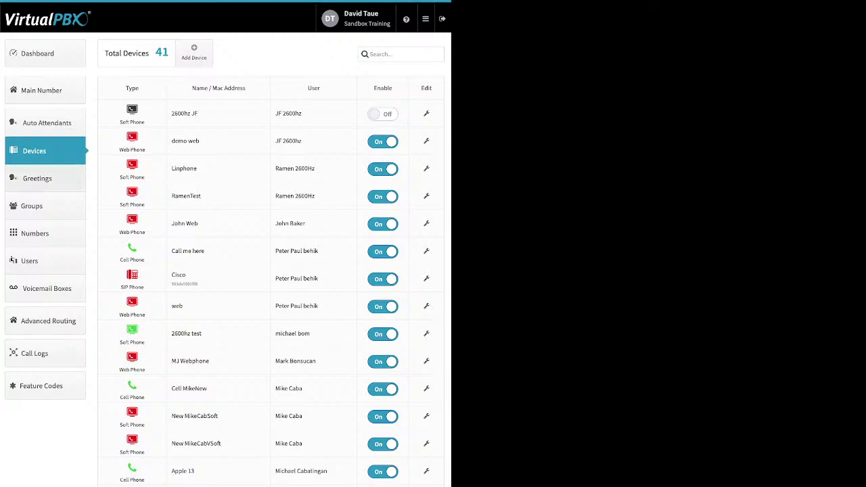
click(37, 178)
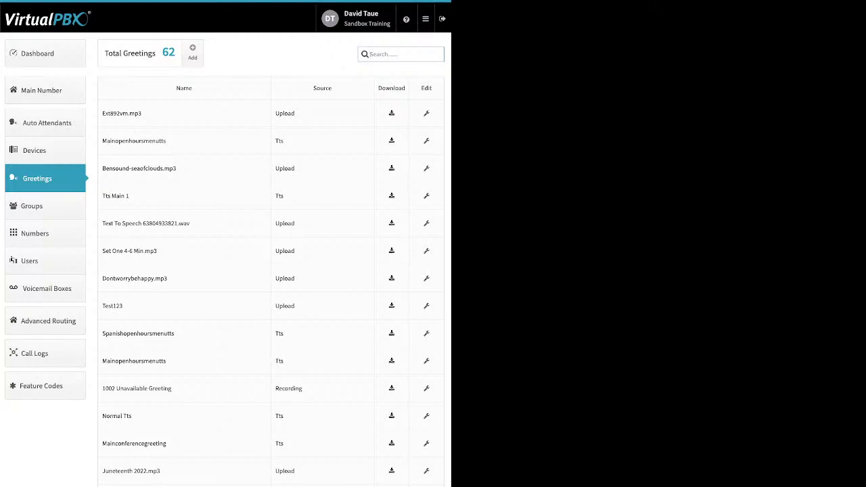
Highlight the Upload, Tts and Recording sources and the Mainopenhoursmenutts name in the greetings list.
drag(295, 113, 275, 113)
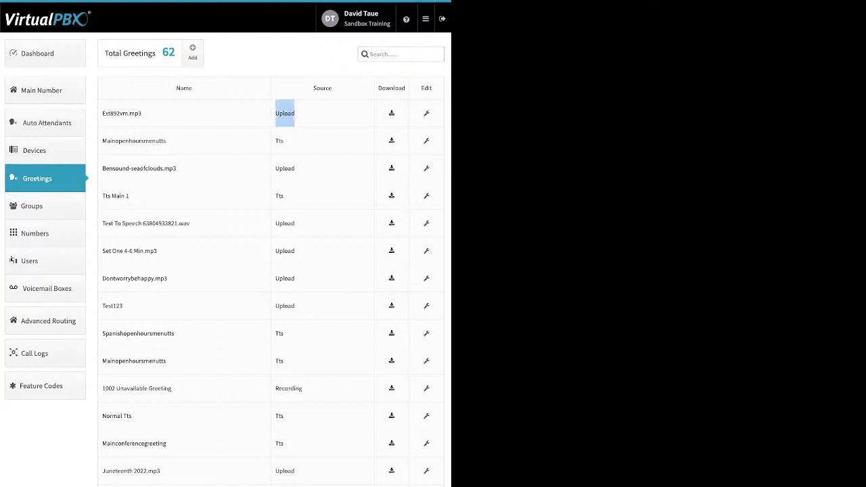
double_click(279, 141)
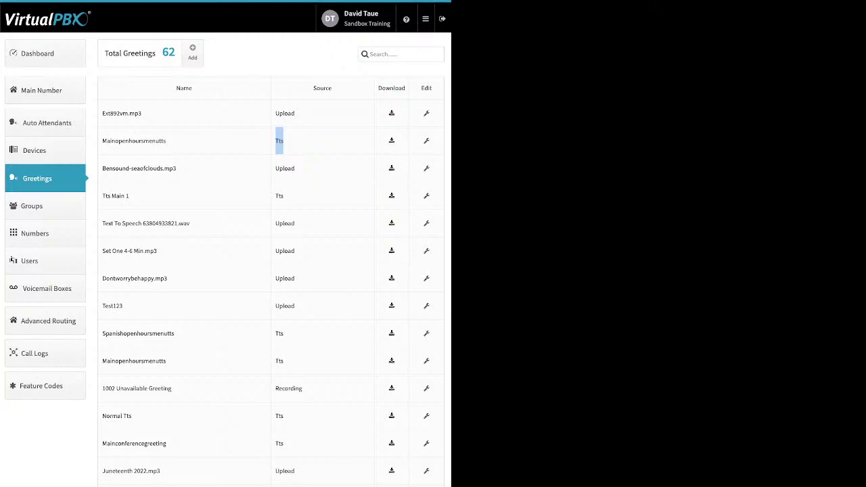
drag(166, 140, 102, 141)
drag(303, 388, 274, 389)
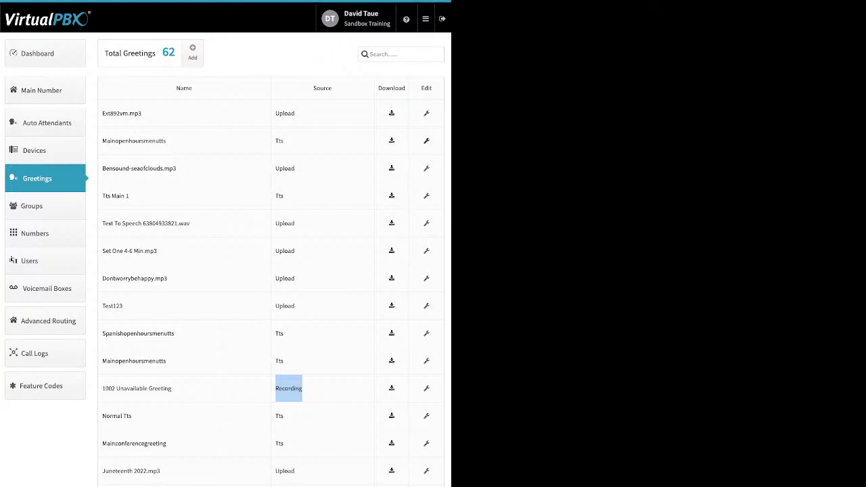
Open and cancel the MainOpenHoursMenuTTS editor and a new greeting form, then go to Groups.
click(426, 141)
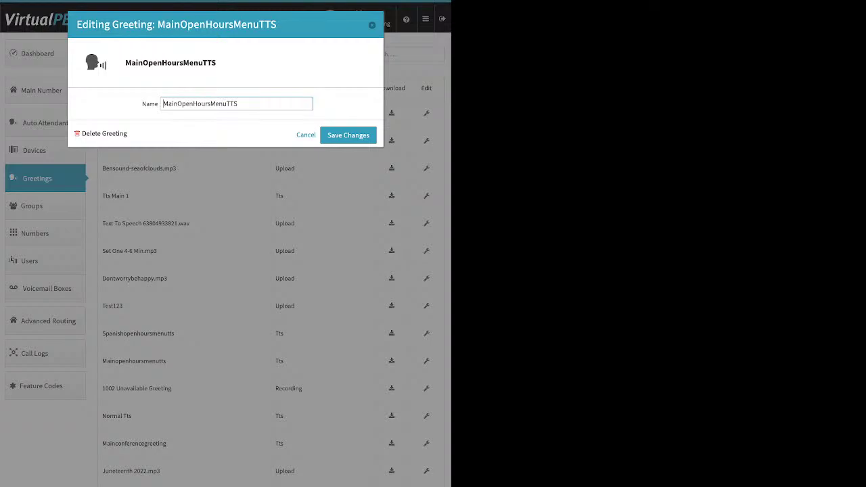
key(Return)
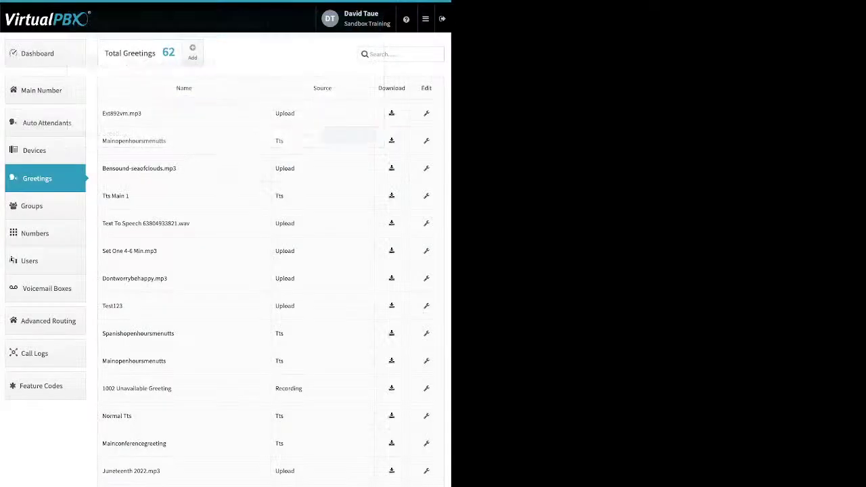
click(192, 52)
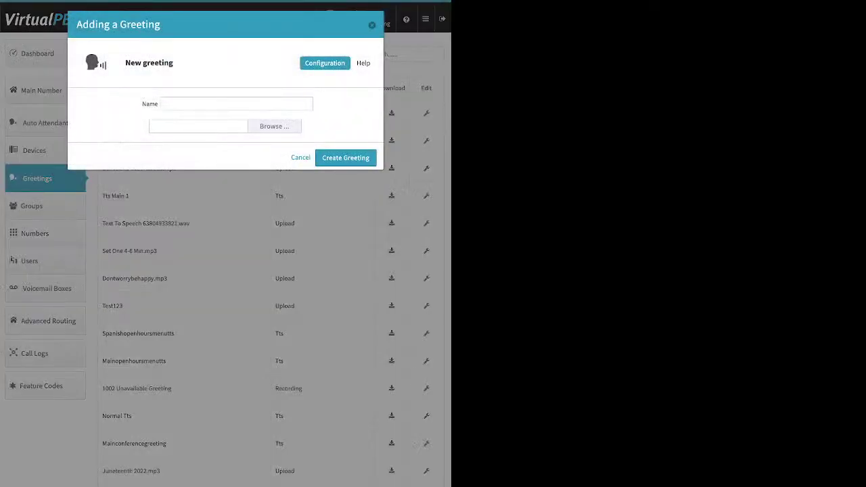
click(236, 104)
key(Escape)
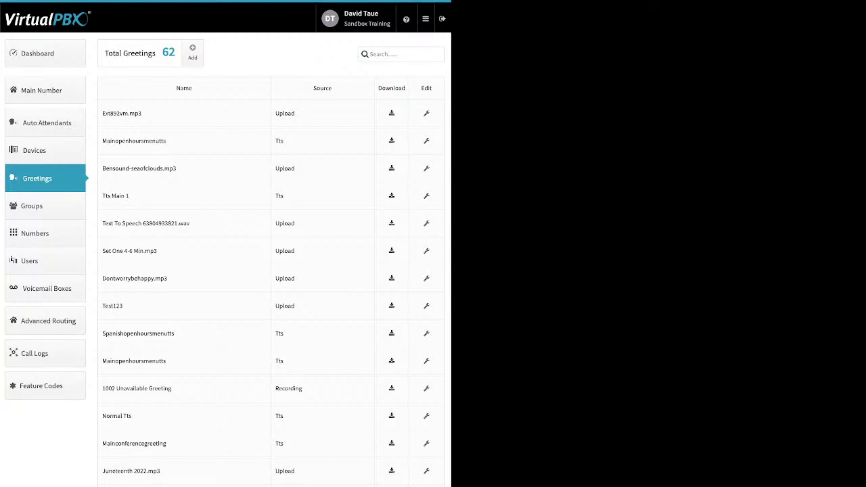
click(31, 206)
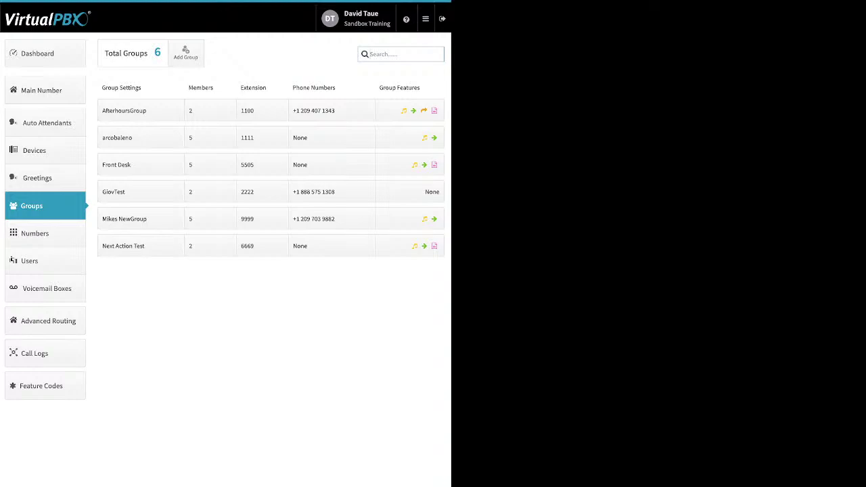
click(186, 53)
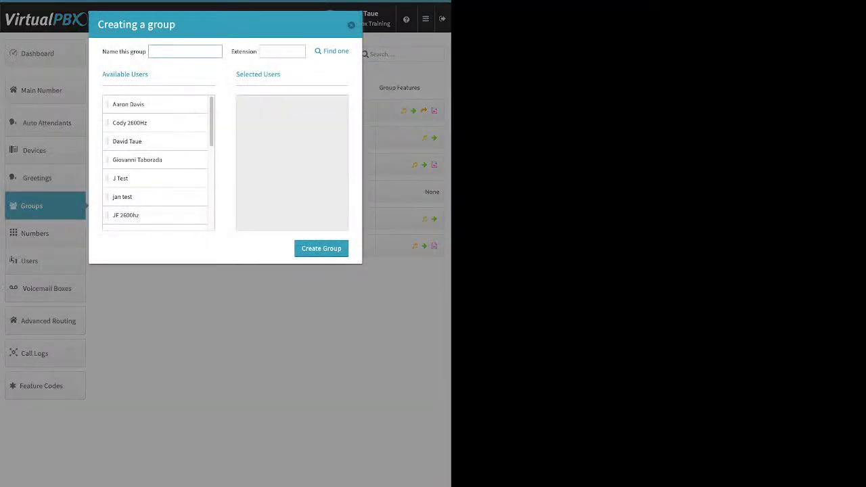
click(283, 51)
drag(128, 104, 271, 107)
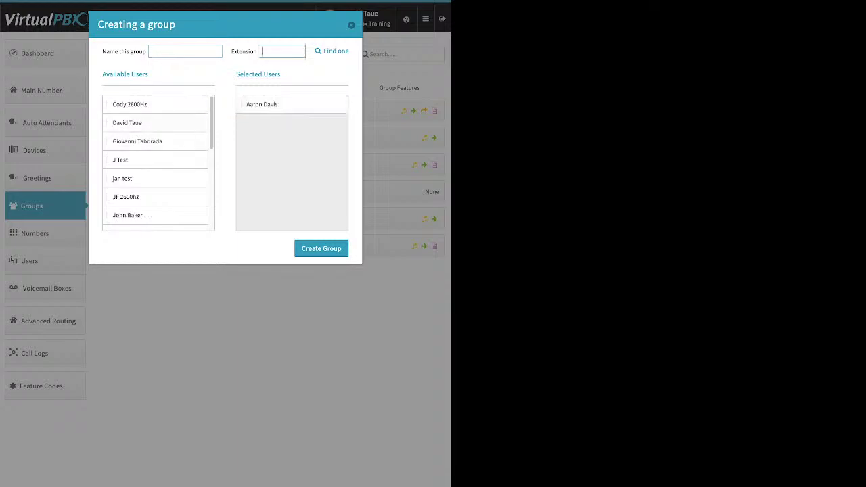
drag(127, 123, 271, 104)
drag(123, 160, 271, 123)
drag(121, 196, 270, 141)
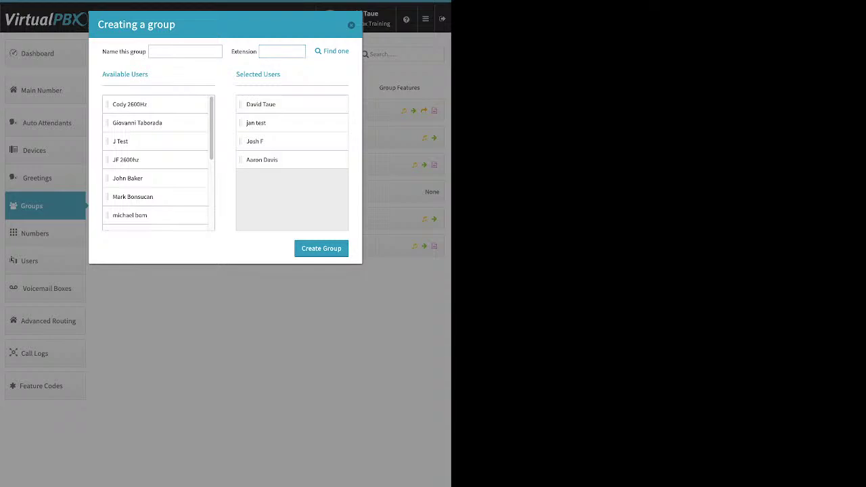
key(Escape)
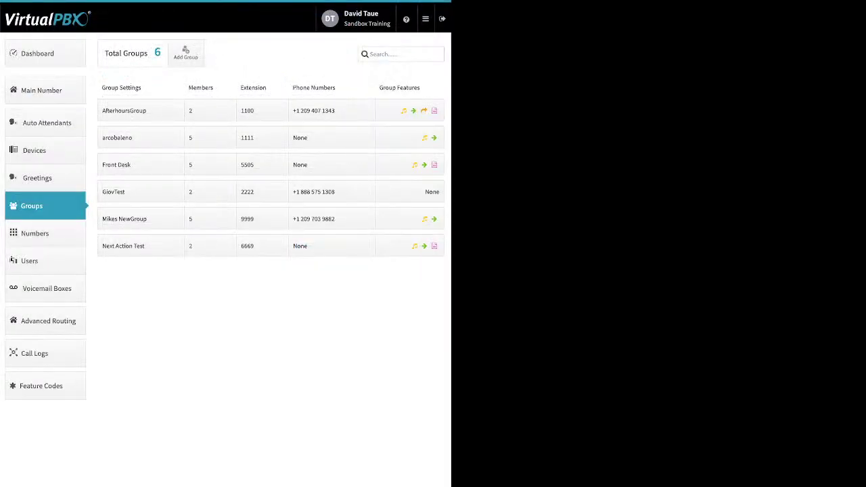
click(125, 165)
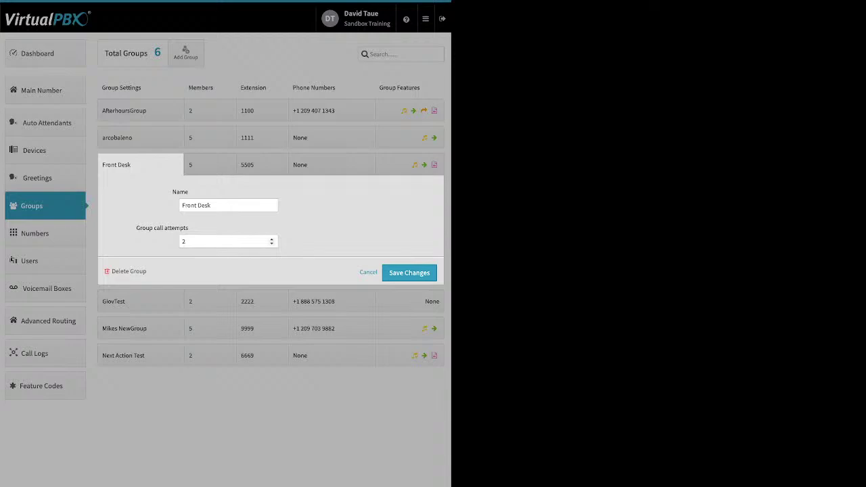
Raise the Front Desk group's call attempts from 2 to 3.
drag(136, 228, 188, 228)
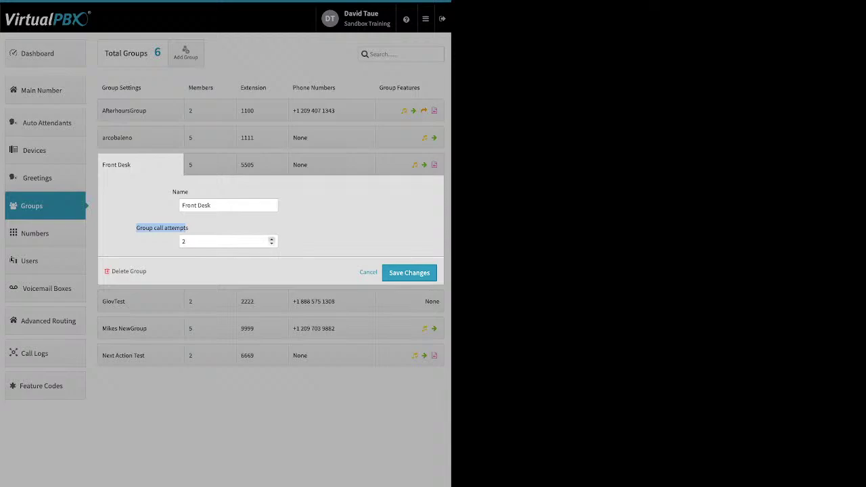
click(271, 239)
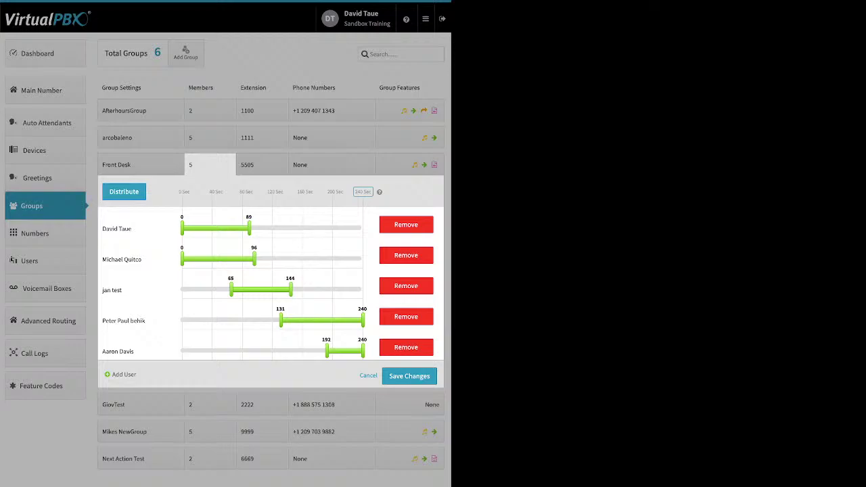
Extend the first three Front Desk members' ring windows to end at 240 seconds.
triple_click(271, 192)
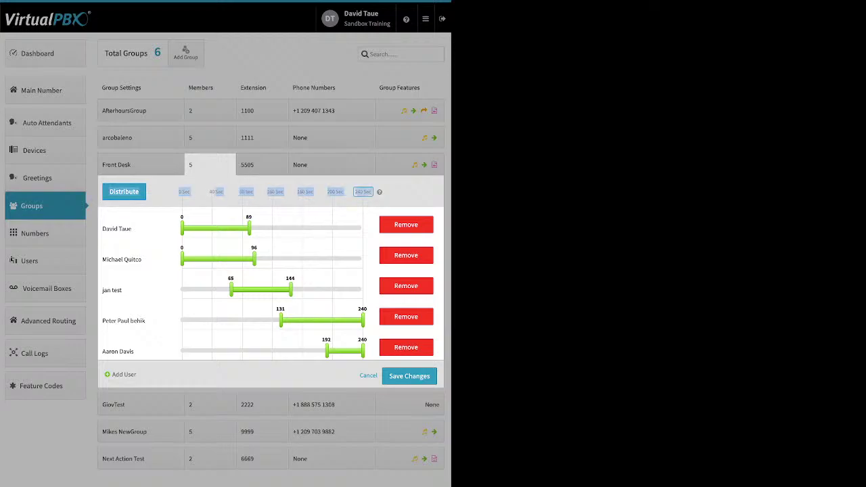
double_click(363, 192)
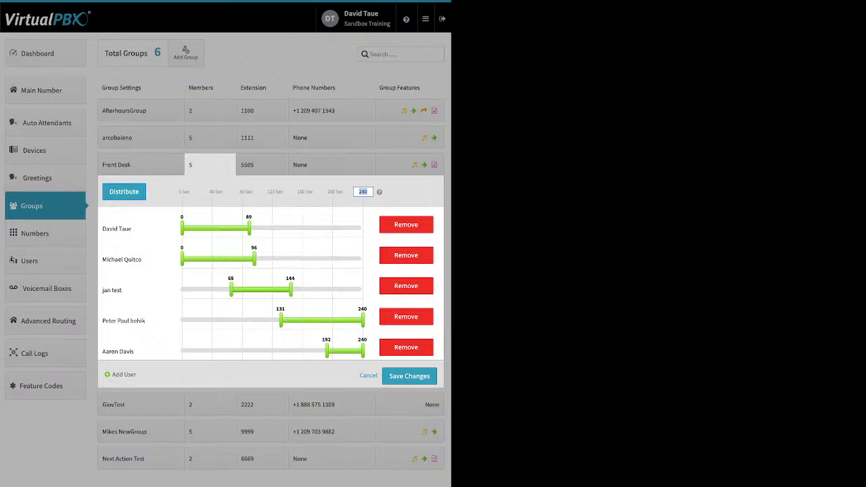
drag(249, 228, 362, 229)
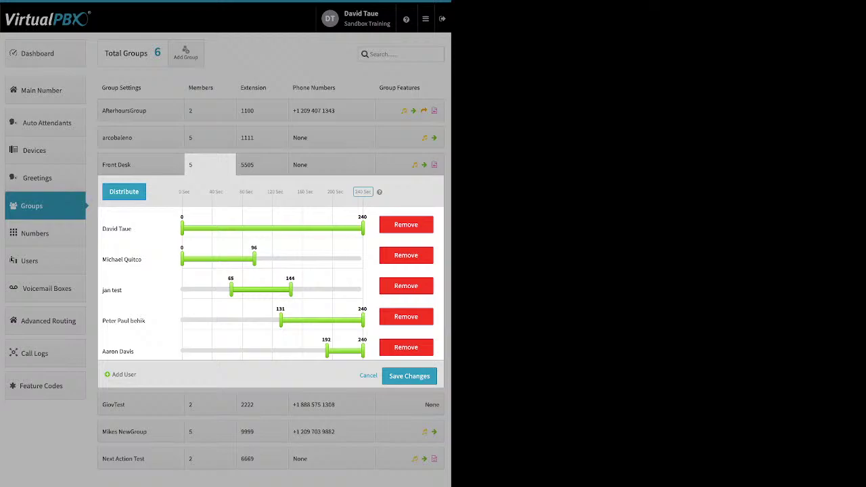
drag(254, 259, 363, 259)
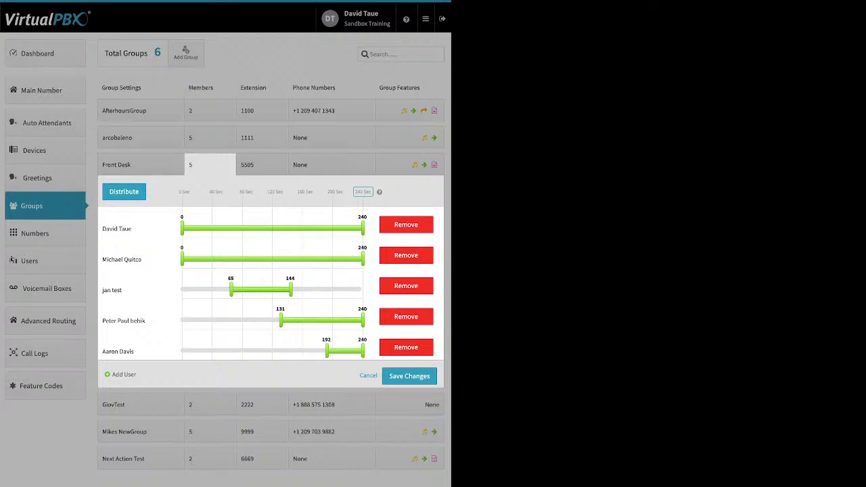
drag(290, 290, 363, 290)
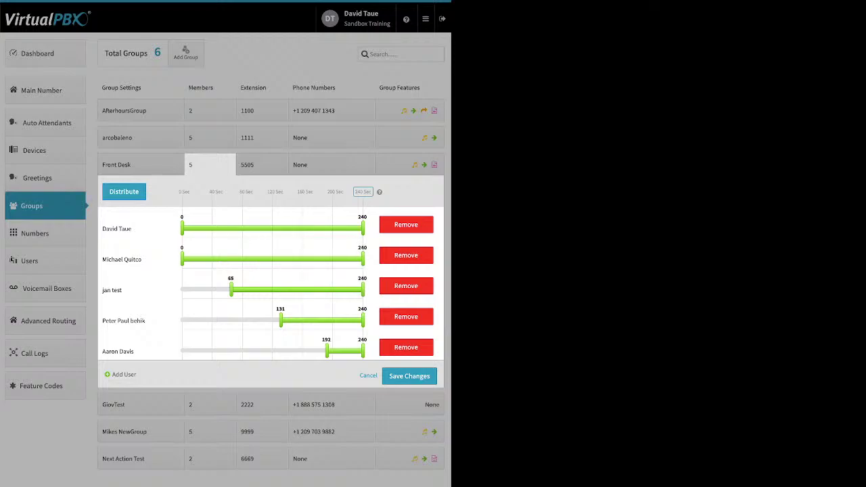
Start the third, fourth and fifth members' ring windows at 0 seconds.
drag(230, 290, 181, 289)
drag(281, 320, 182, 320)
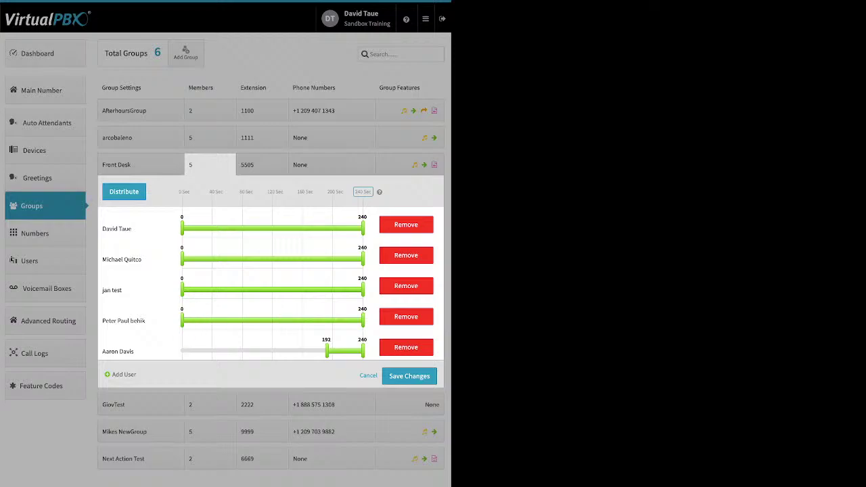
drag(326, 350, 182, 350)
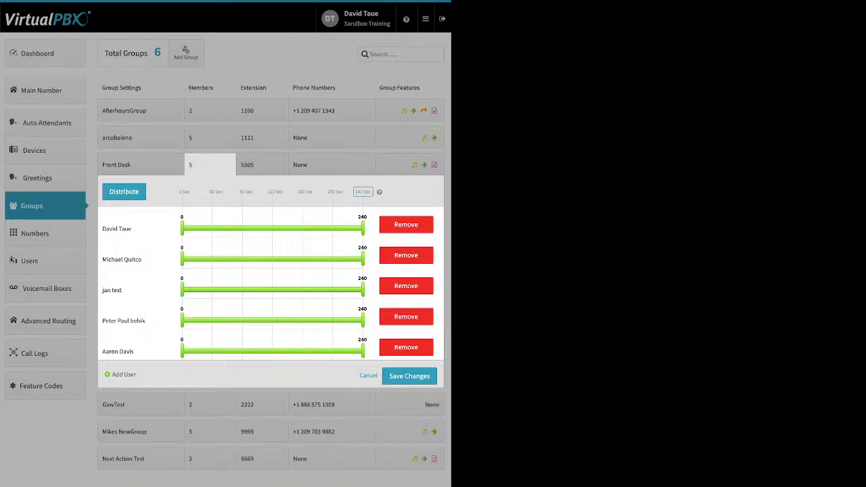
Distribute the five Front Desk members into 48-second ring windows, then move the first member to last.
click(124, 192)
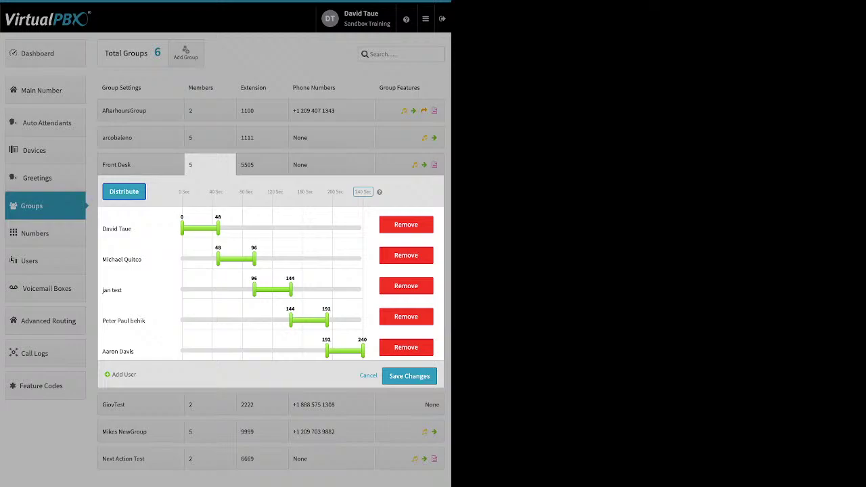
drag(116, 229, 197, 354)
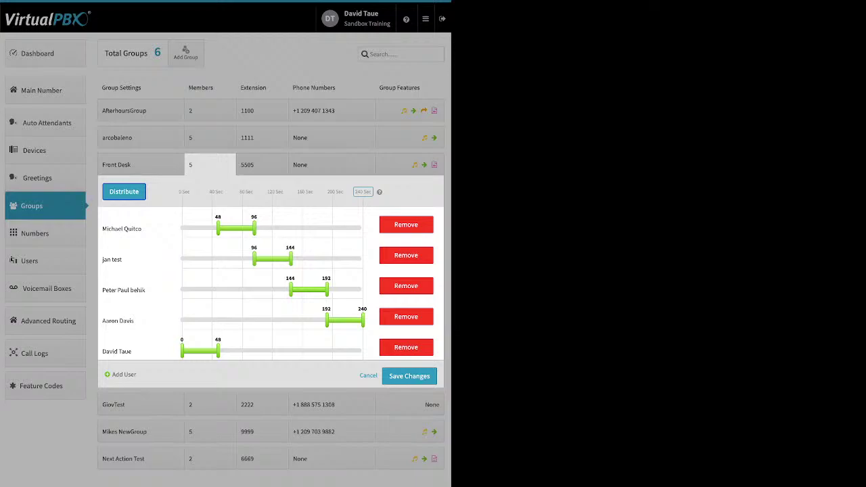
Move the fourth Front Desk member to the top of the ring order.
drag(117, 320, 117, 229)
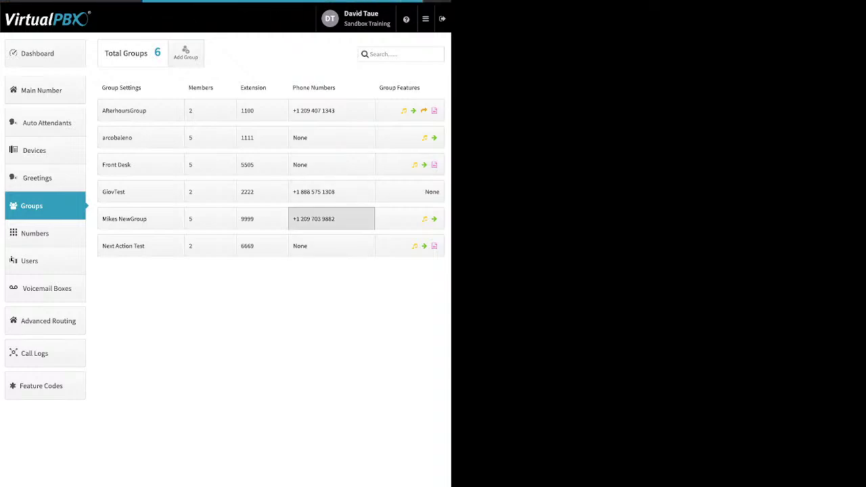
Check Mikes NewGroup's phone number options without changes, then open GiovTest's group features.
click(332, 218)
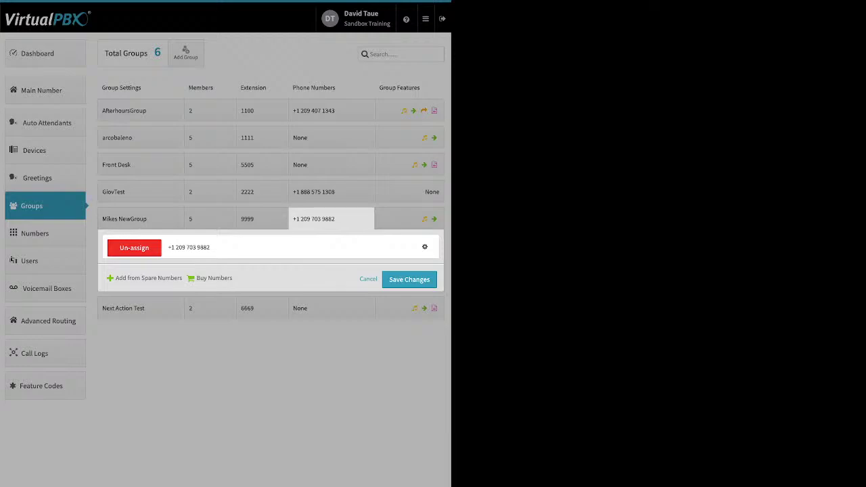
click(424, 246)
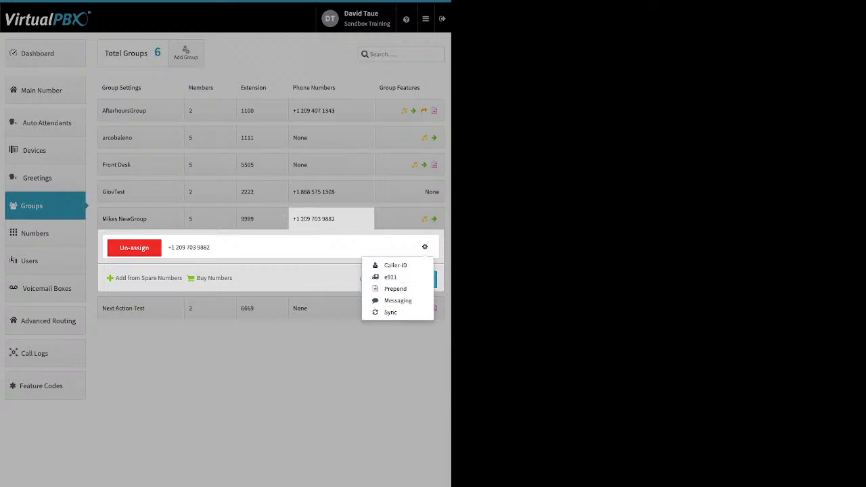
key(Escape)
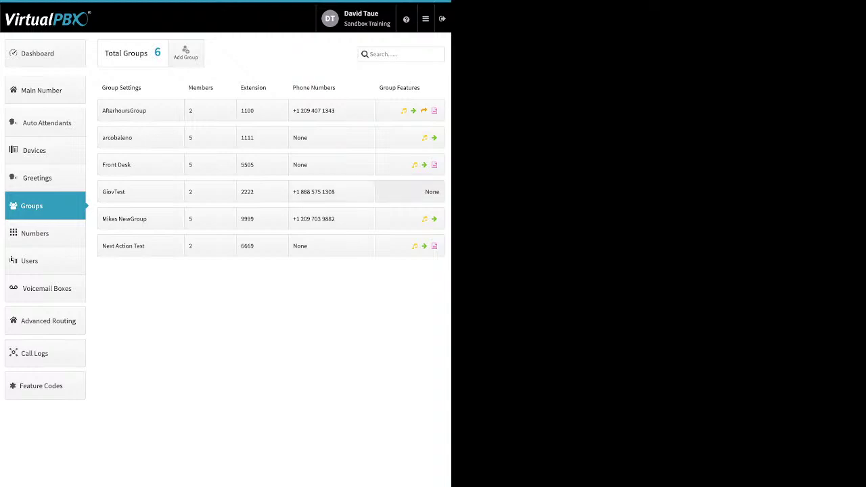
click(410, 192)
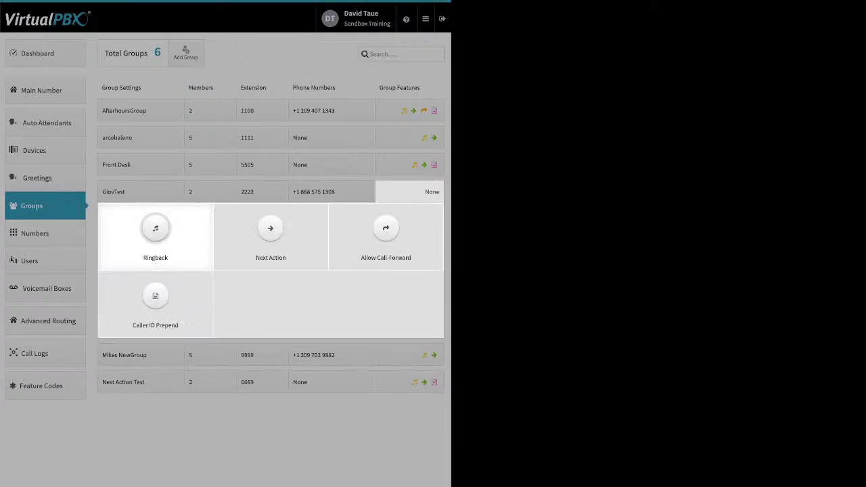
click(156, 233)
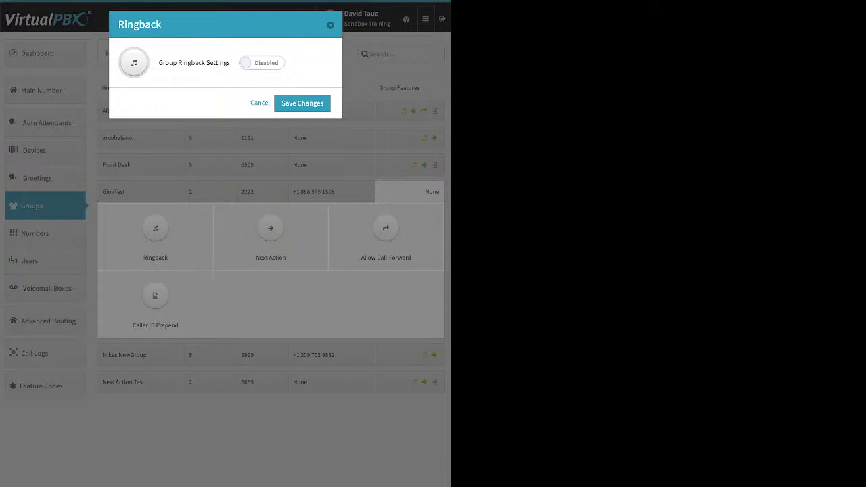
click(262, 62)
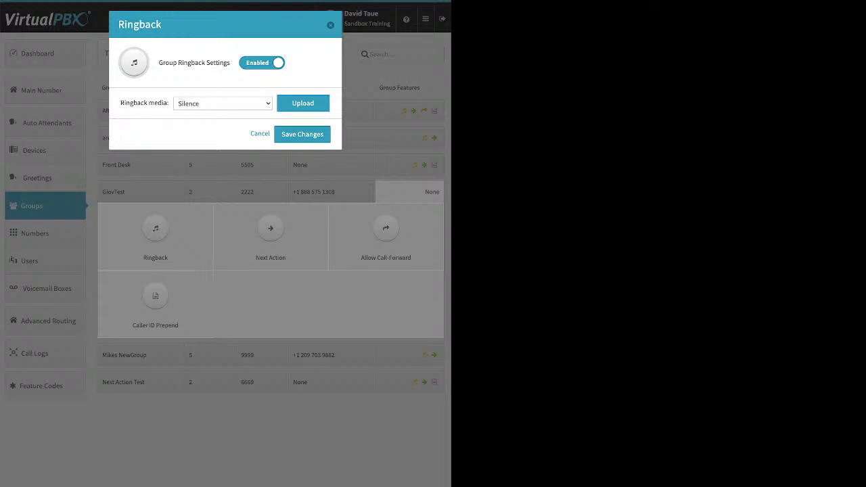
click(302, 103)
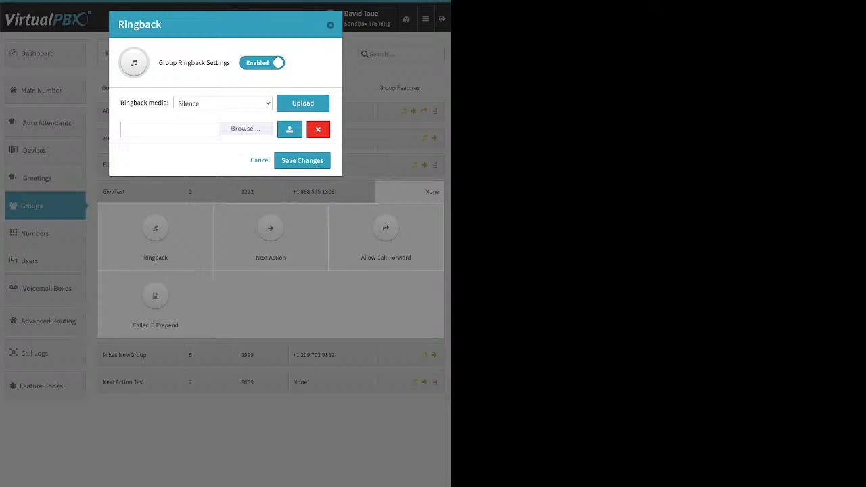
key(Escape)
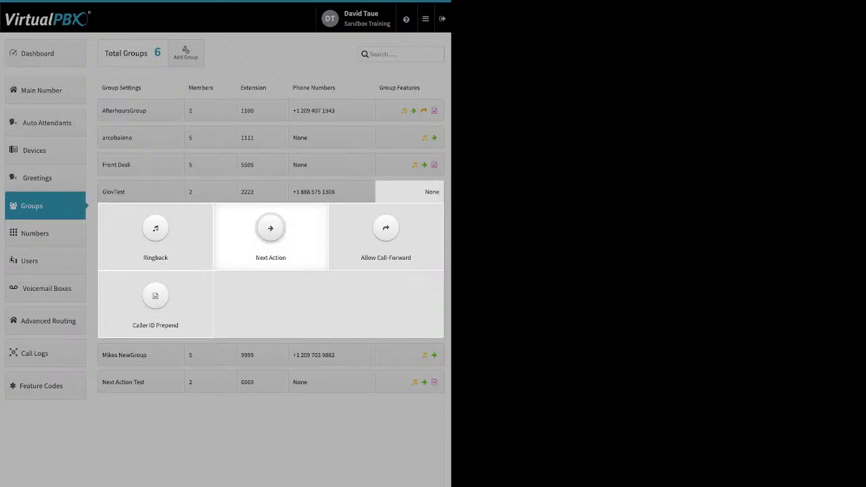
Enable GiovTest's Next Action to forward unanswered calls to a user's voicemail box, and save.
click(271, 230)
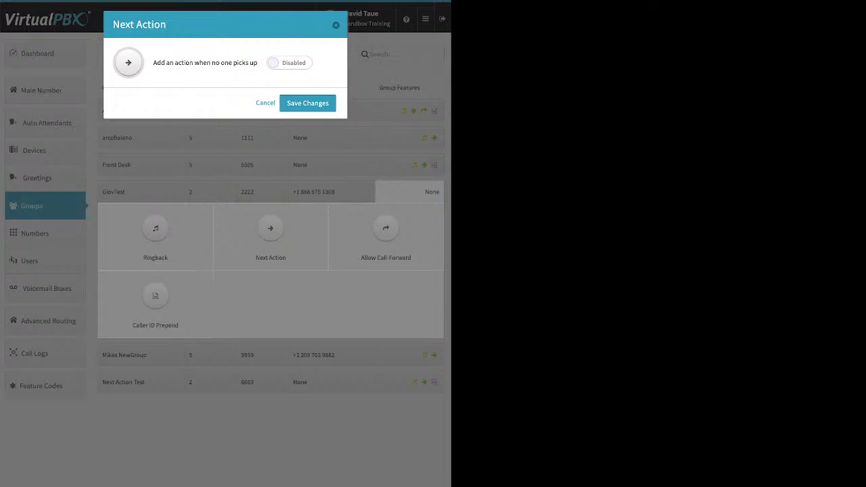
click(289, 62)
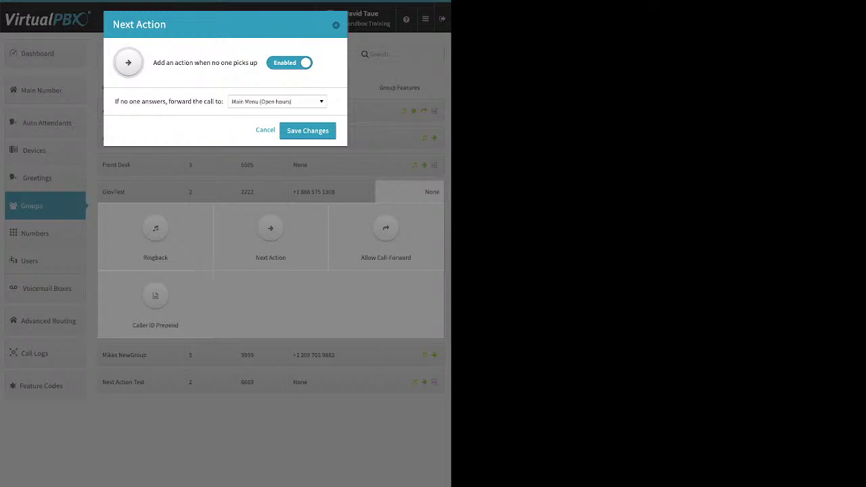
click(277, 101)
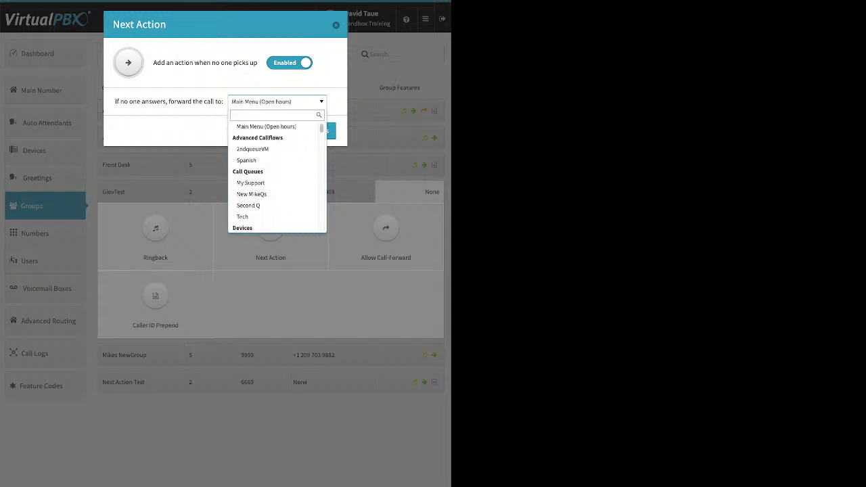
scroll(274, 169, down, 2)
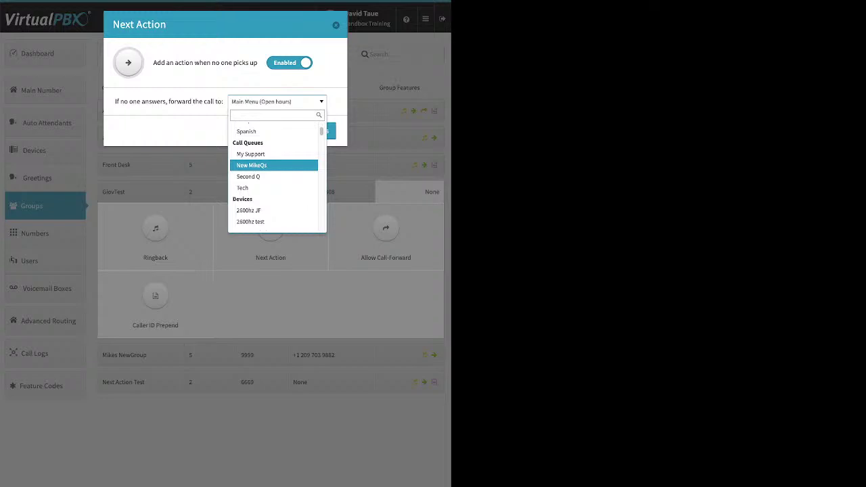
key(Down)
key(Down)
key(Down)
key(Down)
key(Down)
key(Down)
key(Down)
key(Down)
key(Down)
key(Down)
key(Down)
key(Down)
key(Down)
key(Down)
key(Down)
key(Down)
key(Down)
key(Down)
key(Down)
key(Down)
key(Down)
key(Down)
key(Down)
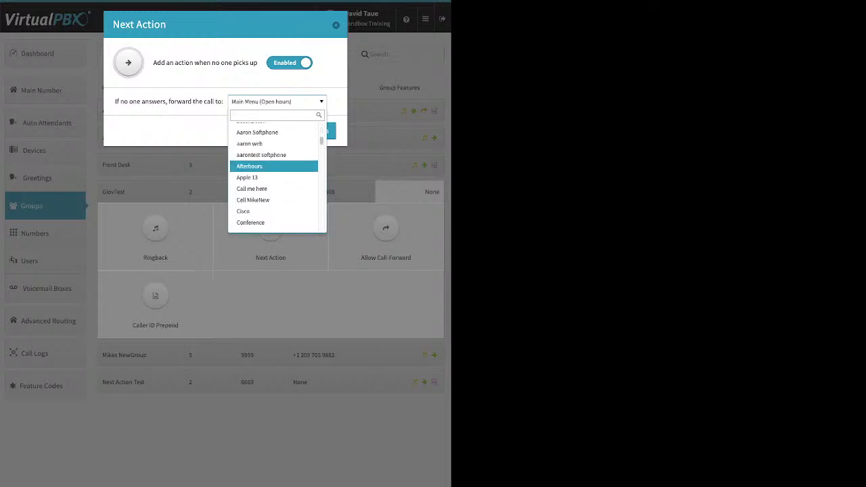
key(Down)
key(Down)
key(Down)
key(Down)
key(Down)
key(Down)
key(Down)
key(Down)
key(Down)
key(Down)
key(Down)
key(Down)
key(Down)
key(Down)
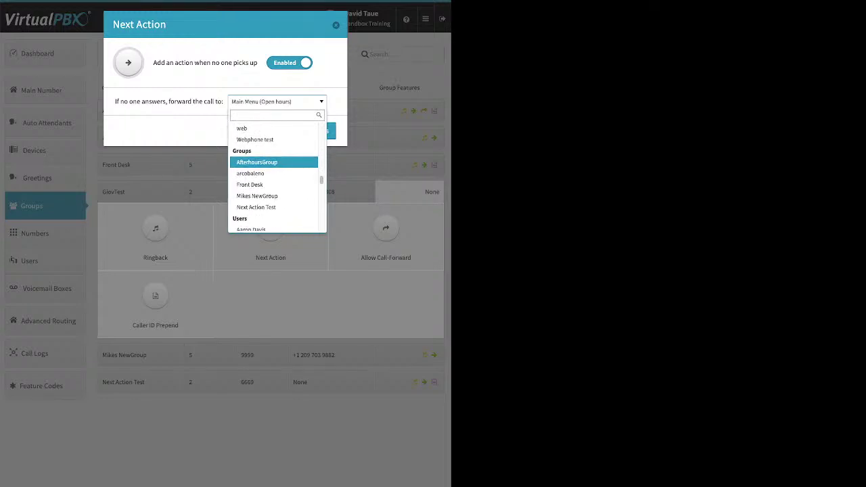
scroll(277, 178, down, 2)
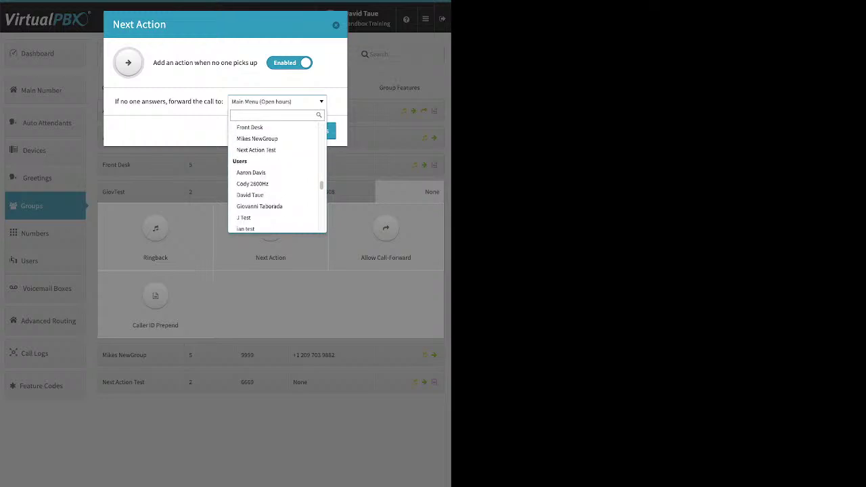
key(Down)
key(Down)
key(Down)
key(Down)
key(Down)
key(Down)
key(Down)
key(Down)
key(Down)
key(Down)
key(Down)
key(Down)
key(Down)
key(Down)
key(Down)
key(Down)
key(Down)
key(Down)
key(Down)
key(Down)
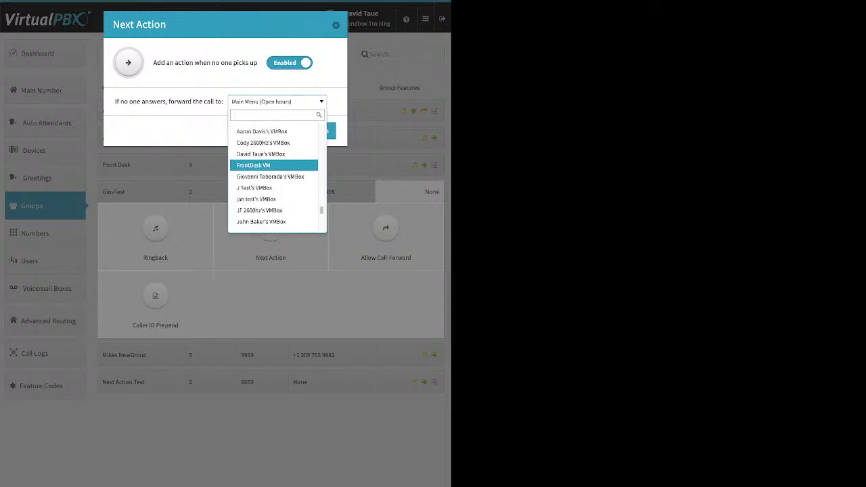
key(Up)
key(Up)
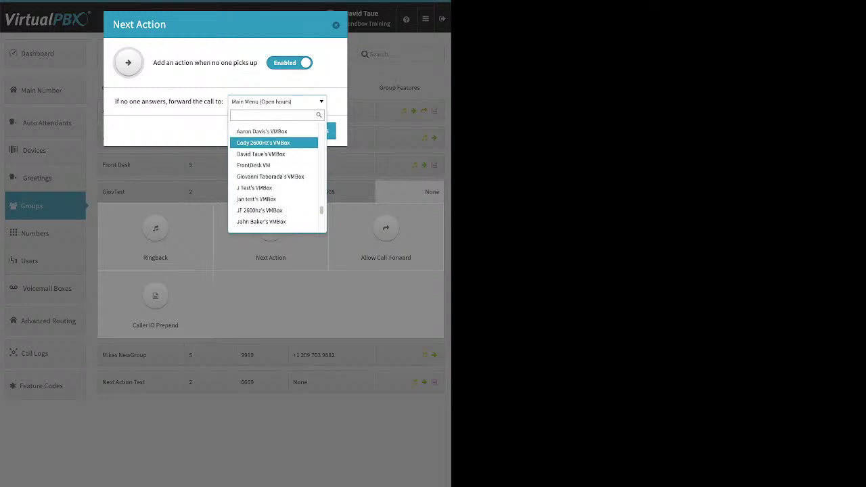
key(Return)
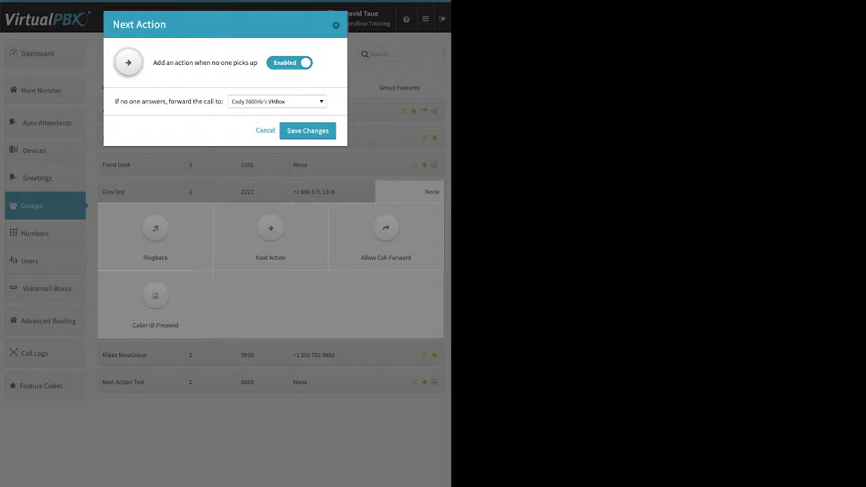
key(Return)
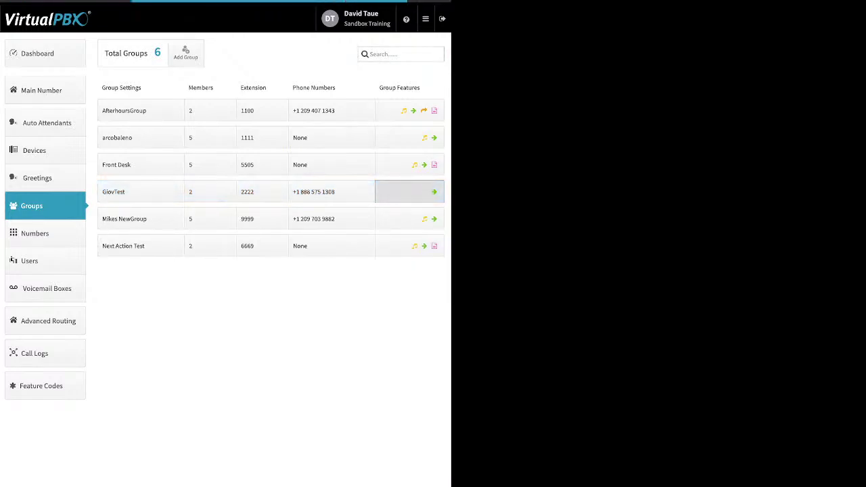
Allow GiovTest group members to forward ring-group calls and save the setting.
click(409, 191)
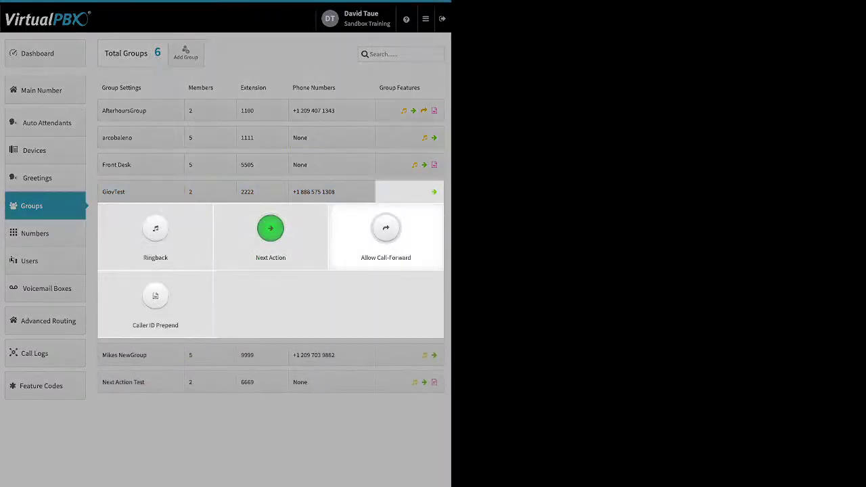
click(385, 237)
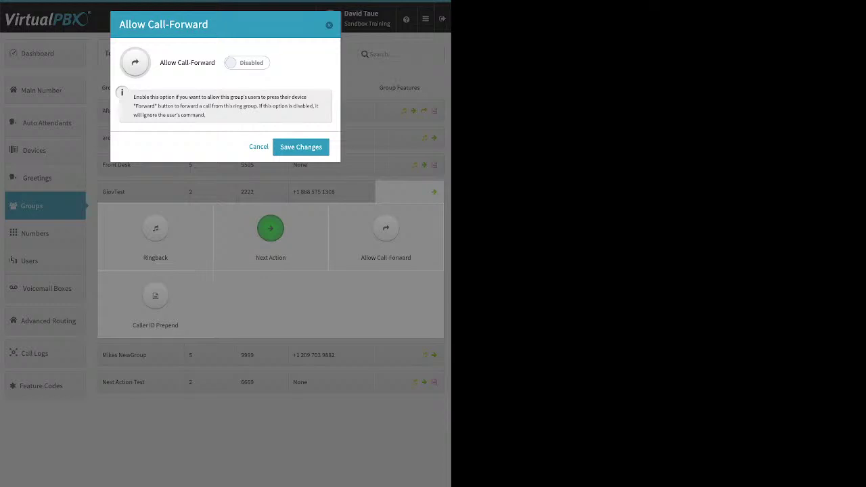
click(247, 62)
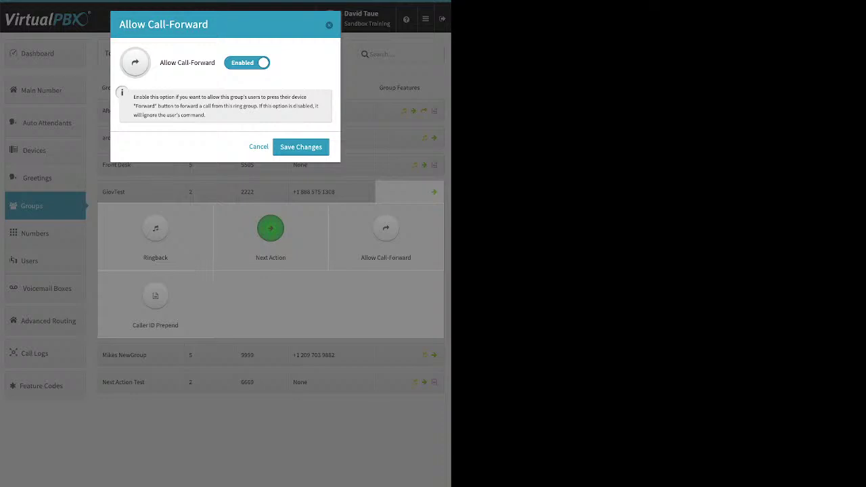
click(301, 147)
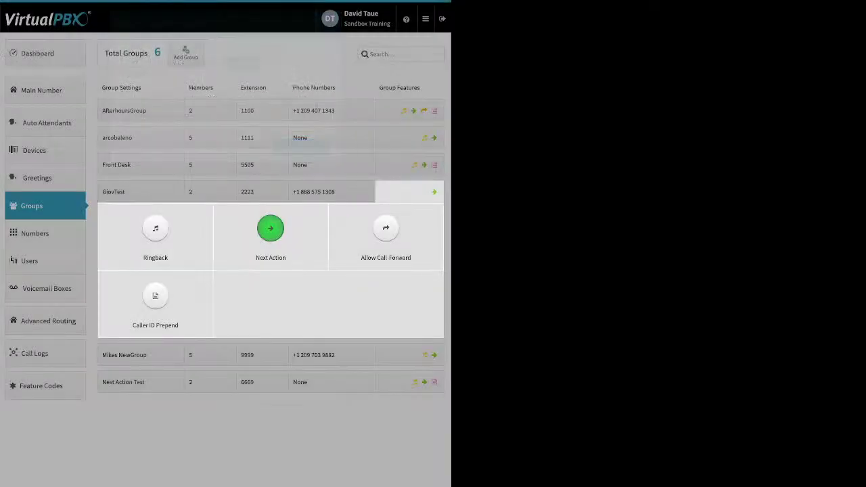
Review GiovTest's Caller ID Prepend name and number prefix fields, then close without saving.
click(155, 295)
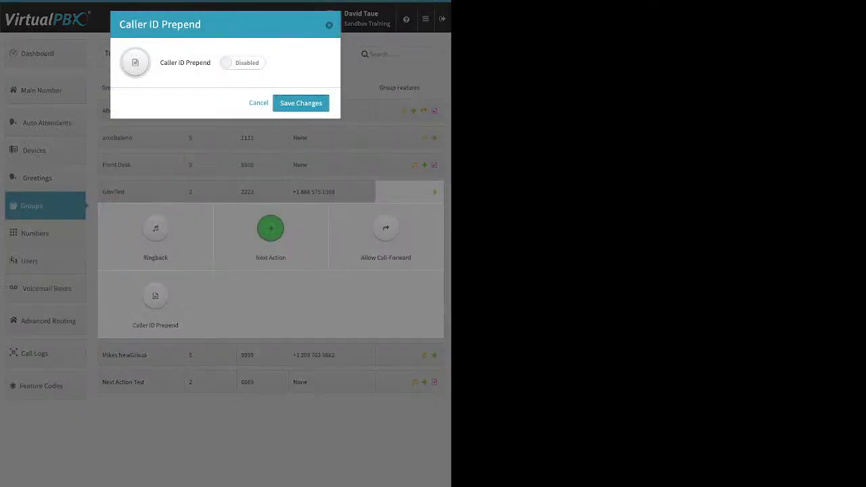
click(242, 63)
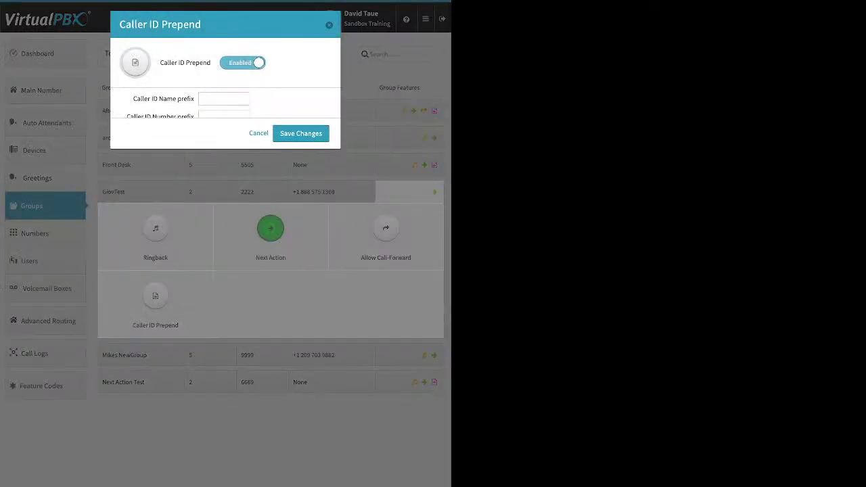
drag(133, 101, 194, 102)
drag(126, 120, 194, 120)
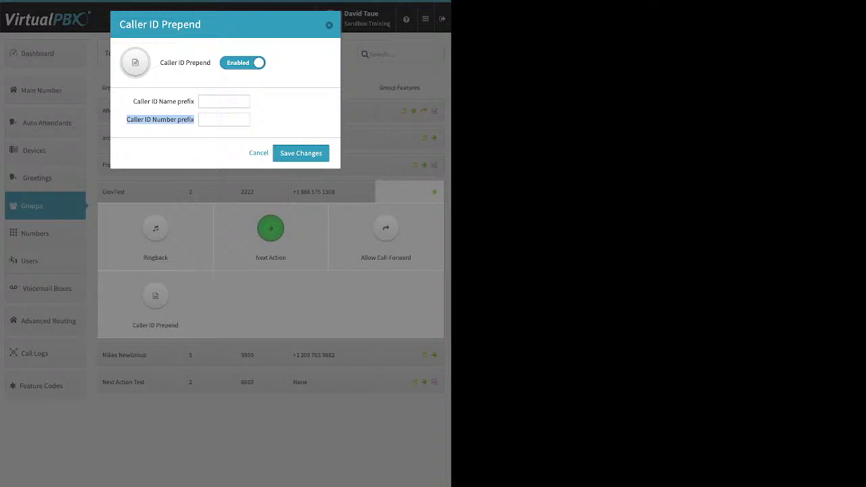
key(Escape)
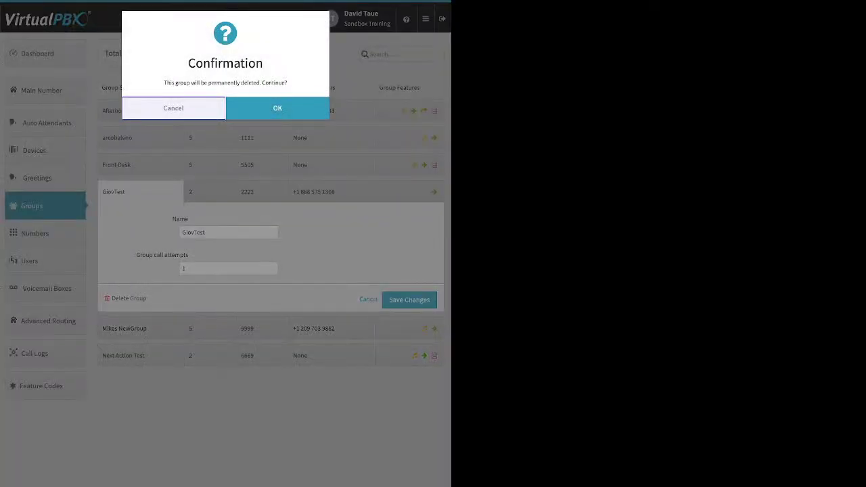
Confirm permanent deletion of the GiovTest group.
key(Return)
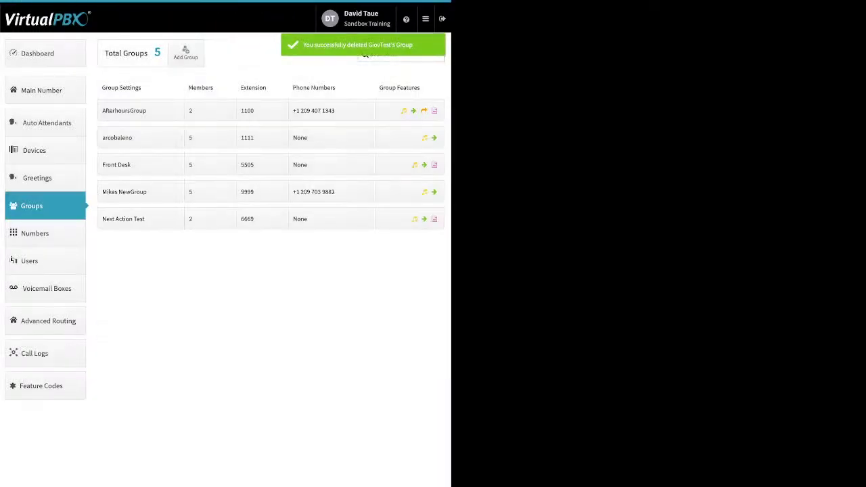
Go to the Numbers page listing the account's numbers in use.
click(45, 233)
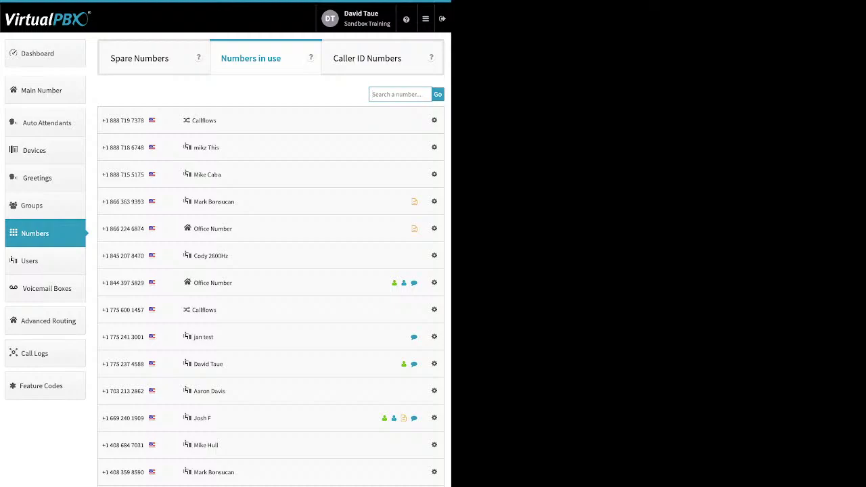
Glance at the mikz This number's options, then switch to the Spare Numbers list.
click(434, 146)
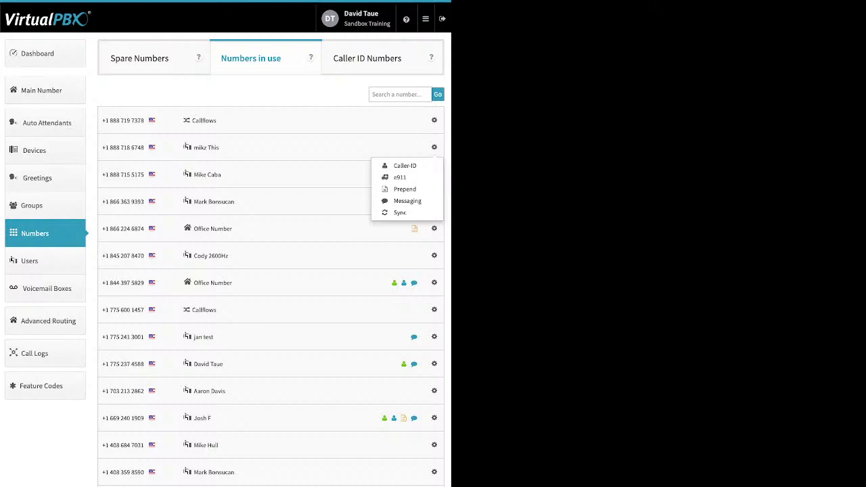
key(Escape)
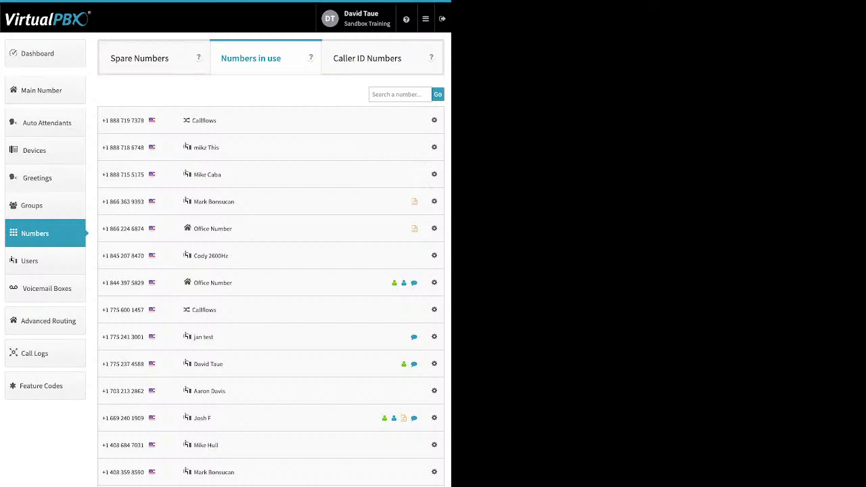
click(139, 58)
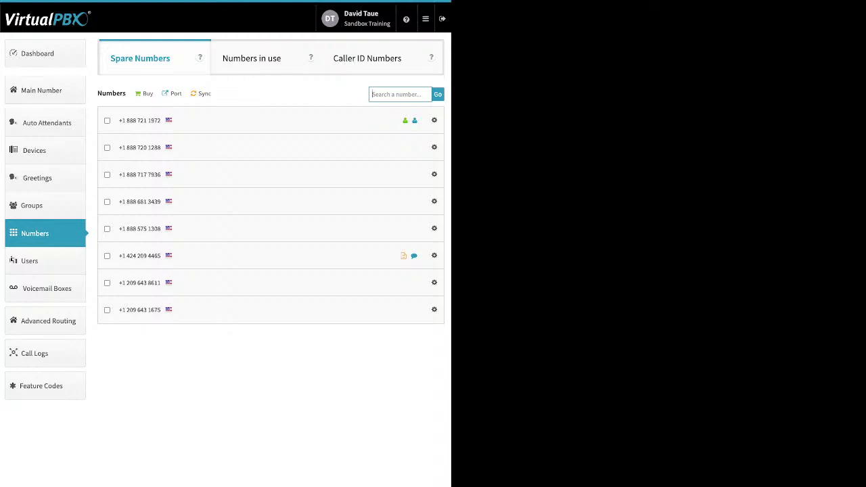
click(399, 94)
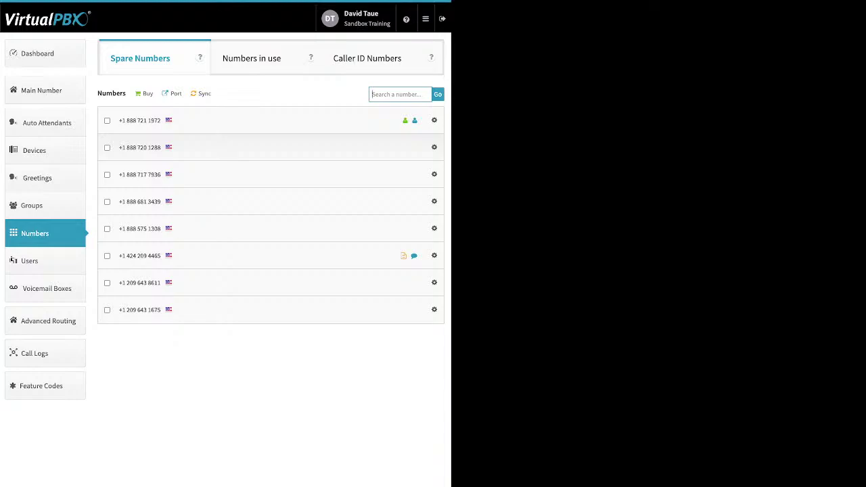
click(399, 94)
click(107, 147)
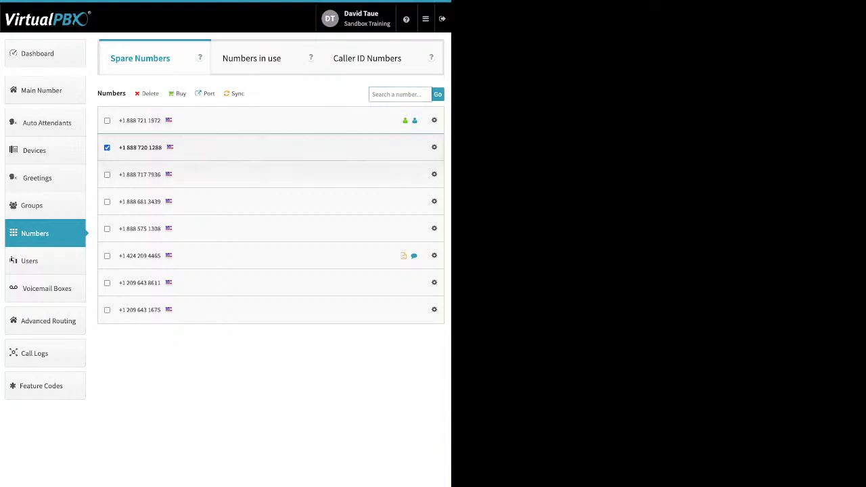
click(107, 174)
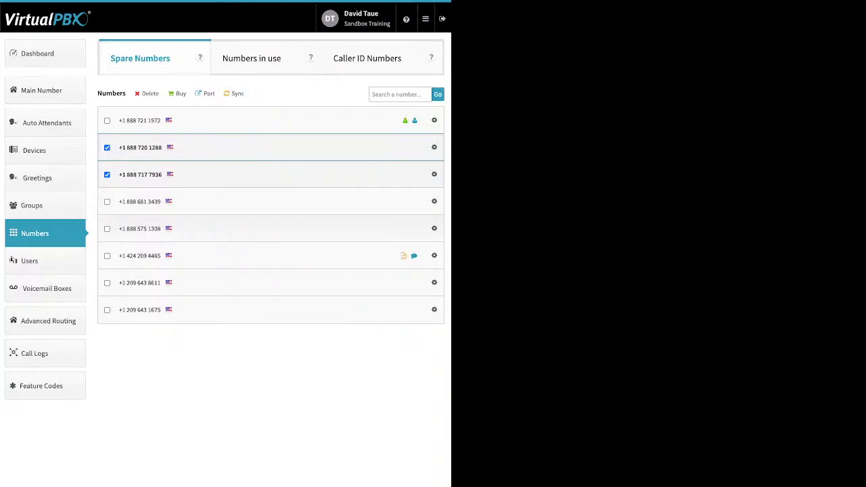
click(107, 229)
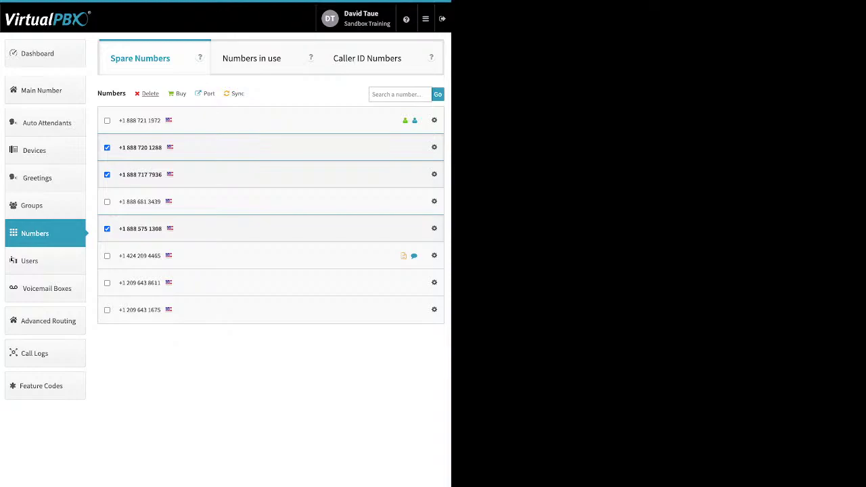
click(150, 93)
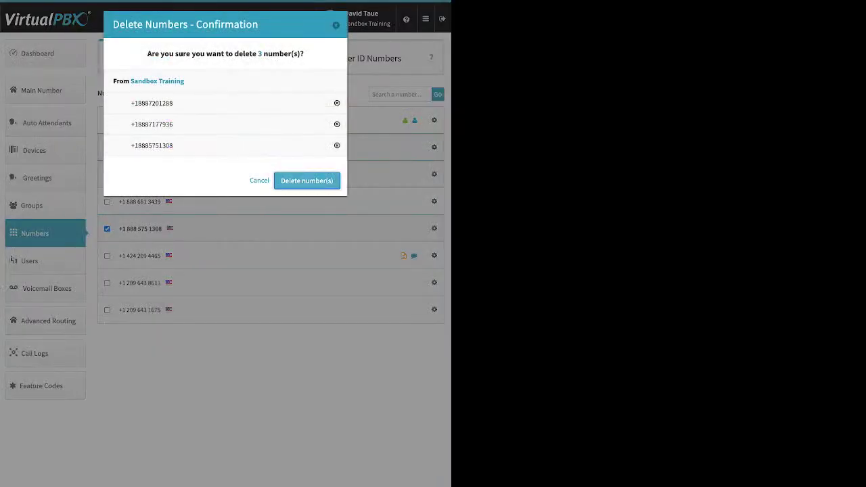
click(306, 181)
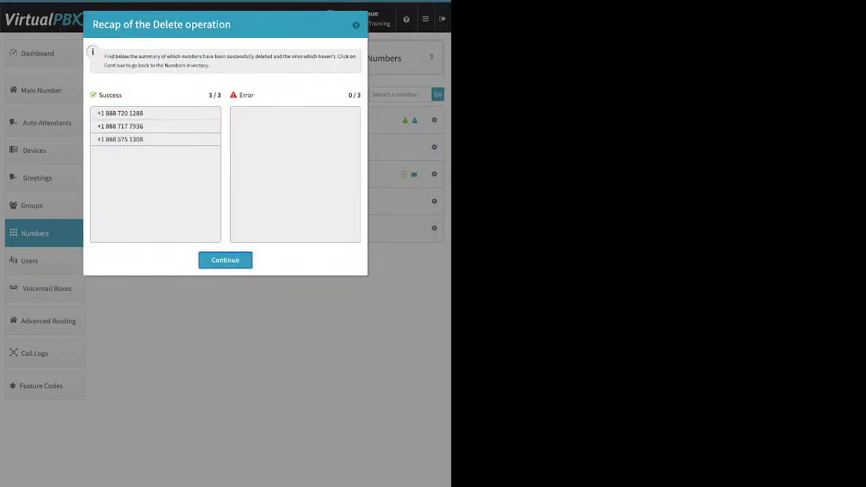
click(225, 260)
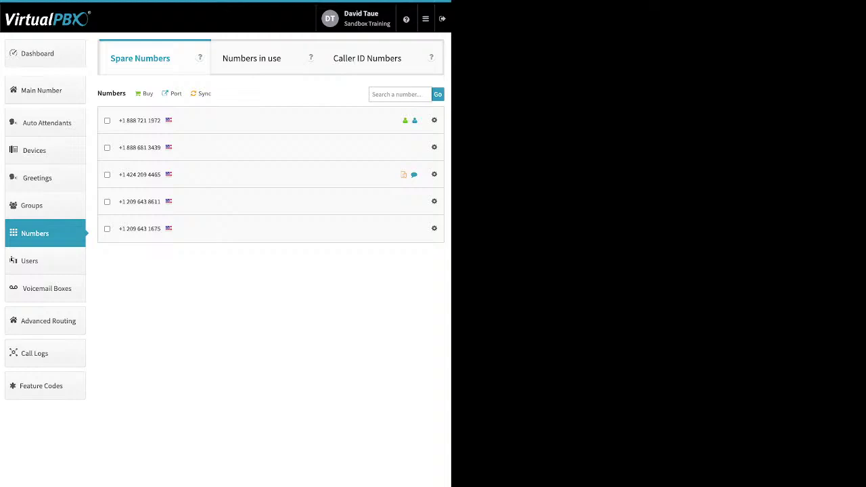
Browse toll-free and local numbers available to buy, closing both without purchasing.
click(144, 93)
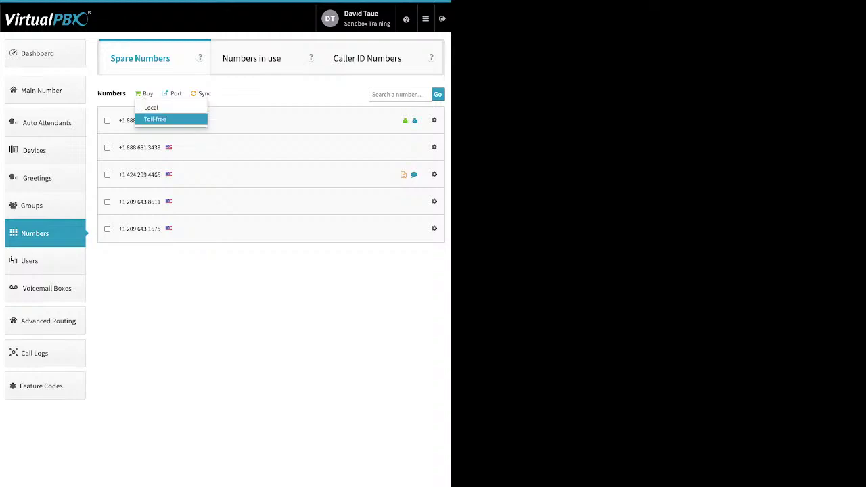
click(159, 119)
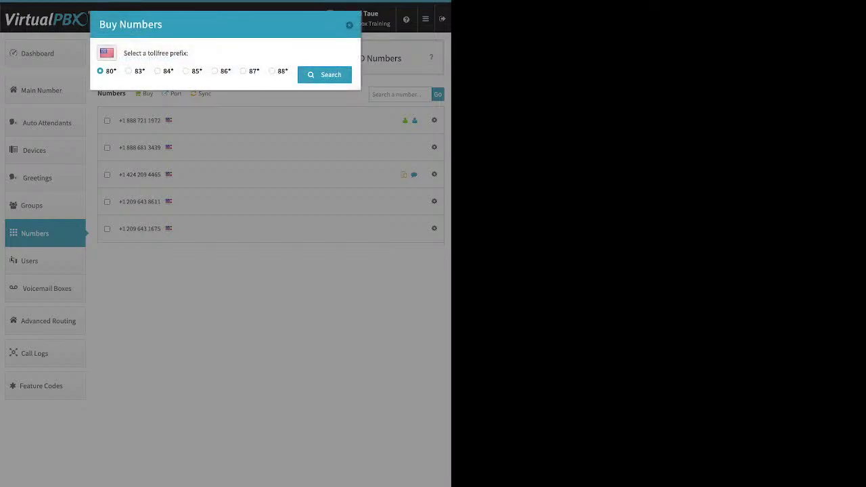
key(Escape)
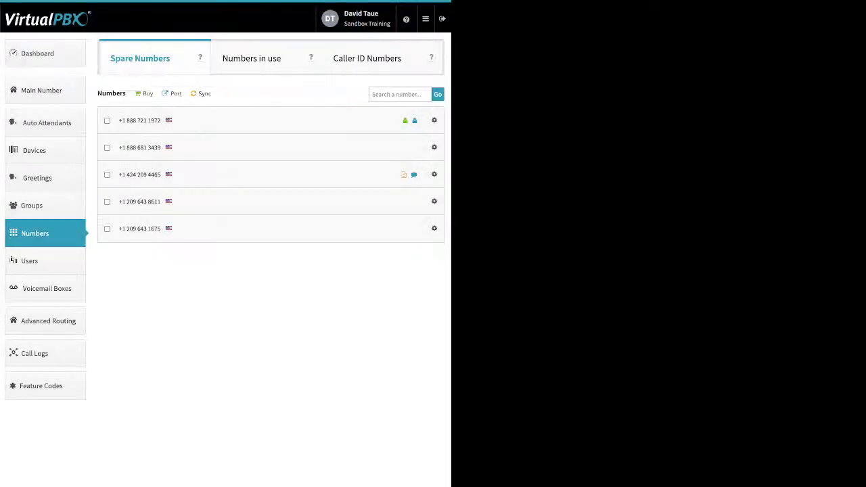
click(144, 93)
click(151, 107)
key(Escape)
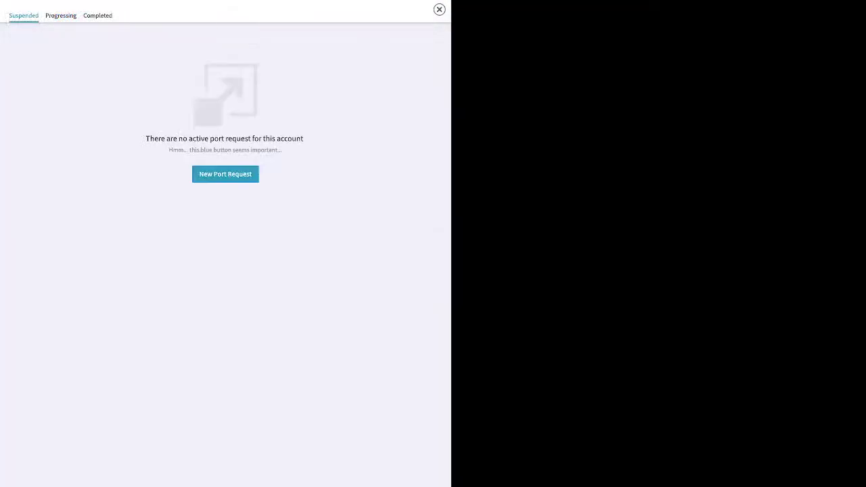
Start a port request named 'test' for U.S. Local Numbers and continue to bill verification.
click(225, 174)
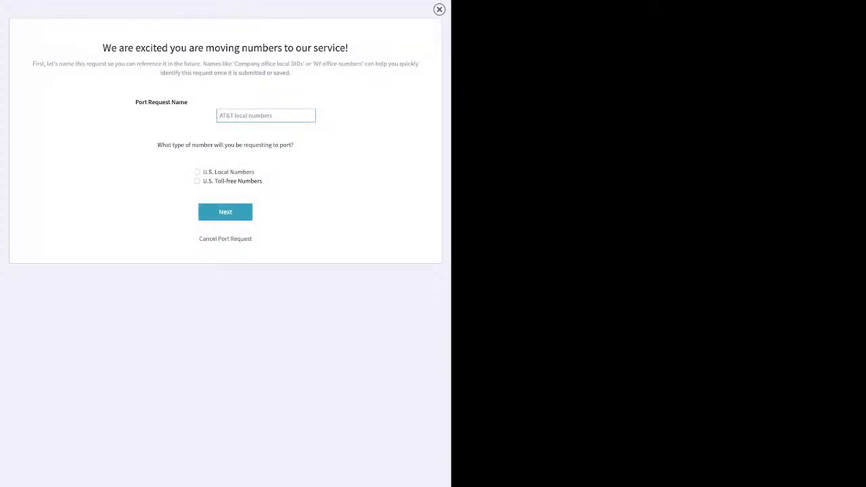
text(test)
click(197, 171)
click(225, 212)
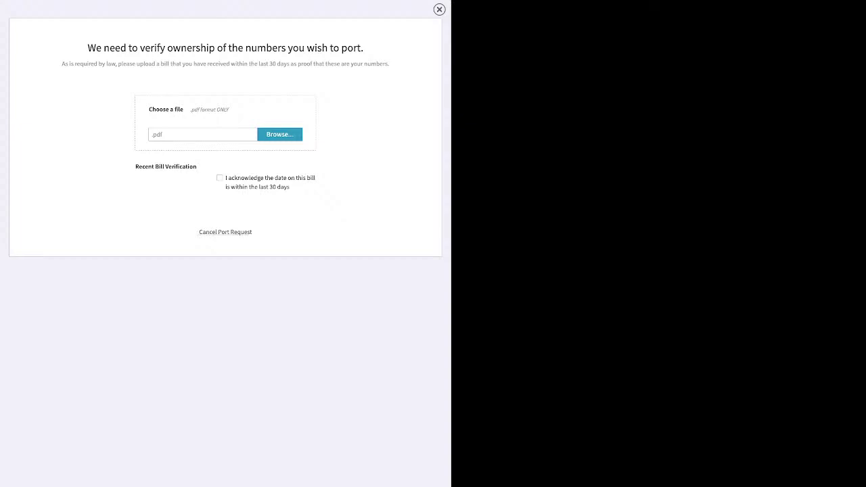
Cancel the port request and return to the list of five spare numbers.
click(225, 232)
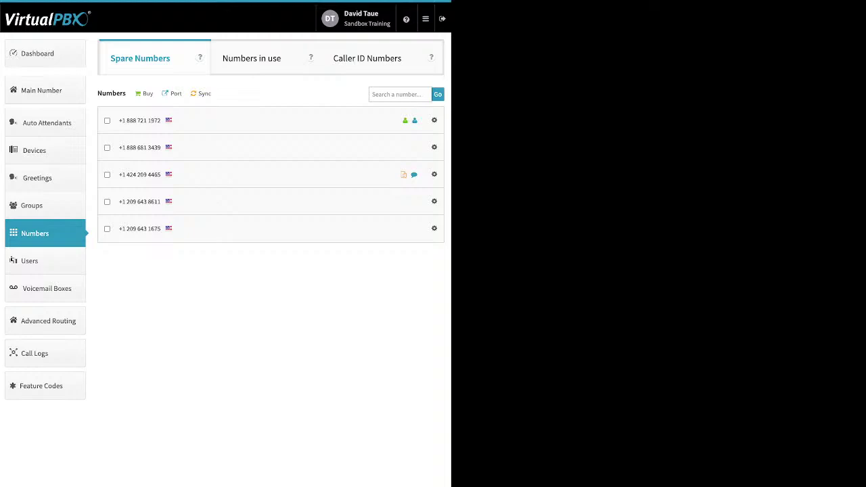
Show the 19 users and start a new user and device with extension 1014 prefilled.
click(14, 261)
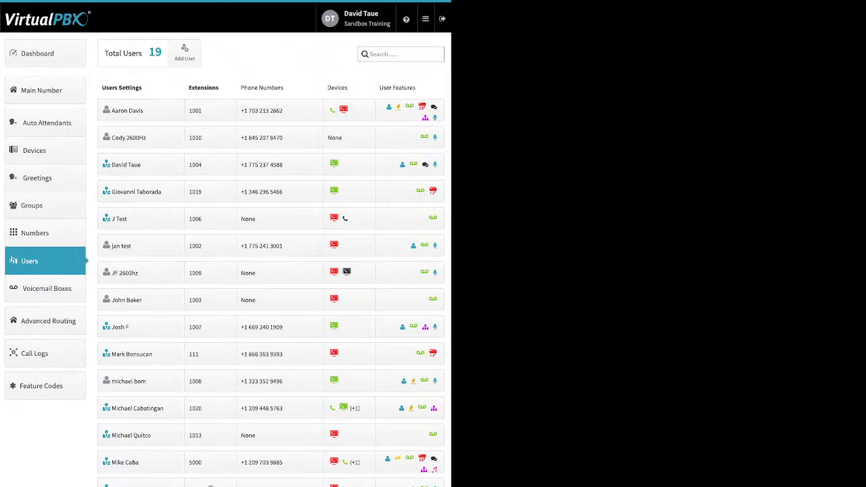
click(184, 52)
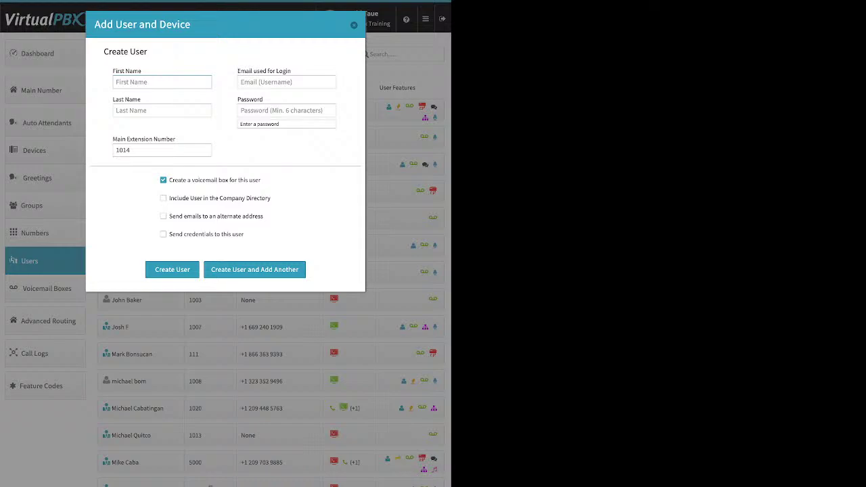
Set the new user's main extension number to 5830, keeping the voicemail box checked.
click(287, 82)
drag(292, 71, 237, 70)
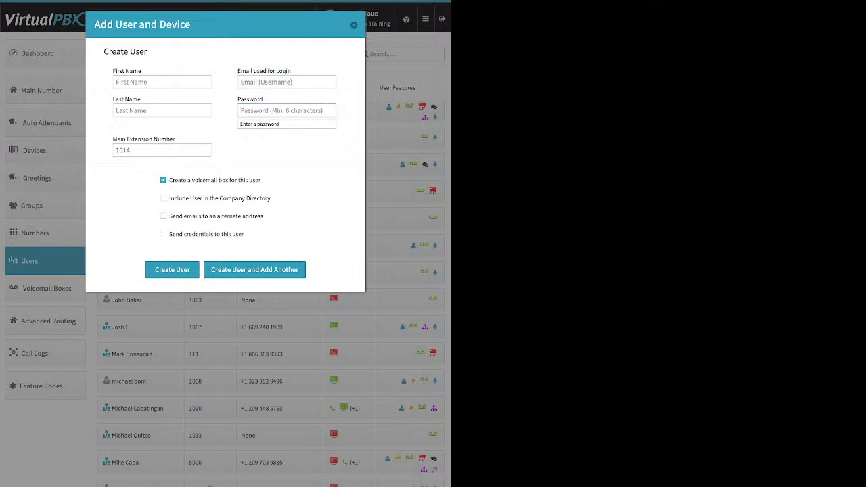
click(286, 110)
key(Tab)
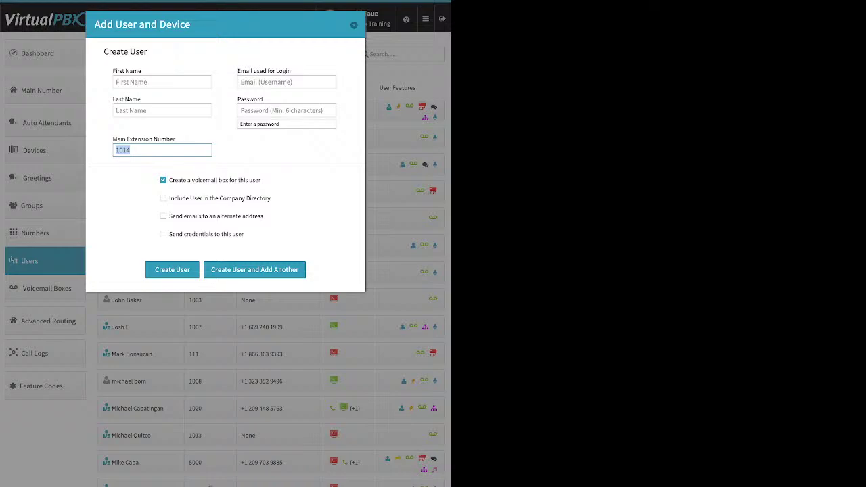
text(5830)
triple_click(214, 180)
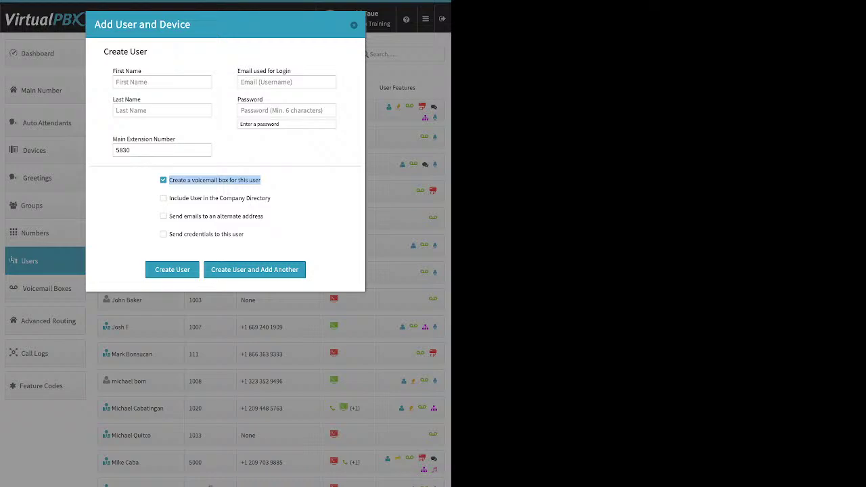
Toggle directory listing, leave alternate-address e-mails off, and send login credentials to the user.
drag(271, 198, 190, 197)
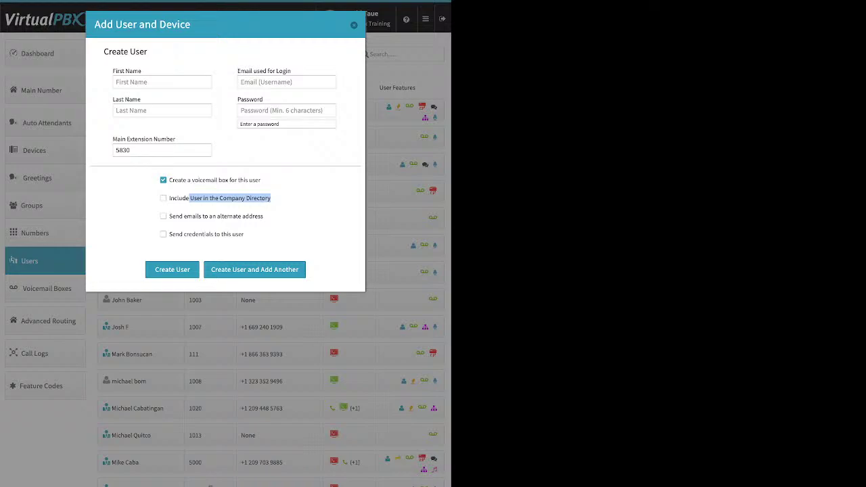
click(190, 197)
drag(263, 216, 183, 215)
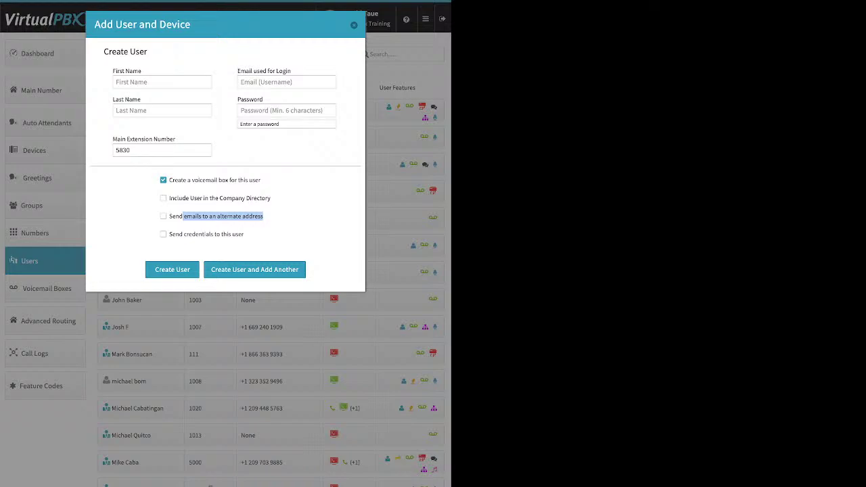
click(163, 216)
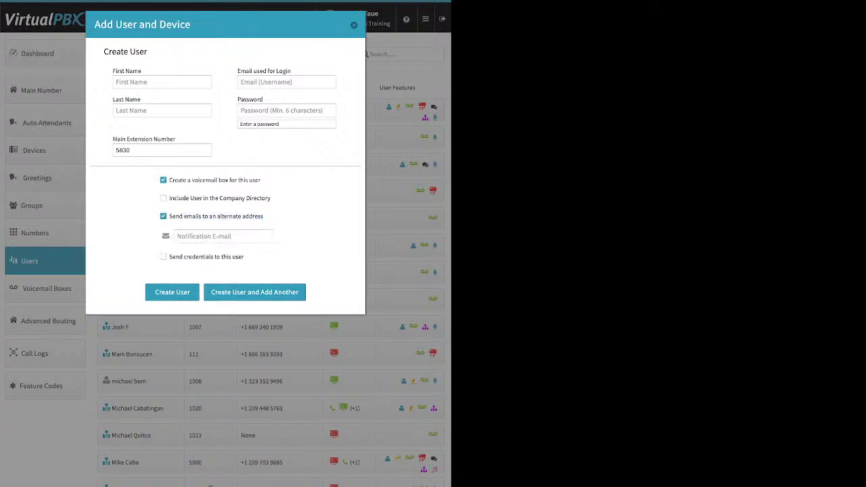
drag(263, 216, 183, 215)
click(224, 236)
key(shift+Tab)
key(space)
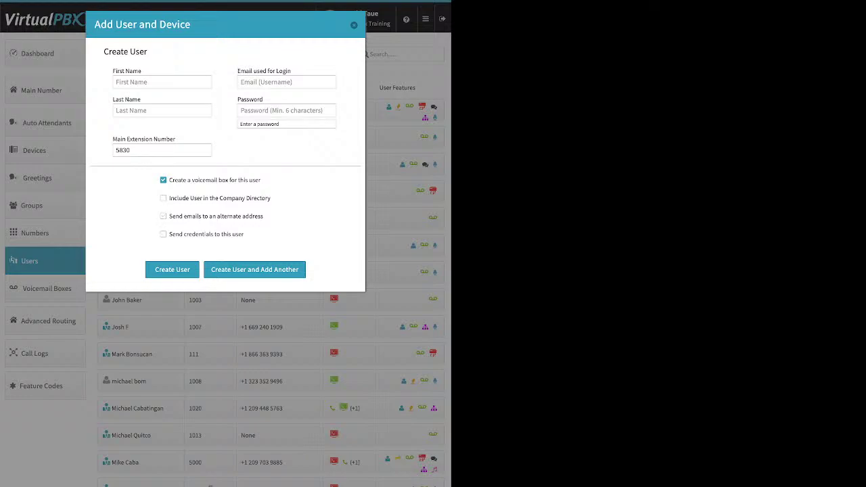
drag(244, 234, 175, 234)
click(163, 234)
Discard the new user, open the extension 1001 user's settings, and bring up its PIN reset.
key(Escape)
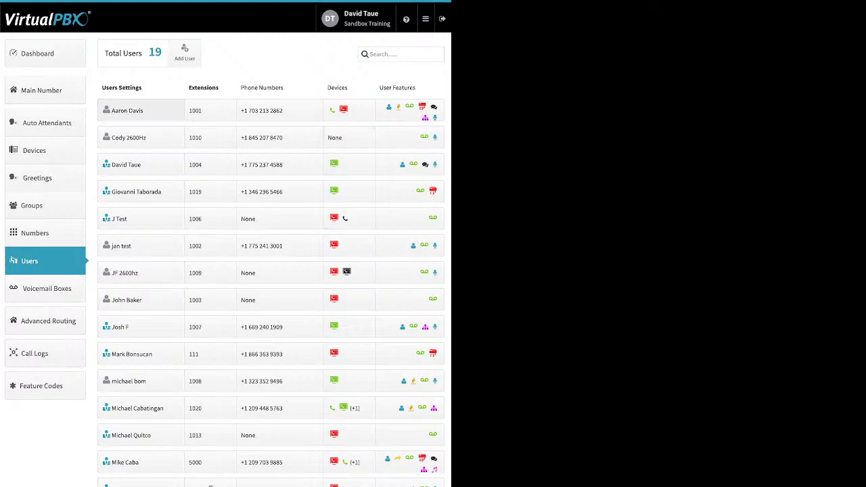
click(129, 110)
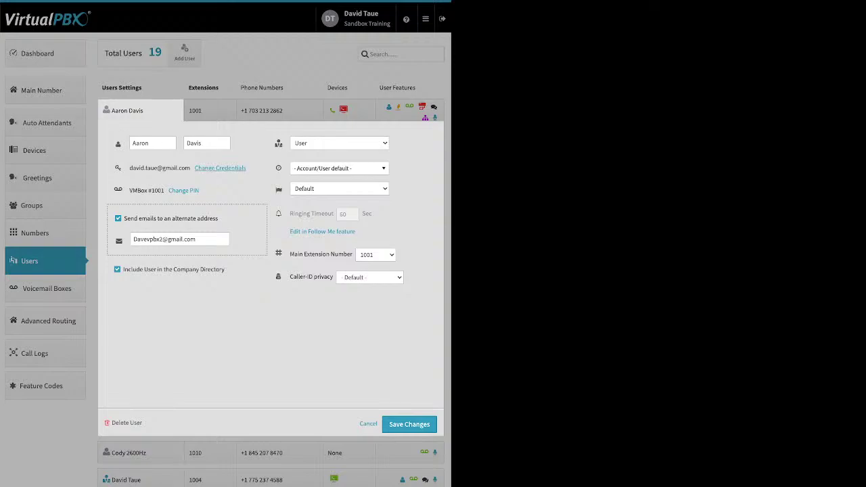
click(219, 168)
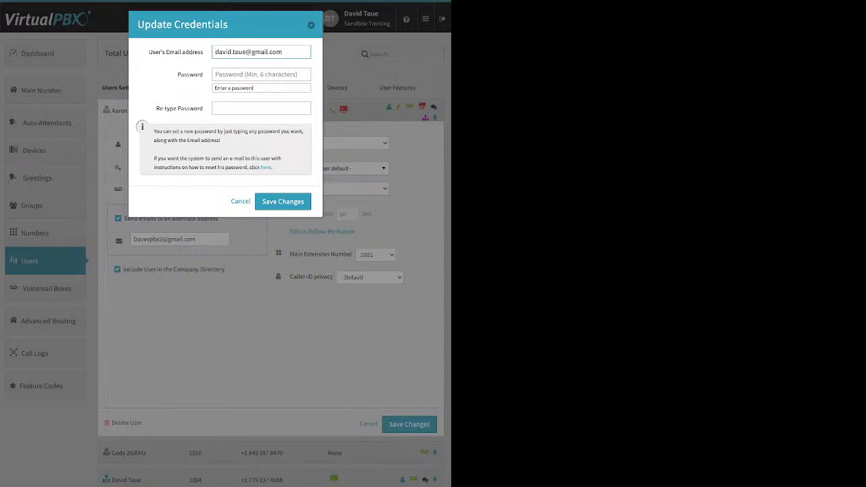
drag(273, 168, 255, 167)
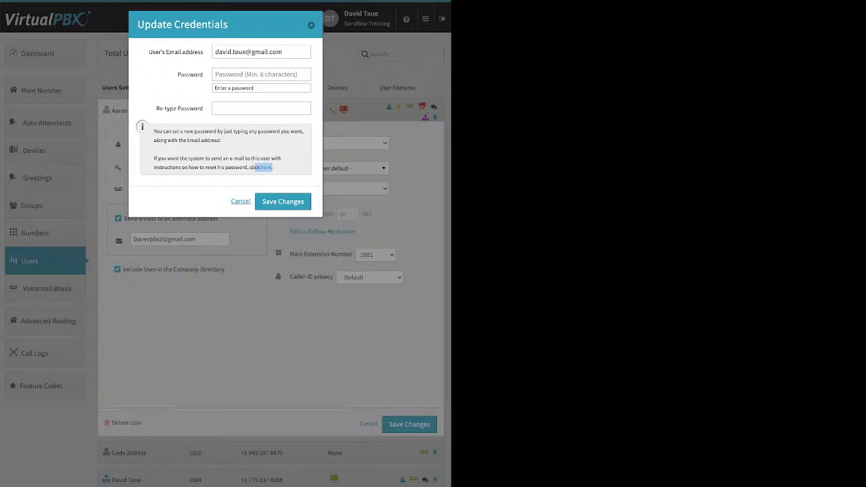
click(240, 201)
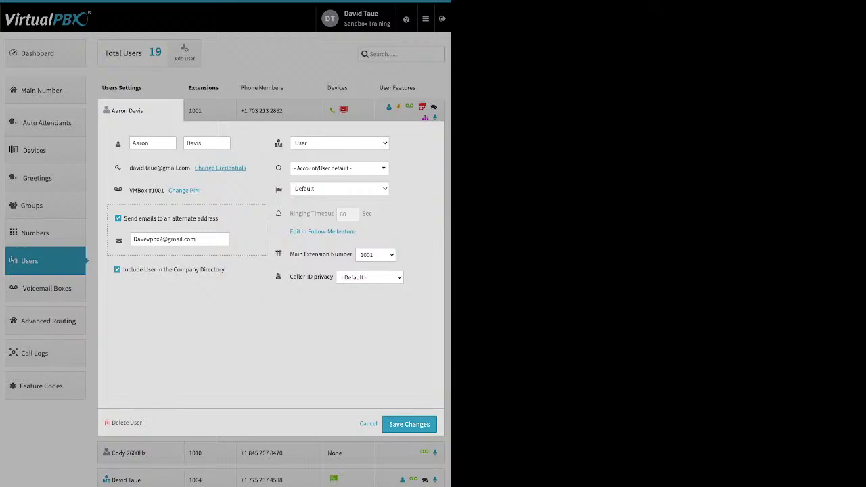
click(184, 190)
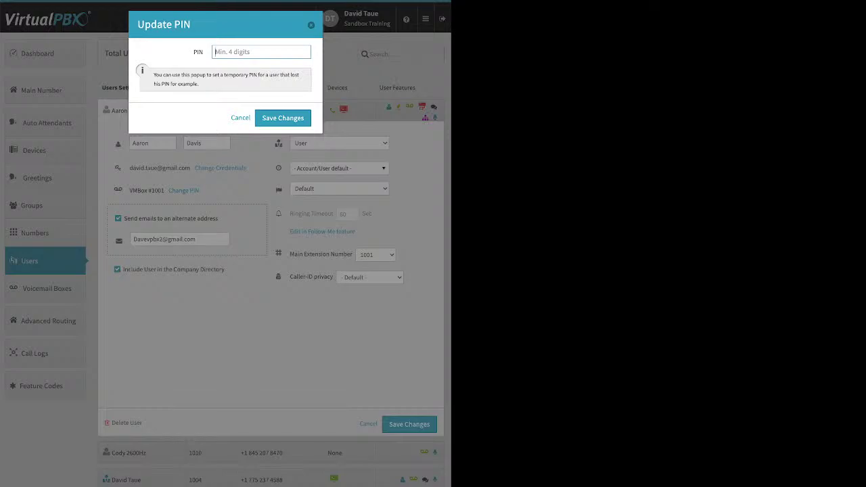
Dismiss the PIN reset, keeping alternate e-mails on and the timezone at Account/User default.
key(Escape)
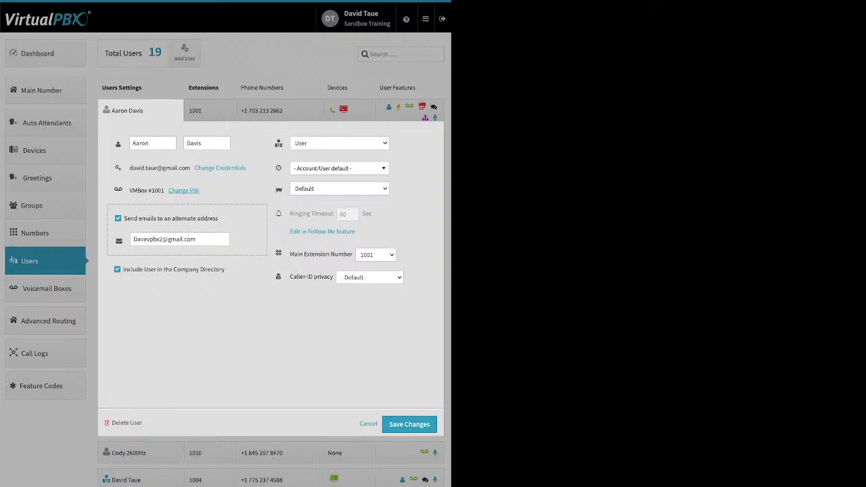
click(118, 218)
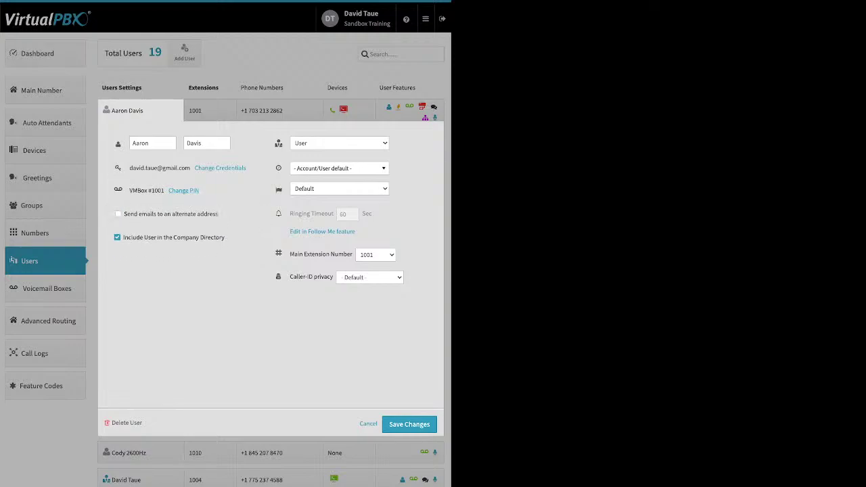
key(space)
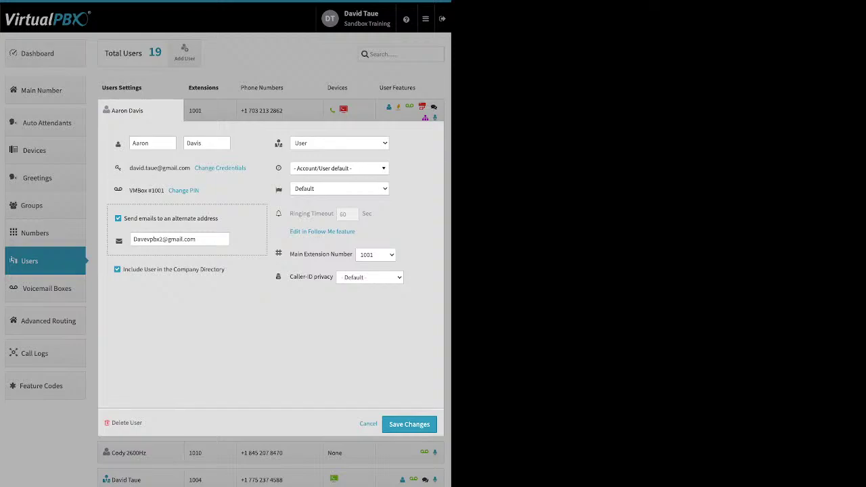
drag(123, 270, 224, 270)
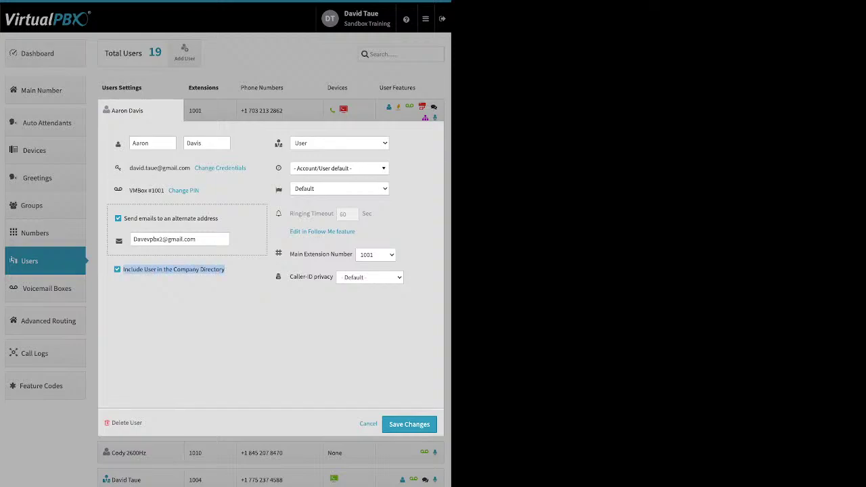
click(337, 168)
key(Escape)
mouse_move(278, 143)
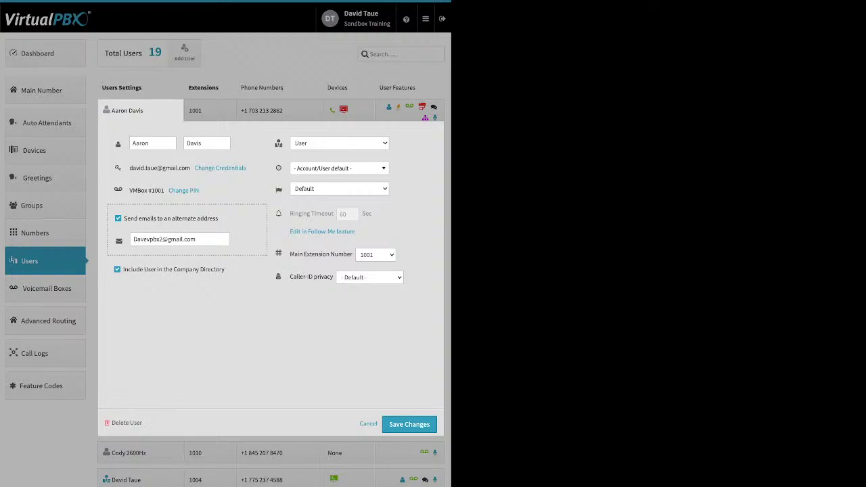
click(339, 167)
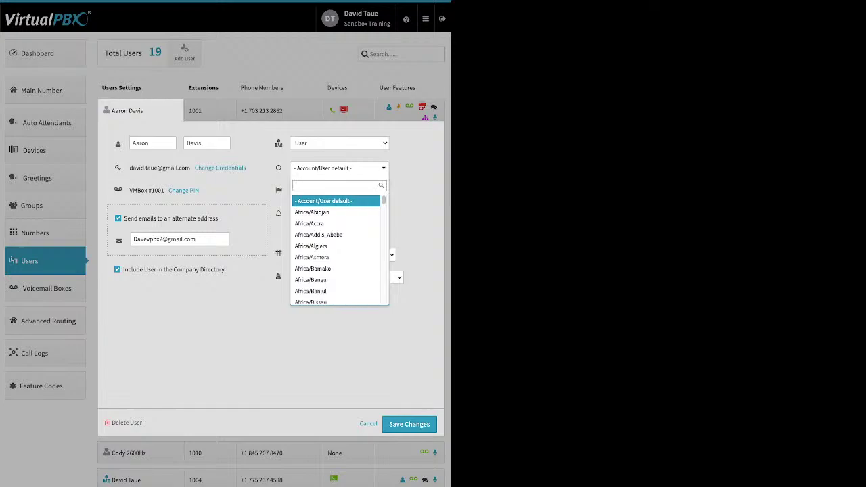
key(Escape)
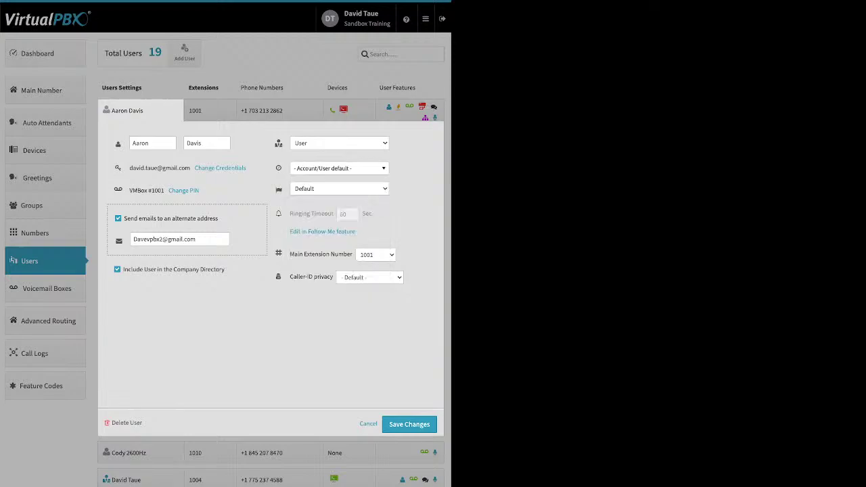
mouse_move(278, 190)
click(408, 424)
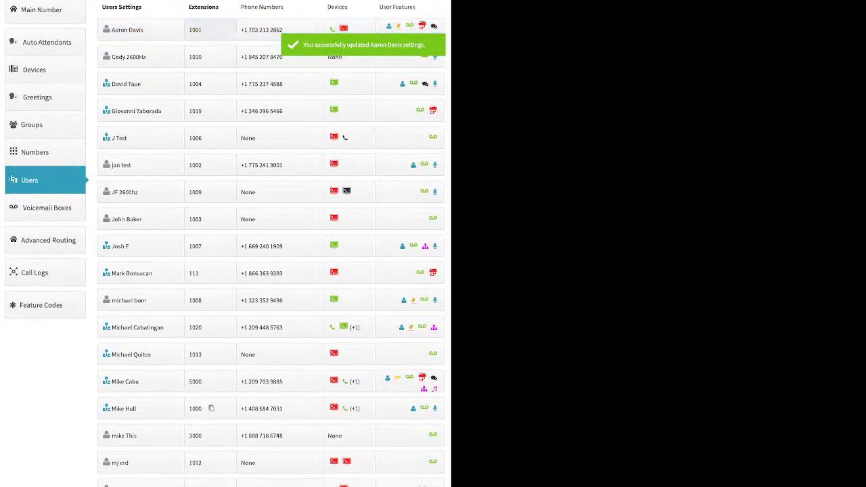
click(195, 29)
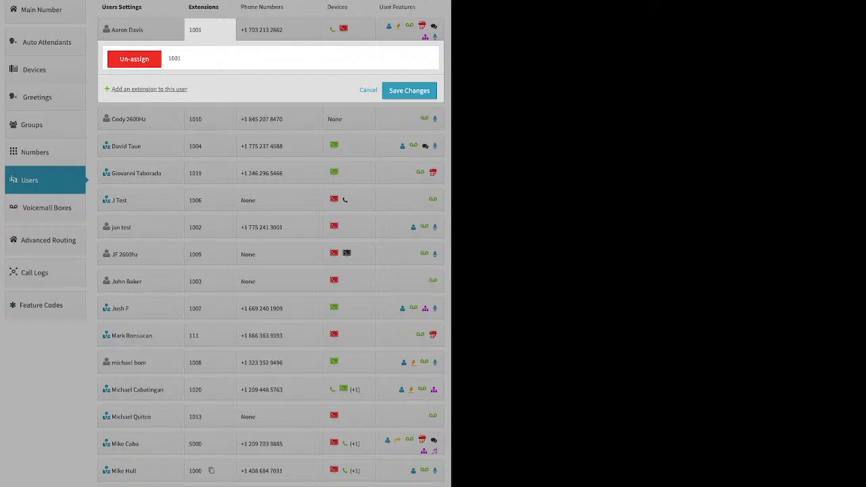
click(149, 89)
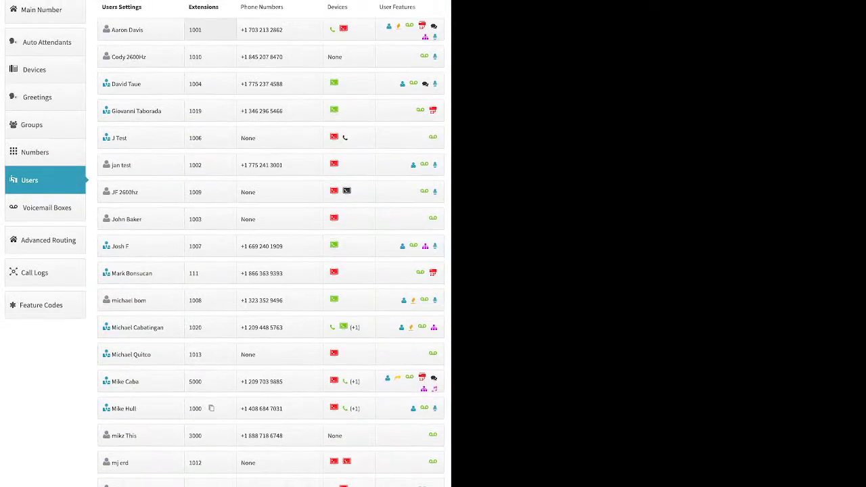
click(210, 30)
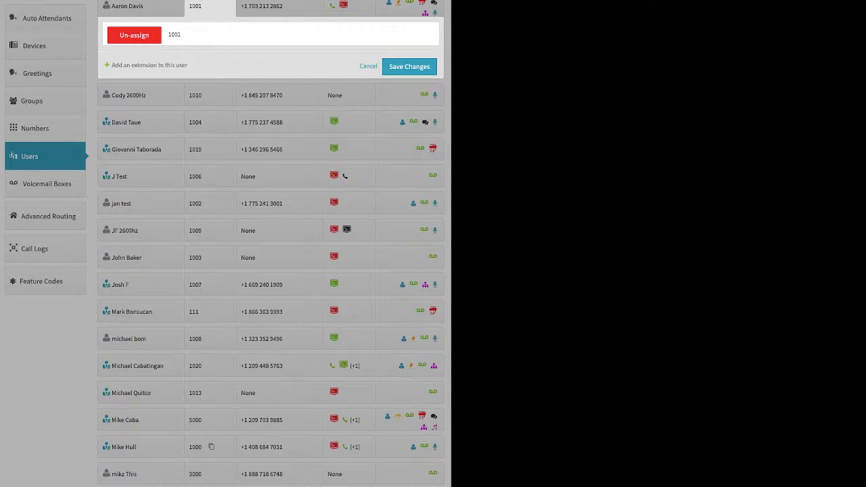
key(Escape)
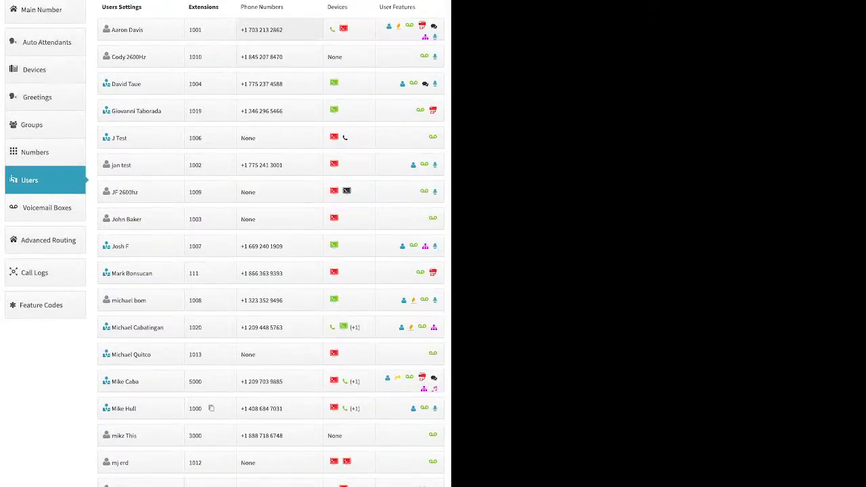
click(270, 29)
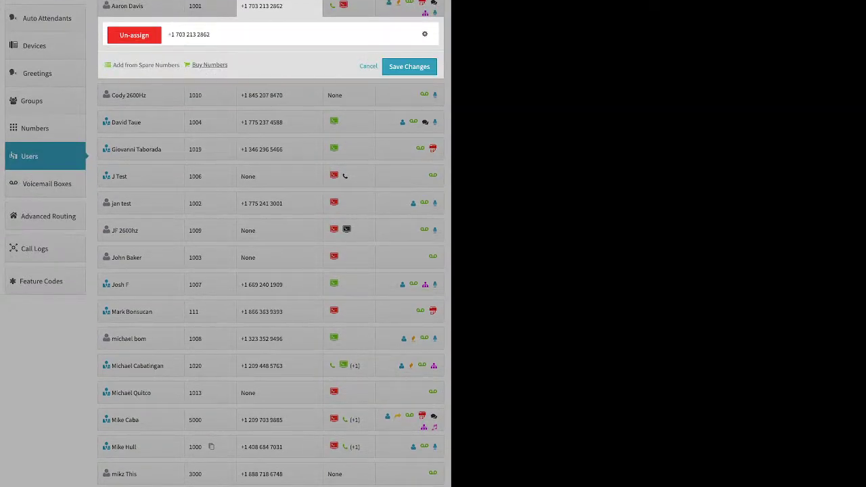
key(Escape)
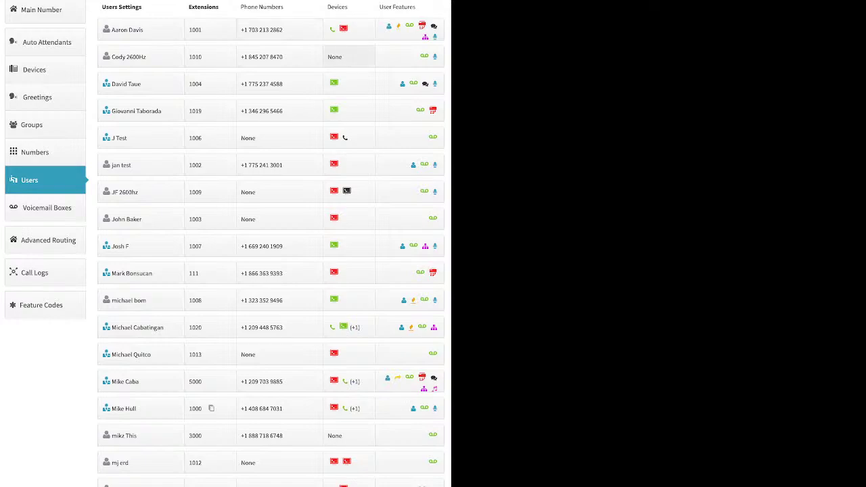
click(339, 57)
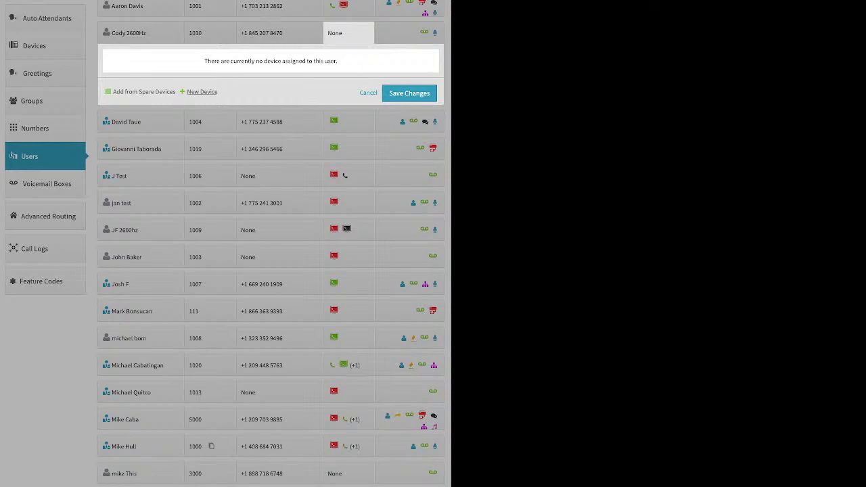
click(202, 91)
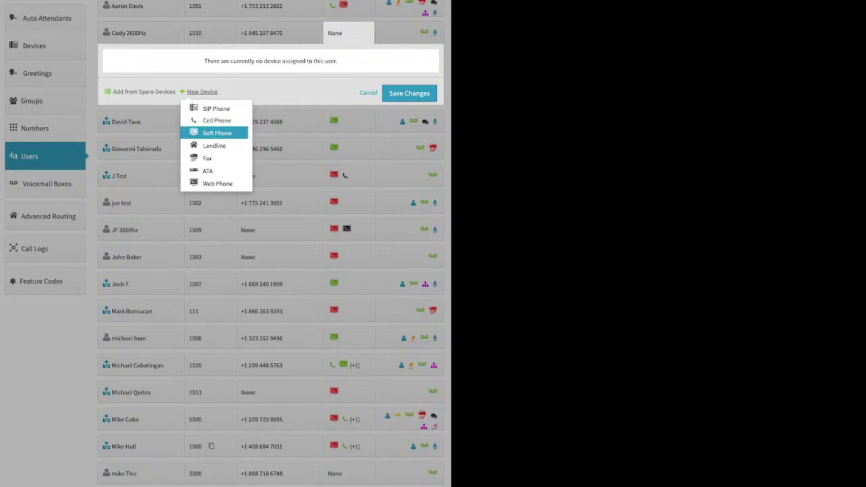
click(217, 132)
key(Return)
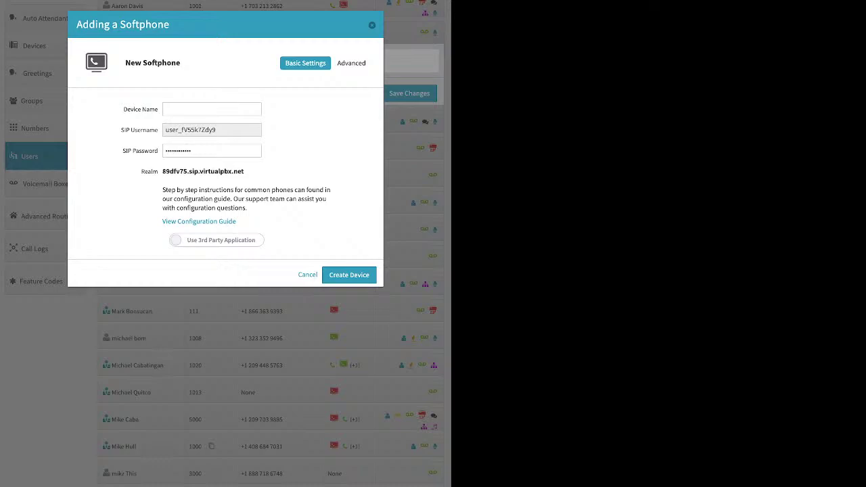
click(217, 240)
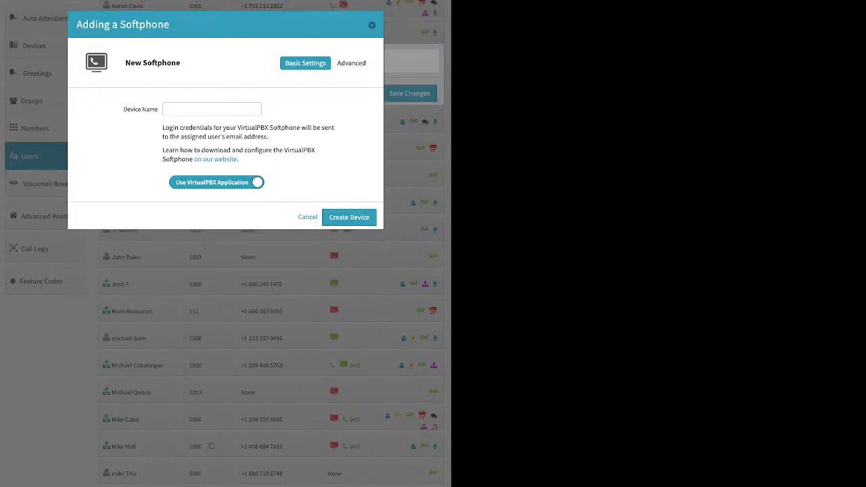
click(211, 109)
key(Escape)
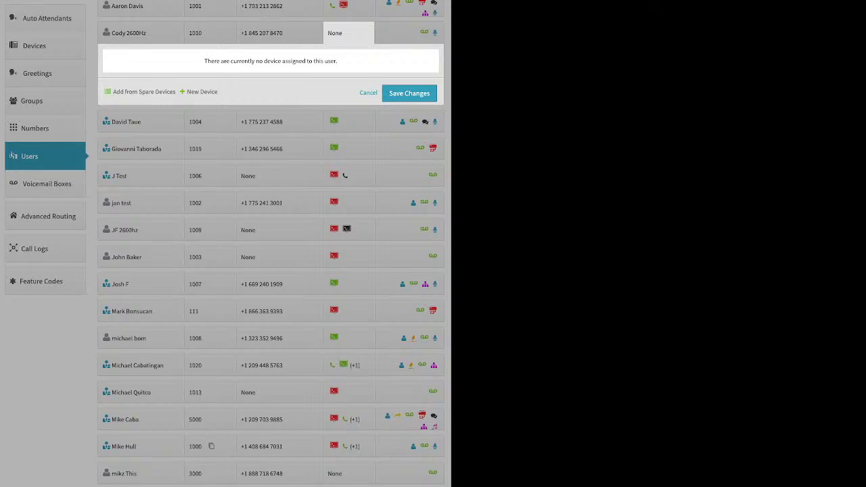
click(201, 91)
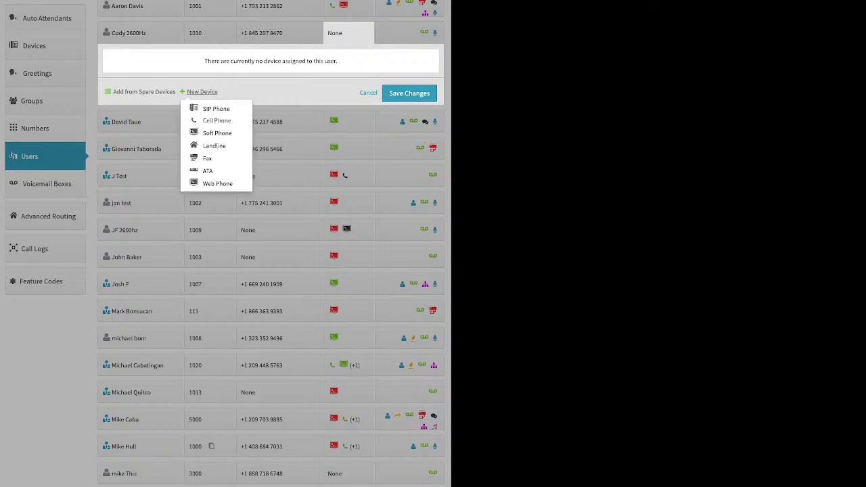
click(217, 184)
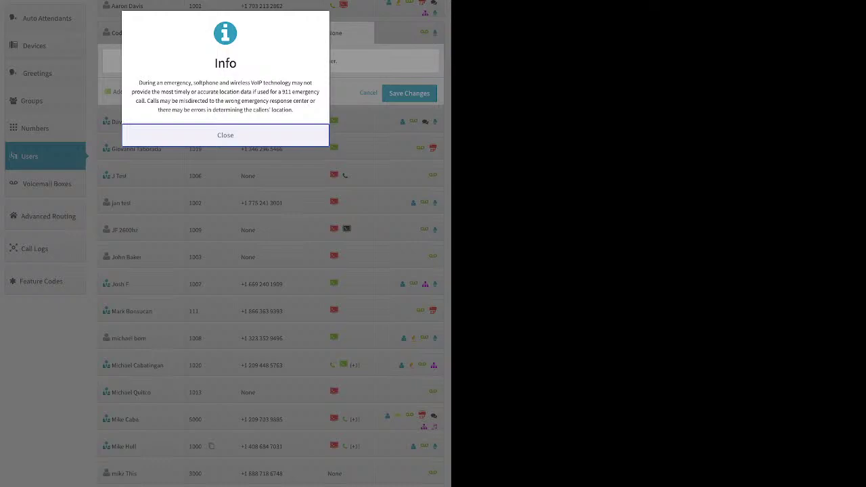
key(Return)
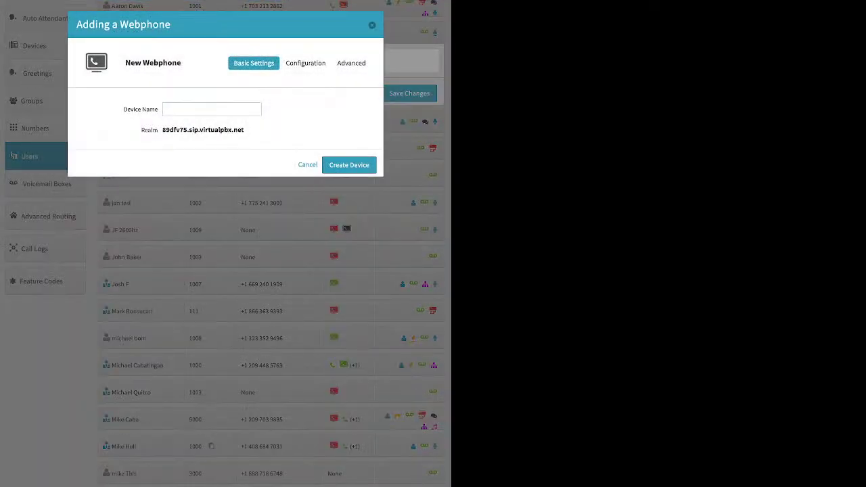
key(Escape)
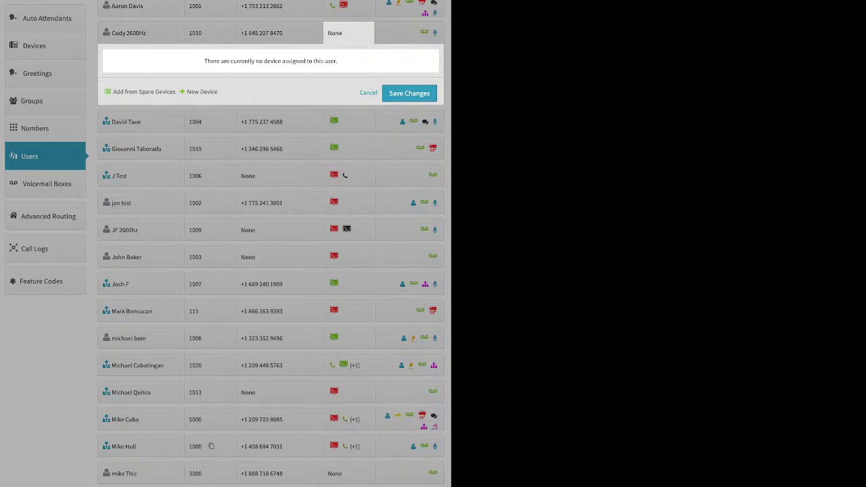
click(368, 93)
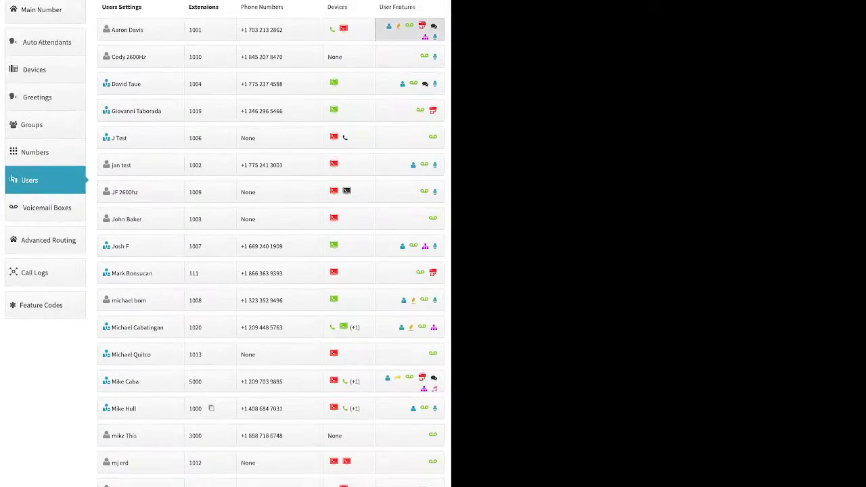
Show the extension 1001 user's features and review Caller ID Number without changes.
click(410, 30)
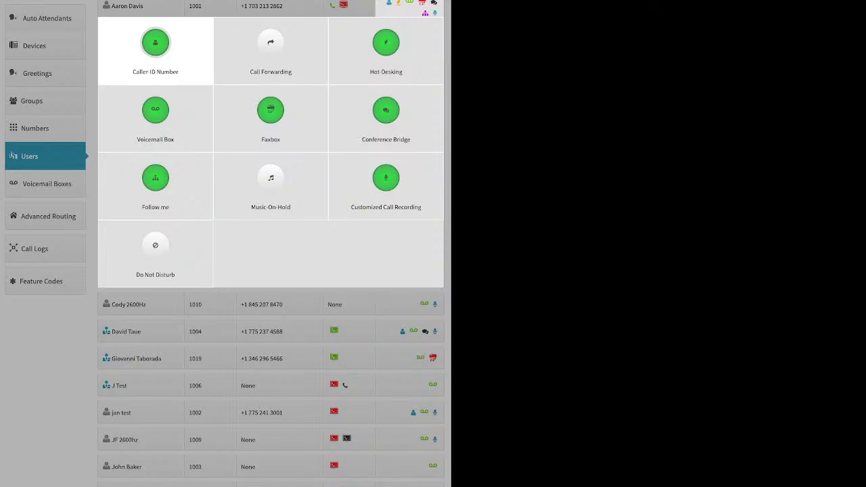
click(155, 48)
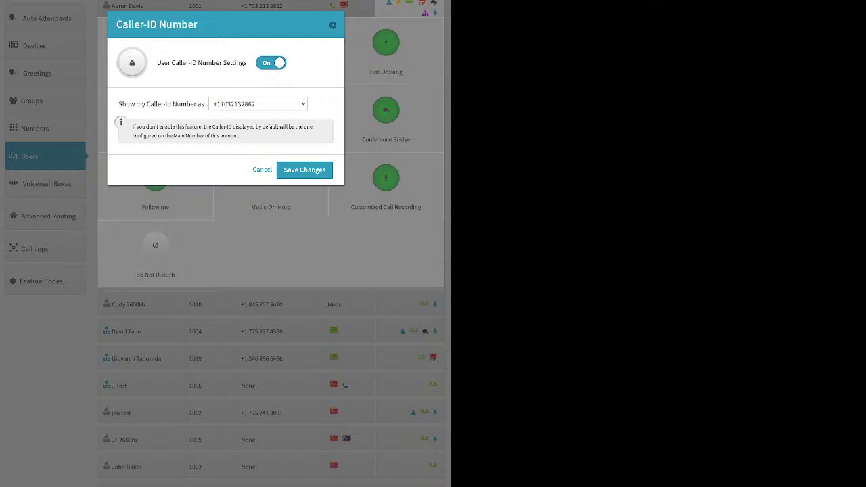
key(Return)
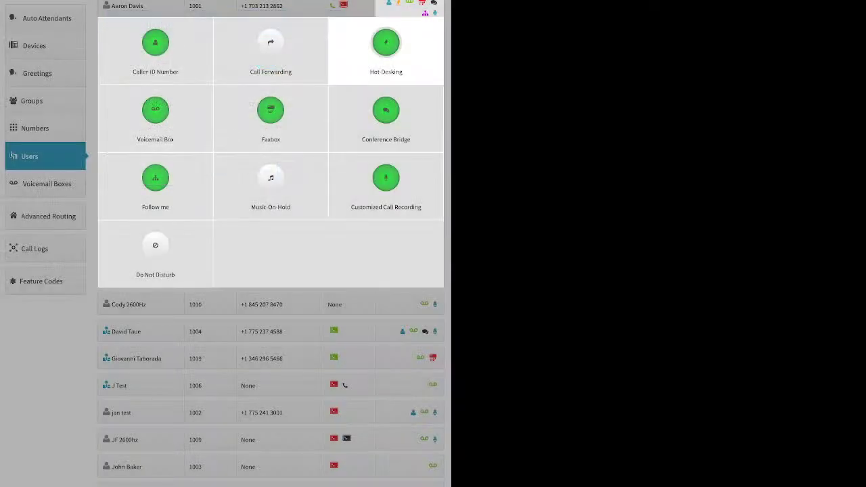
Try Failover and On call forwarding modes, discard them, and return to Numbers in use.
click(270, 48)
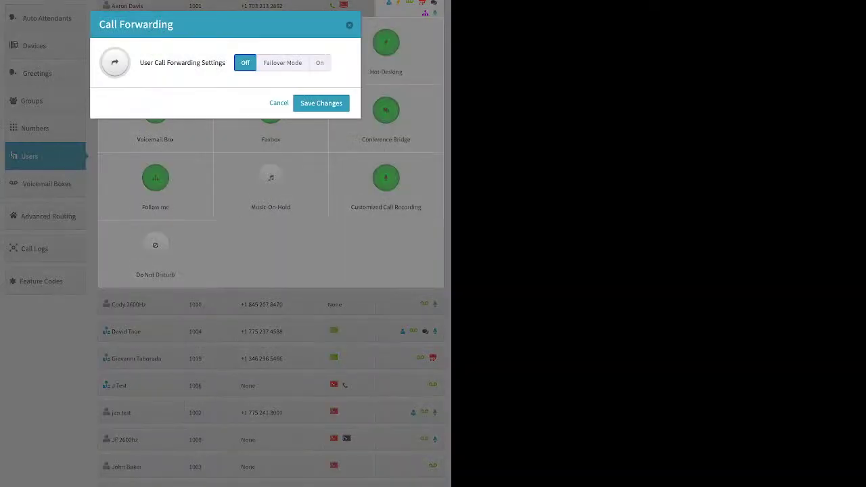
click(282, 62)
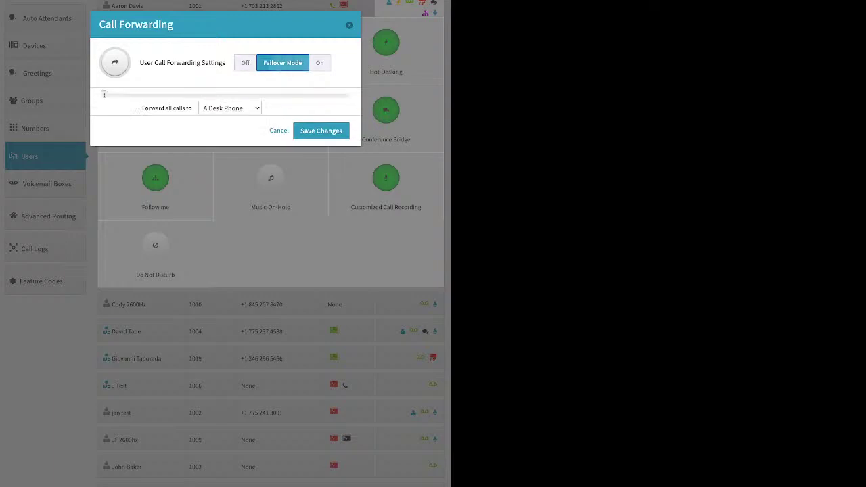
click(320, 63)
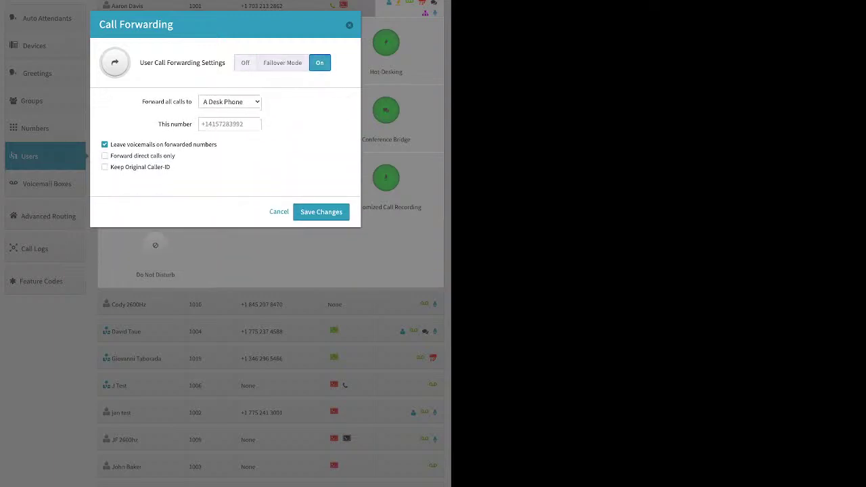
click(282, 62)
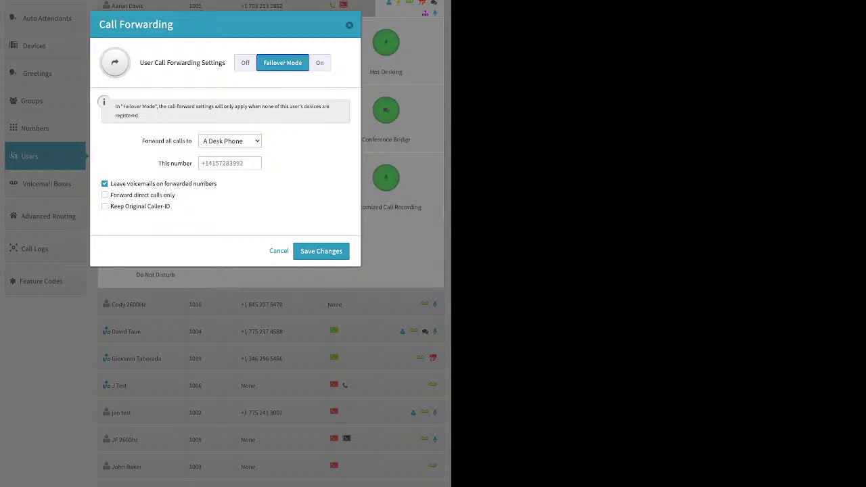
click(229, 163)
key(Escape)
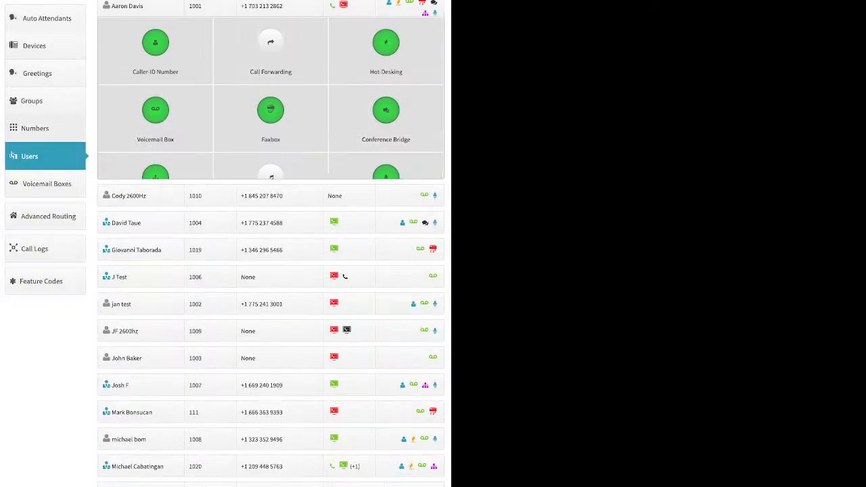
click(34, 149)
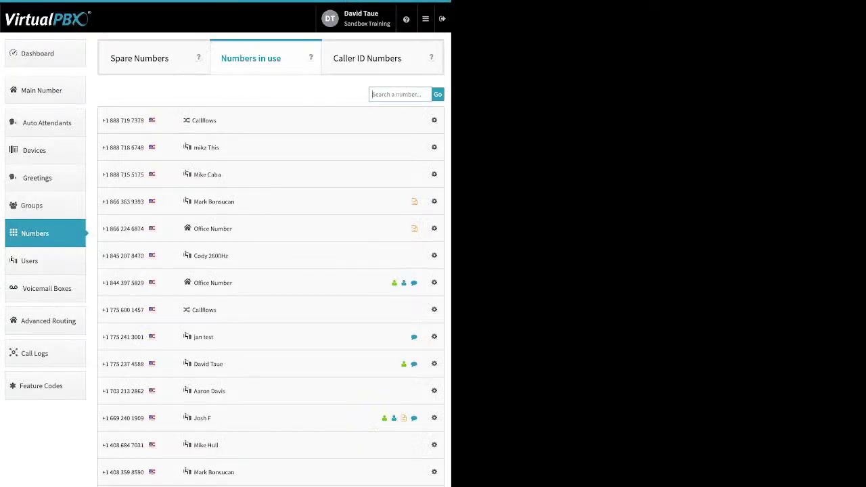
click(29, 260)
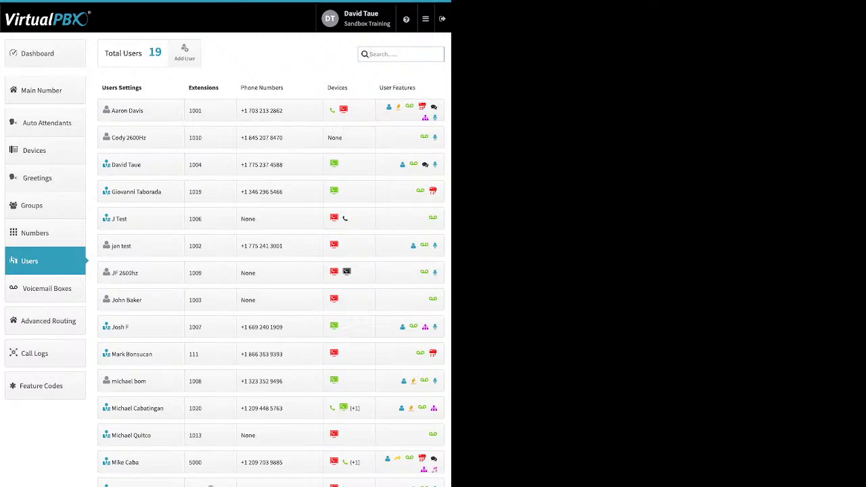
click(409, 108)
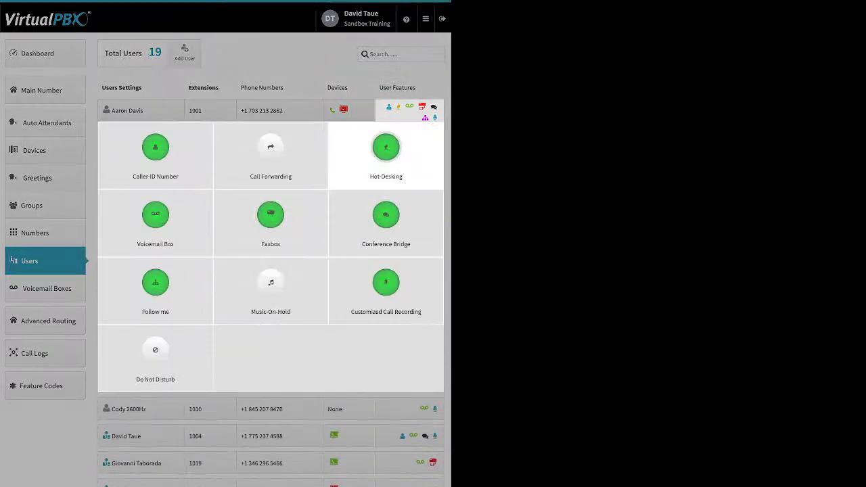
click(386, 149)
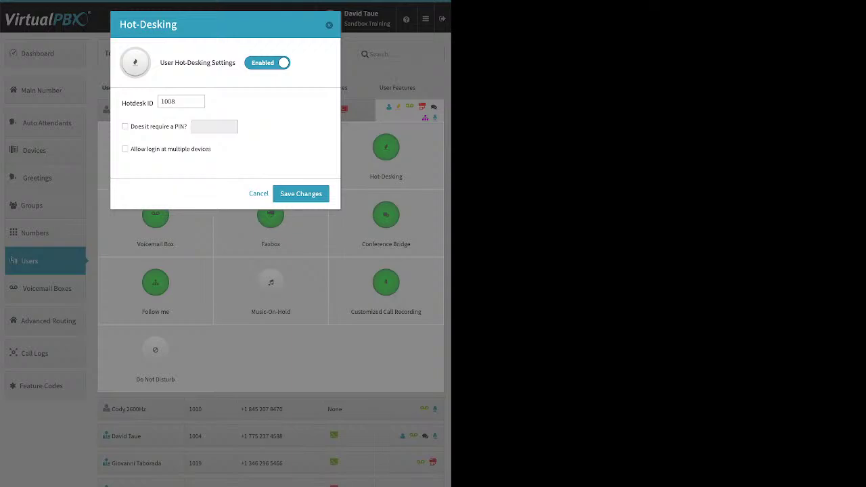
double_click(168, 102)
key(Return)
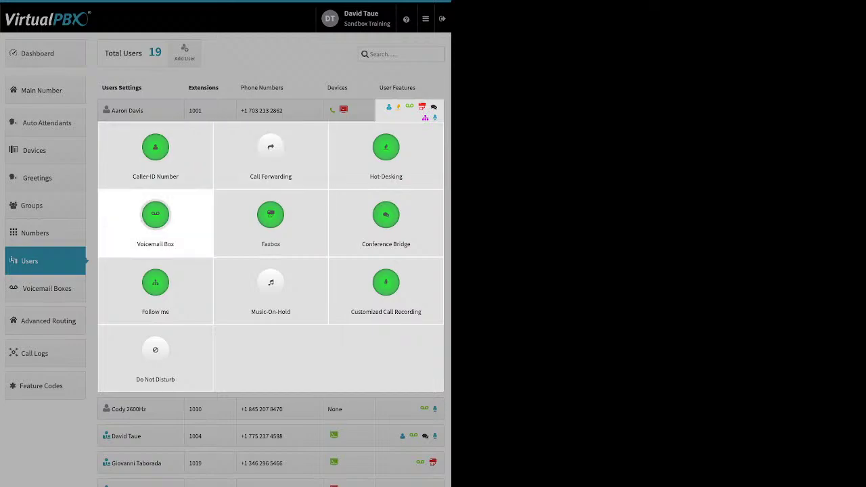
In the voicemail box, uncheck deleting messages from the database after sending the notification.
click(156, 214)
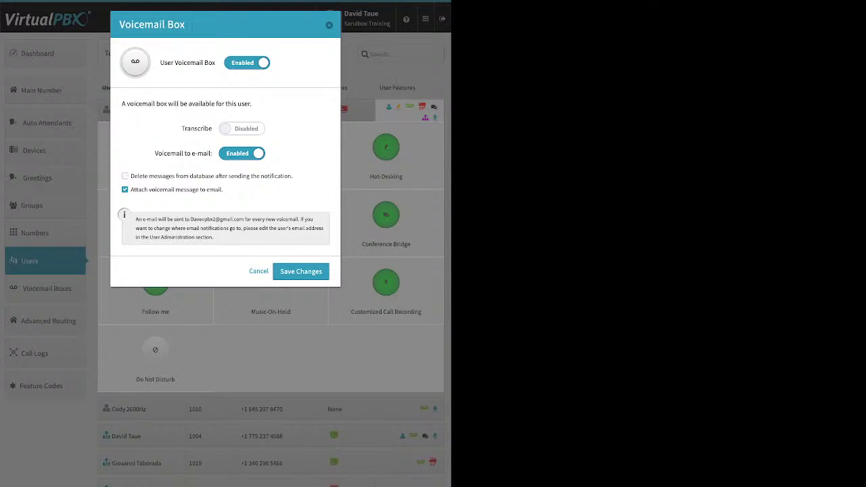
drag(182, 129, 213, 129)
drag(293, 176, 143, 176)
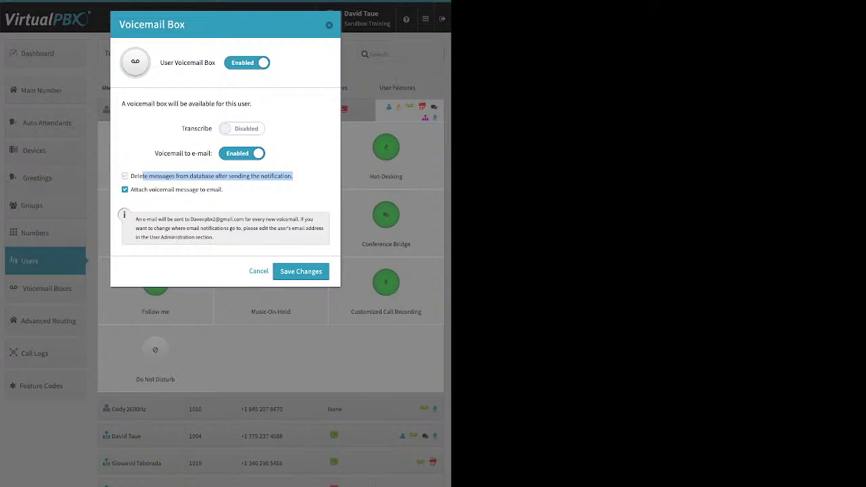
click(124, 176)
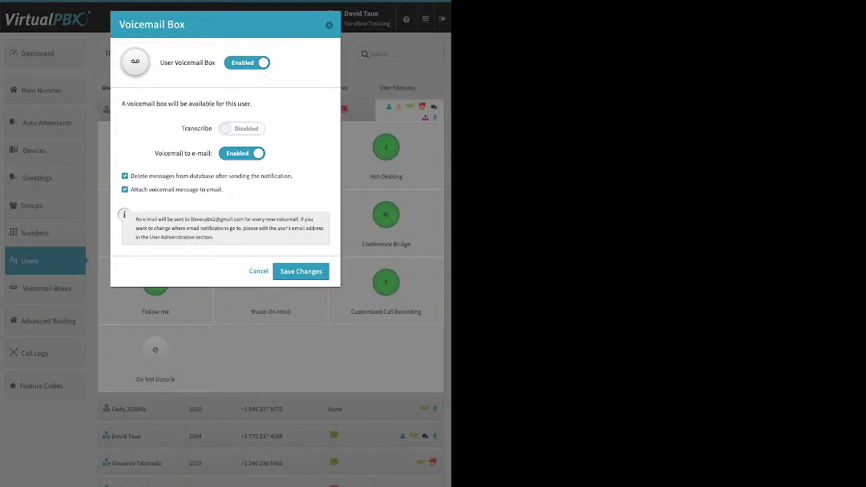
click(125, 176)
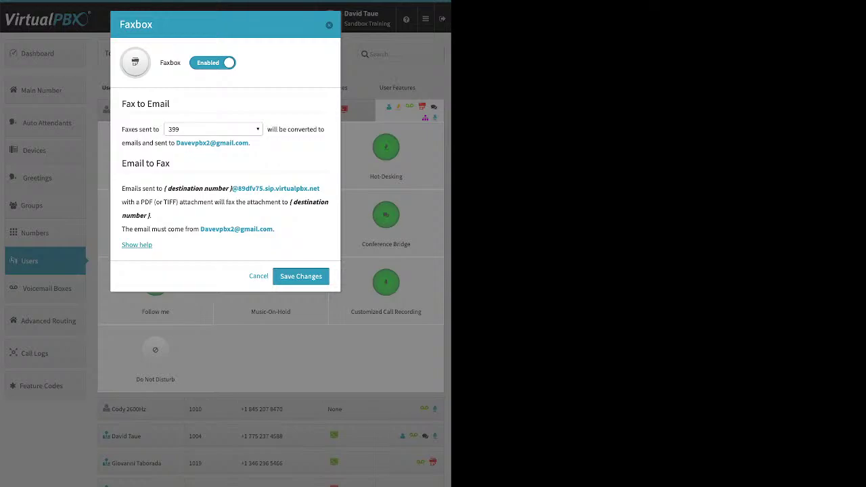
Review the 'Faxes sent to' options and close Faxbox with faxes still going to 399.
click(211, 128)
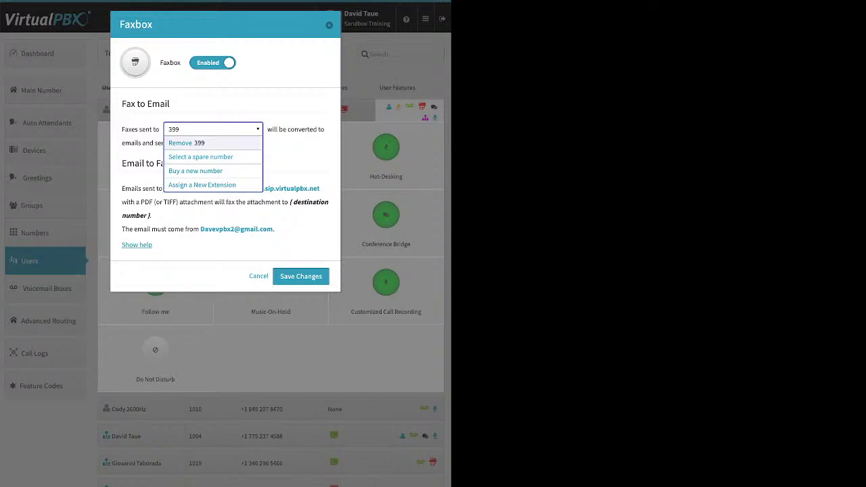
key(Escape)
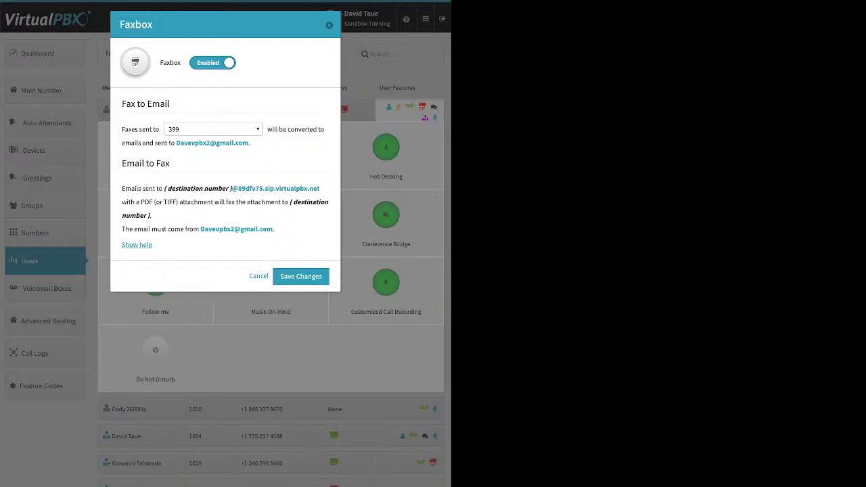
key(Escape)
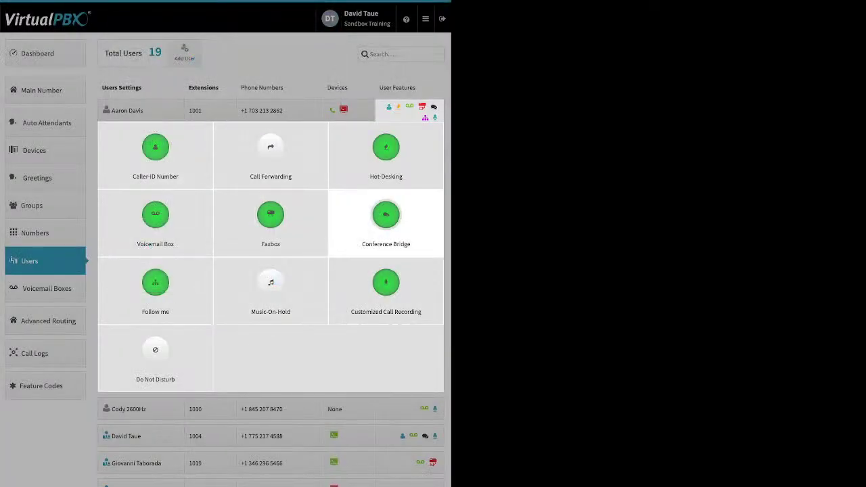
Inspect the conference bridge room PIN and close the conference bridge settings unchanged.
click(386, 216)
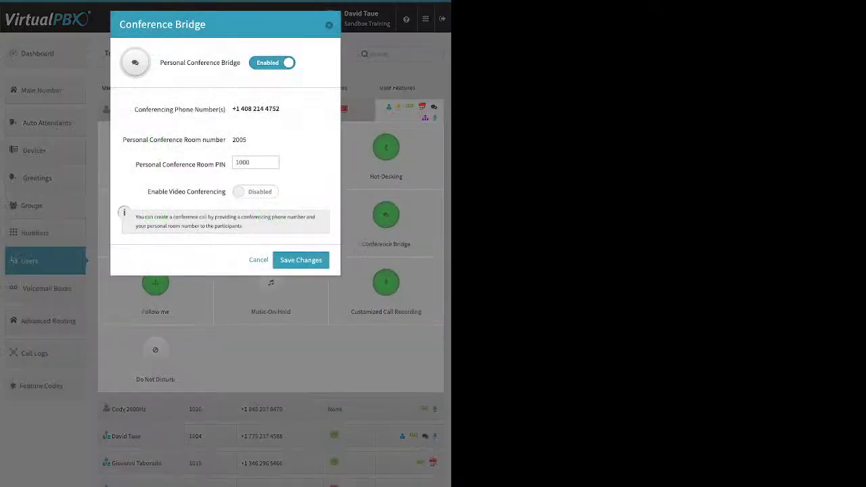
double_click(244, 163)
key(Escape)
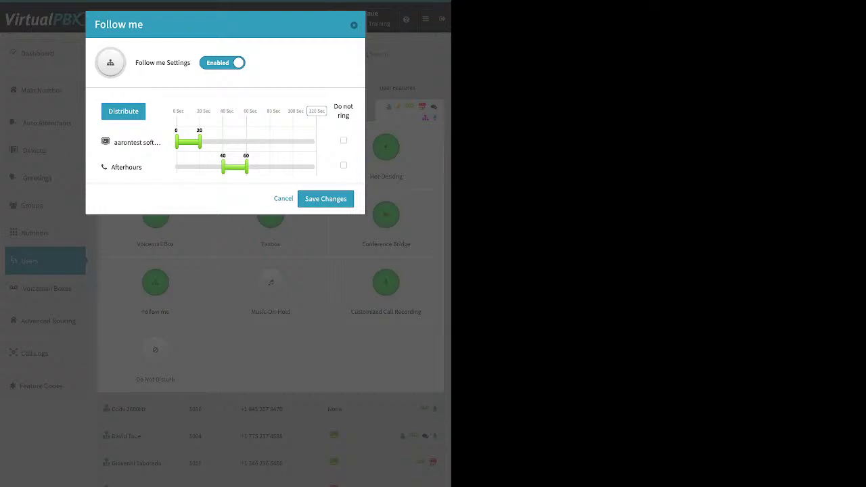
Re-enable Follow me and let both the Afterhours phone and aarontest device ring.
click(222, 62)
click(325, 103)
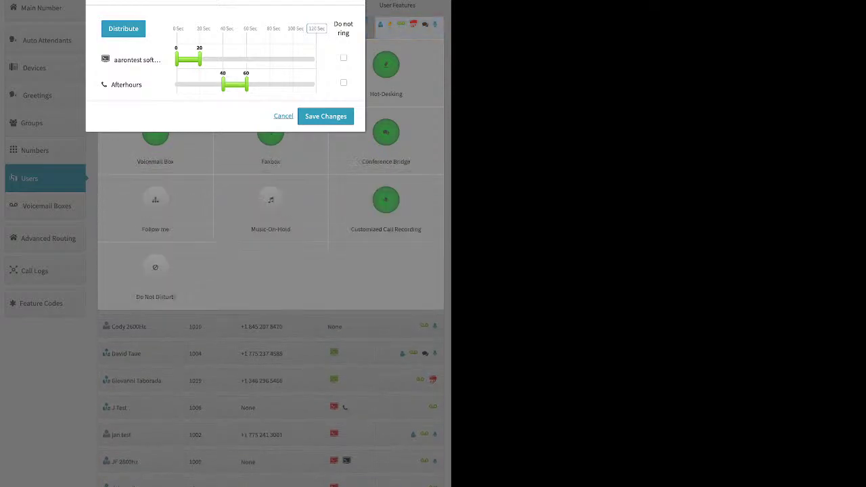
click(284, 116)
click(155, 203)
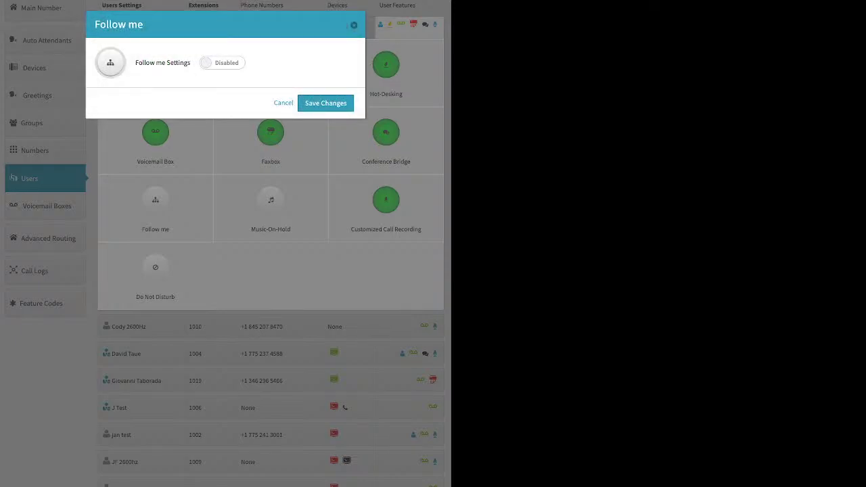
click(222, 62)
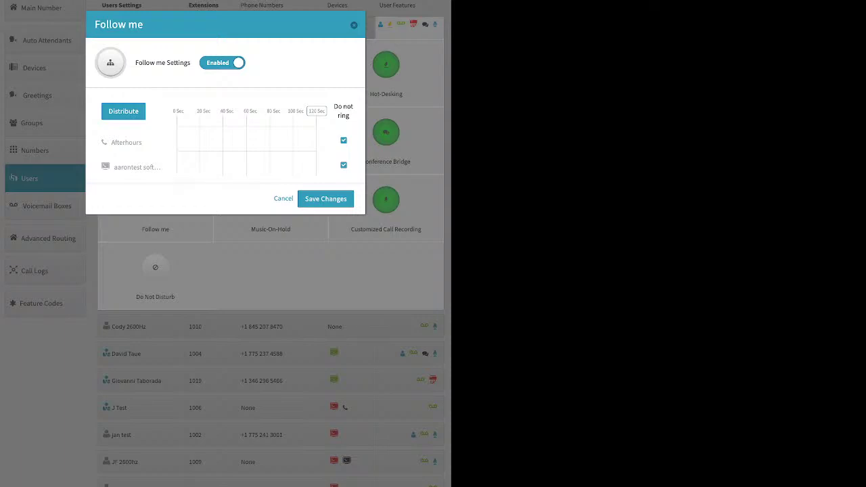
click(343, 140)
click(343, 166)
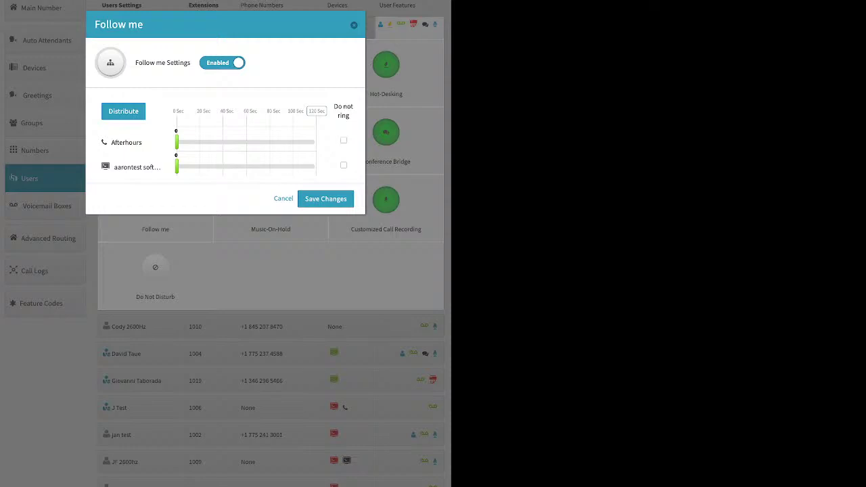
Ring aarontest first for 0–60 seconds, Afterhours 60–120 seconds, and save the schedule.
drag(176, 167, 218, 167)
drag(175, 142, 210, 142)
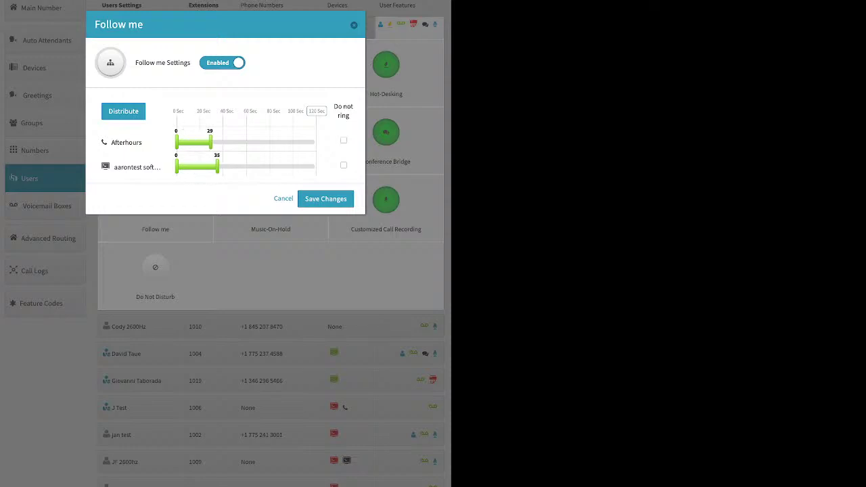
drag(326, 111, 267, 111)
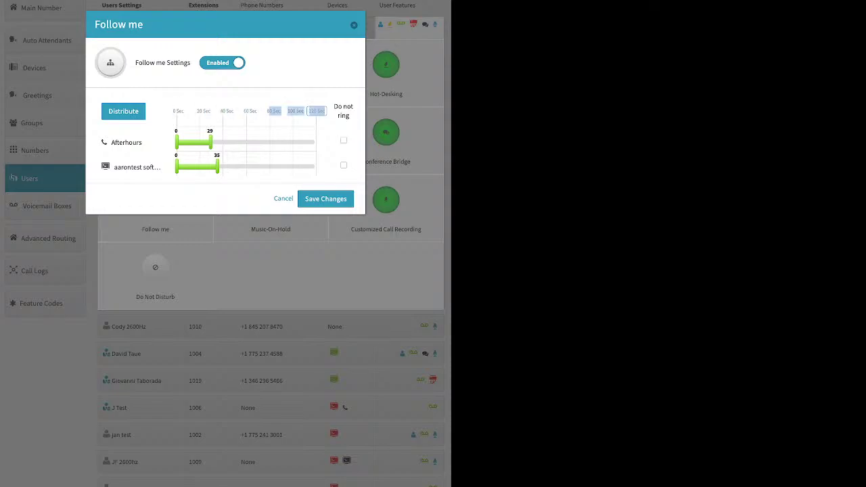
double_click(316, 111)
click(123, 111)
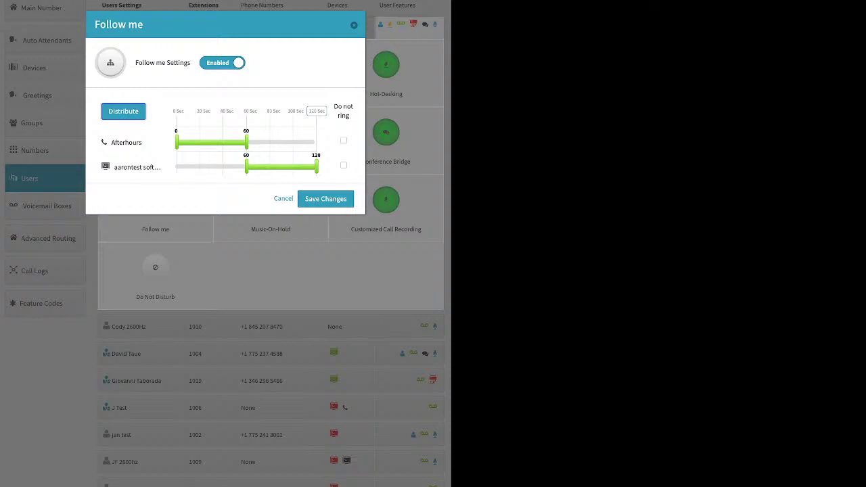
drag(259, 168, 259, 142)
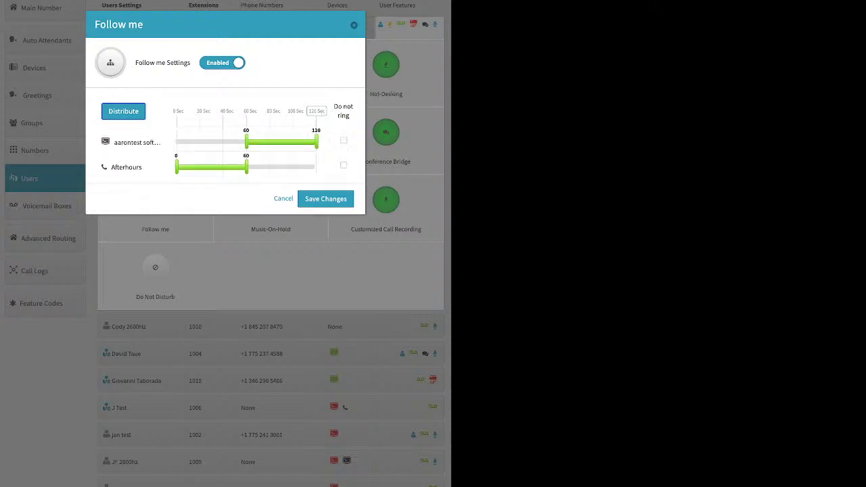
click(123, 111)
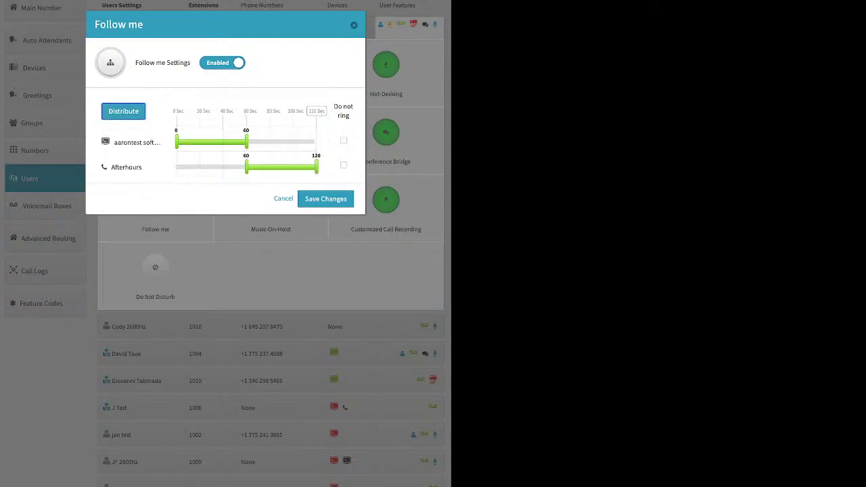
click(325, 198)
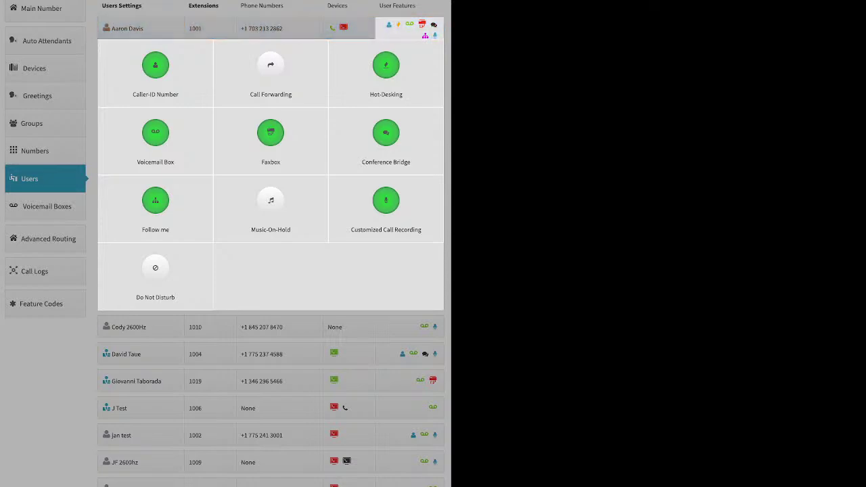
click(270, 203)
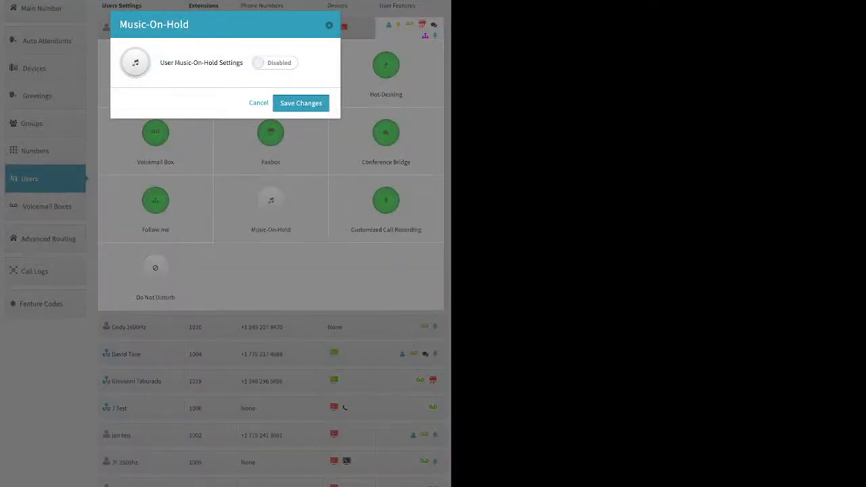
click(274, 62)
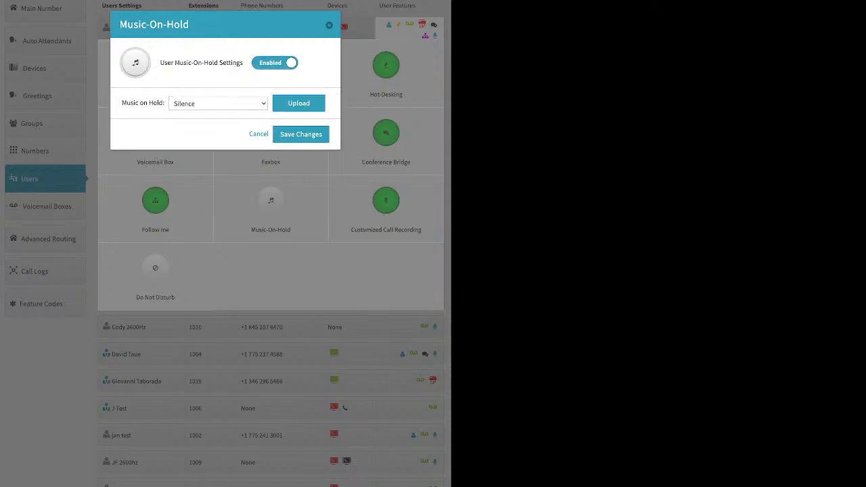
click(299, 103)
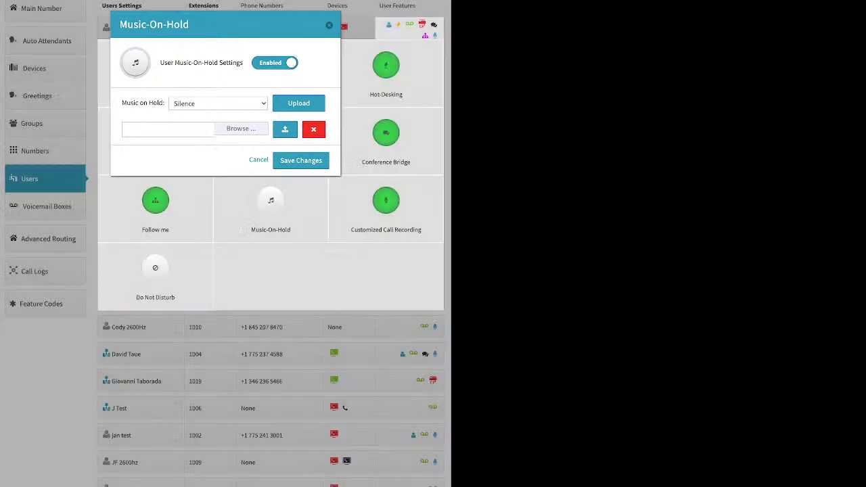
key(Escape)
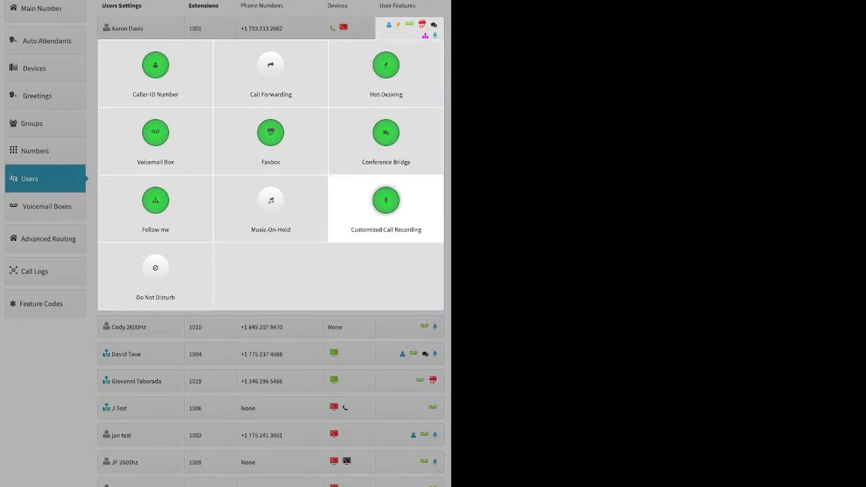
Open the user's Customized Call Recording and reset all four call types to account default.
key(Return)
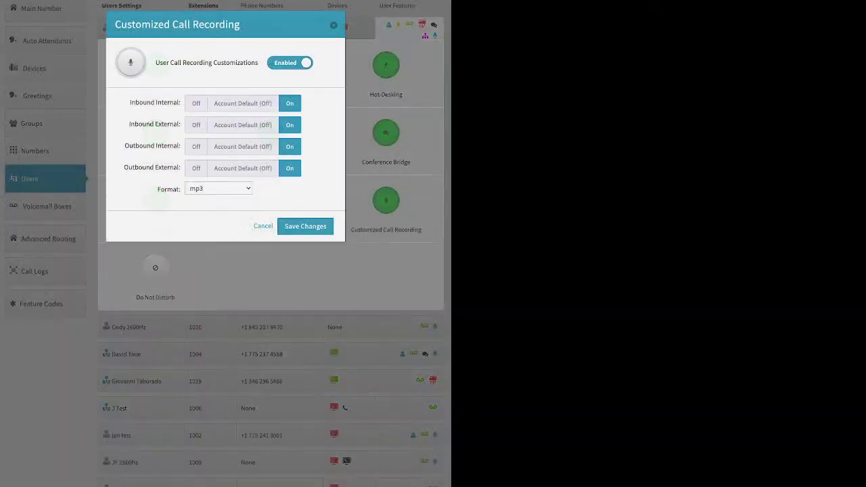
click(242, 103)
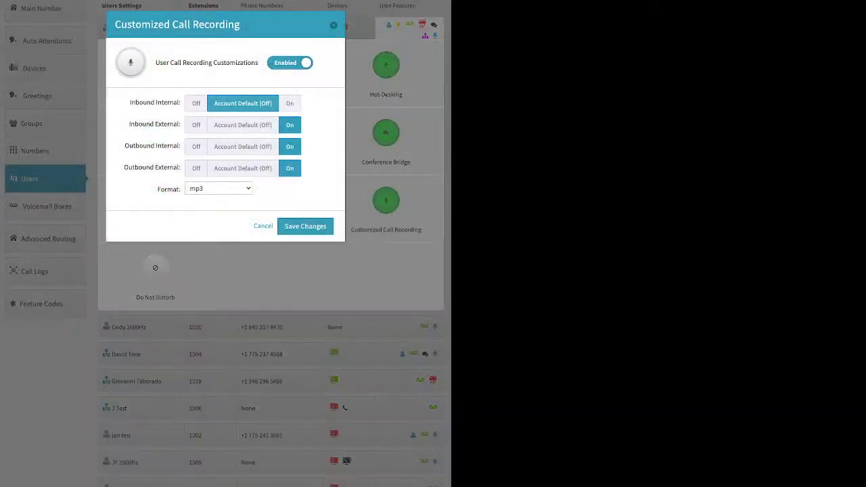
click(242, 147)
click(242, 125)
click(242, 168)
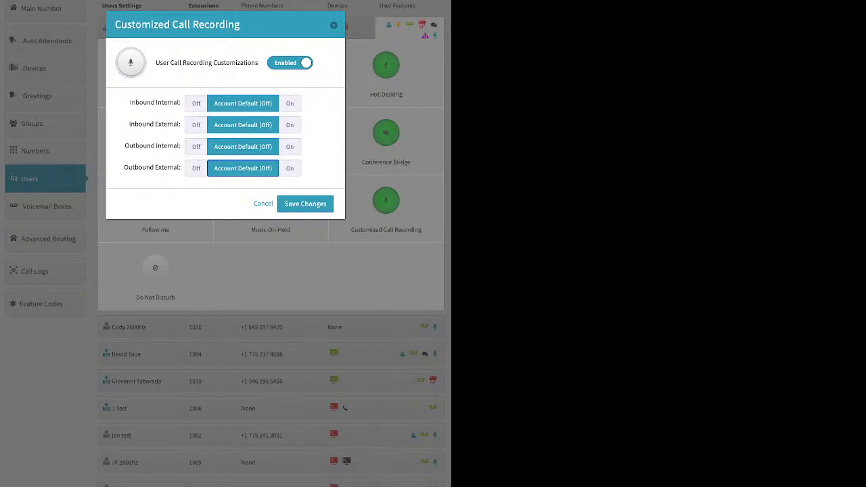
Turn recording on for inbound and outbound internal and external calls, and save.
click(290, 103)
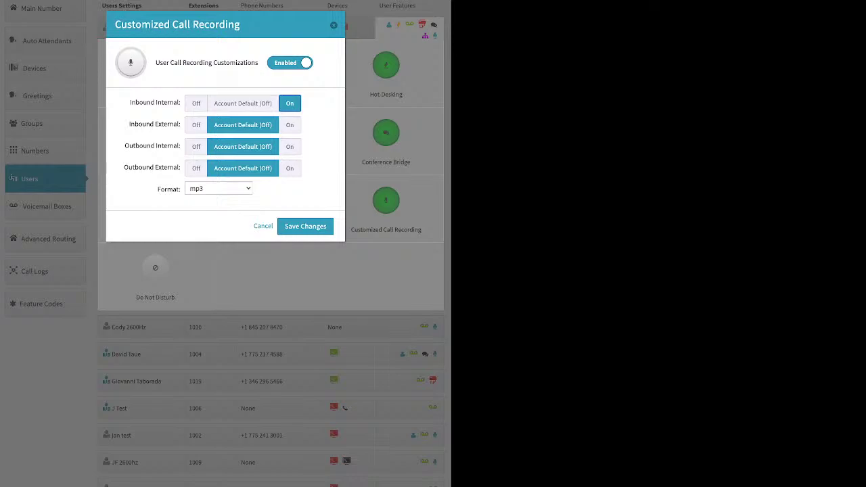
click(289, 125)
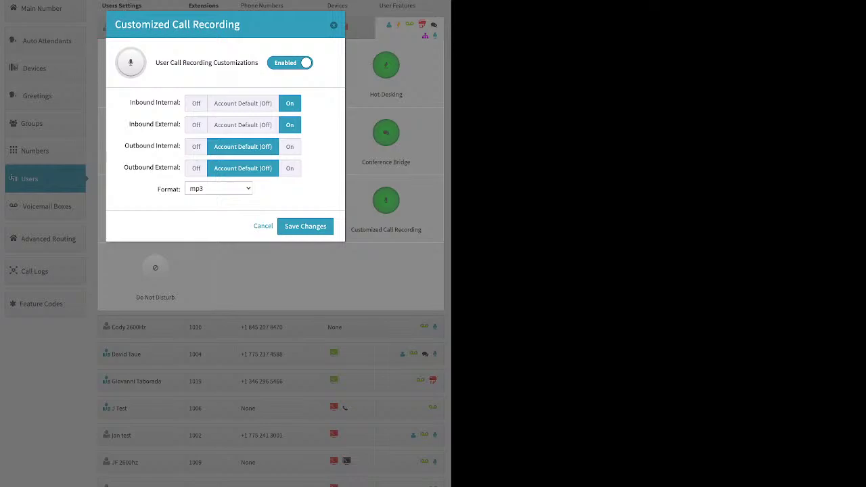
click(290, 146)
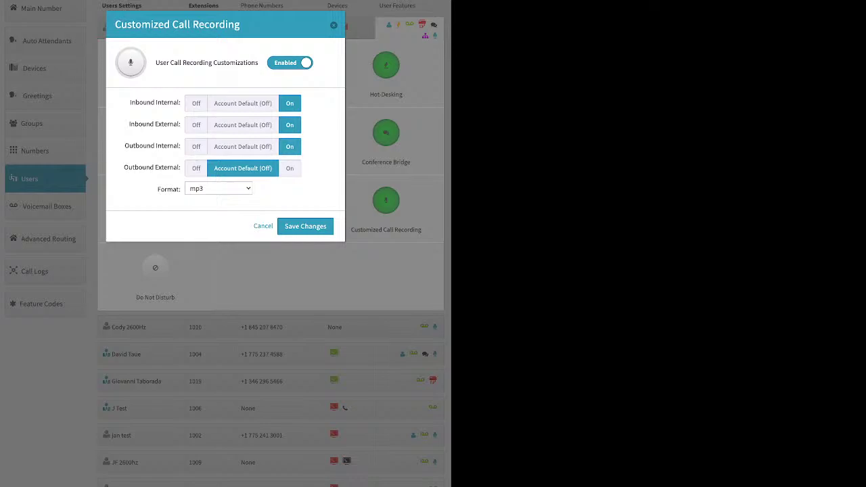
click(290, 168)
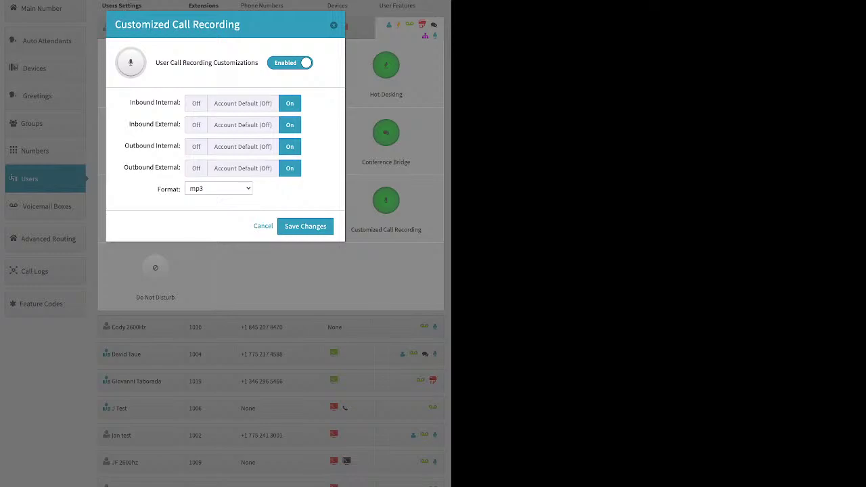
click(290, 168)
click(305, 226)
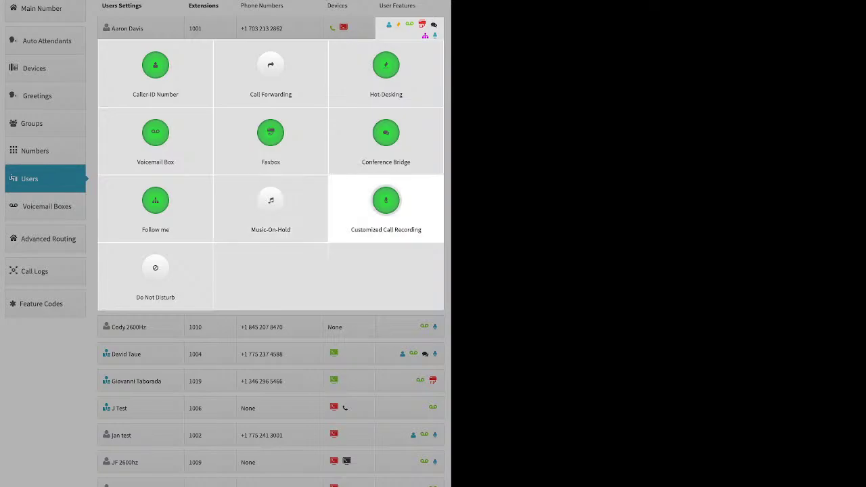
Collapse the feature panel, re-expand extension 1001's features, then go to Voicemail Boxes.
key(Escape)
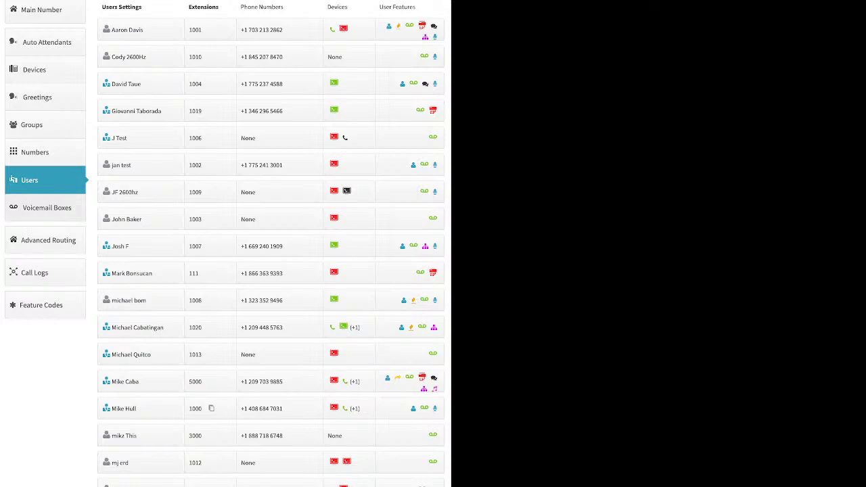
click(422, 26)
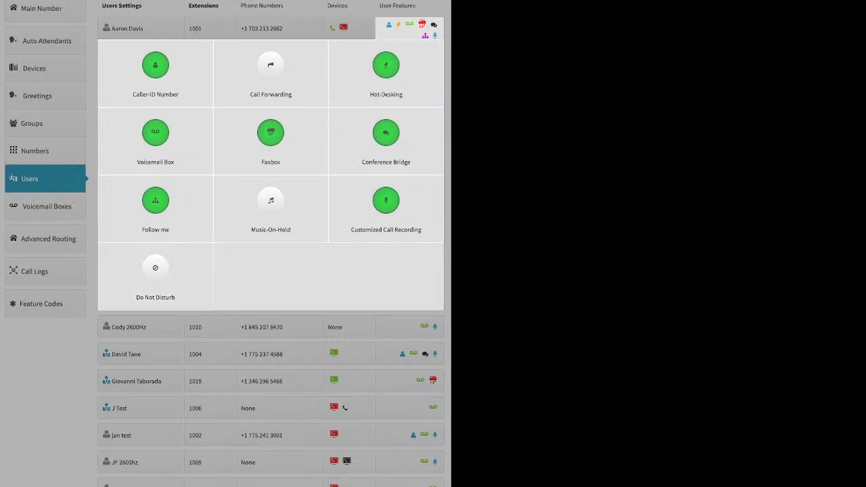
click(46, 206)
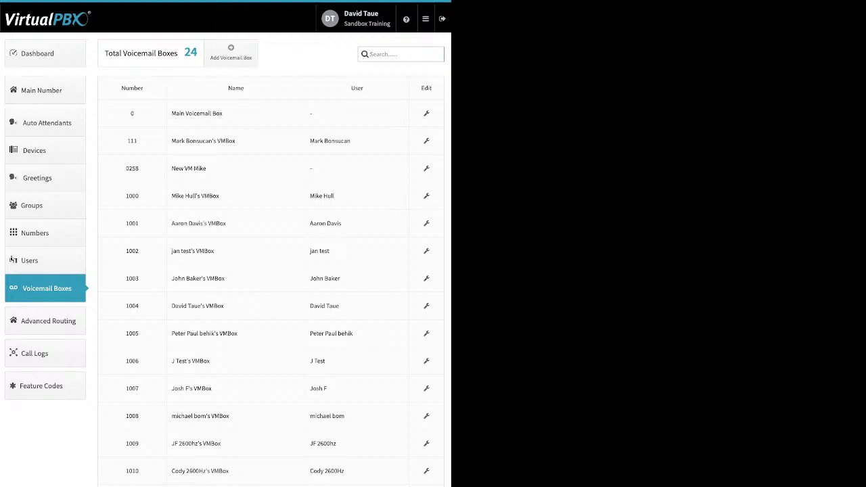
Open the edit settings for voicemail box 0258 from the Voicemail Boxes list.
drag(350, 141, 310, 140)
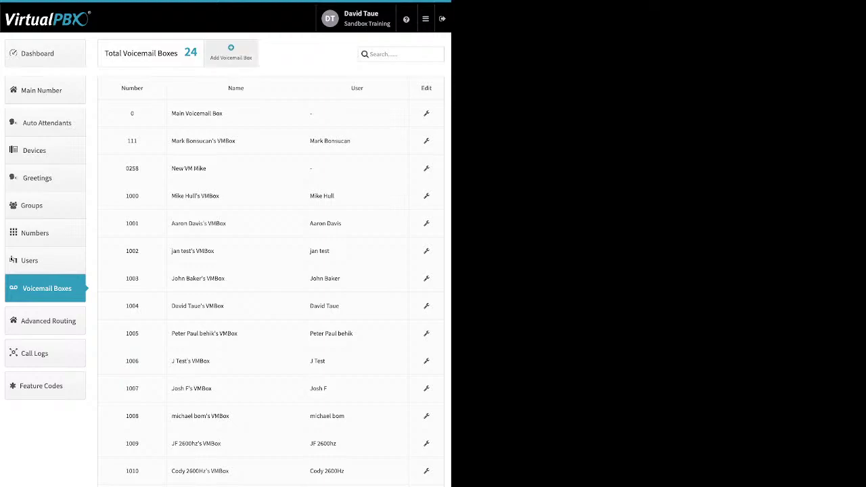
click(230, 52)
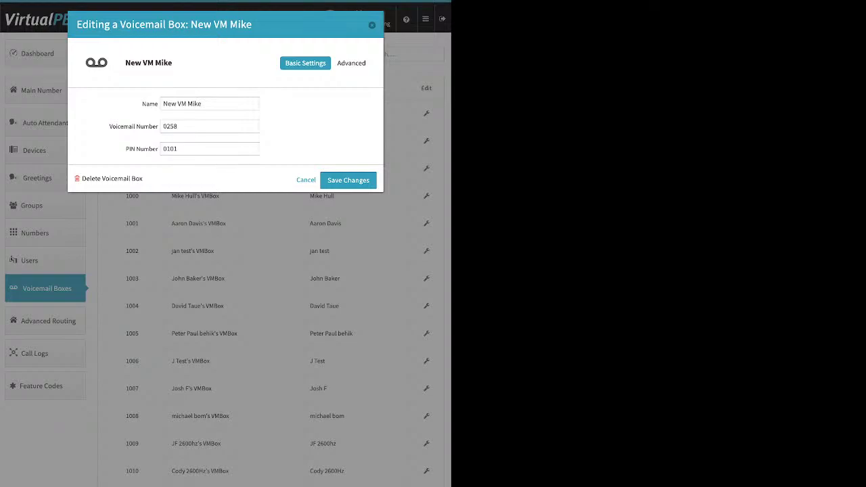
Review box 0258's voicemail number, PIN and Advanced Greeting Media settings.
double_click(170, 126)
key(Tab)
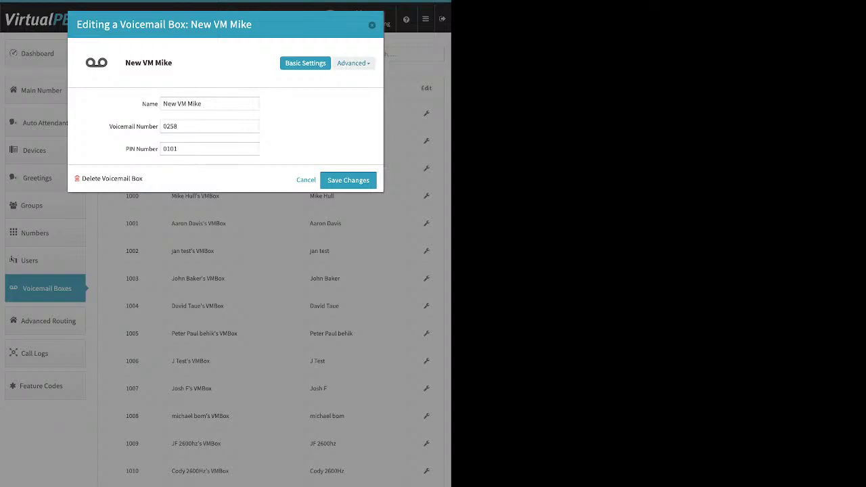
click(352, 63)
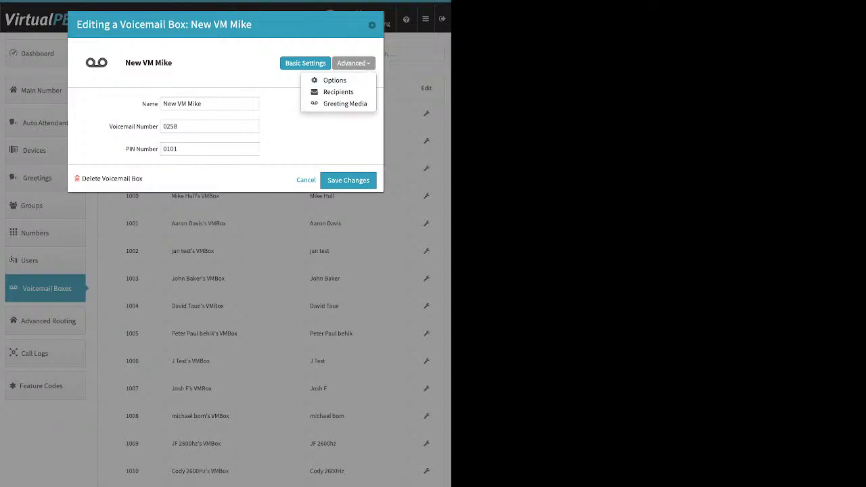
click(345, 104)
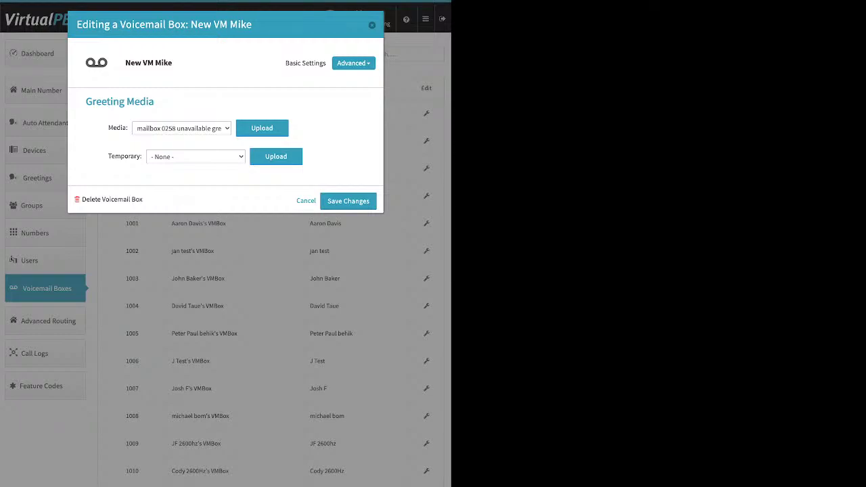
drag(108, 157, 141, 156)
View box 0258's notification recipients, then close the editor without saving changes.
click(352, 62)
click(338, 92)
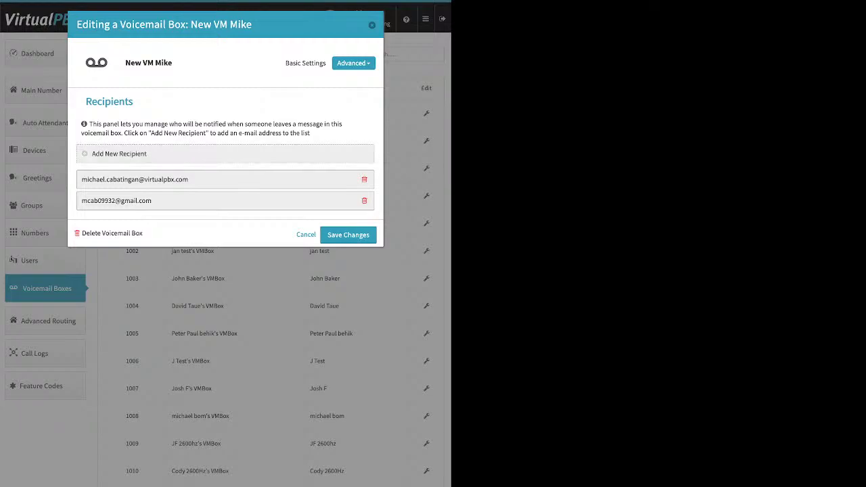
click(119, 153)
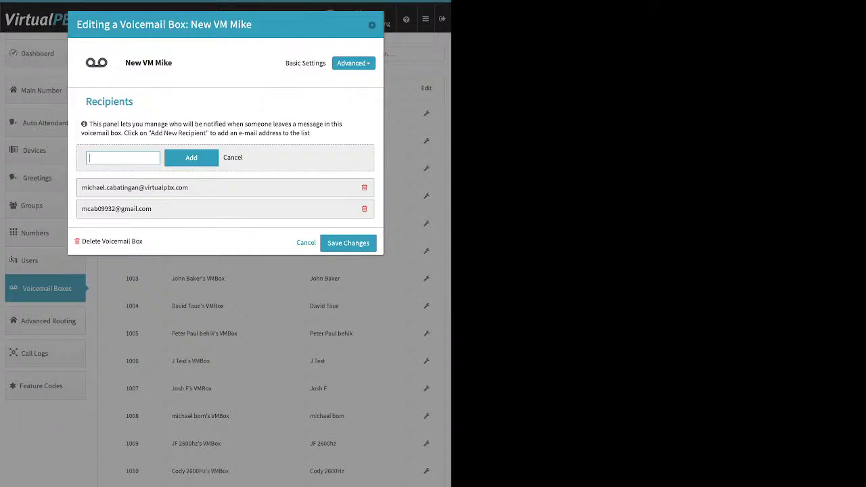
key(Escape)
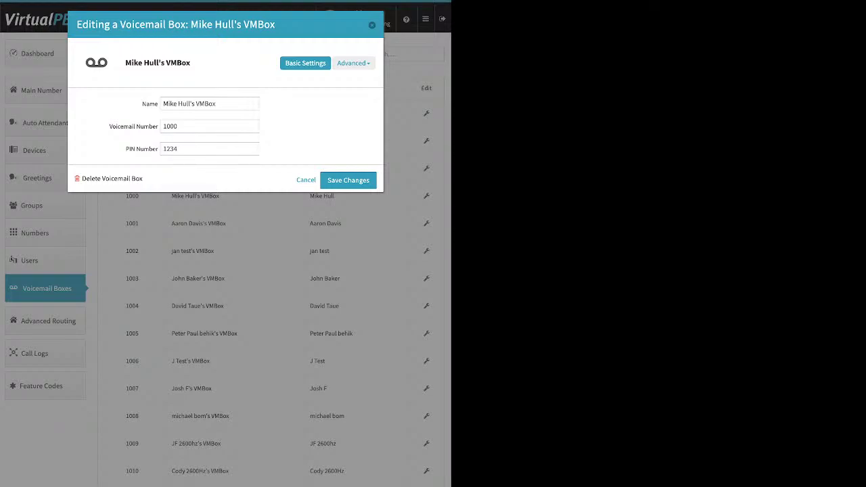
Review voicemail box 1000's Advanced Recipients list.
click(353, 63)
click(339, 91)
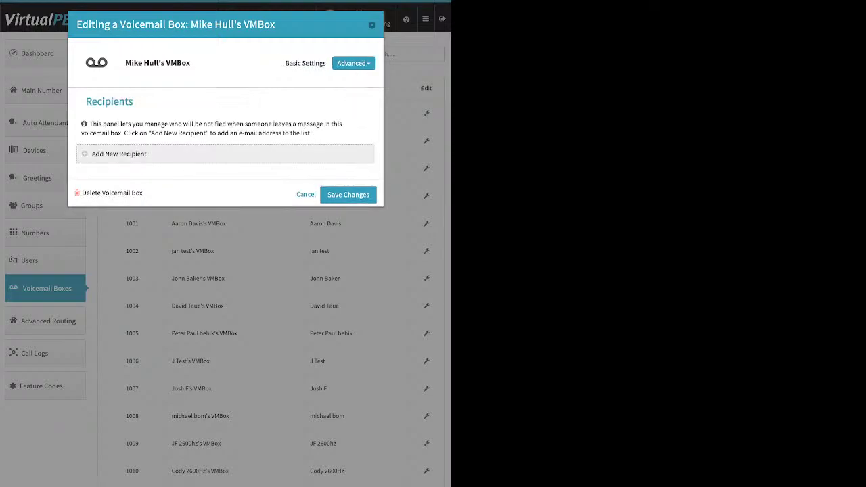
click(119, 153)
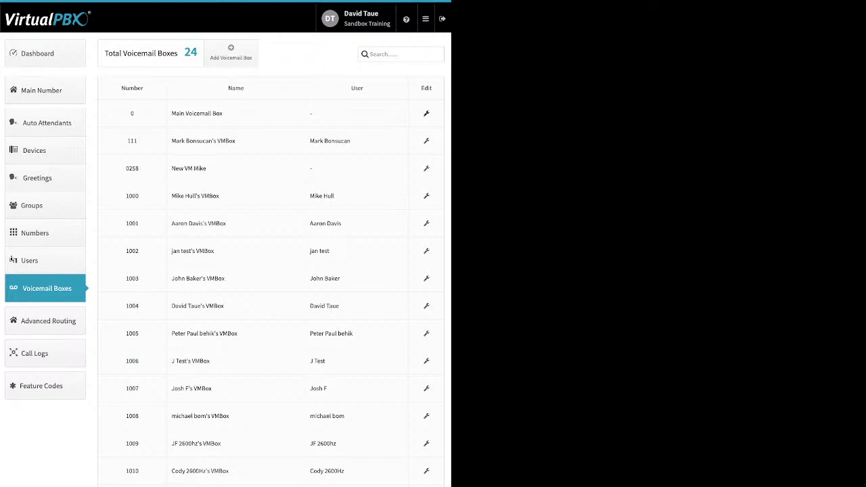
View the Main Voicemail Box's Advanced Options, close it, and go to Advanced Routing.
click(426, 113)
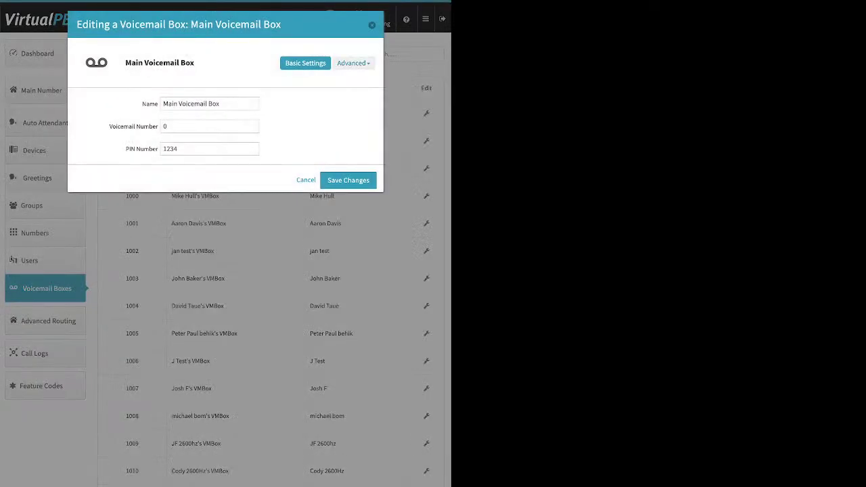
click(354, 63)
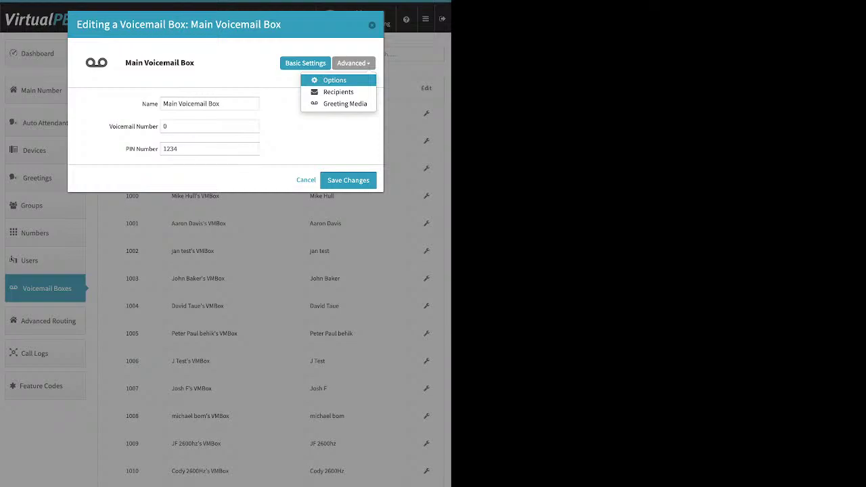
click(334, 79)
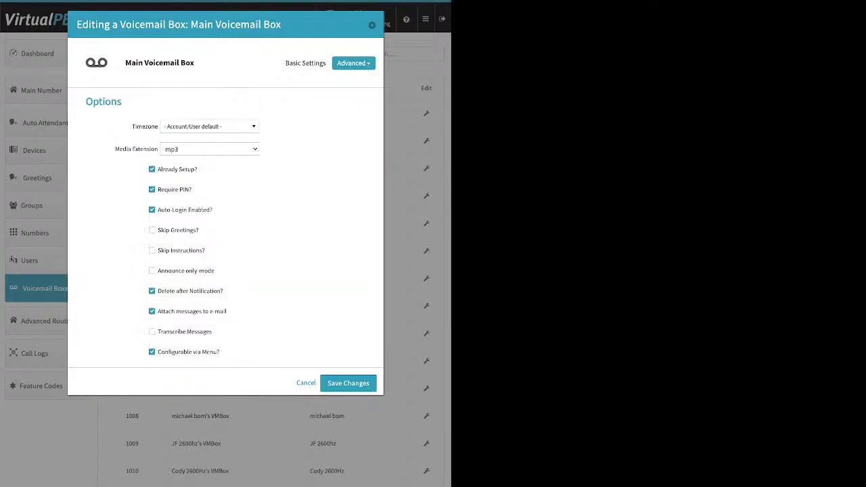
mouse_move(177, 169)
double_click(206, 291)
drag(195, 311, 226, 311)
key(Escape)
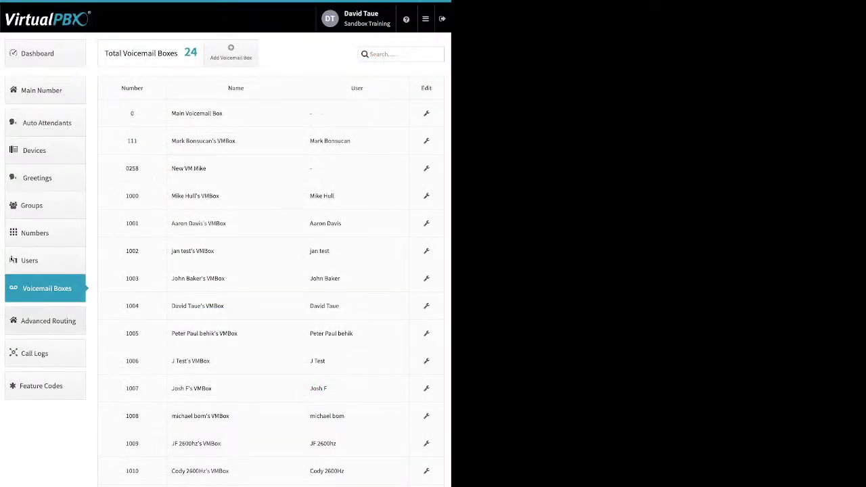
click(49, 321)
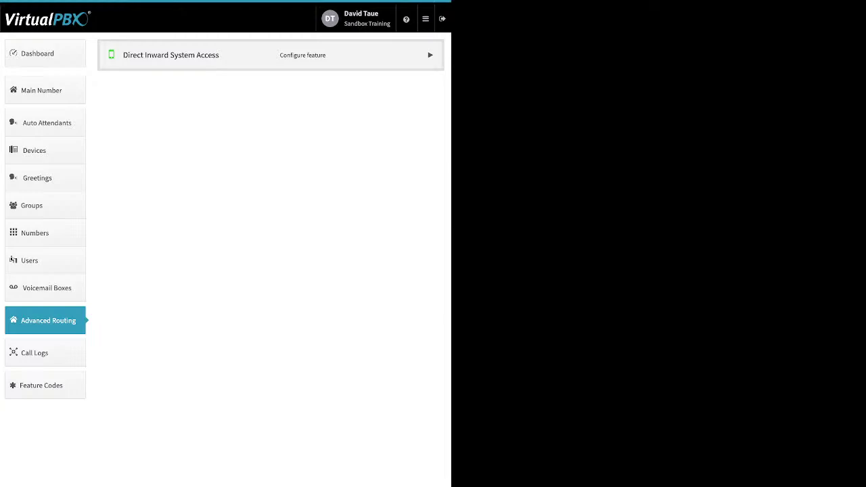
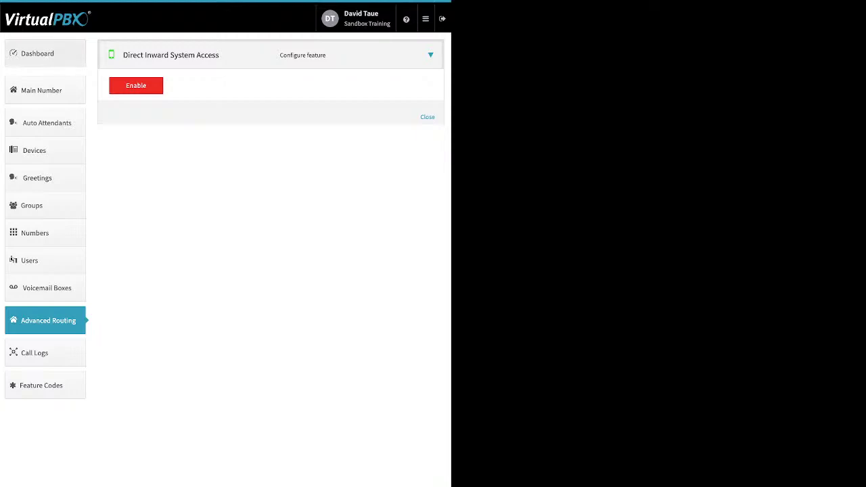
View the company caller ID settings, close them unsaved, and return to Advanced Routing.
click(37, 53)
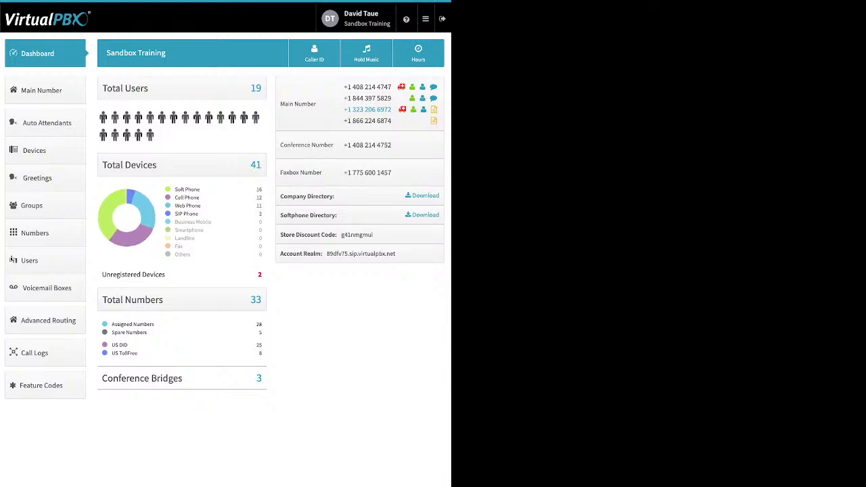
click(314, 53)
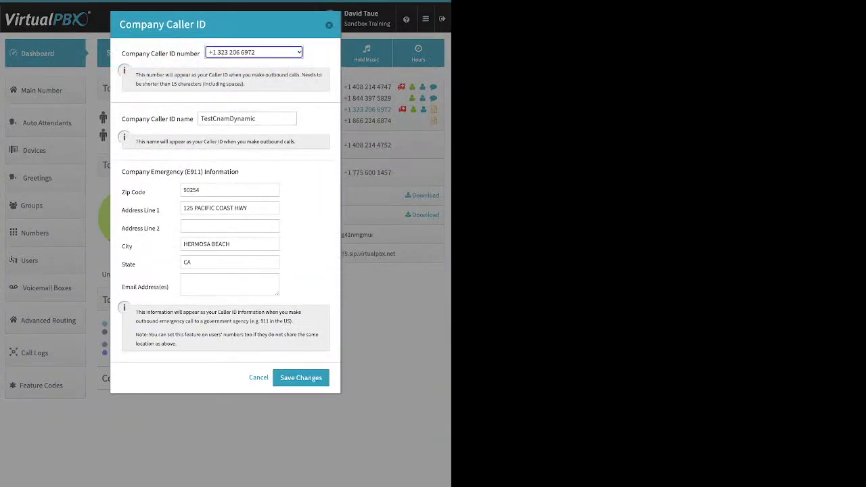
click(301, 377)
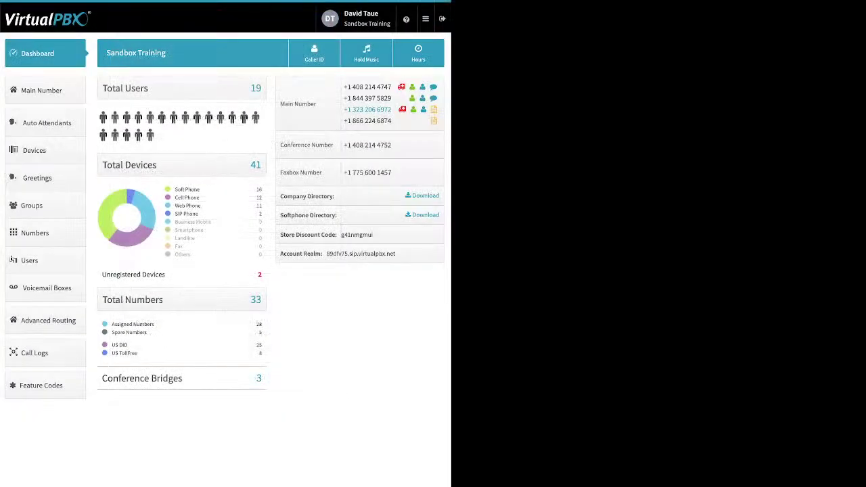
click(45, 320)
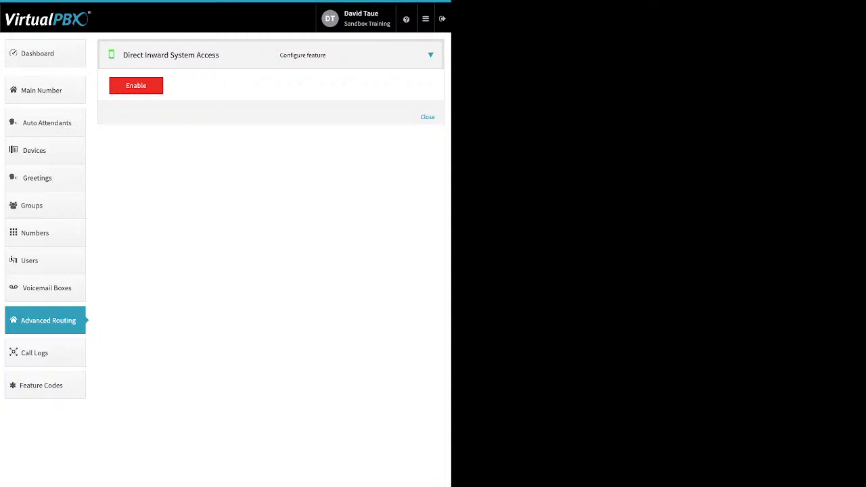
Enable Direct Inward System Access and save it with extension number 8730.
click(135, 85)
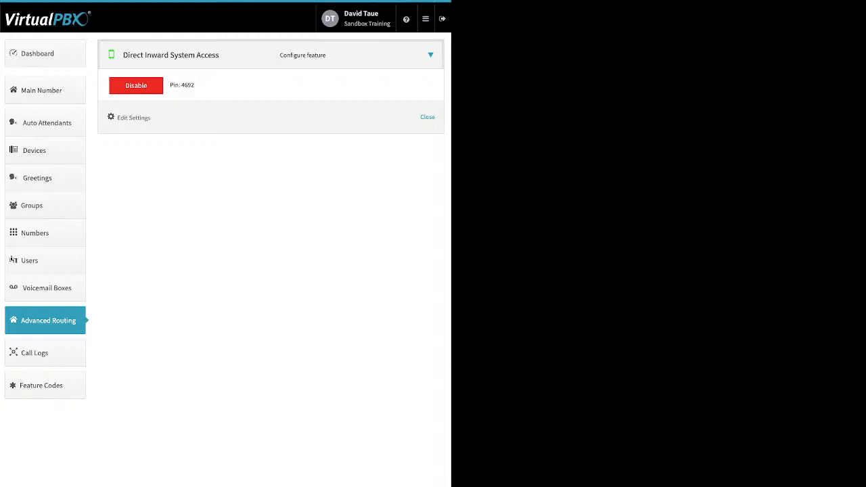
click(133, 118)
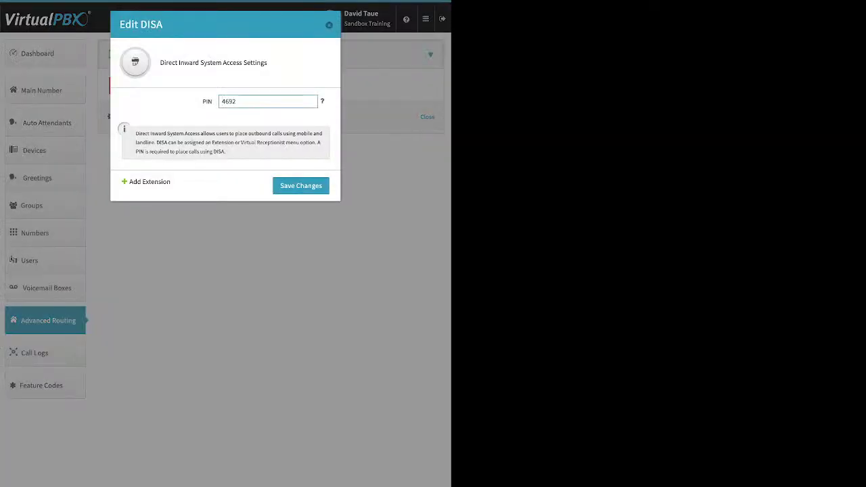
click(149, 182)
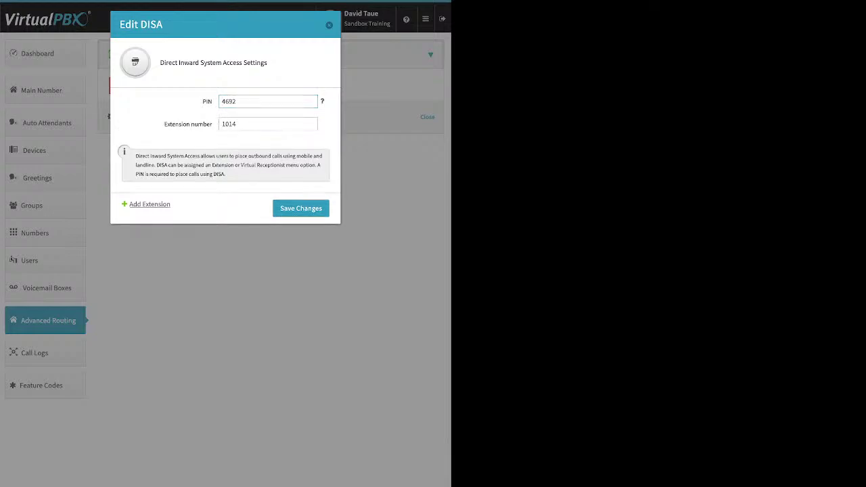
key(Tab)
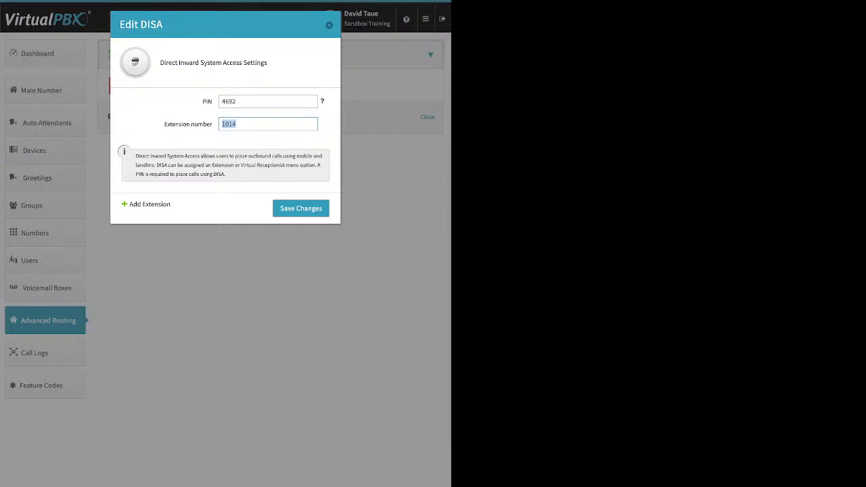
text(8730)
click(300, 208)
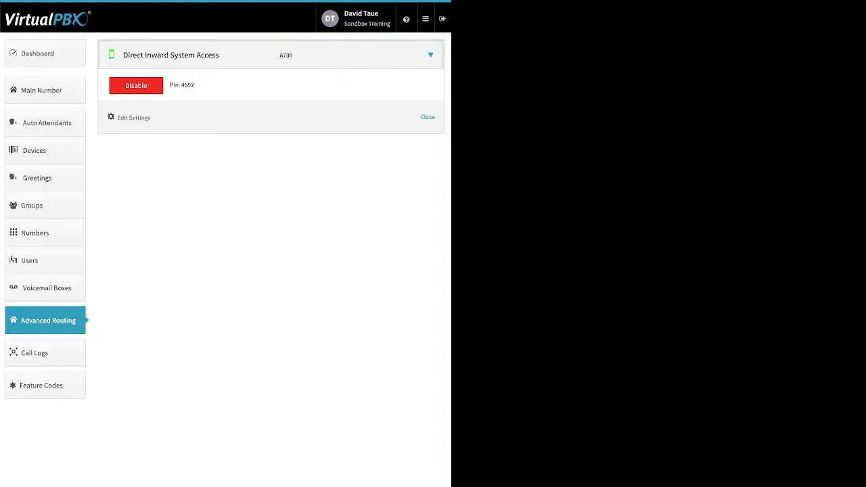
Disable Direct Inward System Access for all users, then view Call Logs.
drag(292, 55, 280, 55)
click(281, 55)
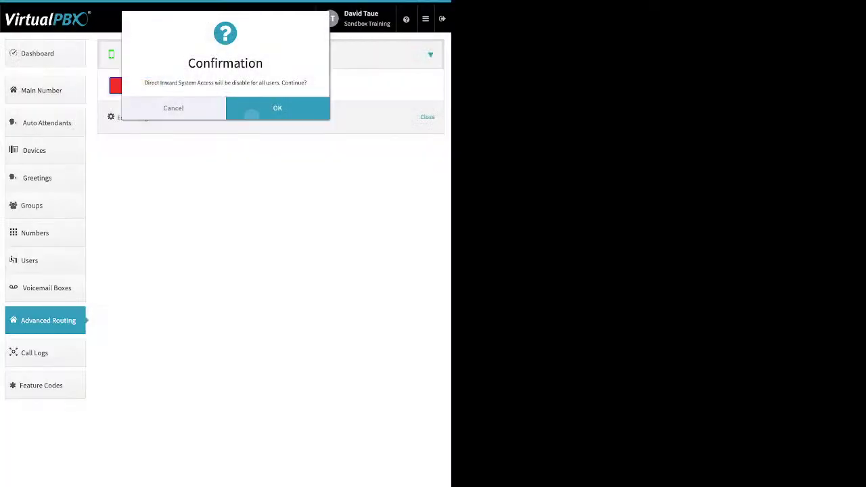
click(251, 111)
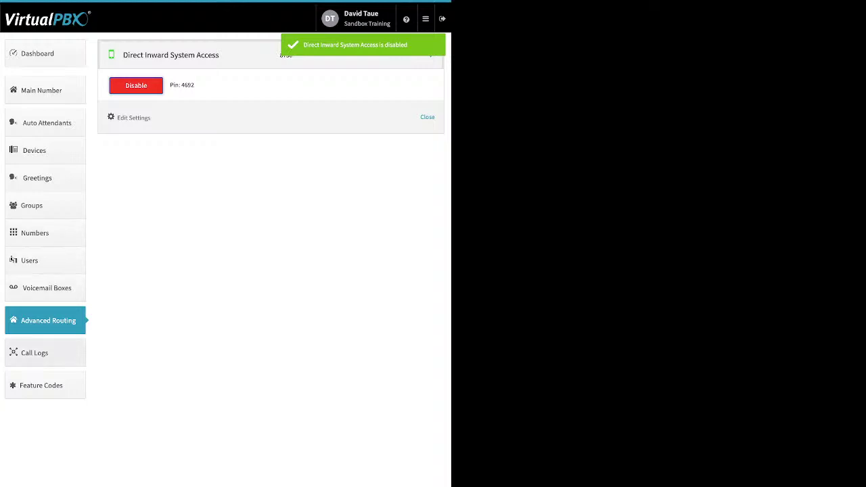
click(34, 352)
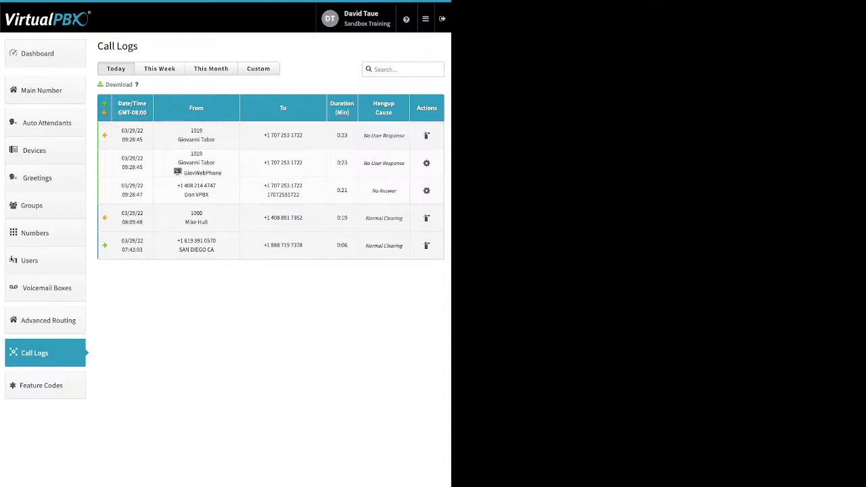
Filter the call logs to This Month (03/01/2022–03/29/2022).
drag(221, 173, 185, 173)
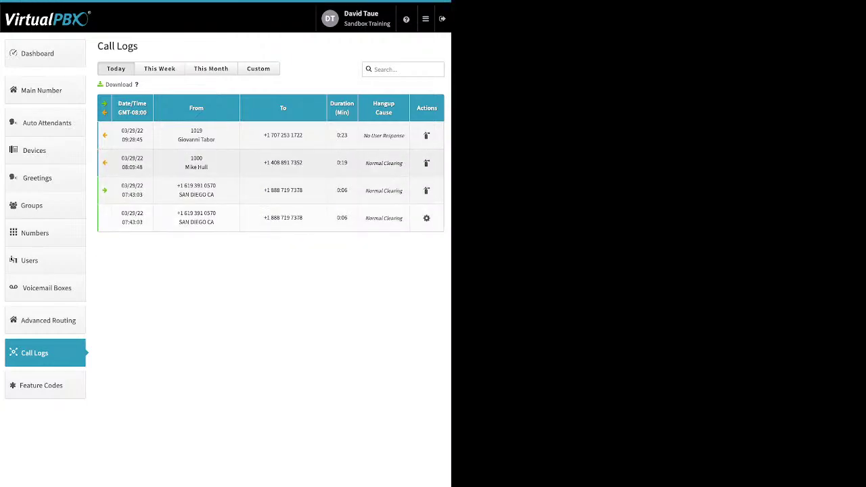
click(211, 68)
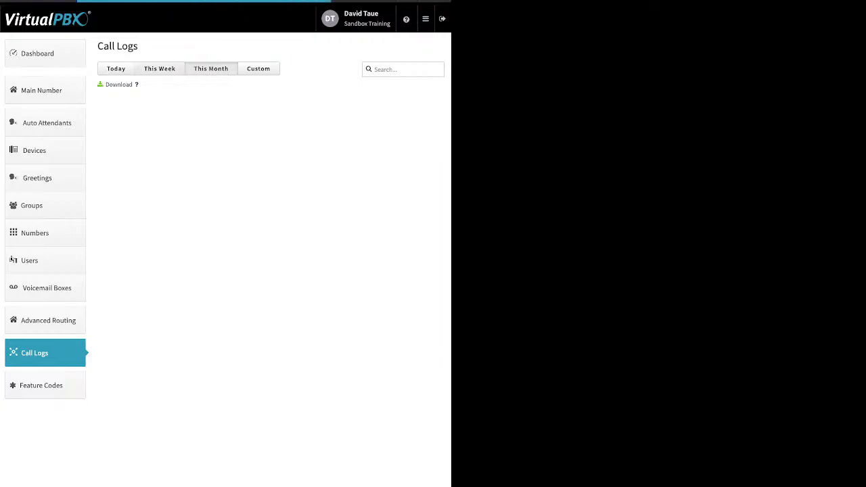
scroll(271, 224, down, 2)
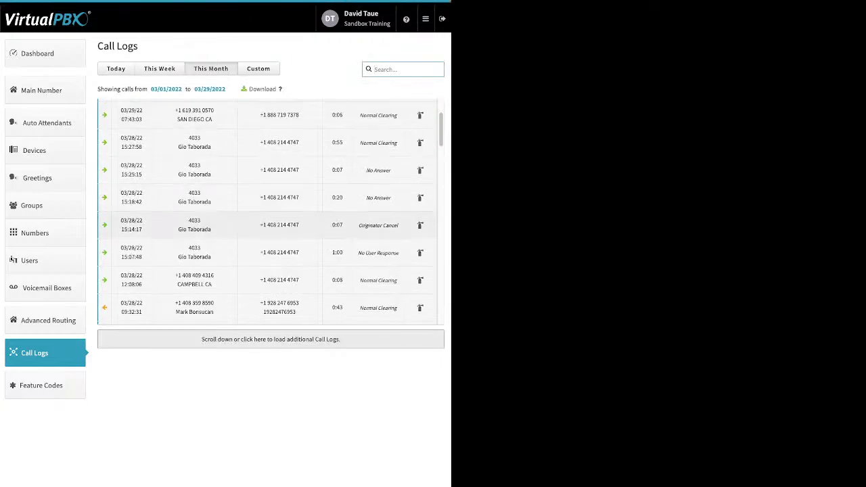
Expand the 15:14:17 call's legs and the 03/25 17:15:59 call's transfer details.
click(270, 224)
scroll(271, 225, down, 1)
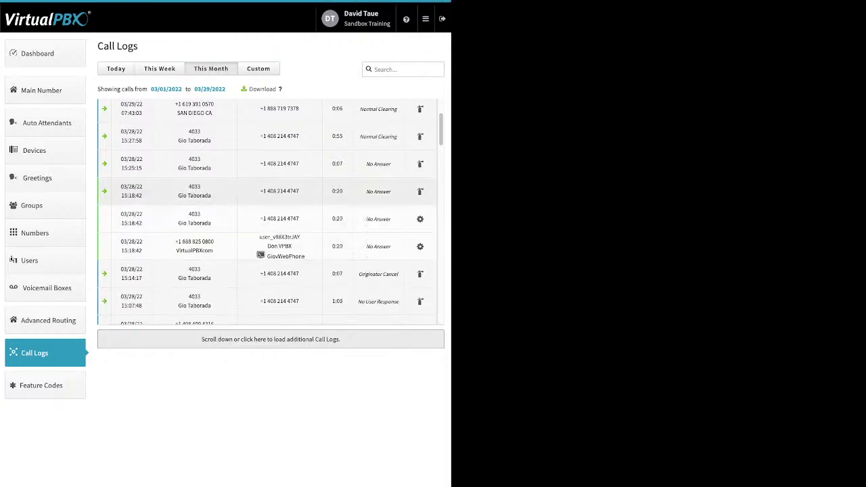
scroll(267, 211, down, 5)
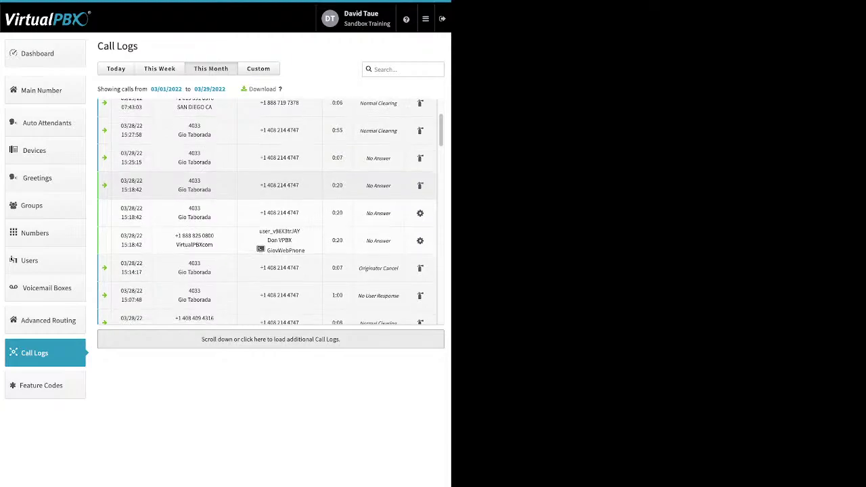
scroll(271, 203, down, 4)
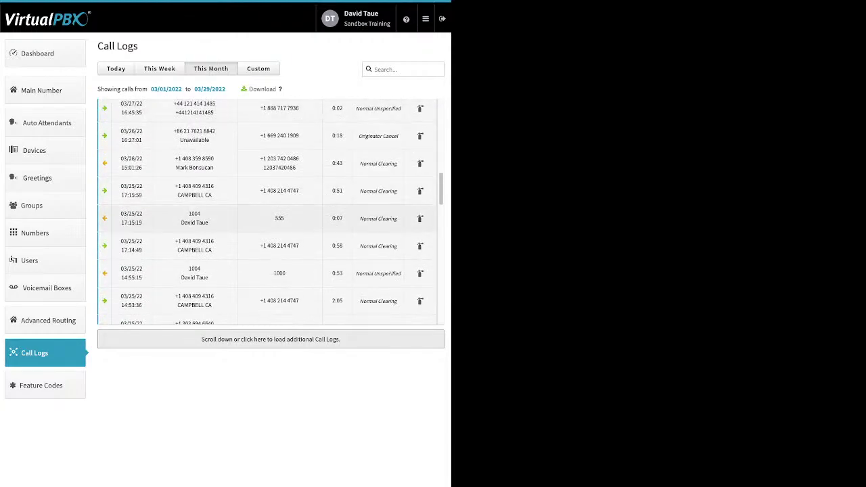
click(271, 190)
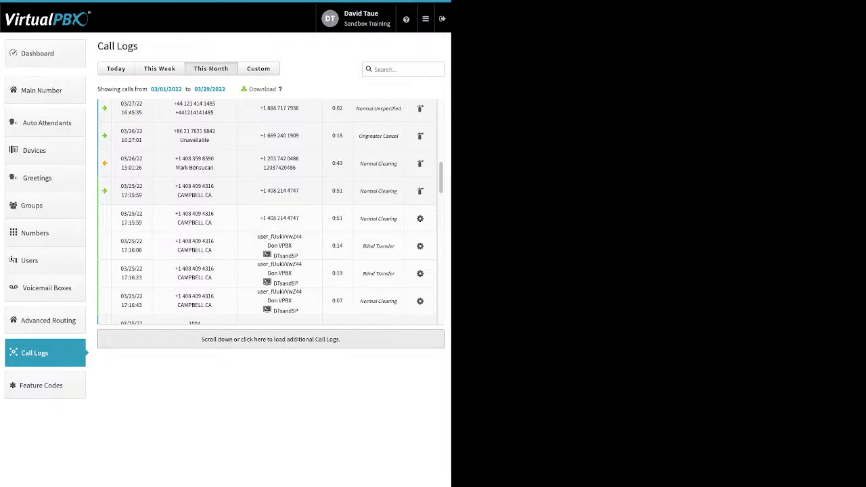
scroll(266, 211, down, 1)
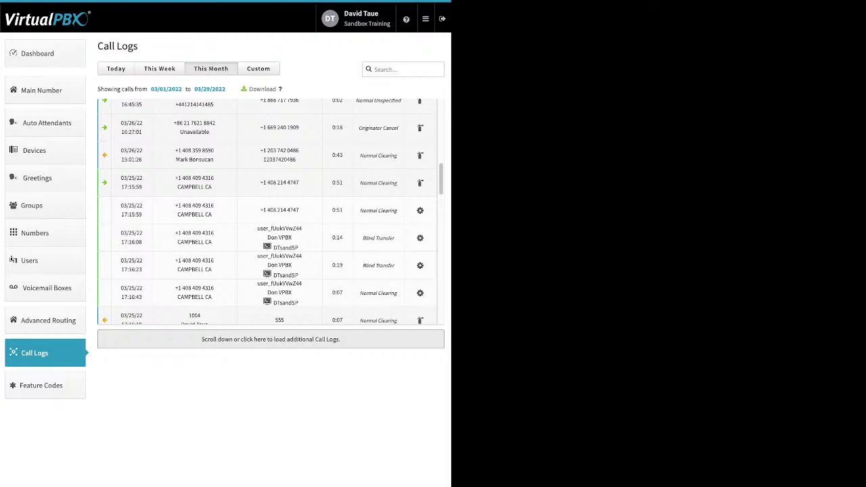
scroll(271, 211, up, 10)
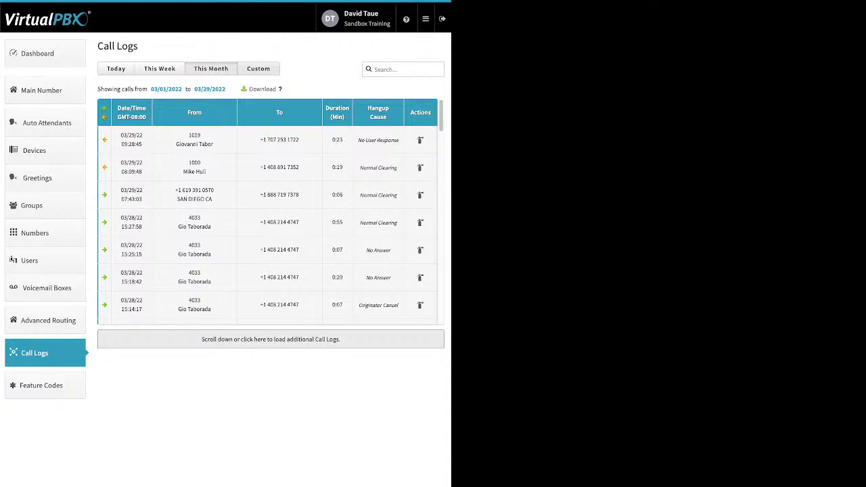
Switch call logs to a Custom range, check the start date calendar, then view Feature Codes.
click(258, 68)
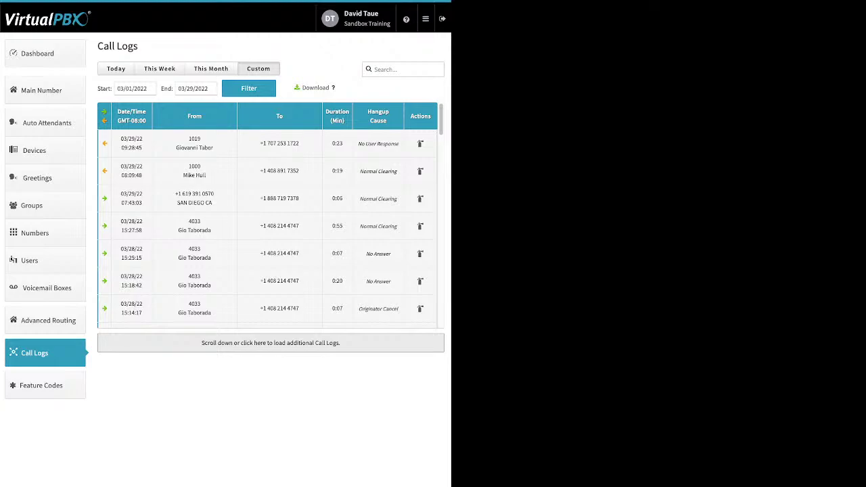
click(138, 88)
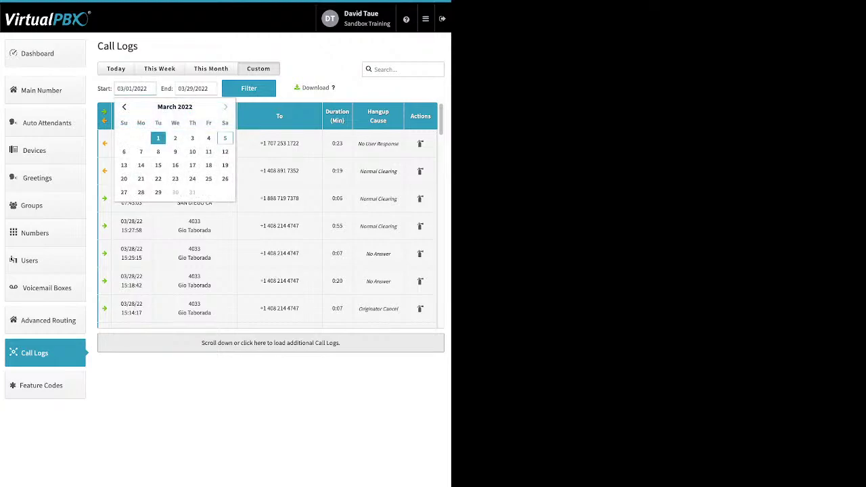
key(Escape)
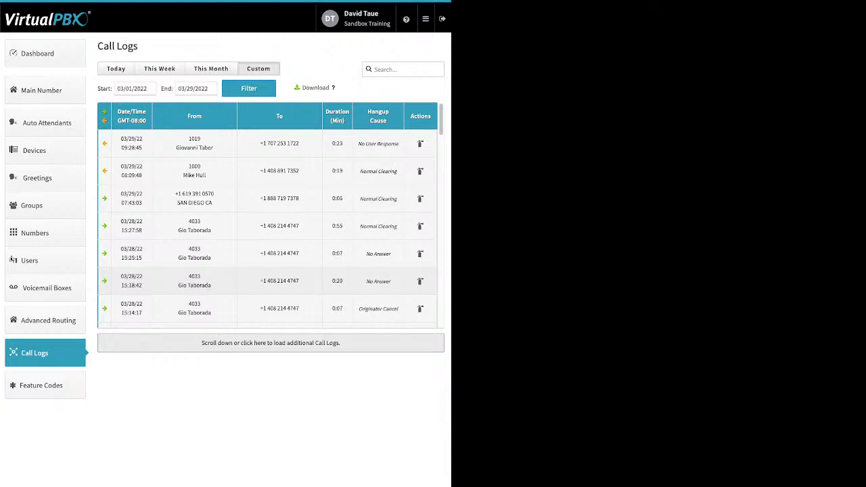
click(40, 385)
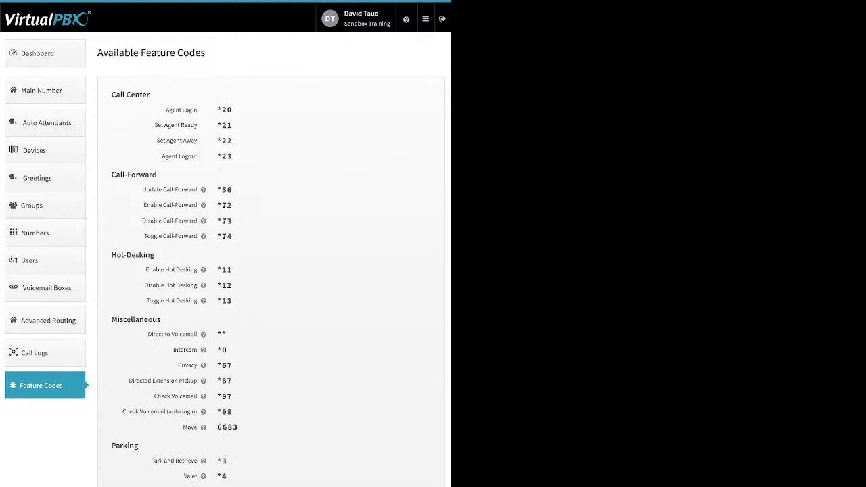
Go to the Blacklists page from the ≡ navigation menu.
click(425, 19)
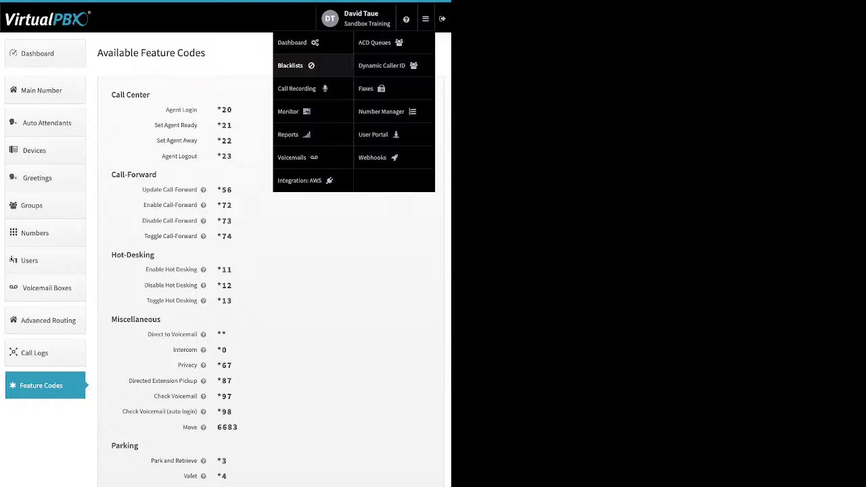
click(291, 65)
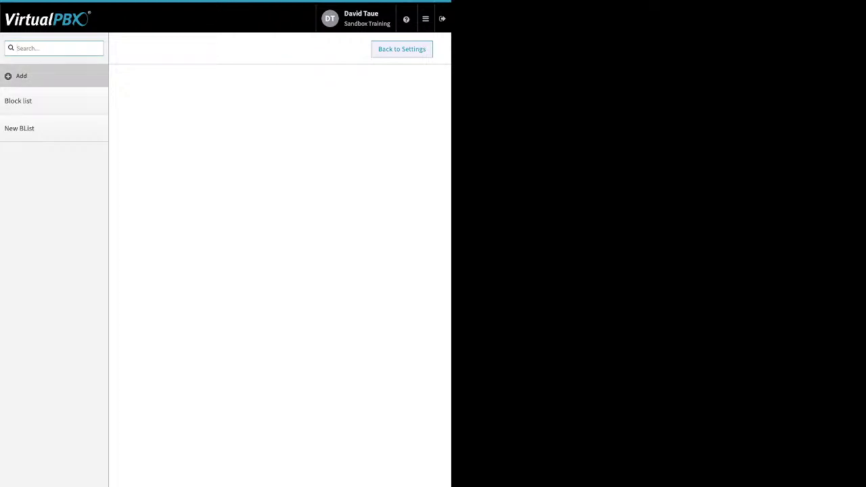
Preview a new blacklist, toggling Block Anonymous on and off and starting Add Number, then go back unsaved.
click(21, 76)
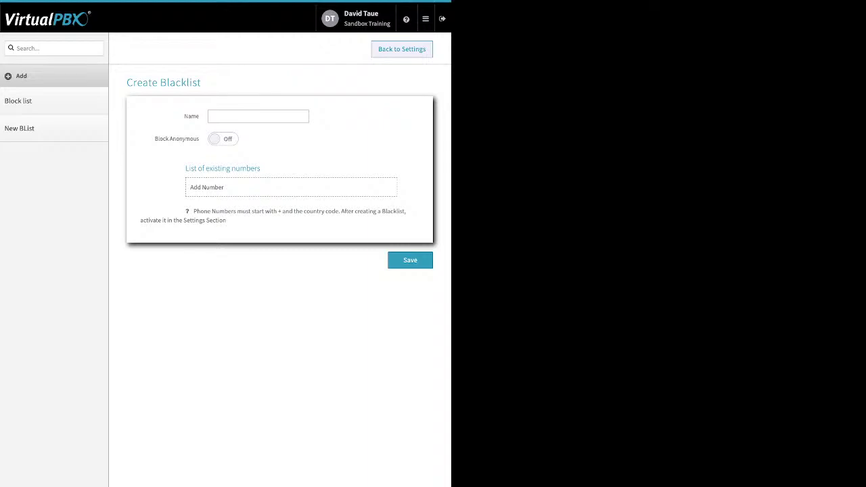
drag(154, 138, 194, 138)
click(223, 138)
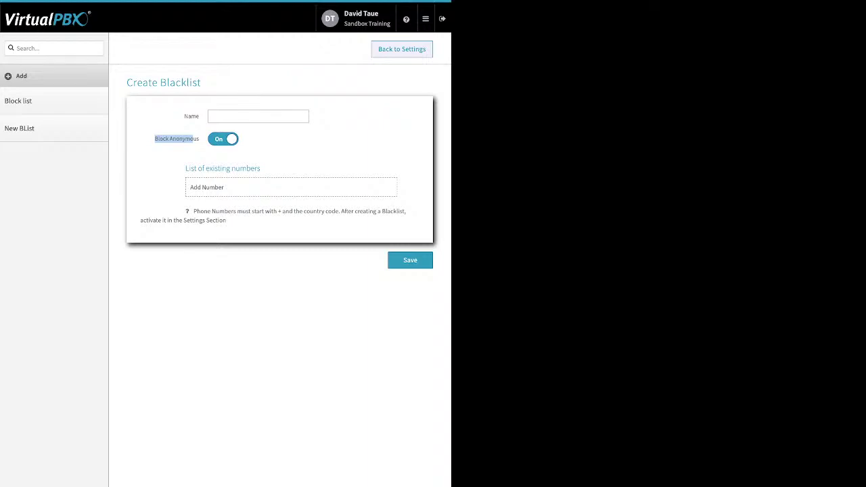
click(223, 138)
click(206, 187)
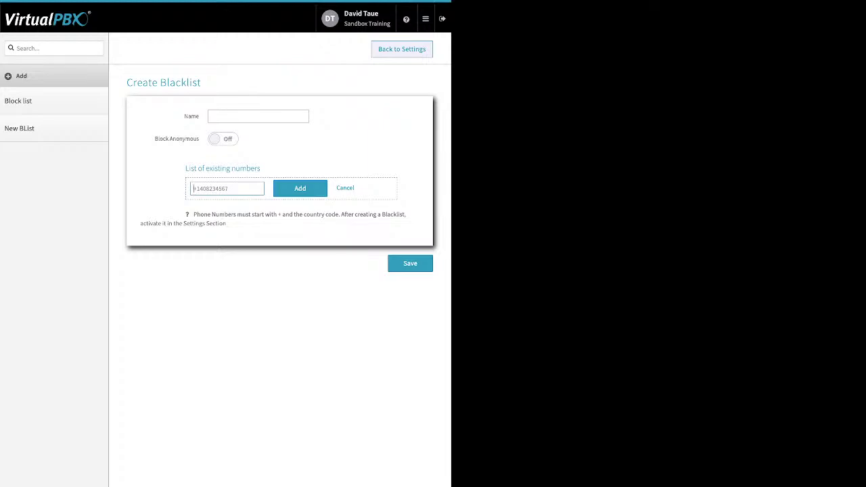
click(402, 49)
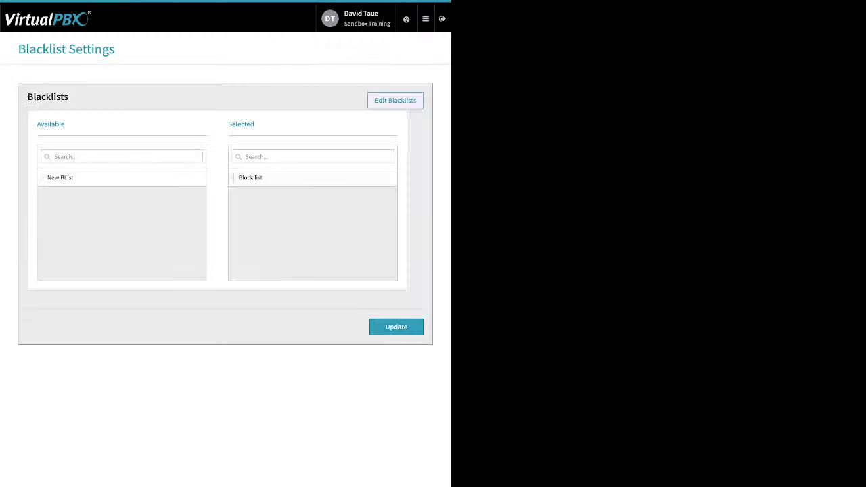
Go to the Monitor page from the ≡ navigation menu.
double_click(241, 124)
click(425, 18)
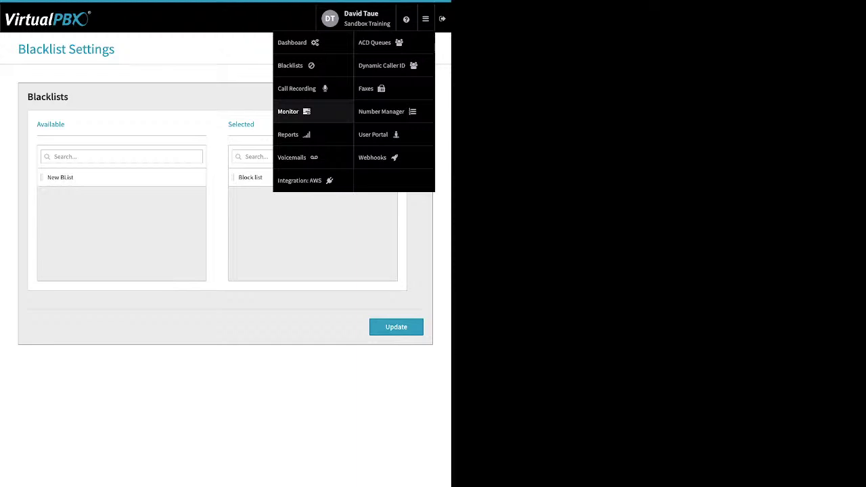
click(291, 111)
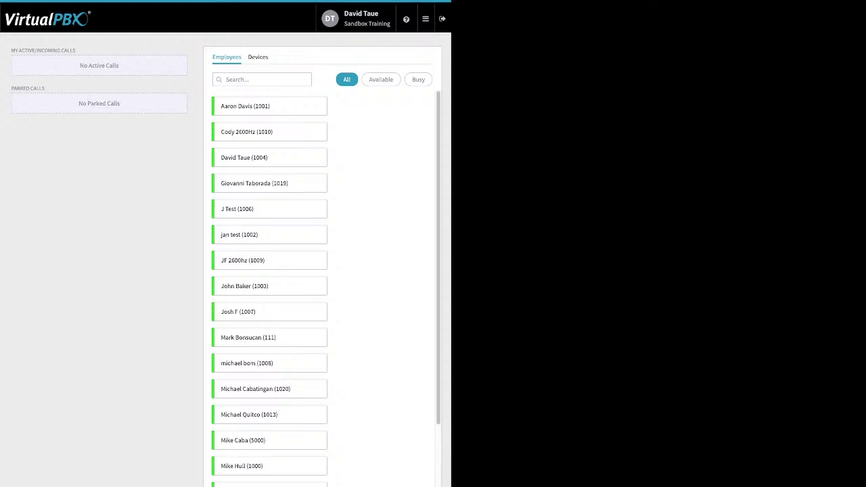
Filter employees by Available, then Busy, and switch the monitor to show all devices.
click(380, 79)
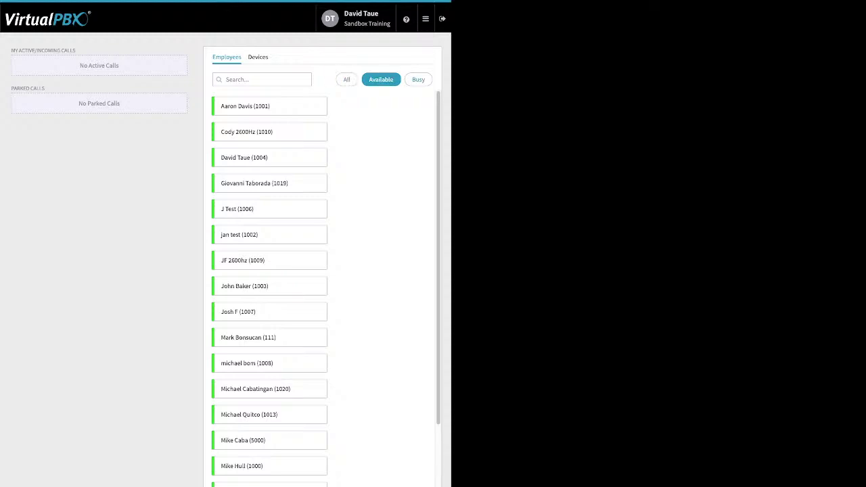
click(418, 79)
click(258, 56)
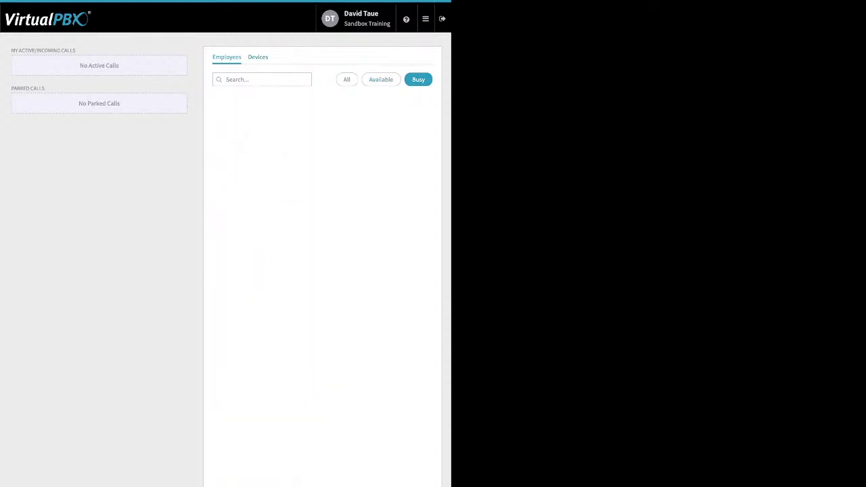
click(347, 79)
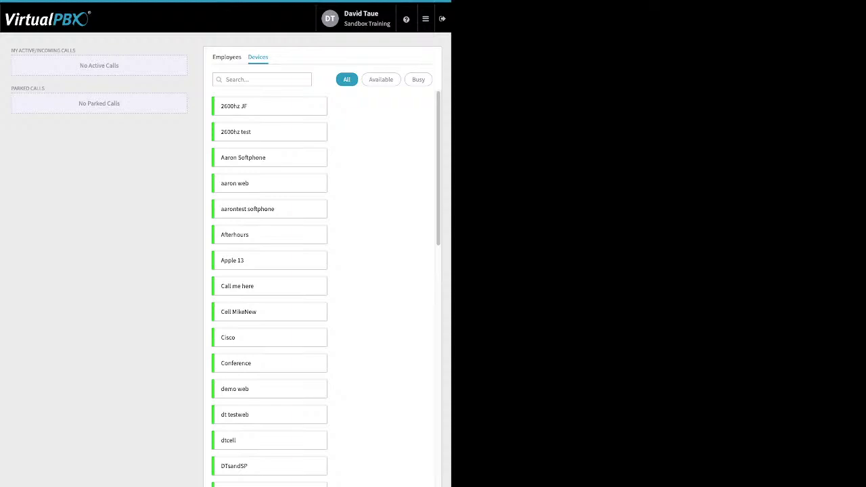
Highlight the MY ACTIVE/INCOMING CALLS and PARKED CALLS headings, then bring up the ≡ menu.
drag(75, 50, 11, 50)
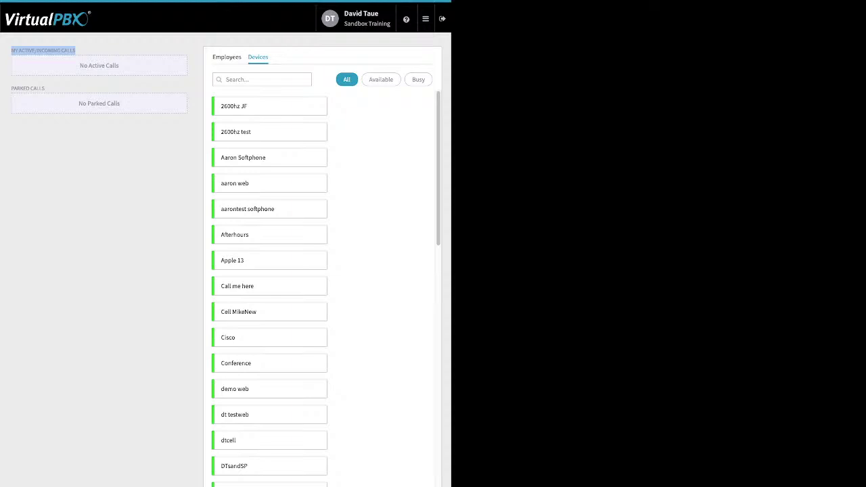
mouse_move(43, 89)
mouse_down()
mouse_move(13, 88)
mouse_move(39, 89)
mouse_up()
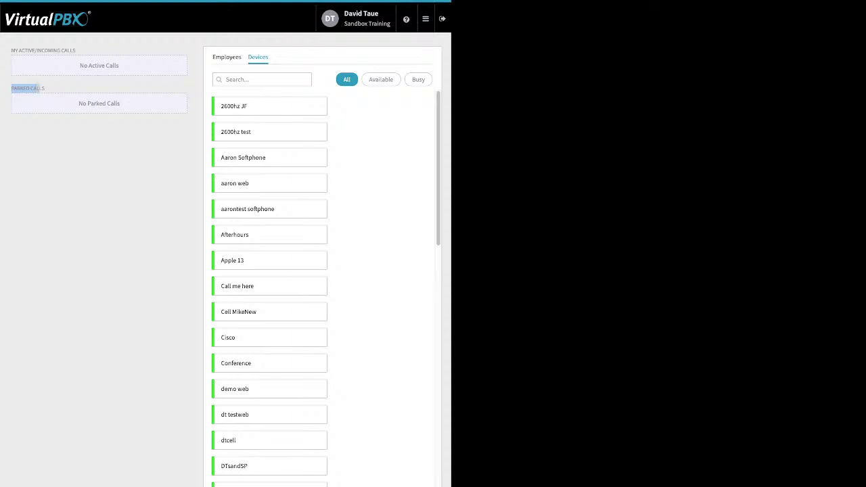
click(425, 18)
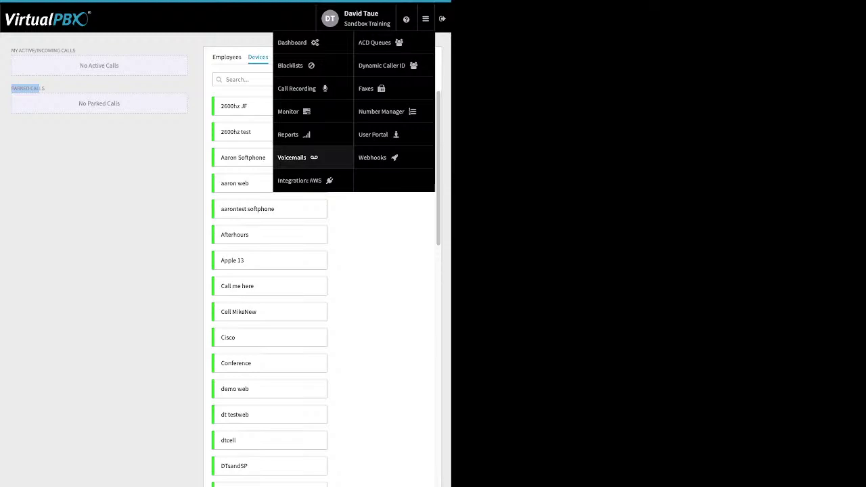
Go to Voicemails and select one user's voicemail box from the box list.
click(292, 157)
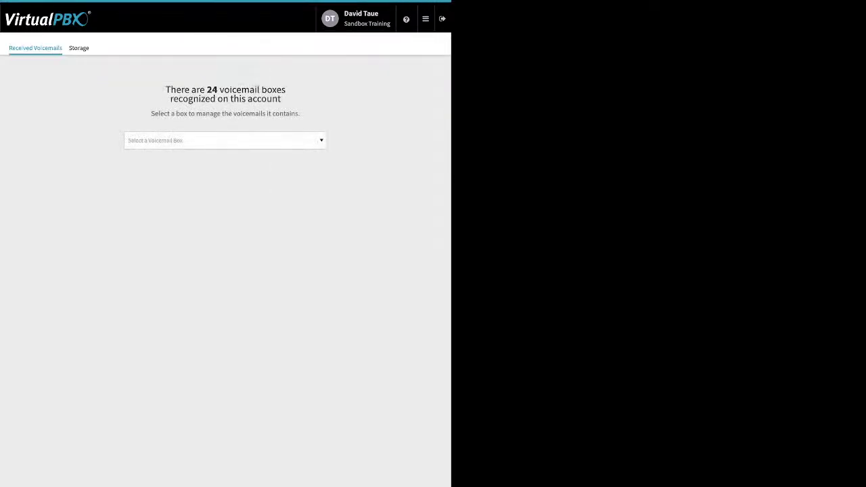
click(224, 140)
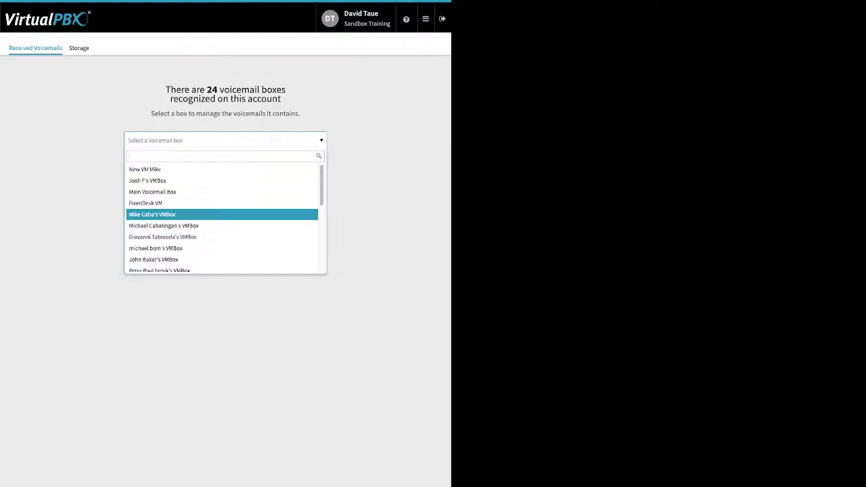
scroll(223, 187, down, 1)
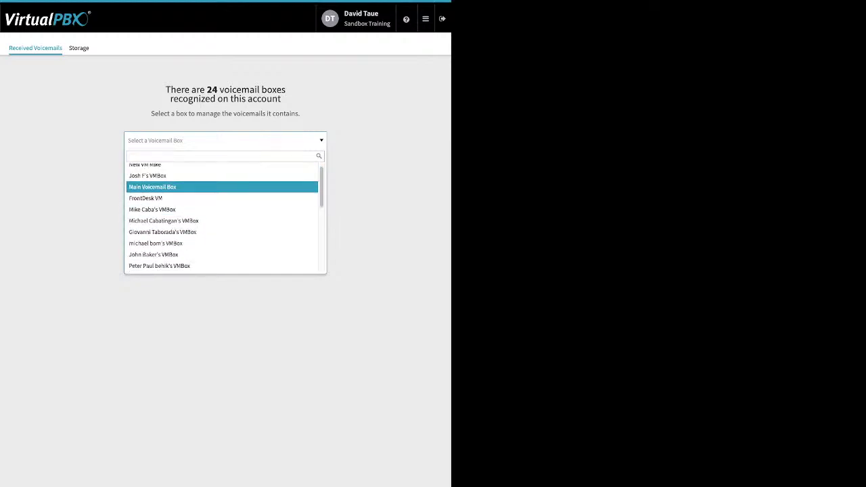
scroll(223, 184, down, 5)
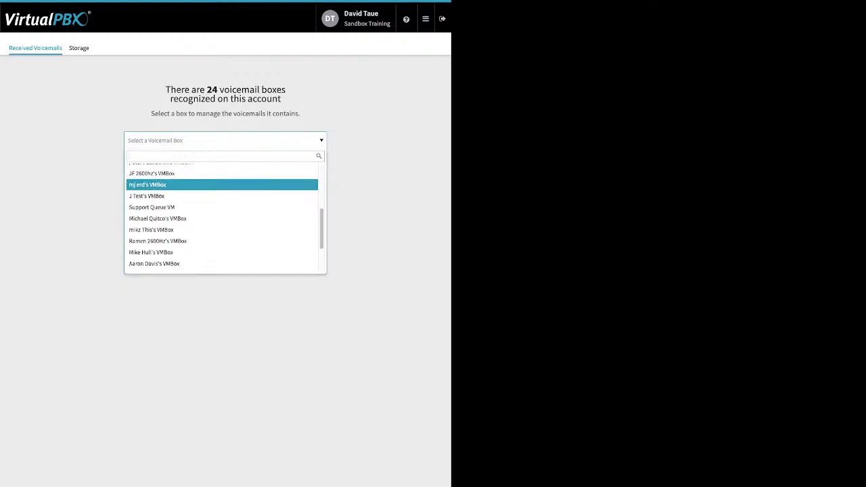
scroll(223, 190, down, 1)
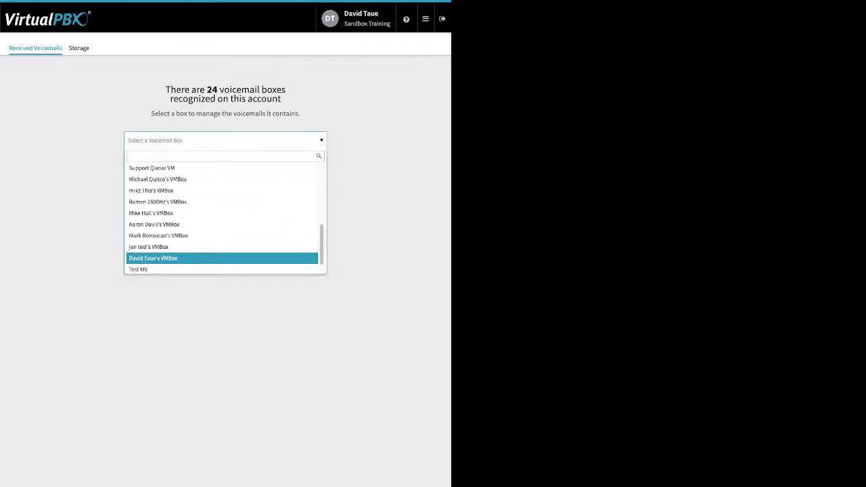
click(153, 258)
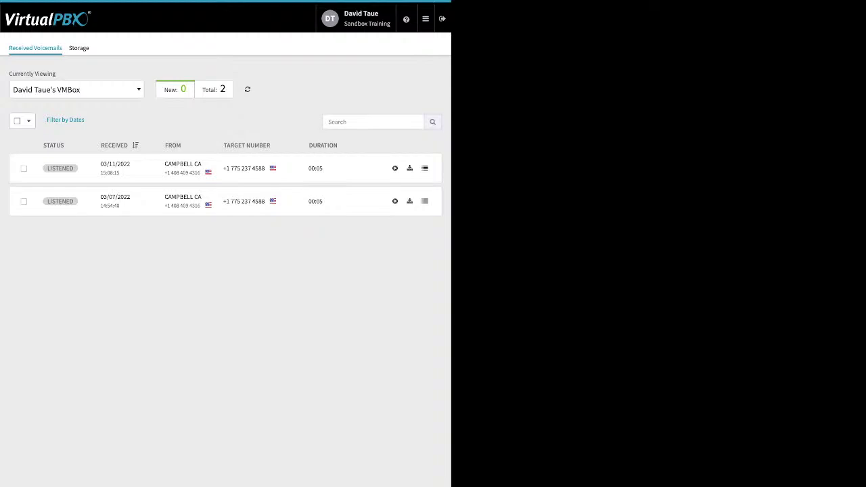
Tick the 03/11/2022 voicemail and preview the Move and Mark As options.
click(23, 167)
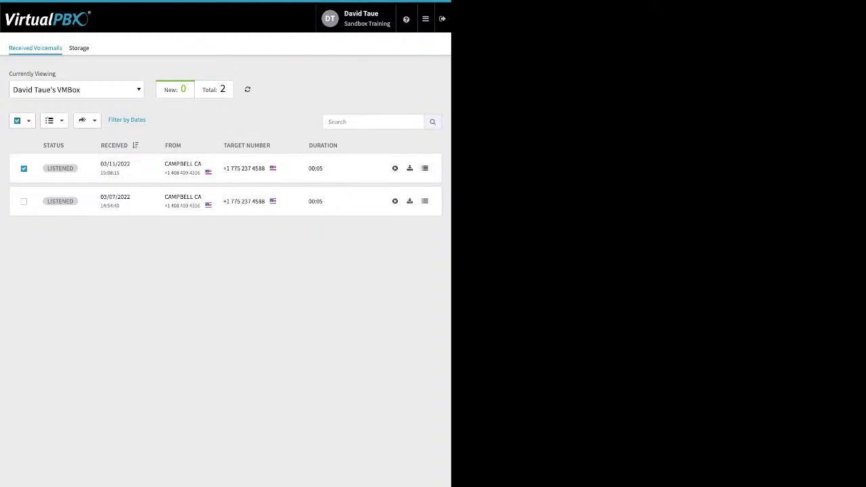
click(85, 120)
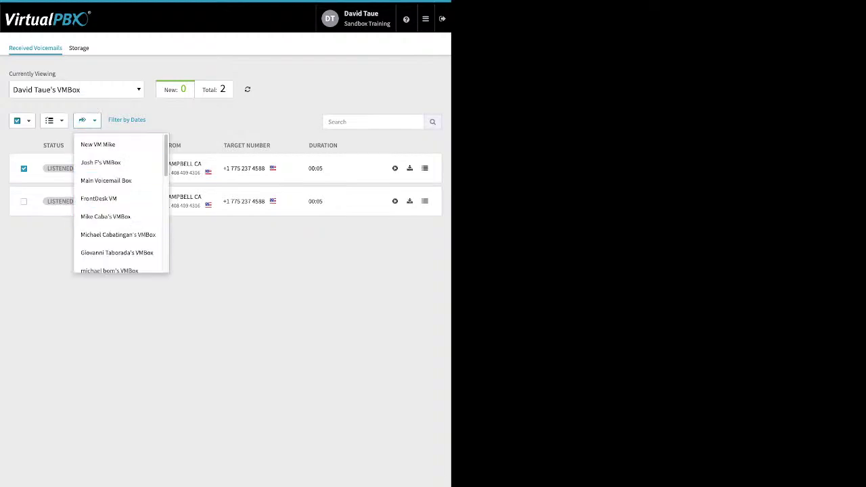
key(Escape)
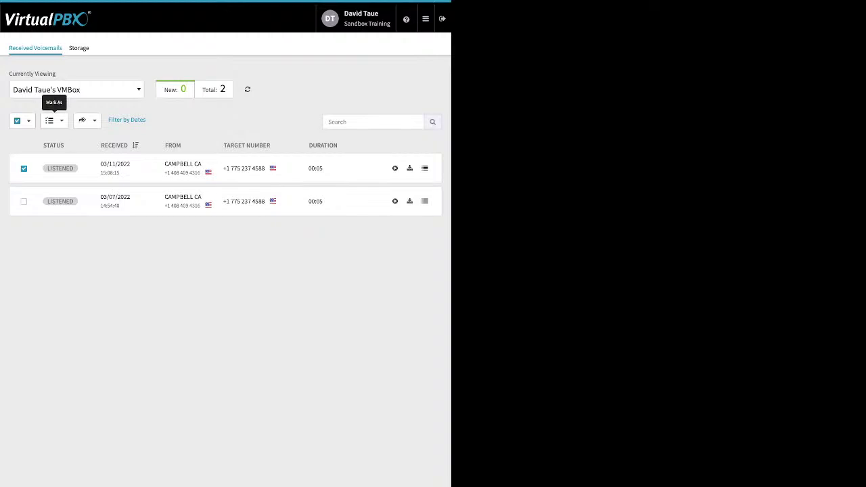
click(53, 120)
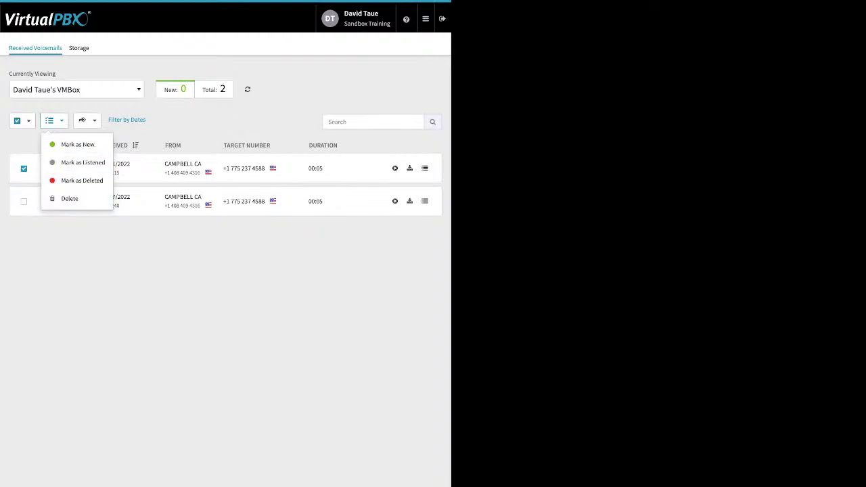
key(Escape)
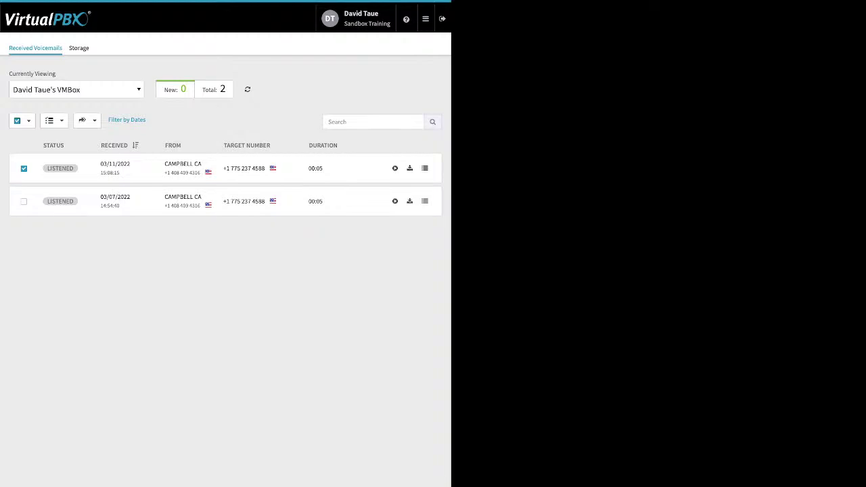
click(425, 18)
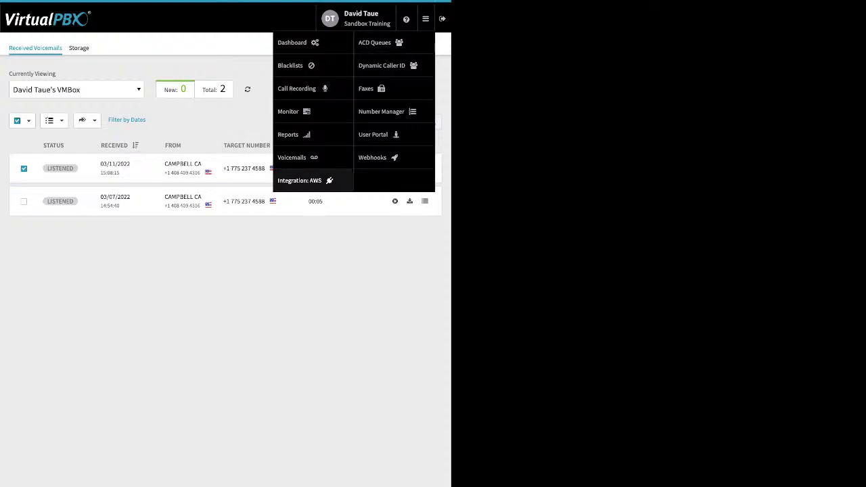
Go to the AWS Integration page, then bring up the ≡ navigation menu.
click(300, 180)
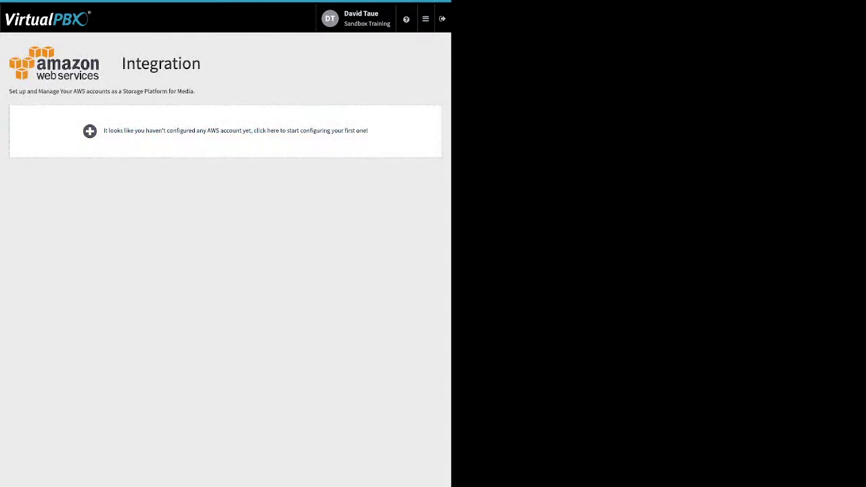
click(424, 18)
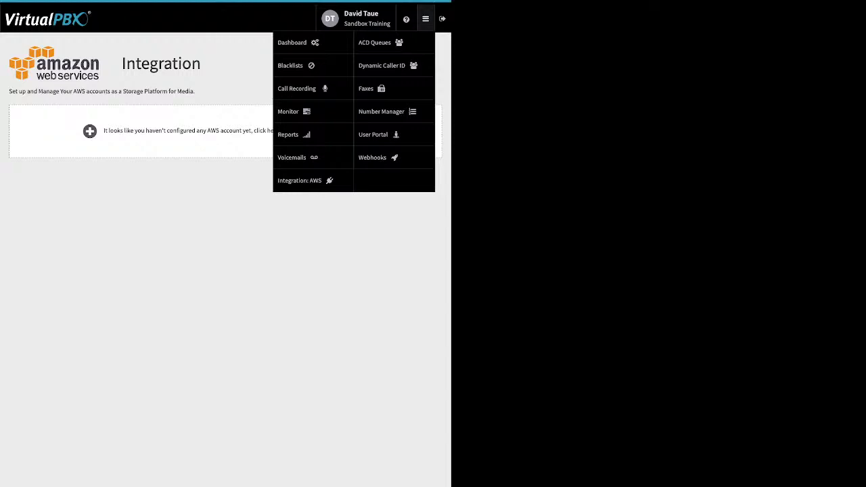
Open the My Support queue's settings (Round Robin, 3600-second timeout, 4-call limit) from ACD Queues.
click(374, 42)
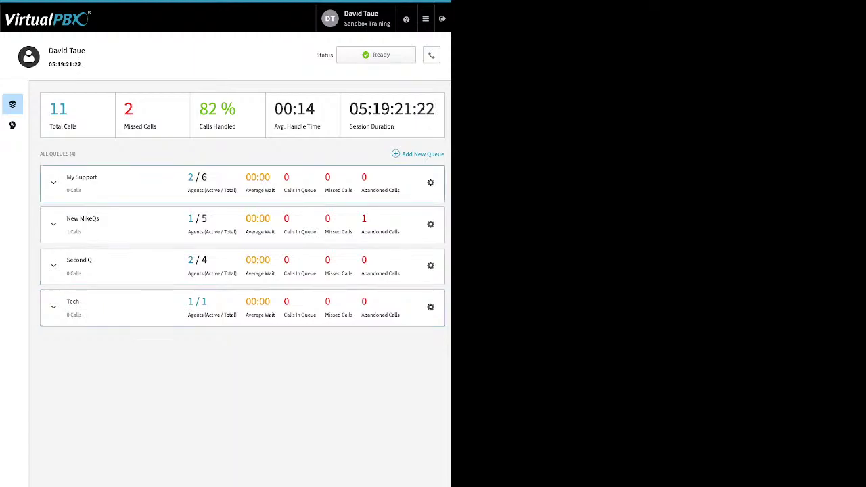
click(431, 182)
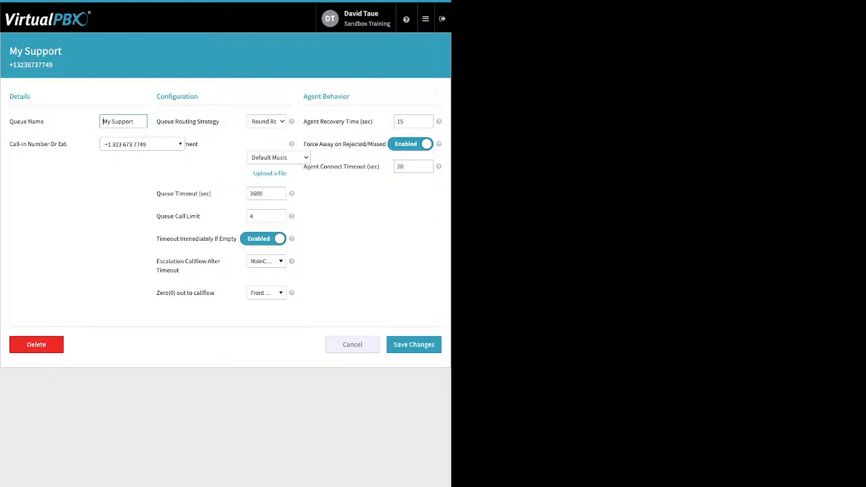
Highlight the My Support queue's routing strategy setting.
drag(219, 122, 175, 122)
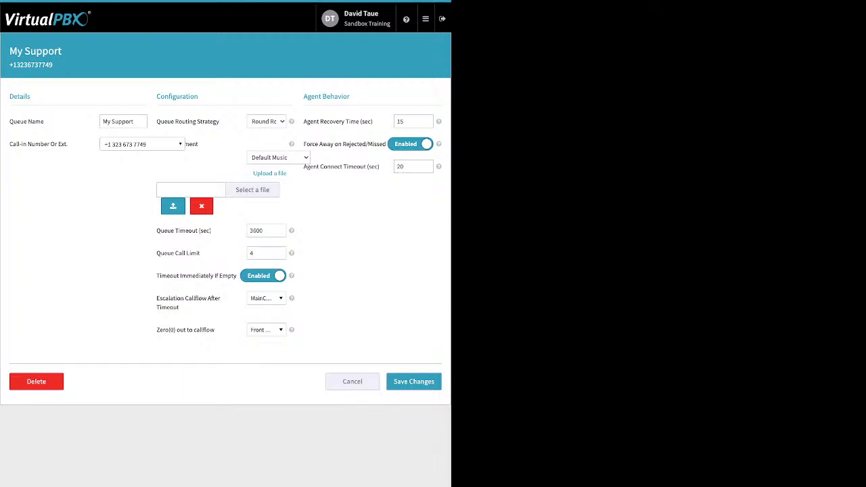
Dismiss the upload row and review the 3600-second queue timeout, 4-call limit and timeout-if-empty settings.
click(162, 189)
click(201, 205)
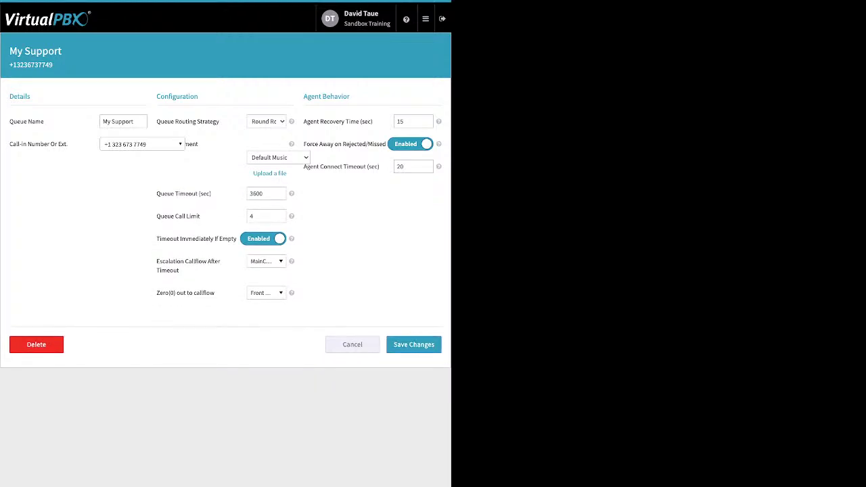
drag(211, 194, 155, 194)
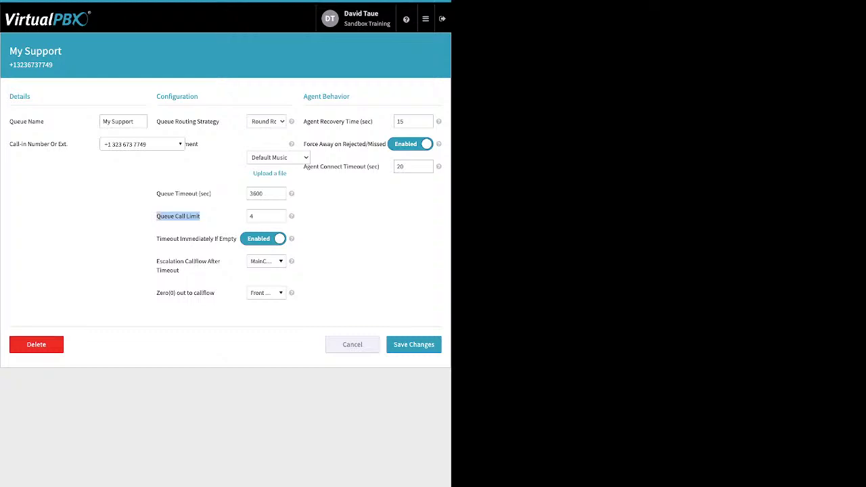
click(252, 216)
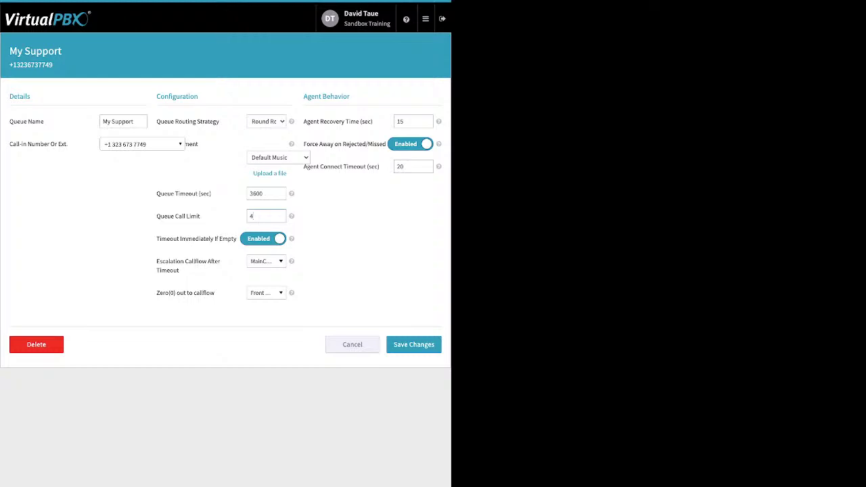
drag(157, 238, 223, 238)
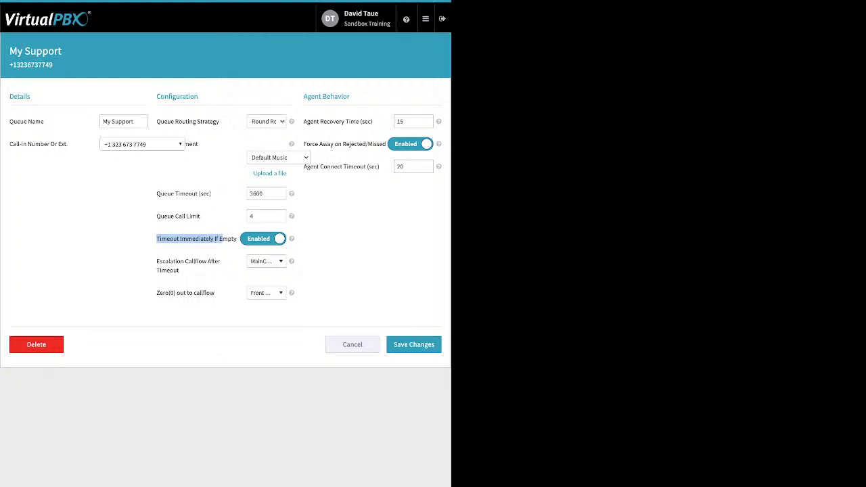
double_click(256, 193)
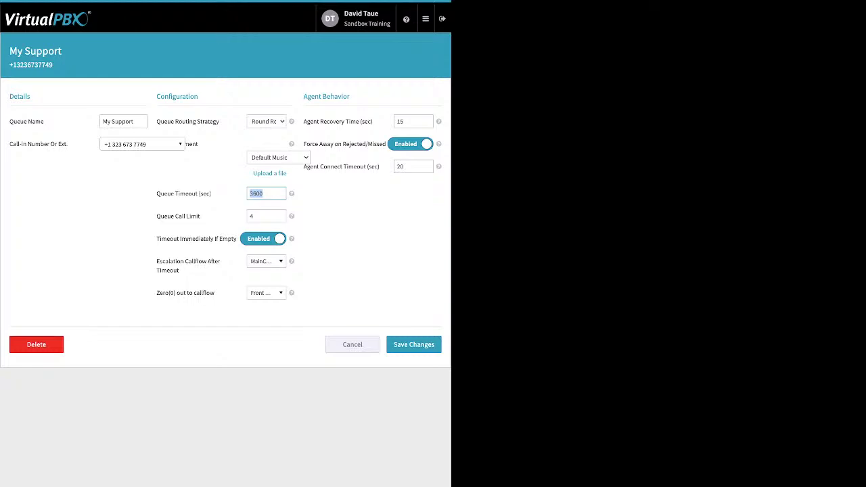
click(257, 193)
Review the escalation and zero-out callflow lists, leaving both unchanged.
triple_click(188, 266)
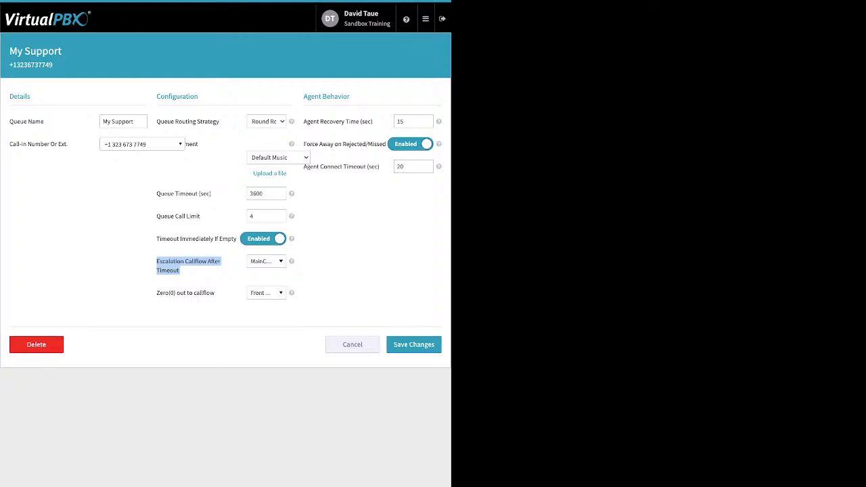
click(265, 261)
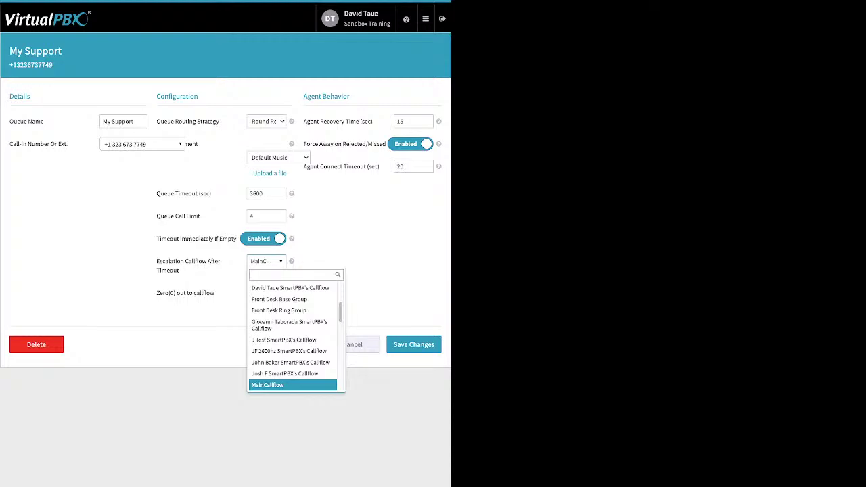
key(Escape)
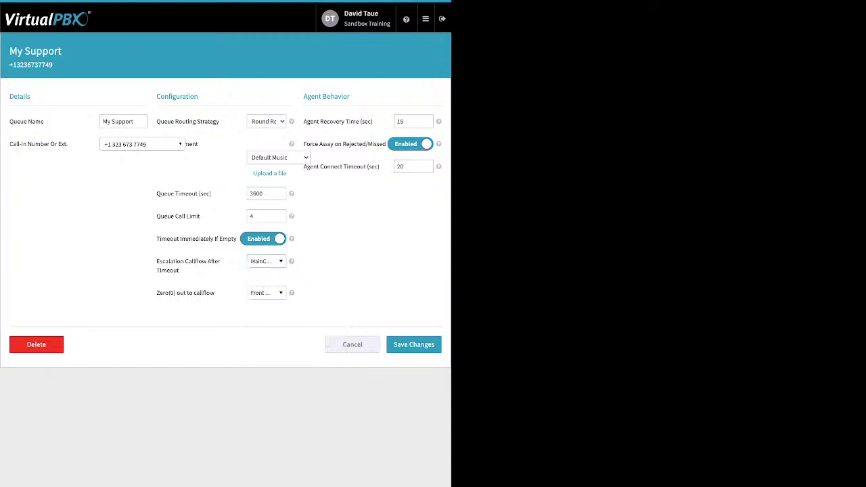
drag(216, 293, 158, 293)
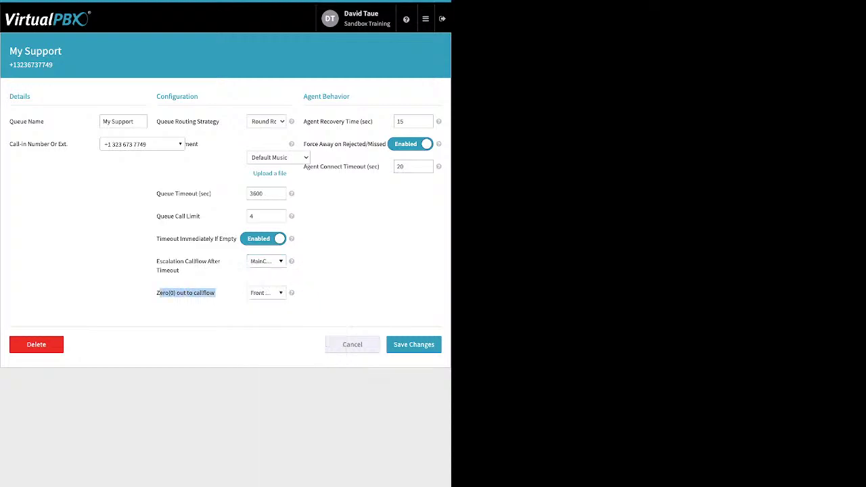
click(158, 292)
drag(216, 293, 157, 293)
click(266, 292)
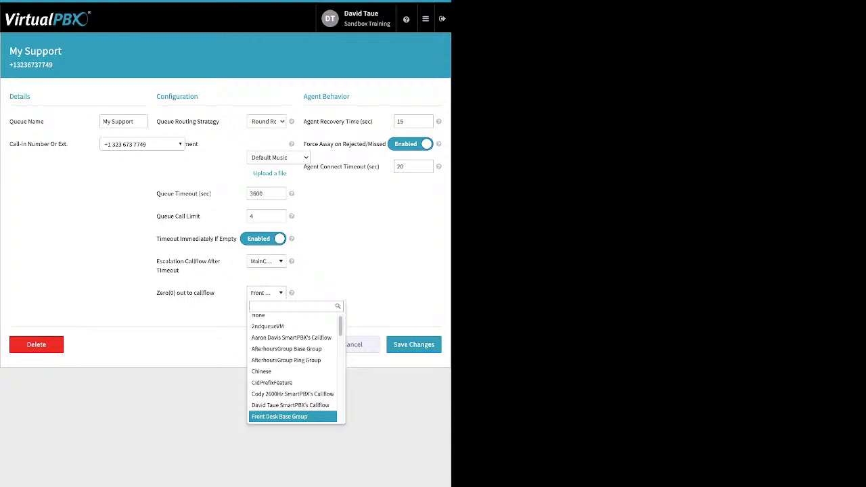
key(Escape)
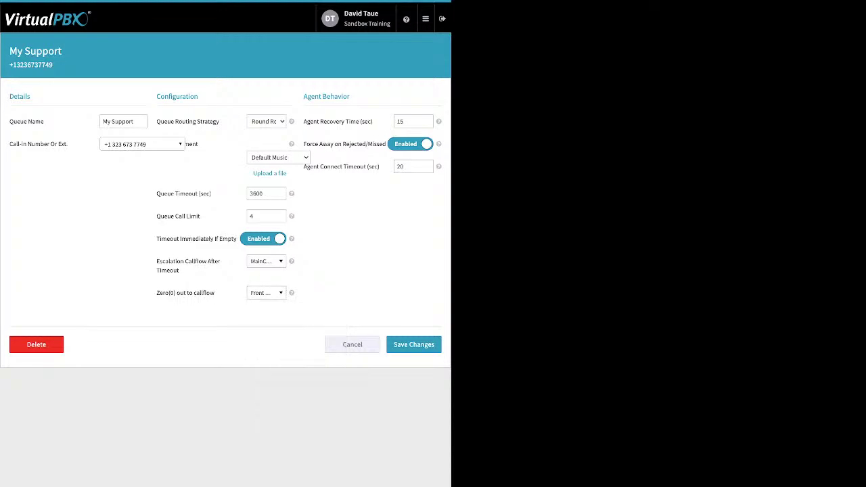
Review agent behavior: recovery time, Force Away toggled off and back on, 20-second connect timeout.
drag(350, 96, 314, 96)
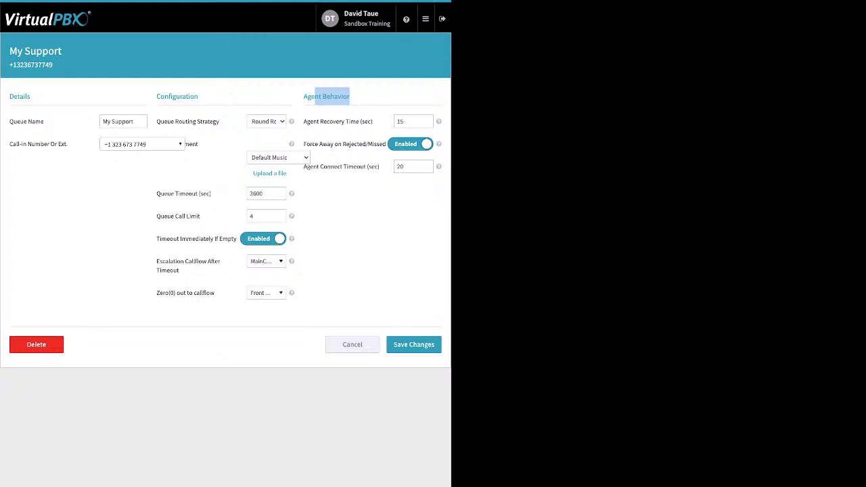
drag(373, 121, 313, 121)
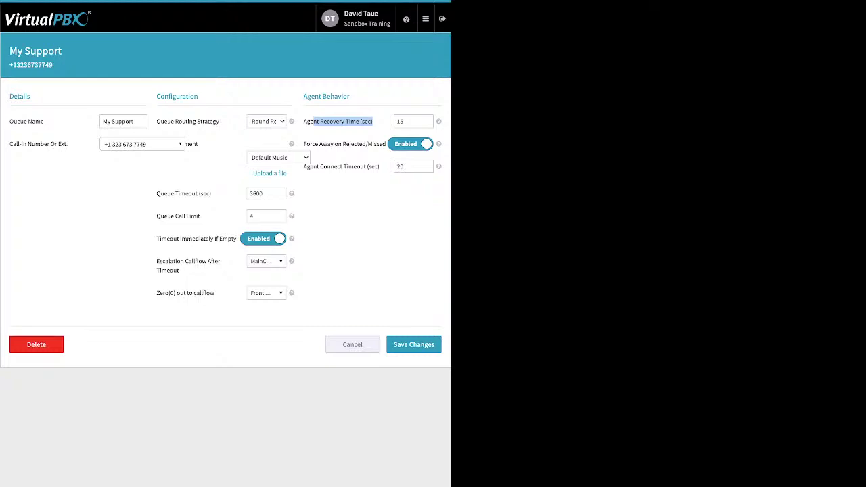
click(411, 144)
drag(310, 143, 375, 144)
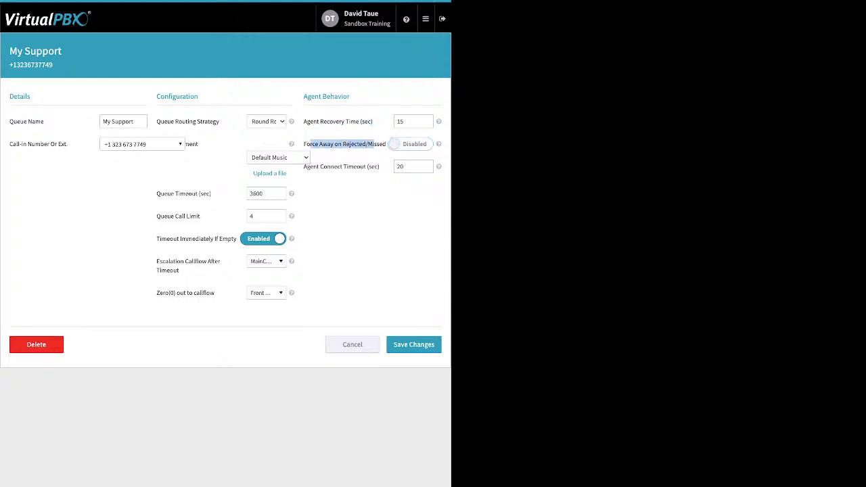
click(411, 143)
drag(380, 167, 337, 166)
click(413, 167)
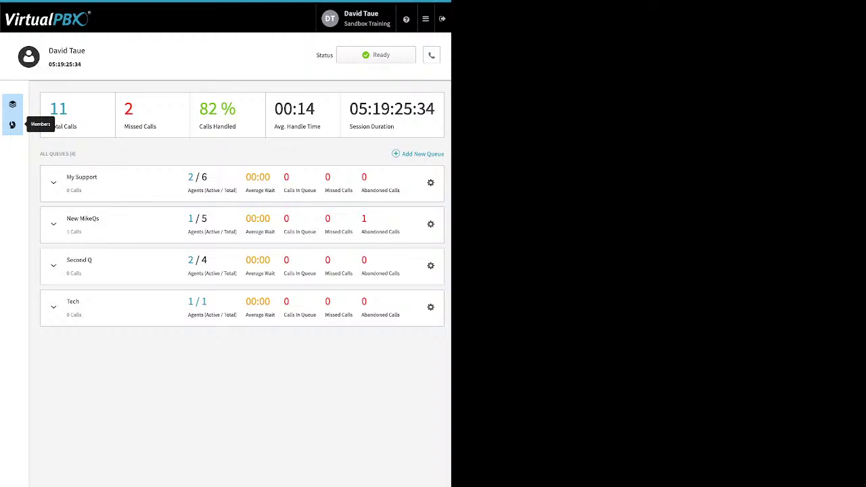
Add two available users as call center members, bringing the total to 12, then return to the queue dashboard.
click(12, 124)
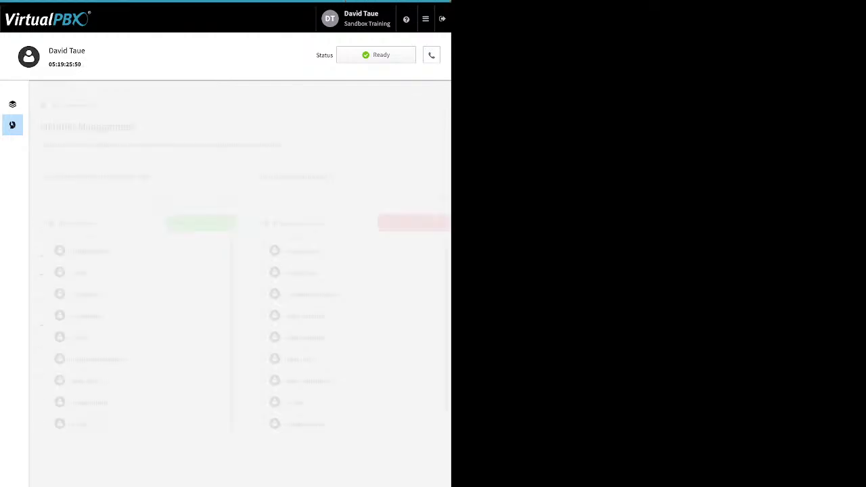
scroll(352, 338, down, 1)
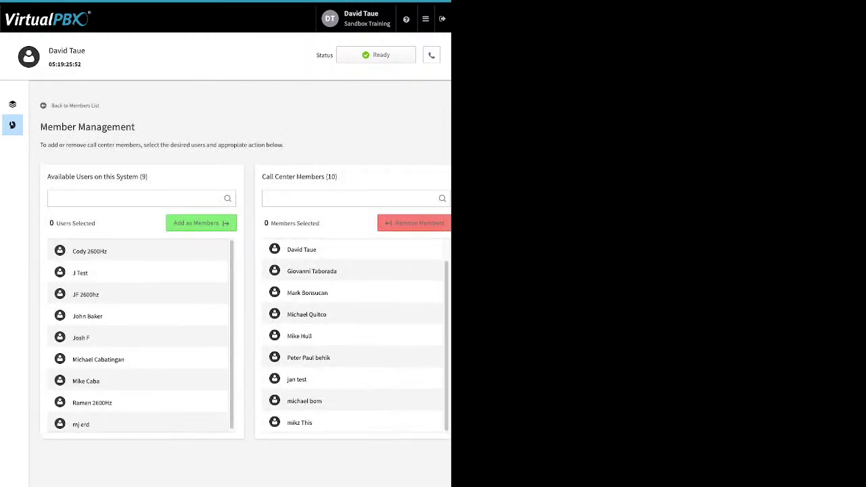
scroll(352, 338, up, 1)
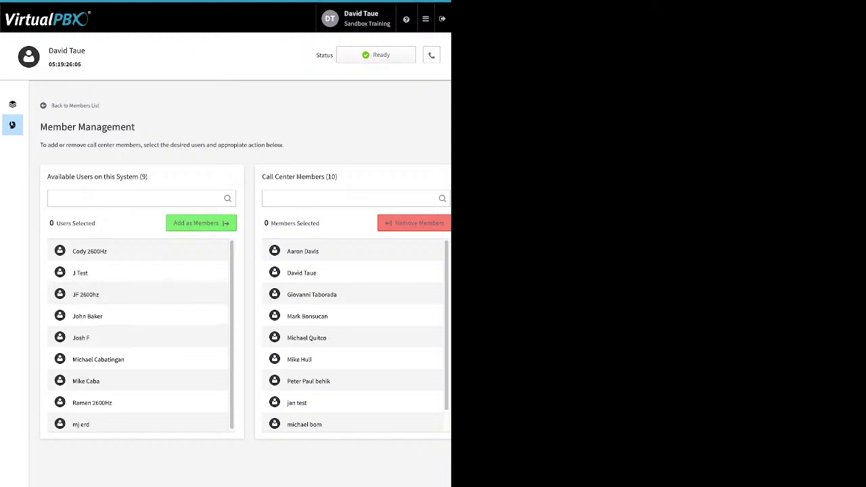
click(135, 316)
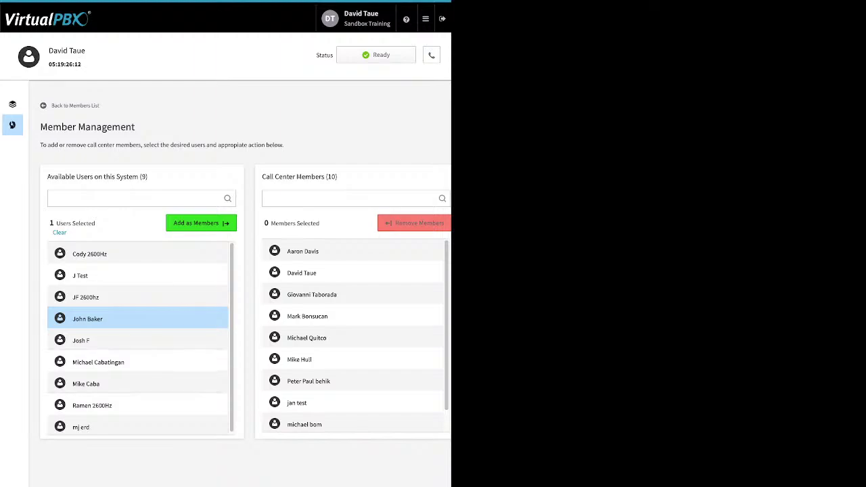
click(102, 426)
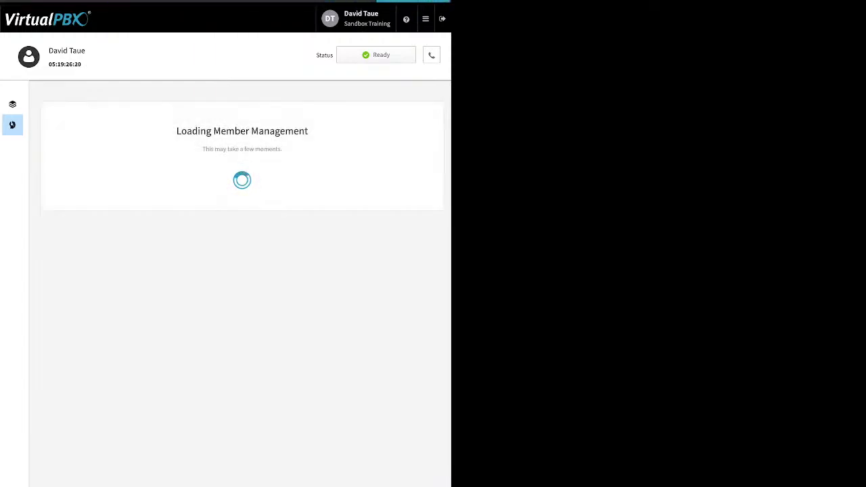
scroll(352, 338, down, 3)
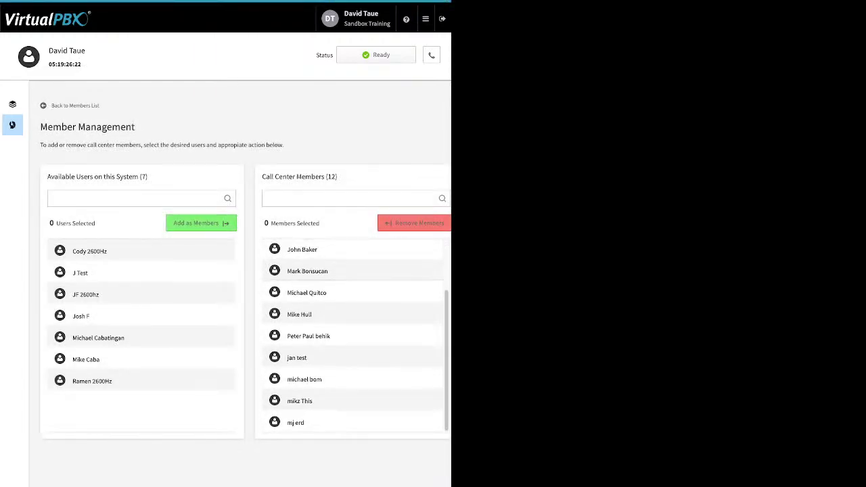
scroll(352, 338, up, 3)
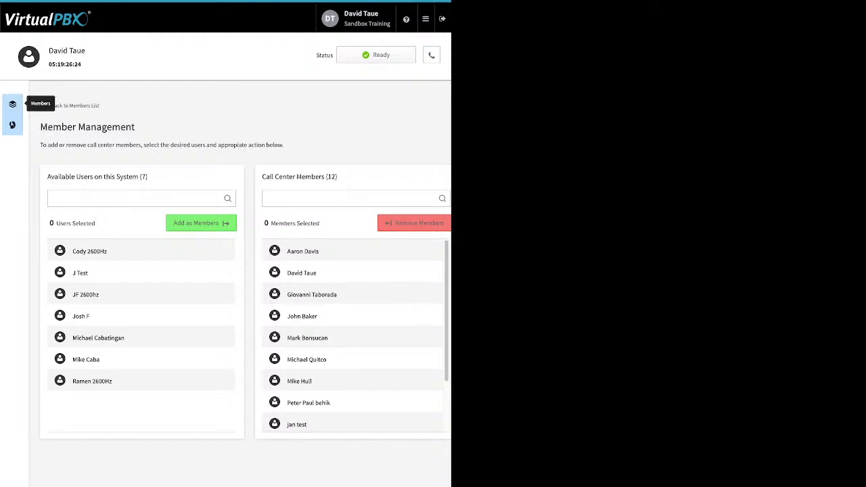
click(12, 104)
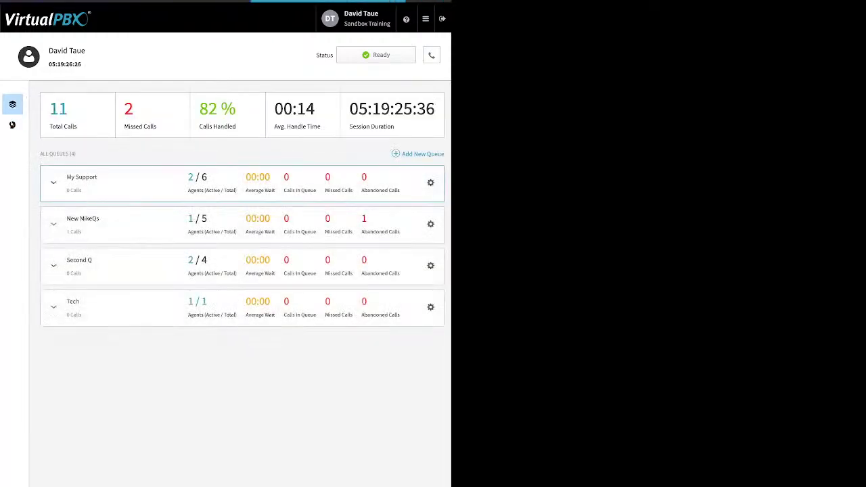
Assign an available user to My Support as an agent and also make them a manager.
click(53, 182)
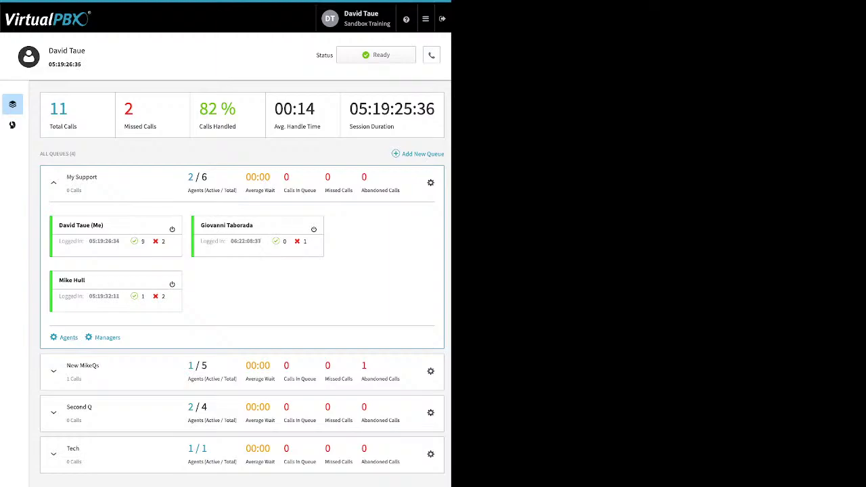
click(67, 337)
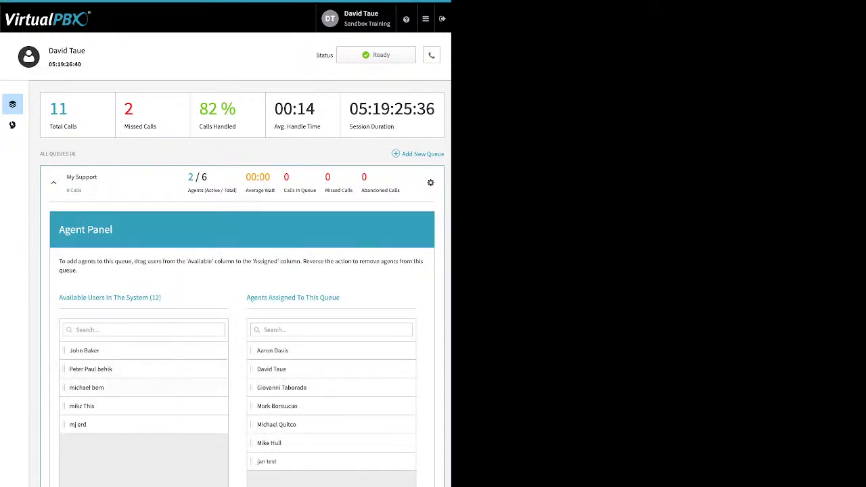
drag(86, 387, 274, 406)
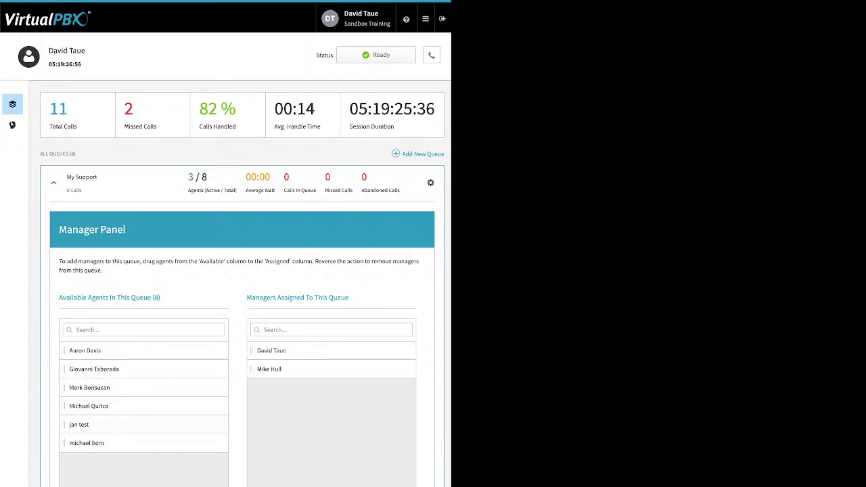
drag(86, 442, 324, 372)
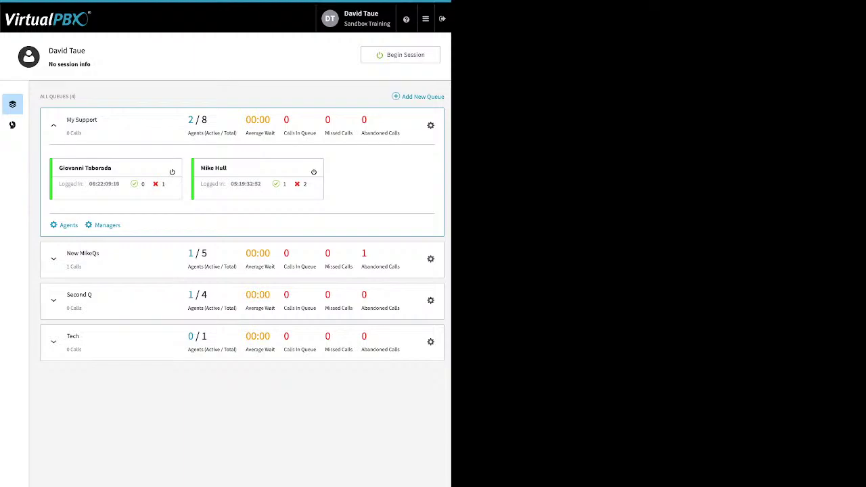
Start an agent session and set DTsandSP as the default answering device.
mouse_move(426, 19)
click(401, 55)
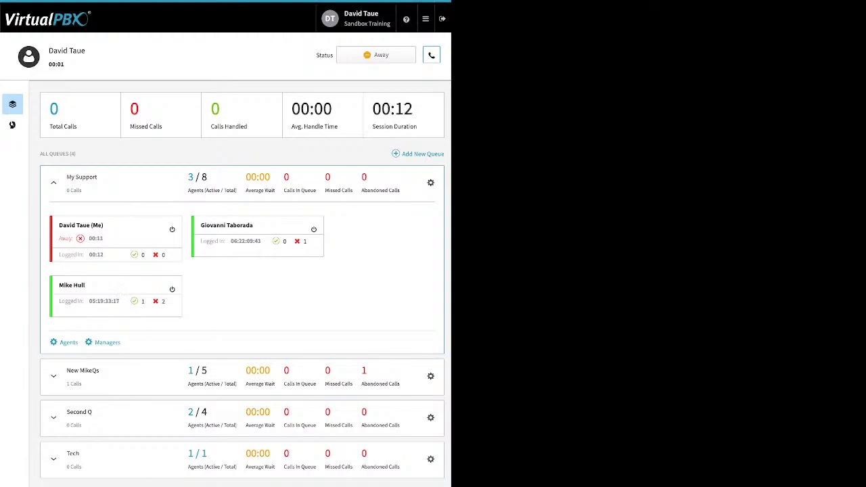
click(431, 55)
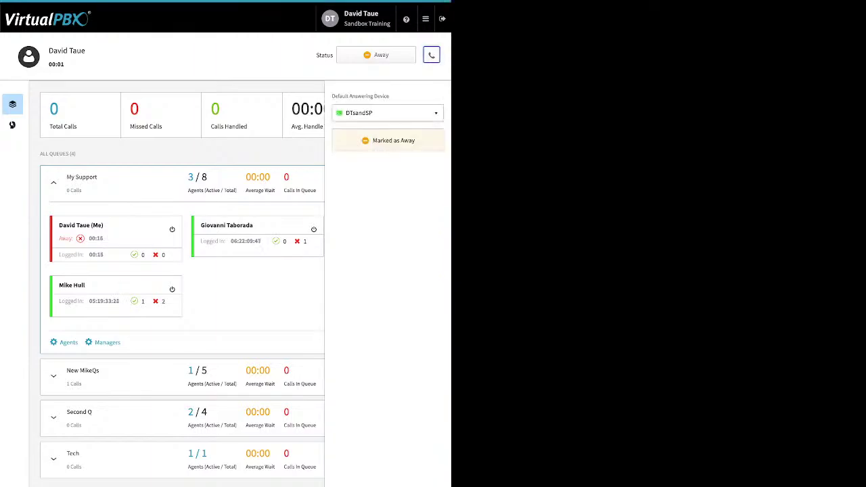
click(387, 113)
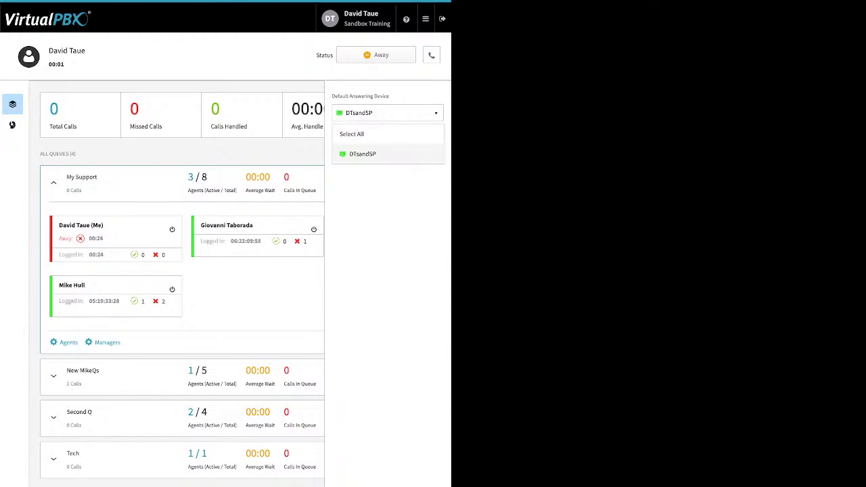
click(363, 153)
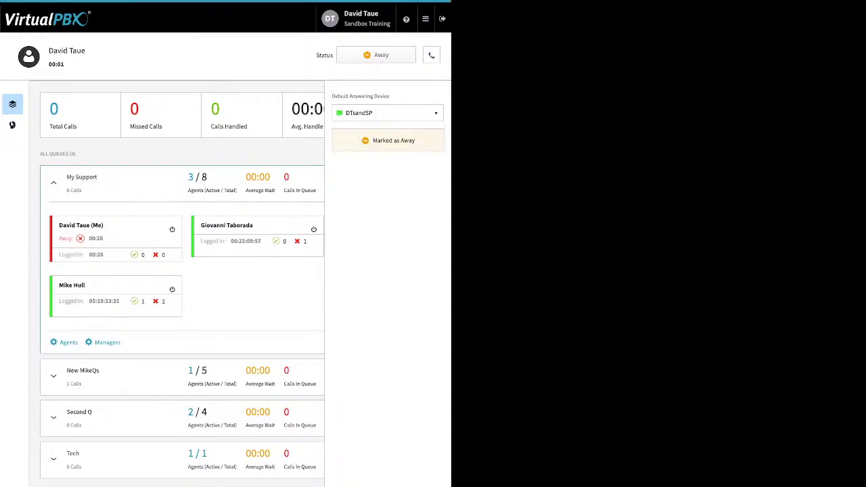
click(431, 55)
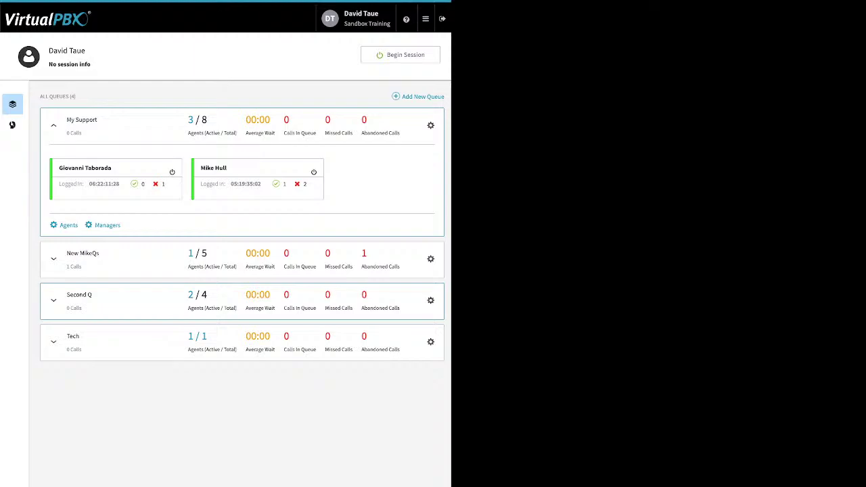
In Dynamic Caller ID, review the 408 rule unchanged, then save the LA Area Feature code rule.
click(425, 19)
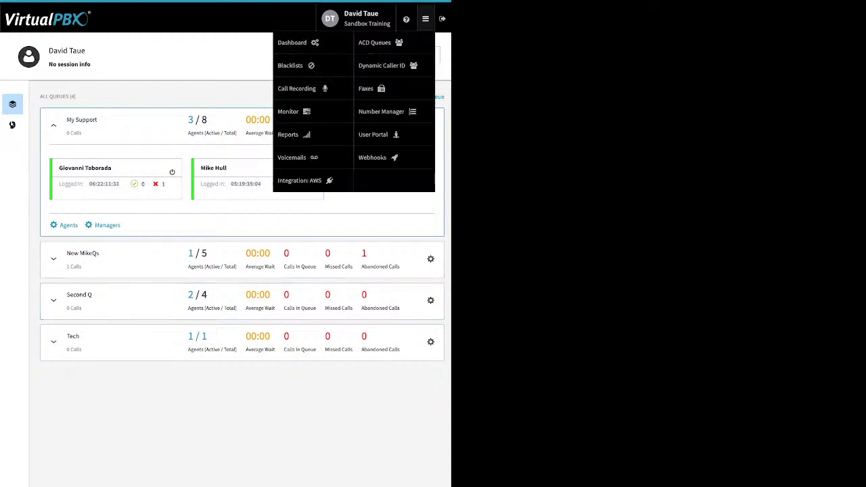
click(381, 65)
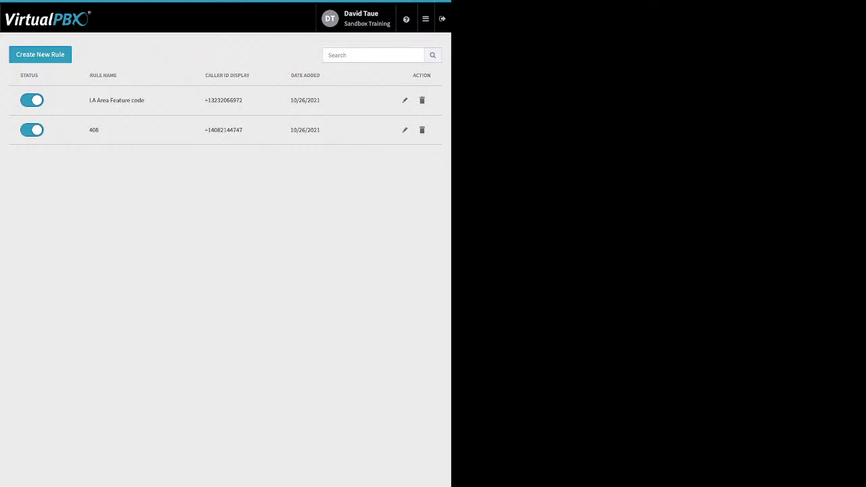
click(405, 130)
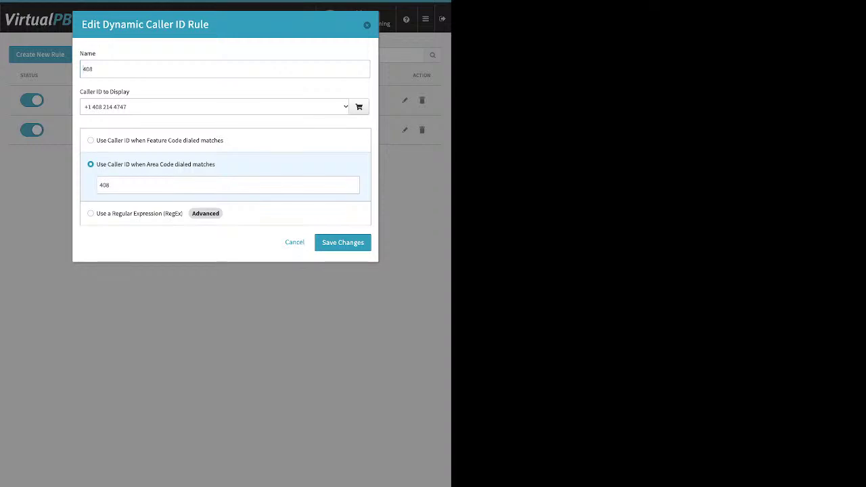
click(99, 185)
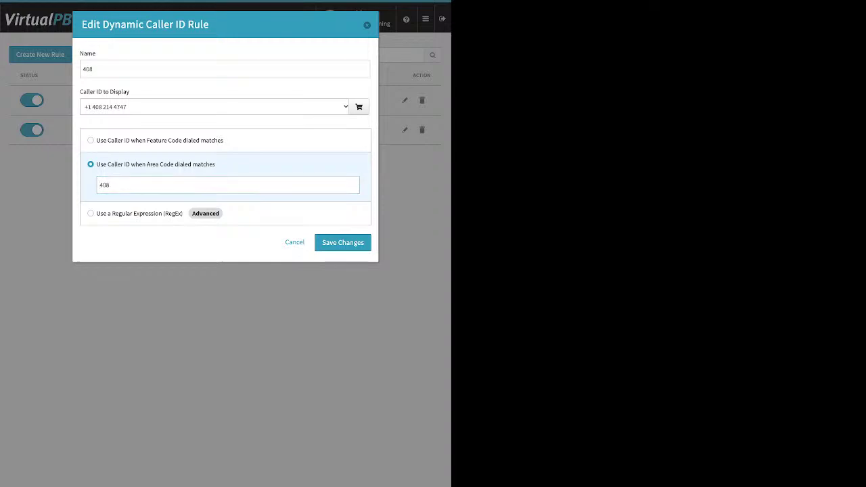
click(109, 185)
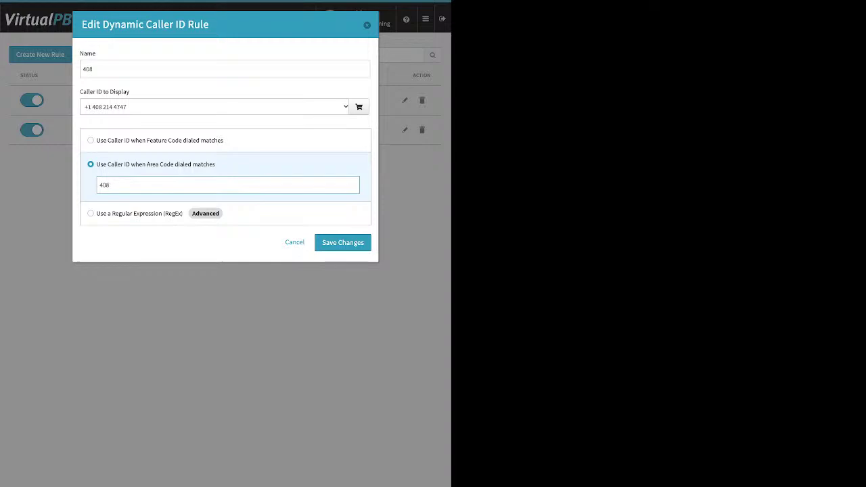
key(Return)
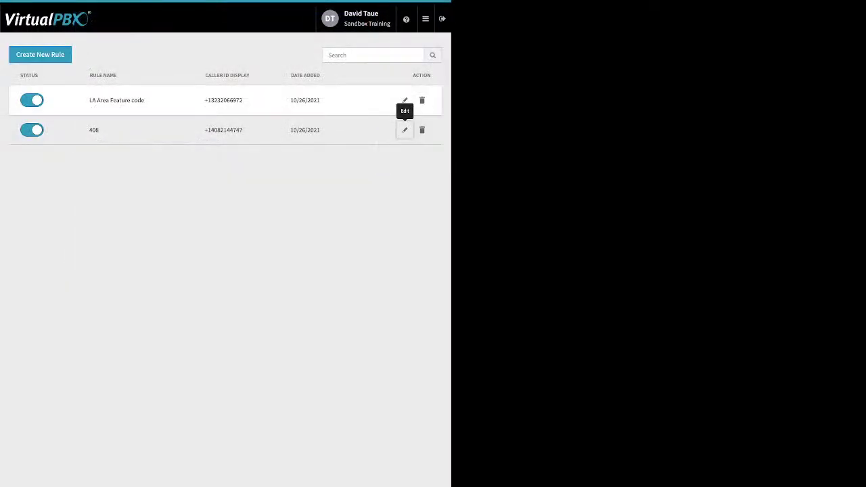
click(405, 100)
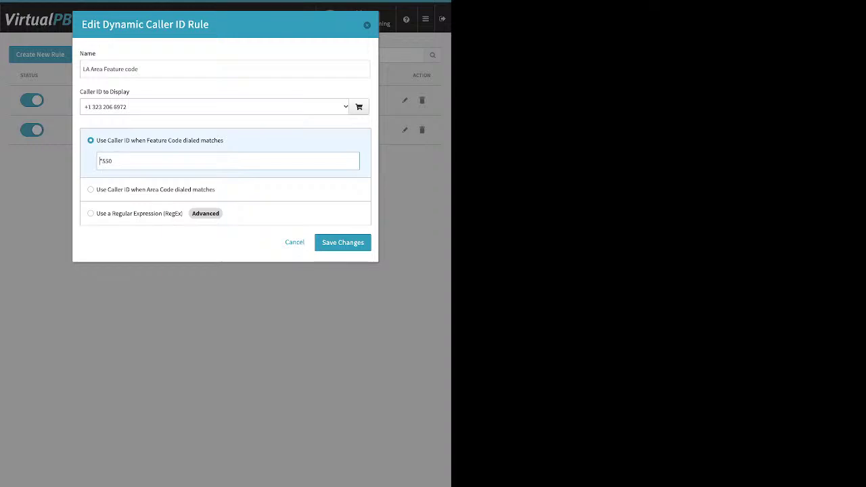
click(342, 242)
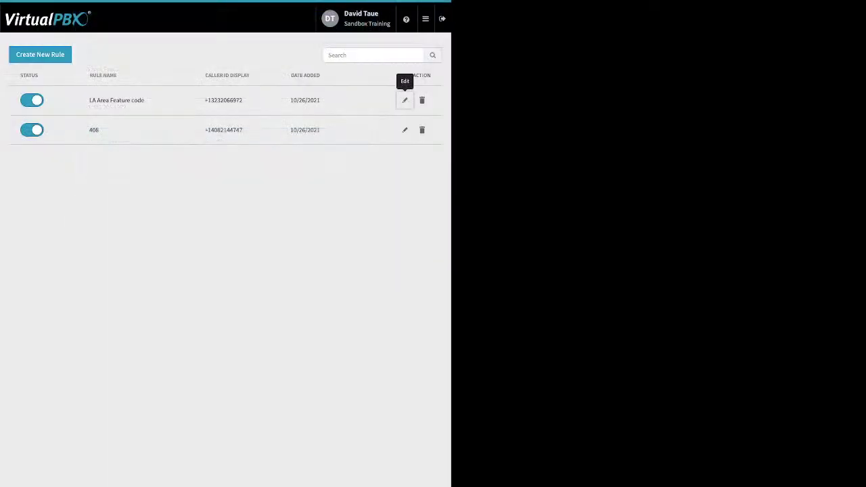
View the Main Faxbox's inbound faxes, then list faxboxes under Outbound faxes.
click(425, 19)
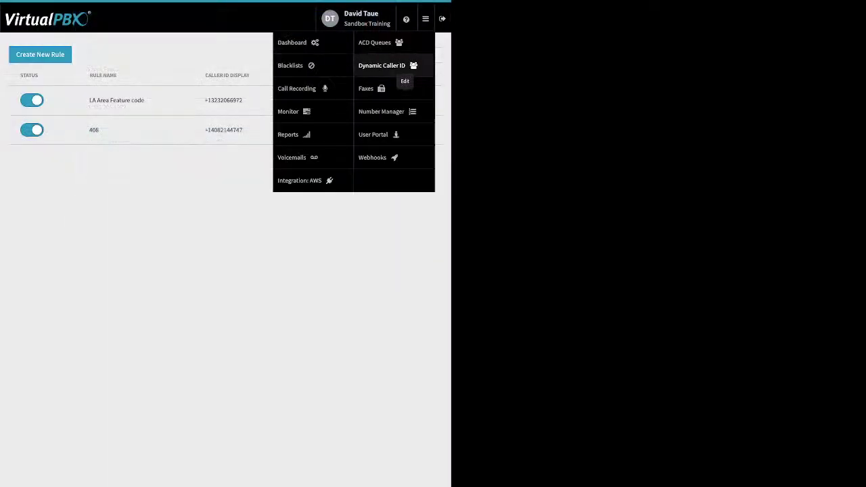
click(369, 89)
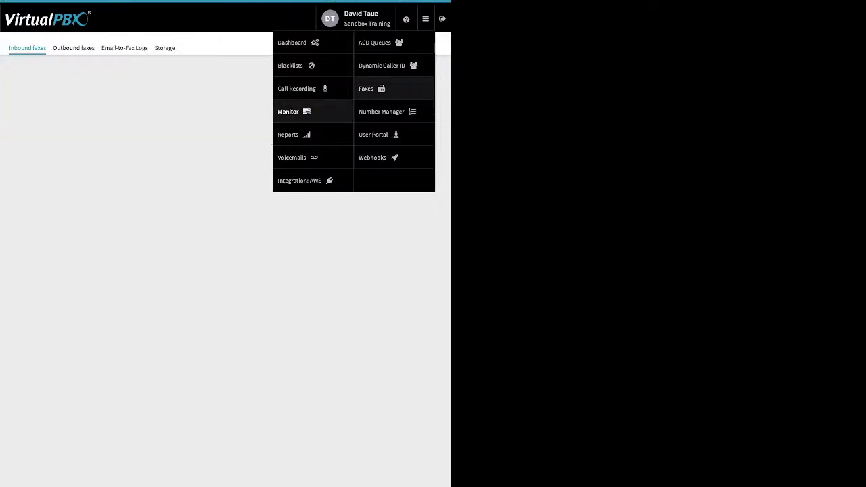
click(223, 131)
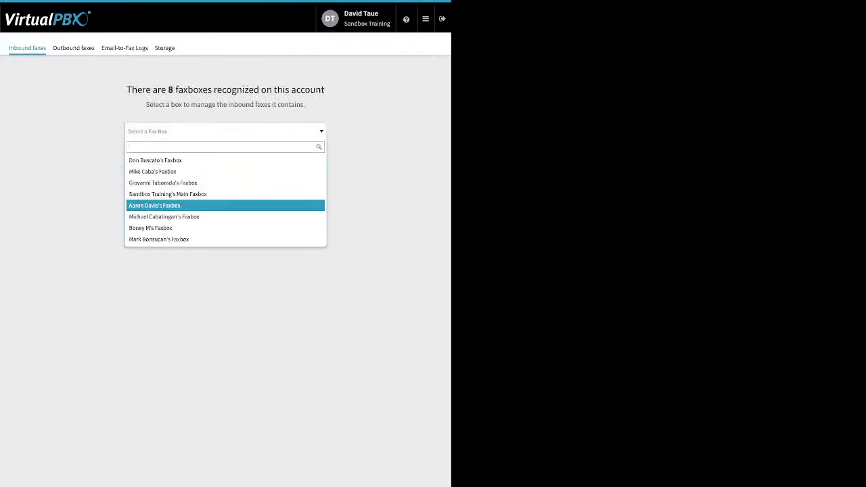
click(168, 194)
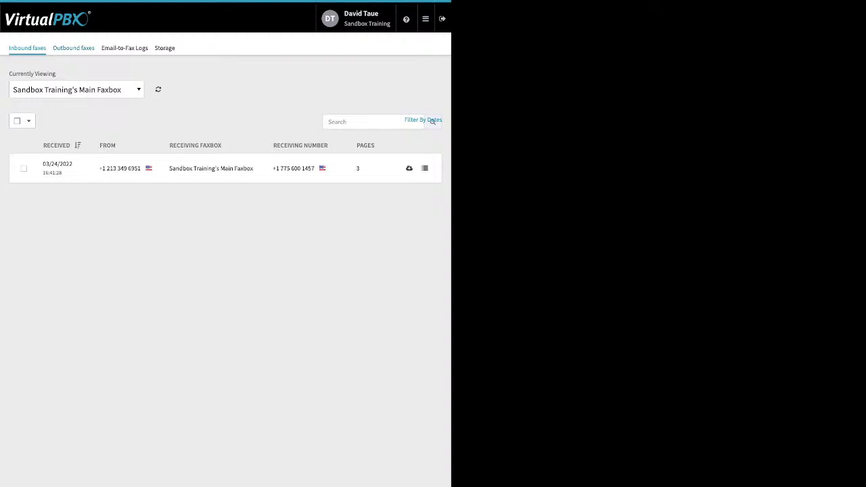
click(73, 48)
click(225, 132)
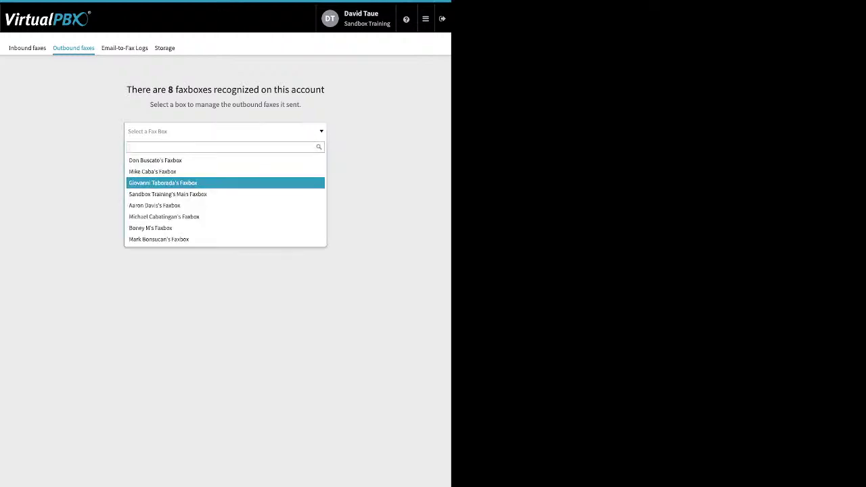
Pick a user's faxbox showing two successful 3-page faxes from 03/24/2022, then open Email-to-Fax Logs.
key(Return)
key(Return)
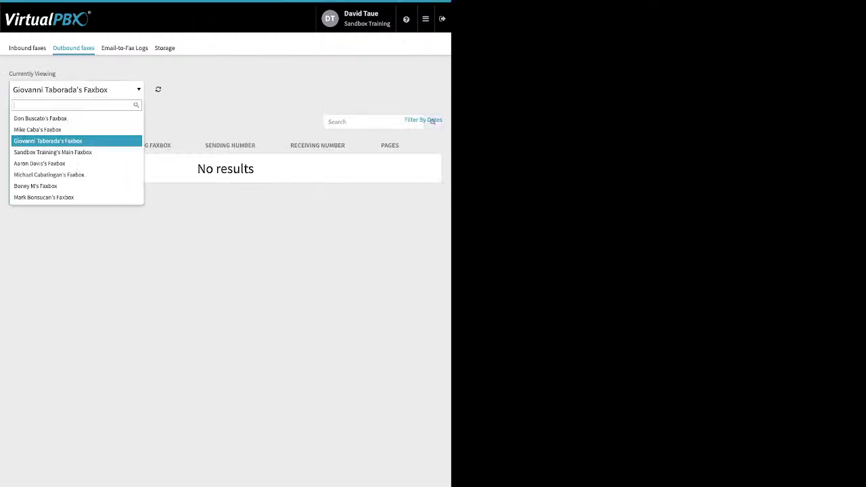
key(Down)
key(Down)
key(Down)
key(Down)
key(Return)
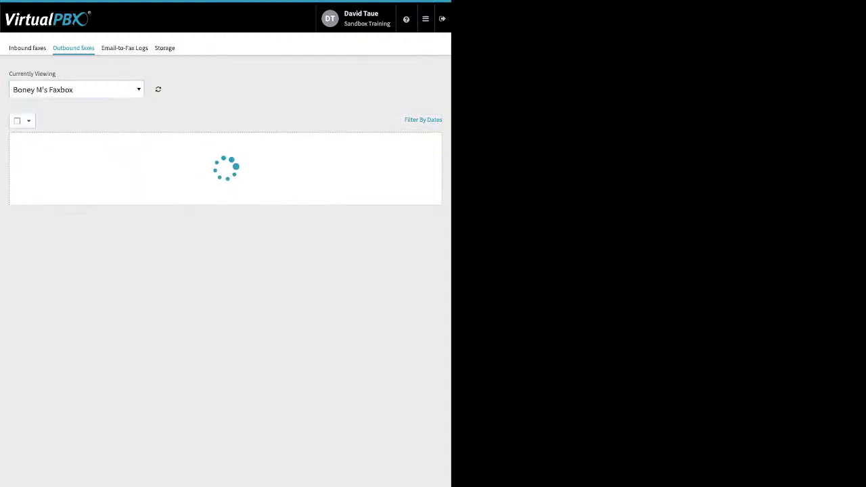
key(Return)
key(Up)
key(Up)
key(Up)
key(Up)
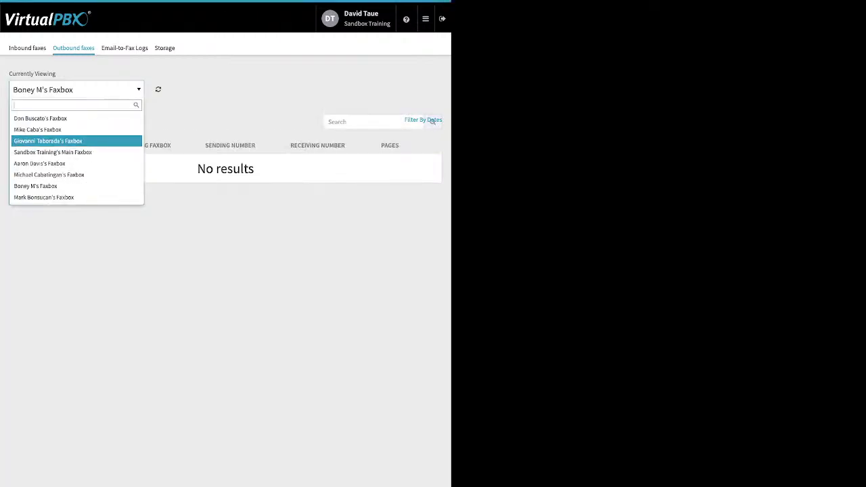
key(Down)
key(Down)
key(Down)
key(Return)
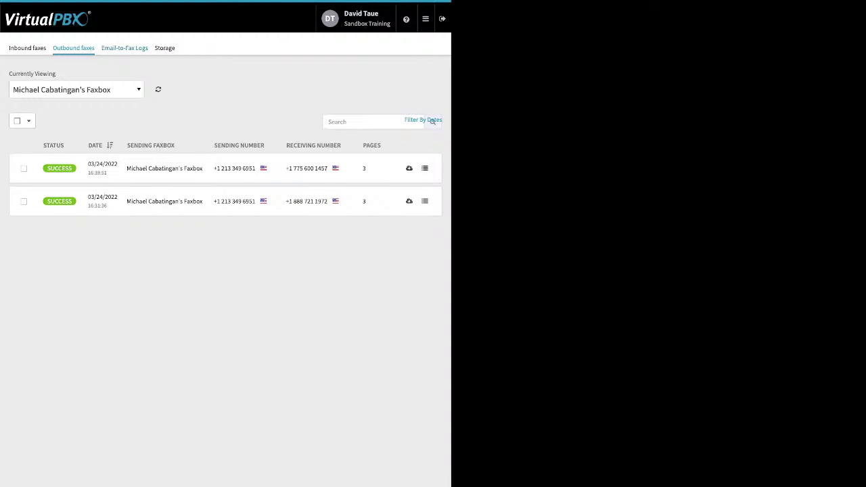
click(125, 48)
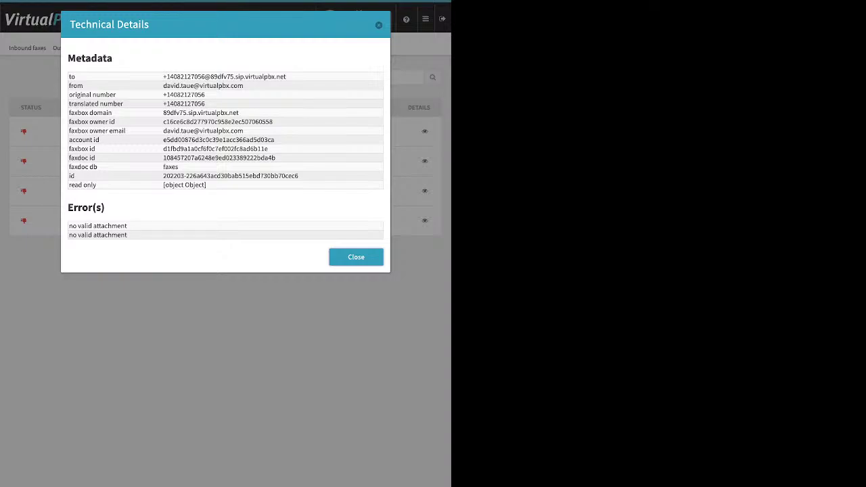
Read the two failed entries' errors: no valid attachment and missing faxbox.
triple_click(97, 226)
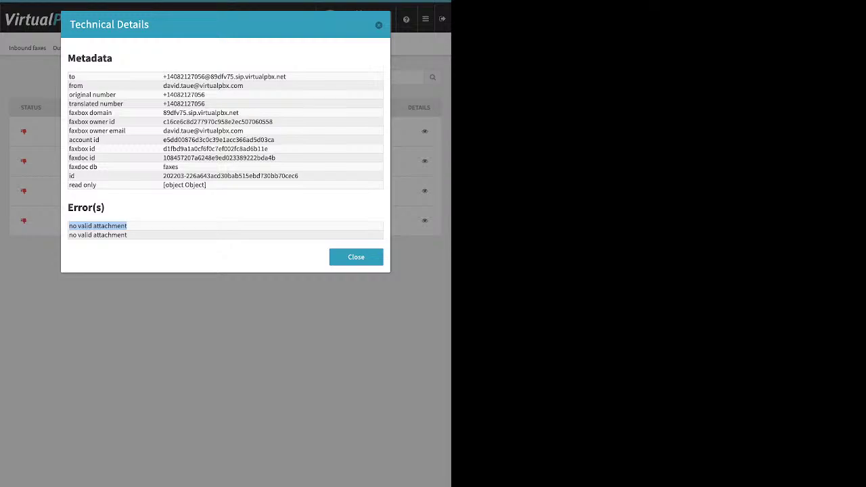
key(Escape)
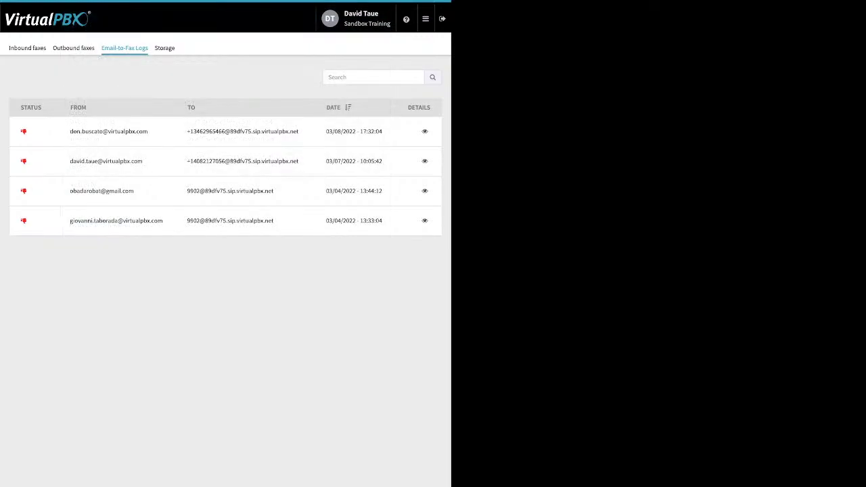
key(Return)
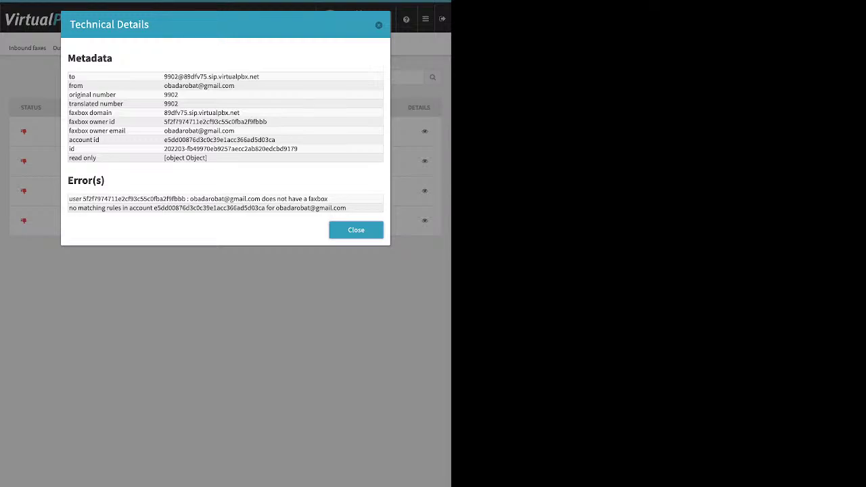
drag(69, 199, 261, 199)
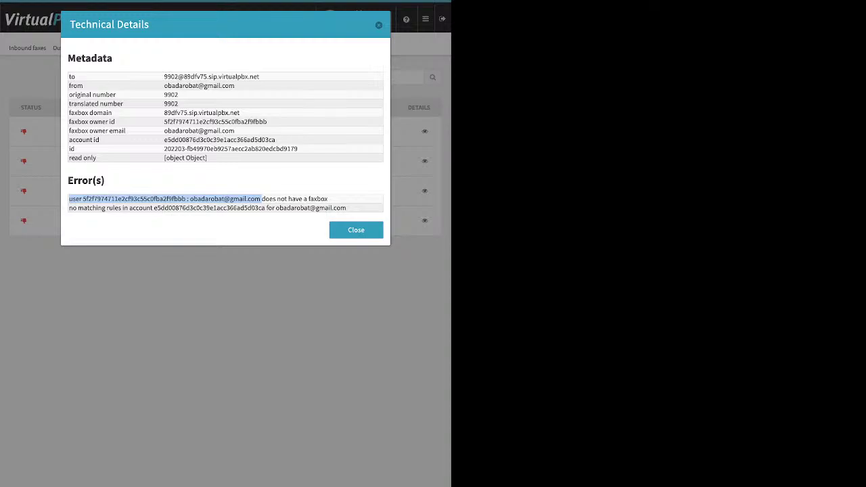
key(Escape)
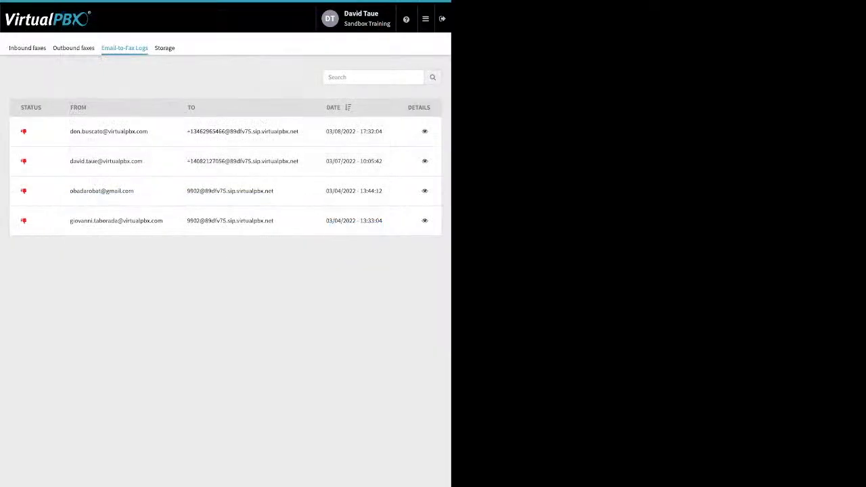
Go to the Number Manager listing Sandbox Training's five spare numbers.
click(425, 19)
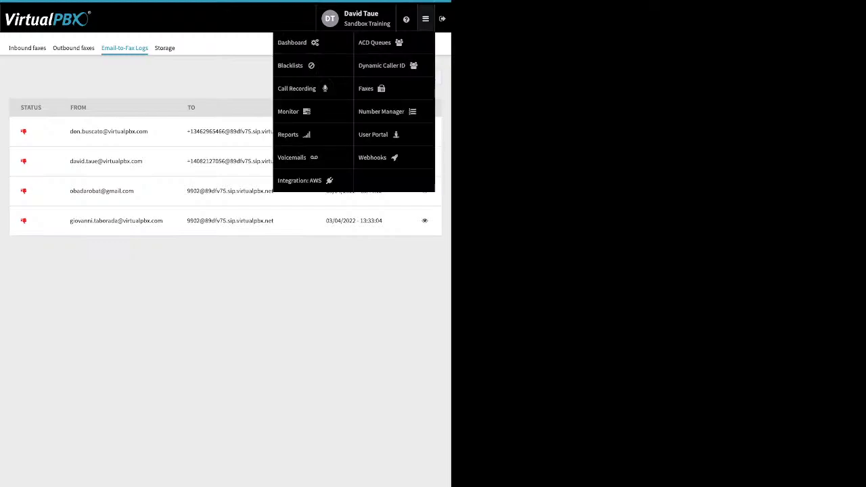
click(376, 157)
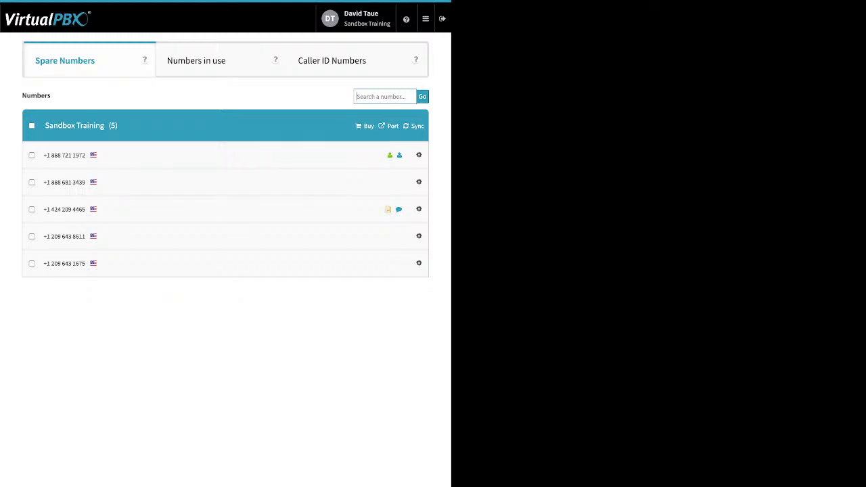
click(424, 19)
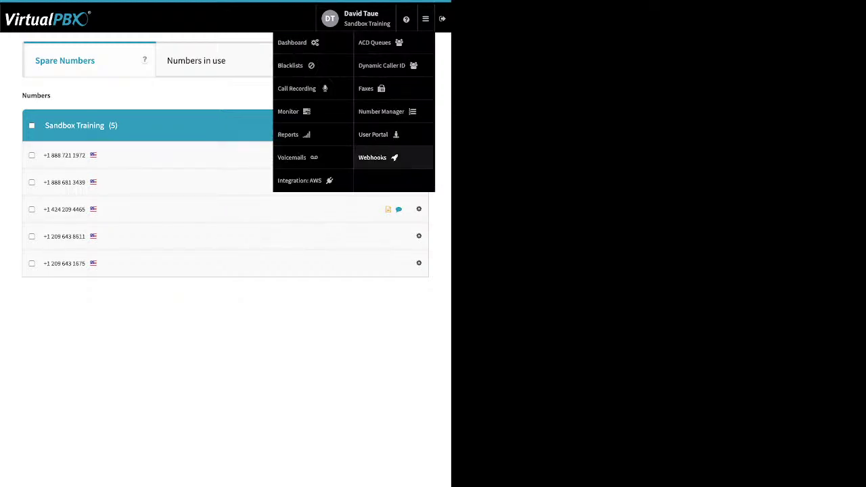
Go to Webhooks and start a New Webhook to bring up the blank Create New Webhook form.
click(372, 157)
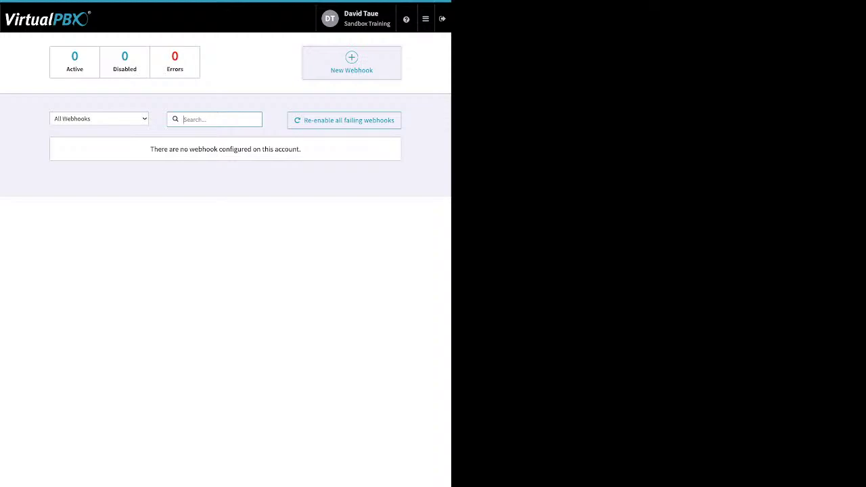
click(351, 63)
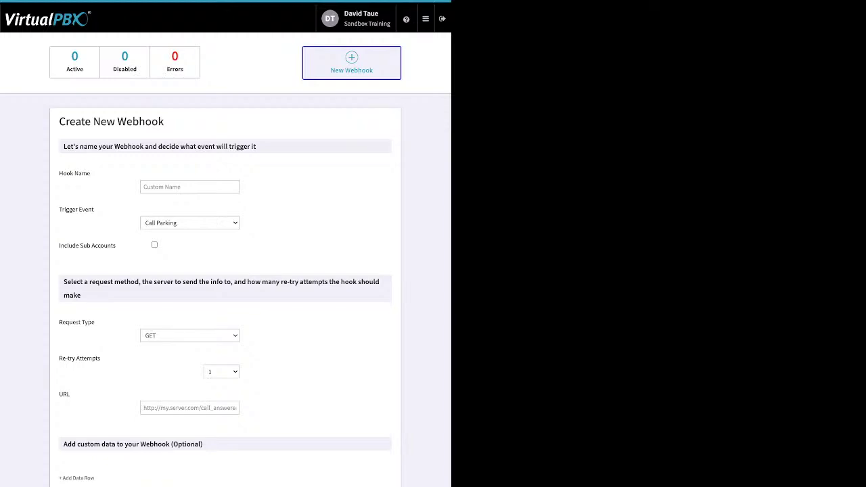
click(425, 19)
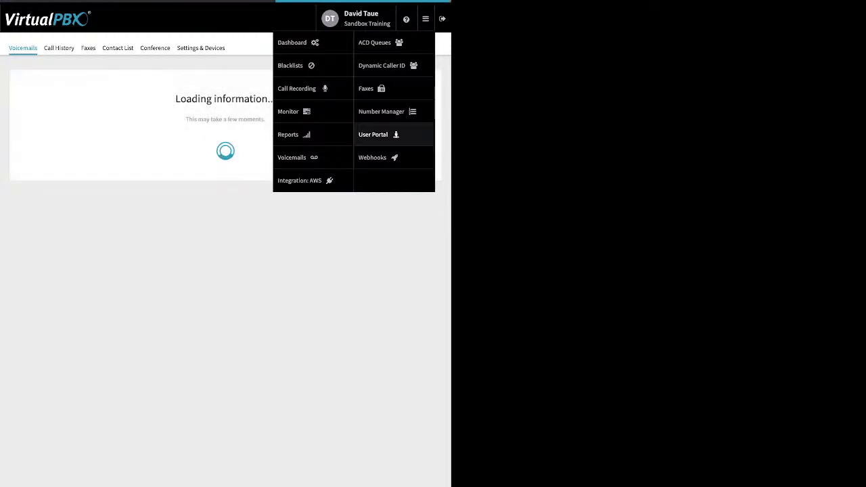
Open the User Portal on Voicemails, then view Call History listing 10 of 19 calls.
click(291, 157)
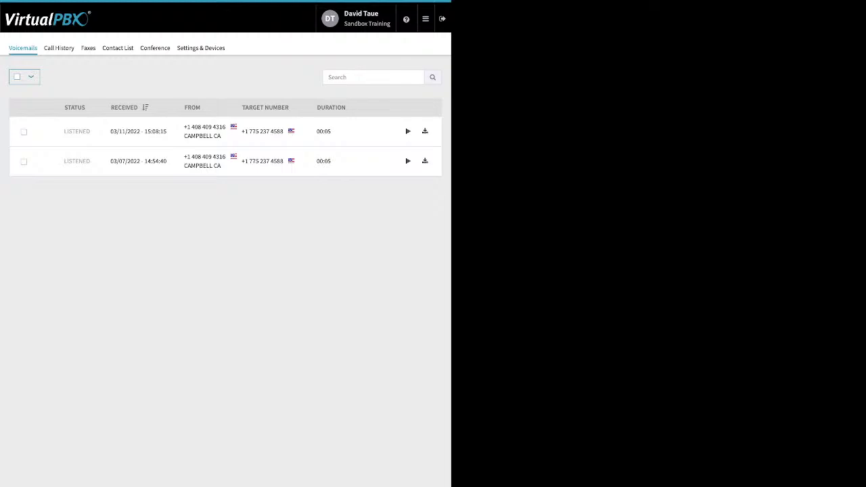
click(59, 48)
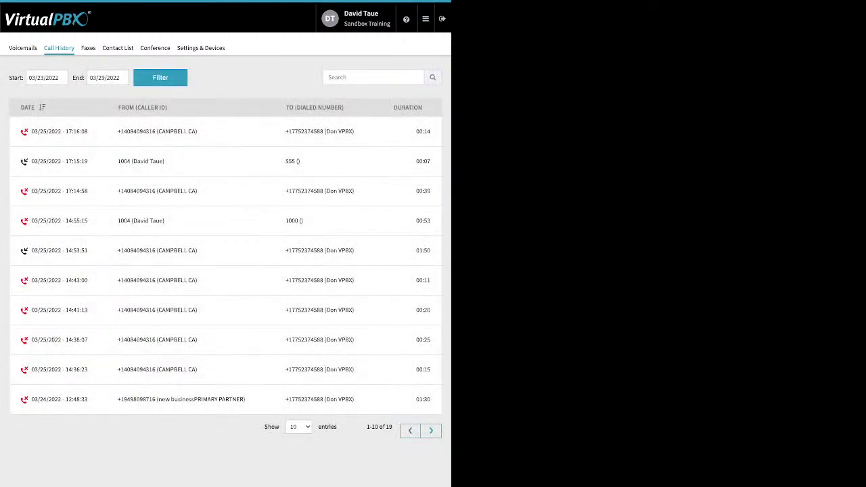
Check the user's Faxes, which show no results, then view the Contact List of 65 contacts.
click(107, 77)
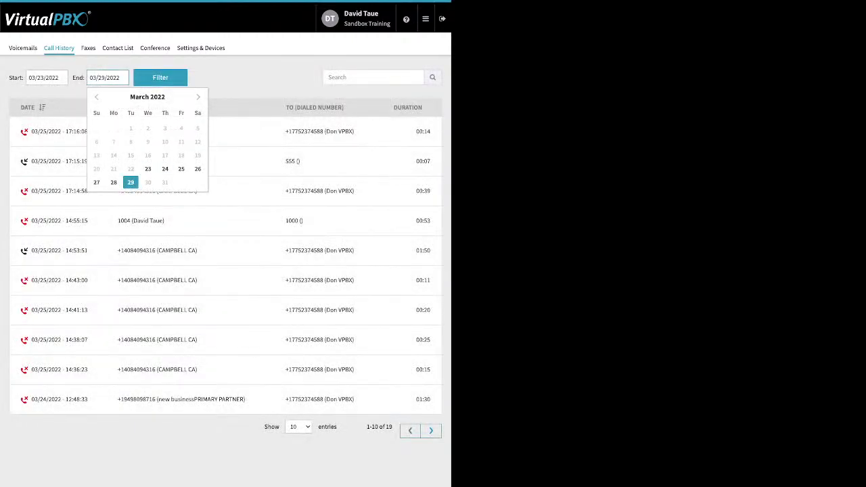
click(88, 48)
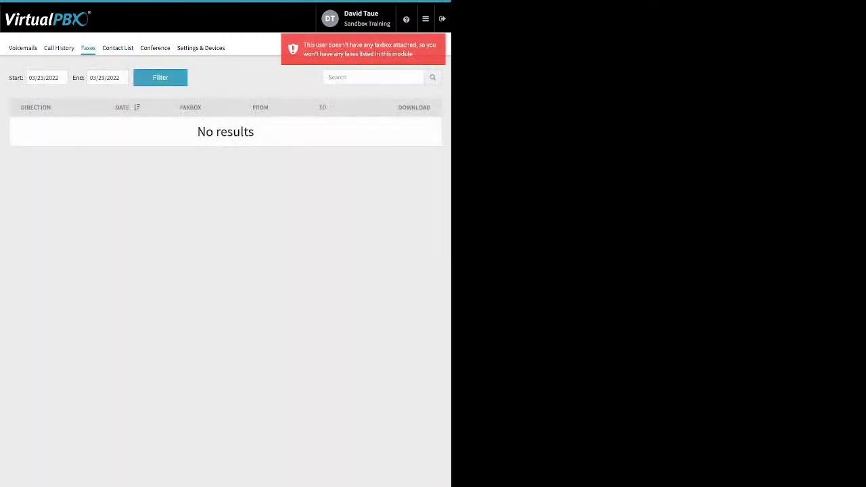
click(117, 48)
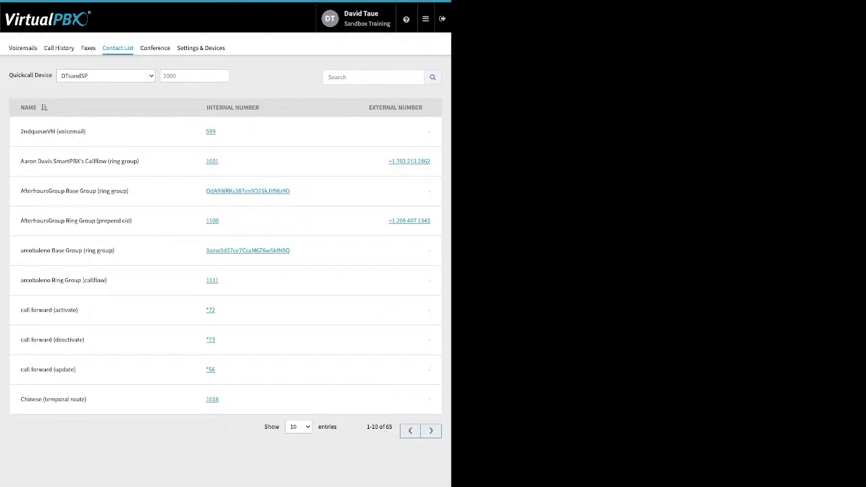
Review the Conference settings: moderator and participant PINs, join-muted option, and entry/exit tones.
click(155, 48)
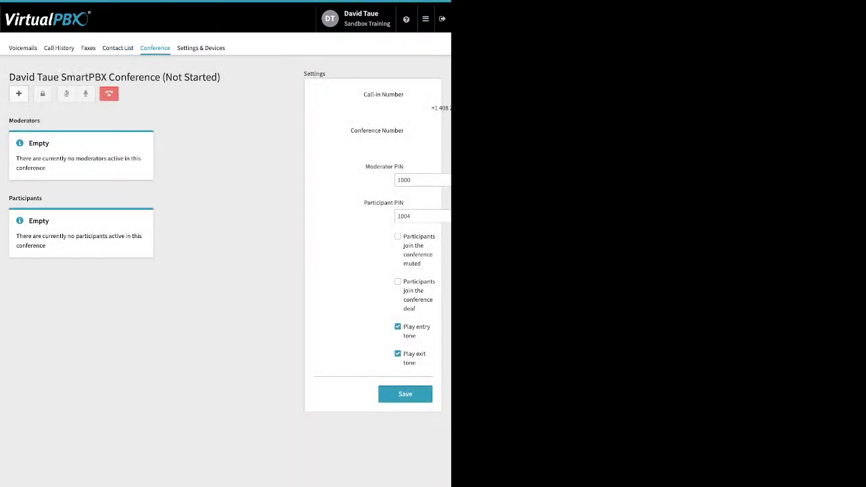
drag(366, 166, 404, 202)
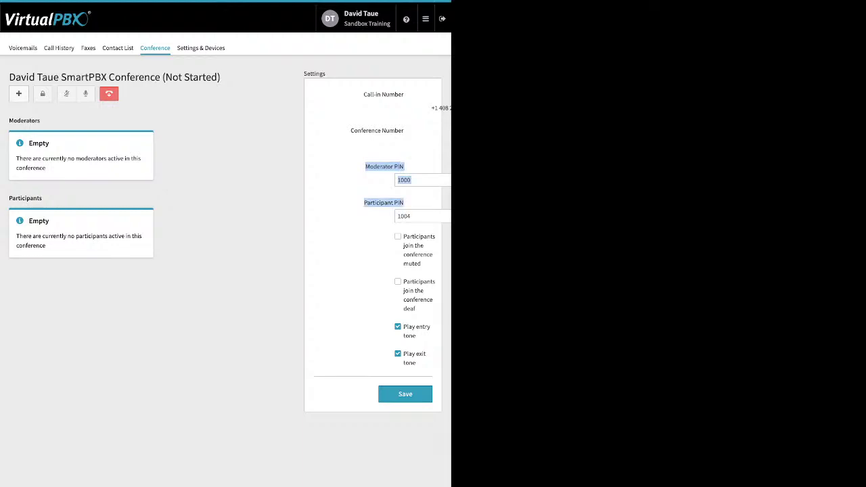
click(404, 203)
triple_click(419, 245)
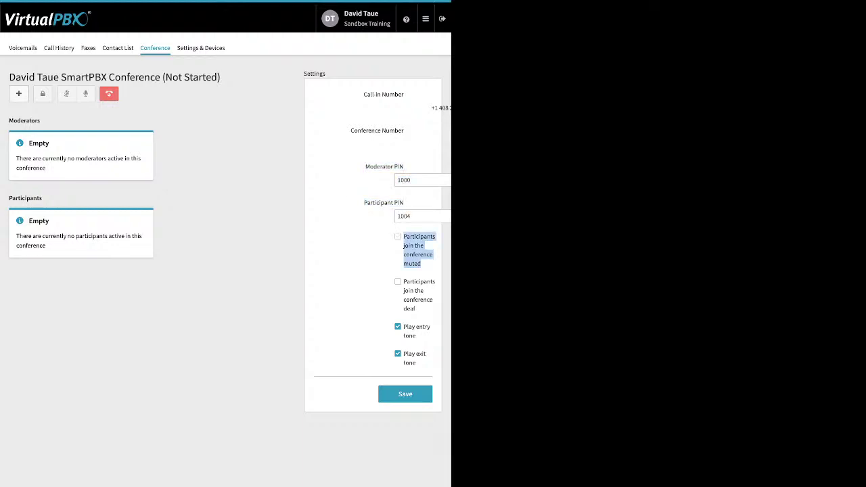
click(365, 250)
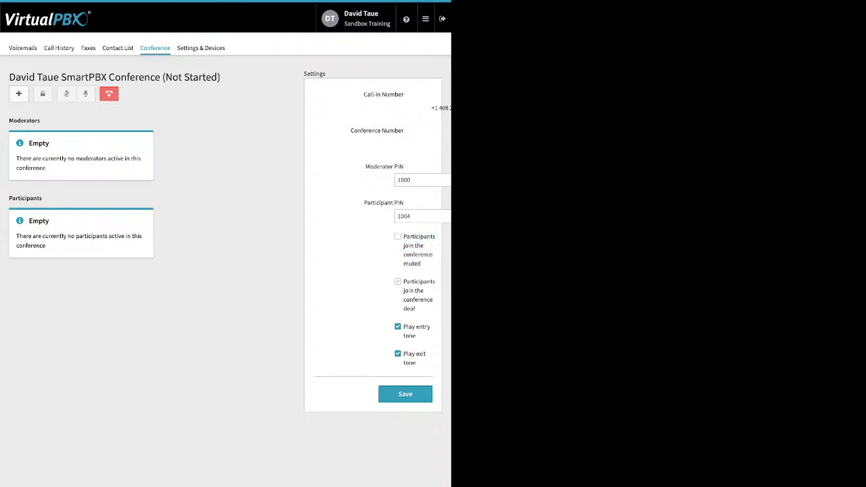
drag(404, 326, 416, 363)
Look over personal Settings & Devices, then return to the admin Dashboard.
click(200, 48)
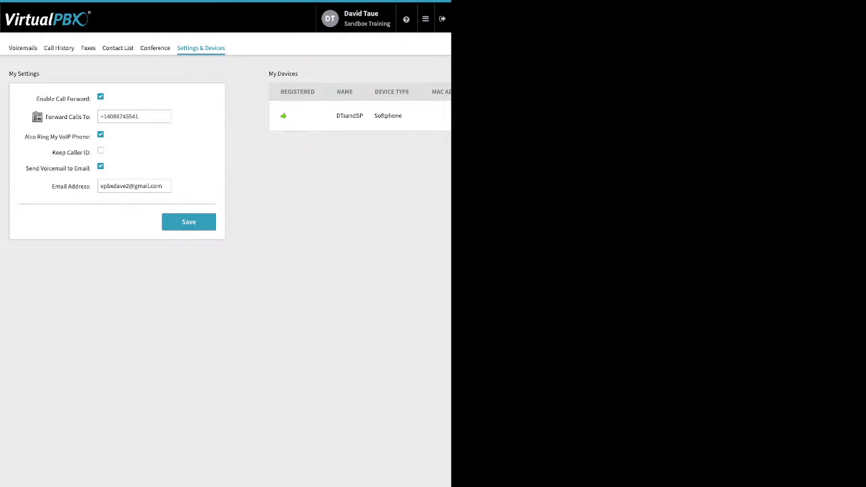
click(426, 19)
click(292, 42)
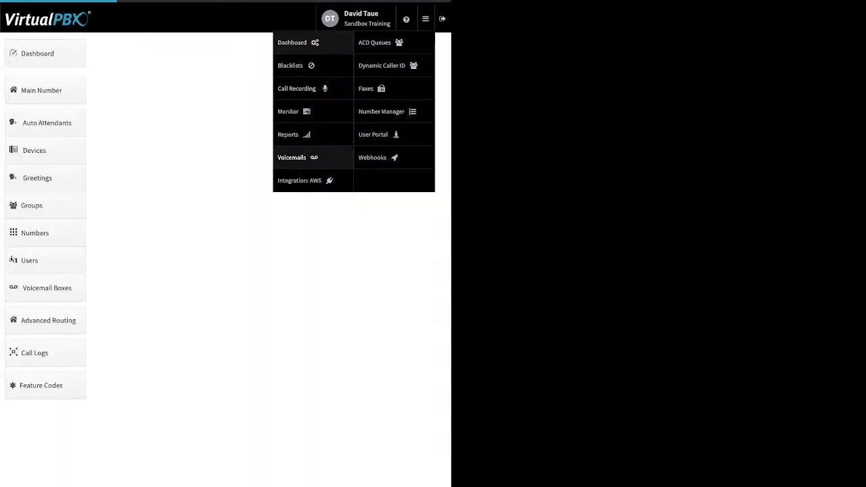